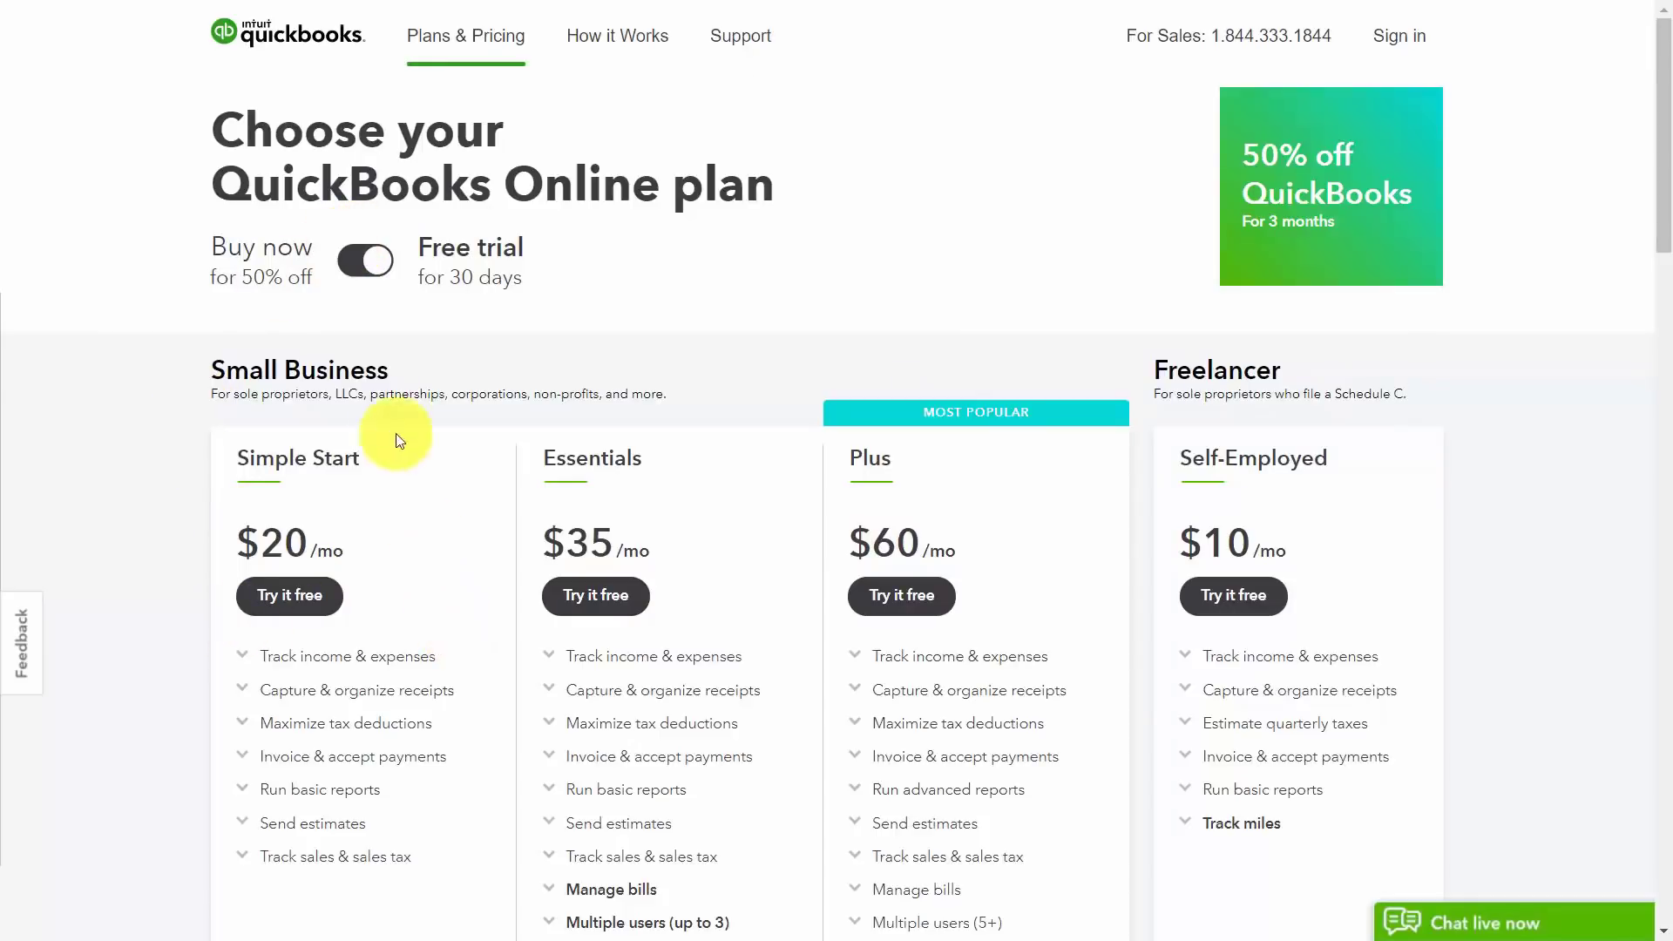
# Step: Switch the pricing page to show the discounted Buy now prices
pyautogui.click(359, 261)
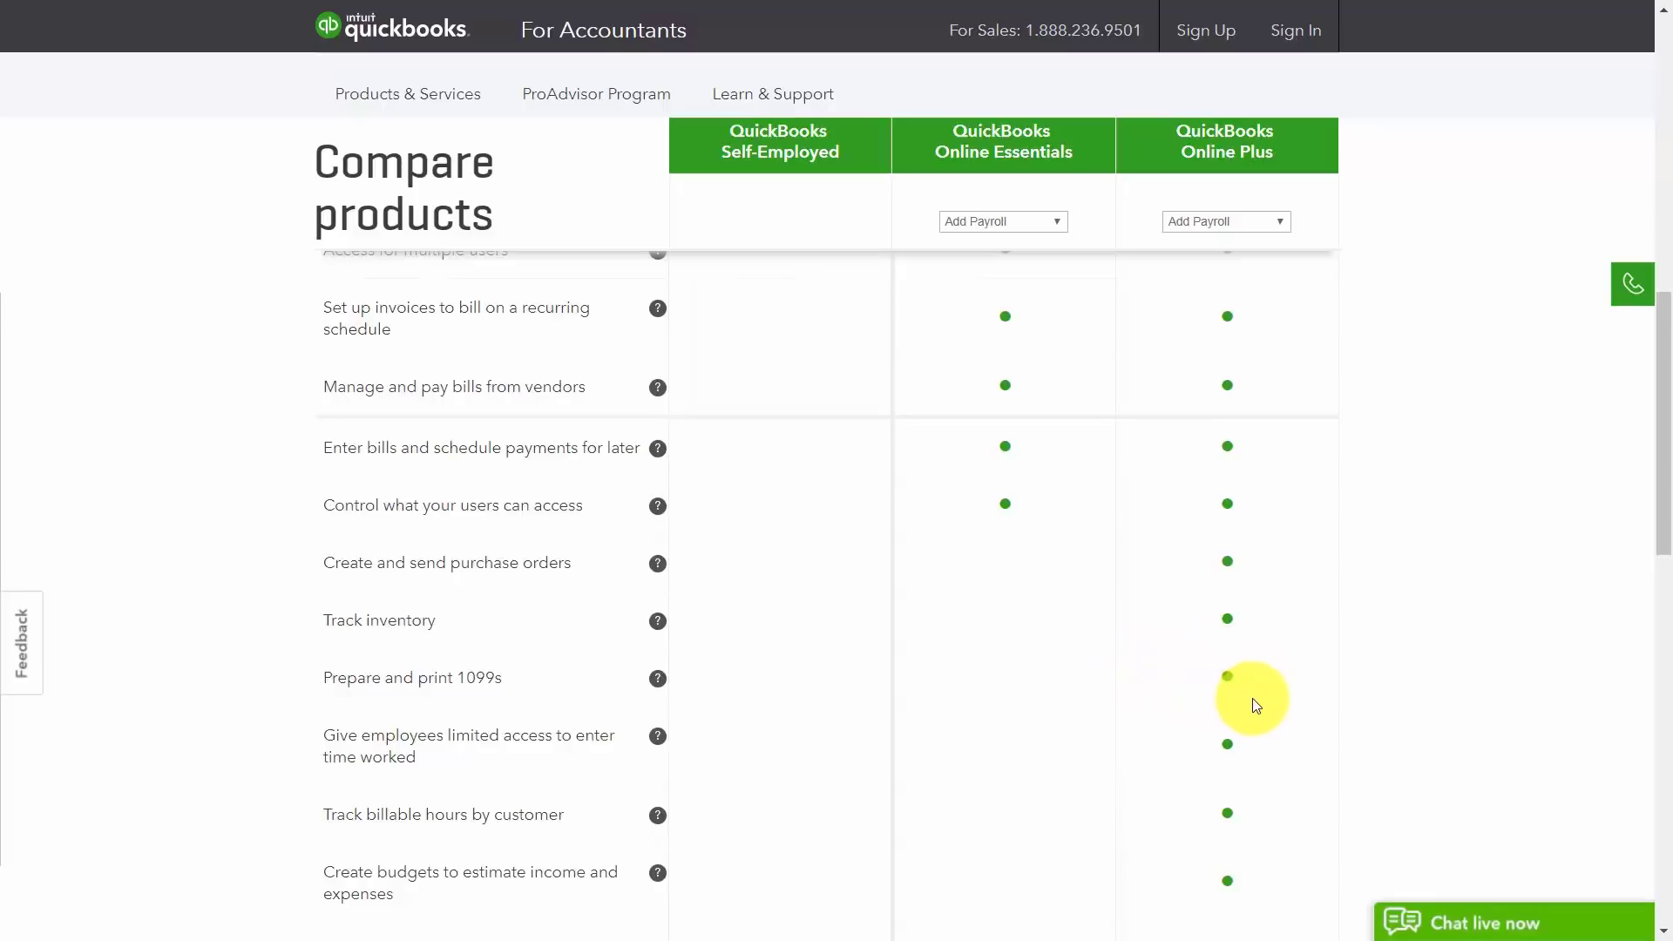
# Step: Scroll back up through the Compare products feature table
pyautogui.scroll(10, 1251, 699)
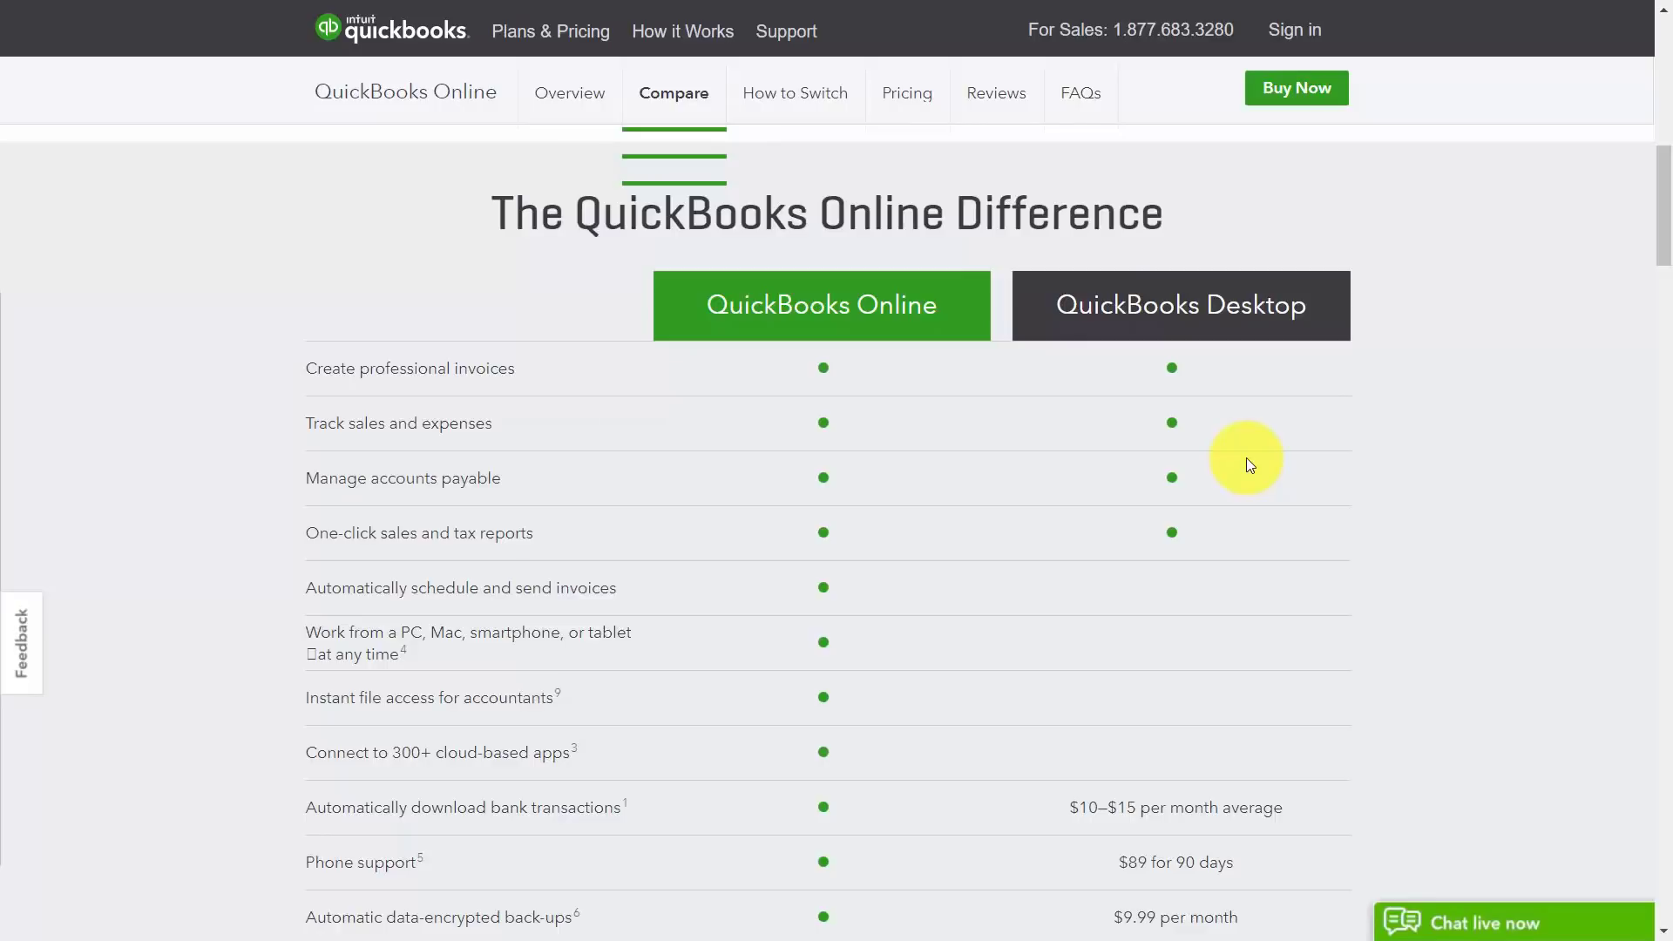
# Step: Scroll through the Online vs Desktop comparison to review Desktop add-on costs
pyautogui.scroll(-2, 1247, 457)
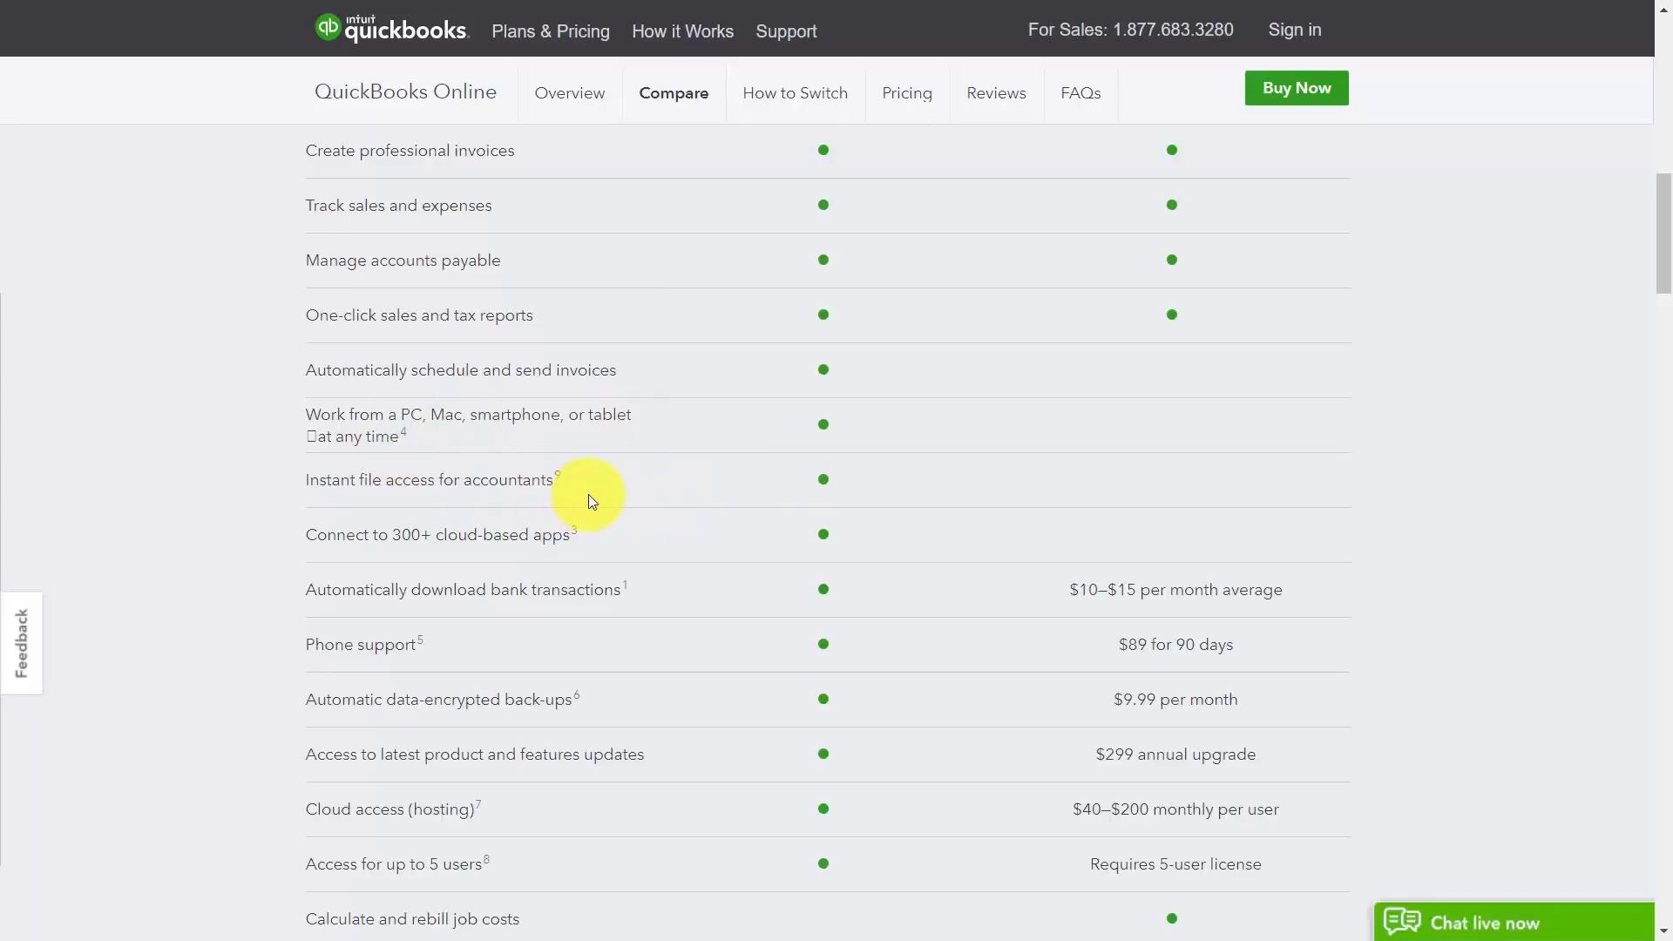
pyautogui.scroll(3, 588, 488)
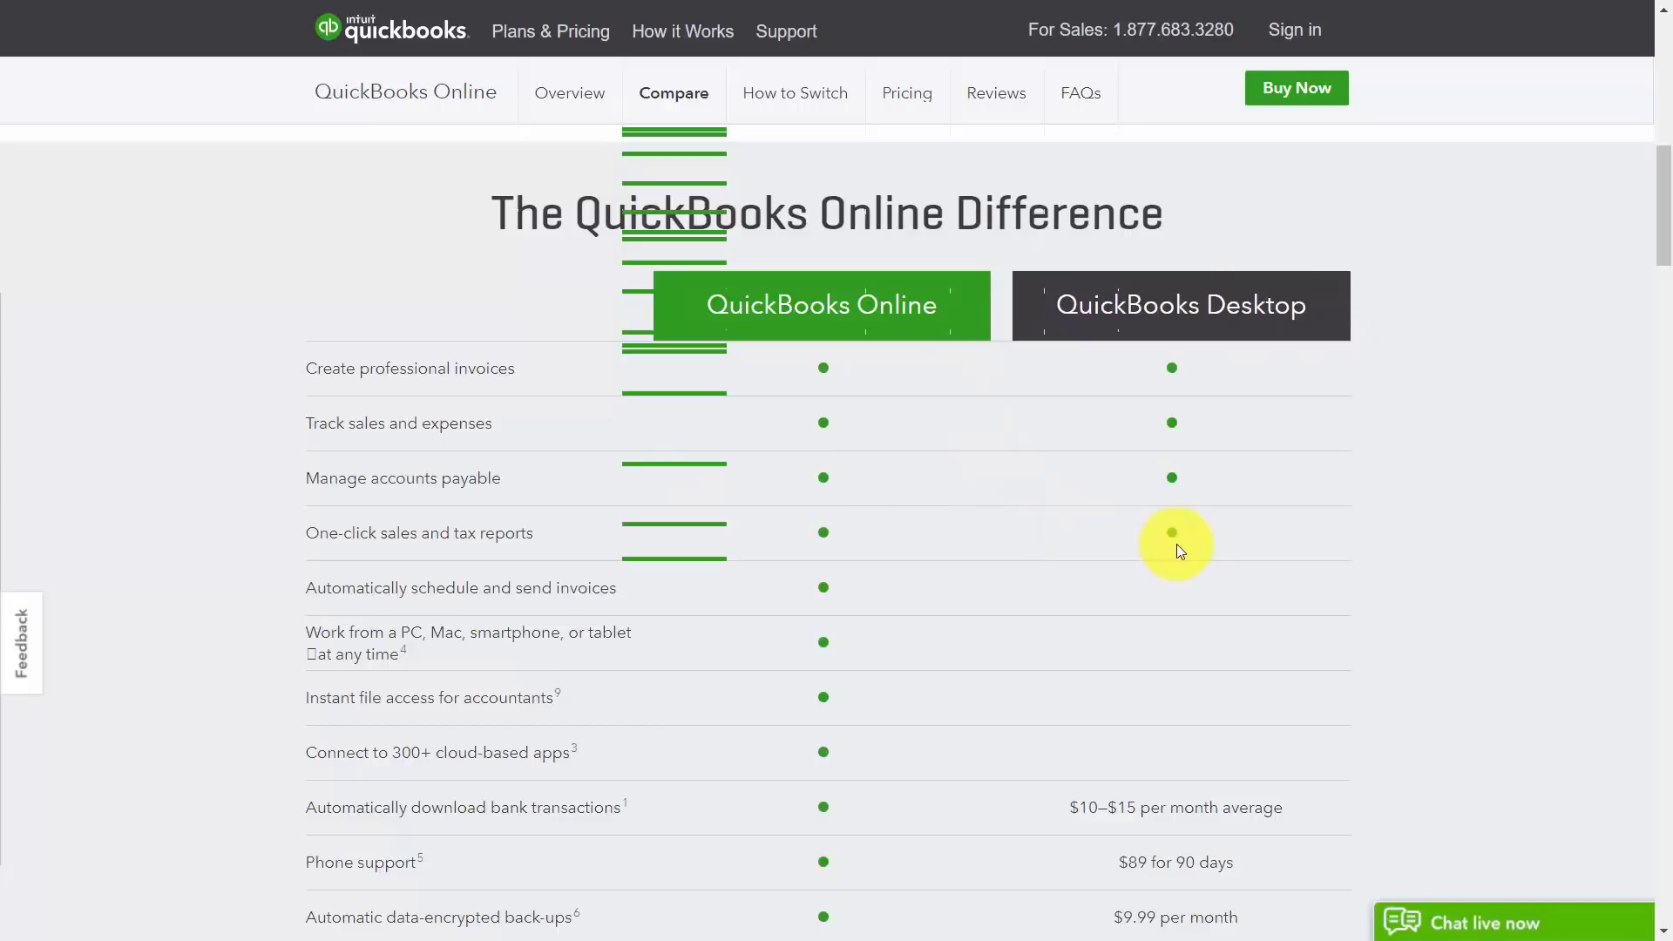
pyautogui.scroll(-5, 945, 501)
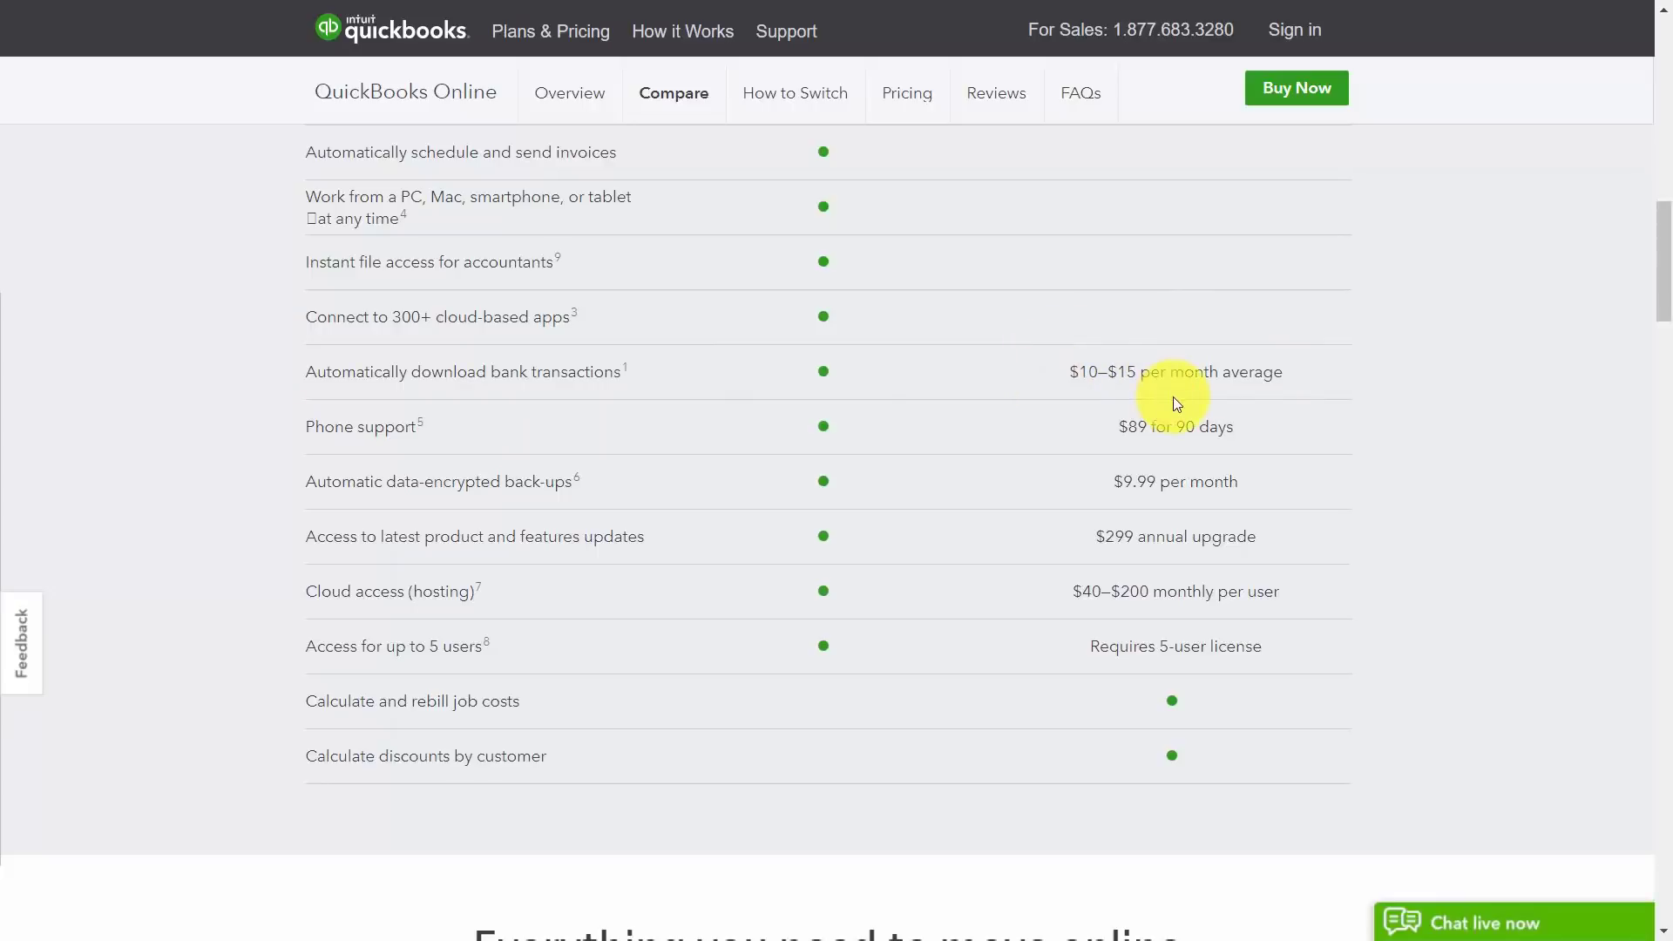
pyautogui.scroll(-15, 1164, 445)
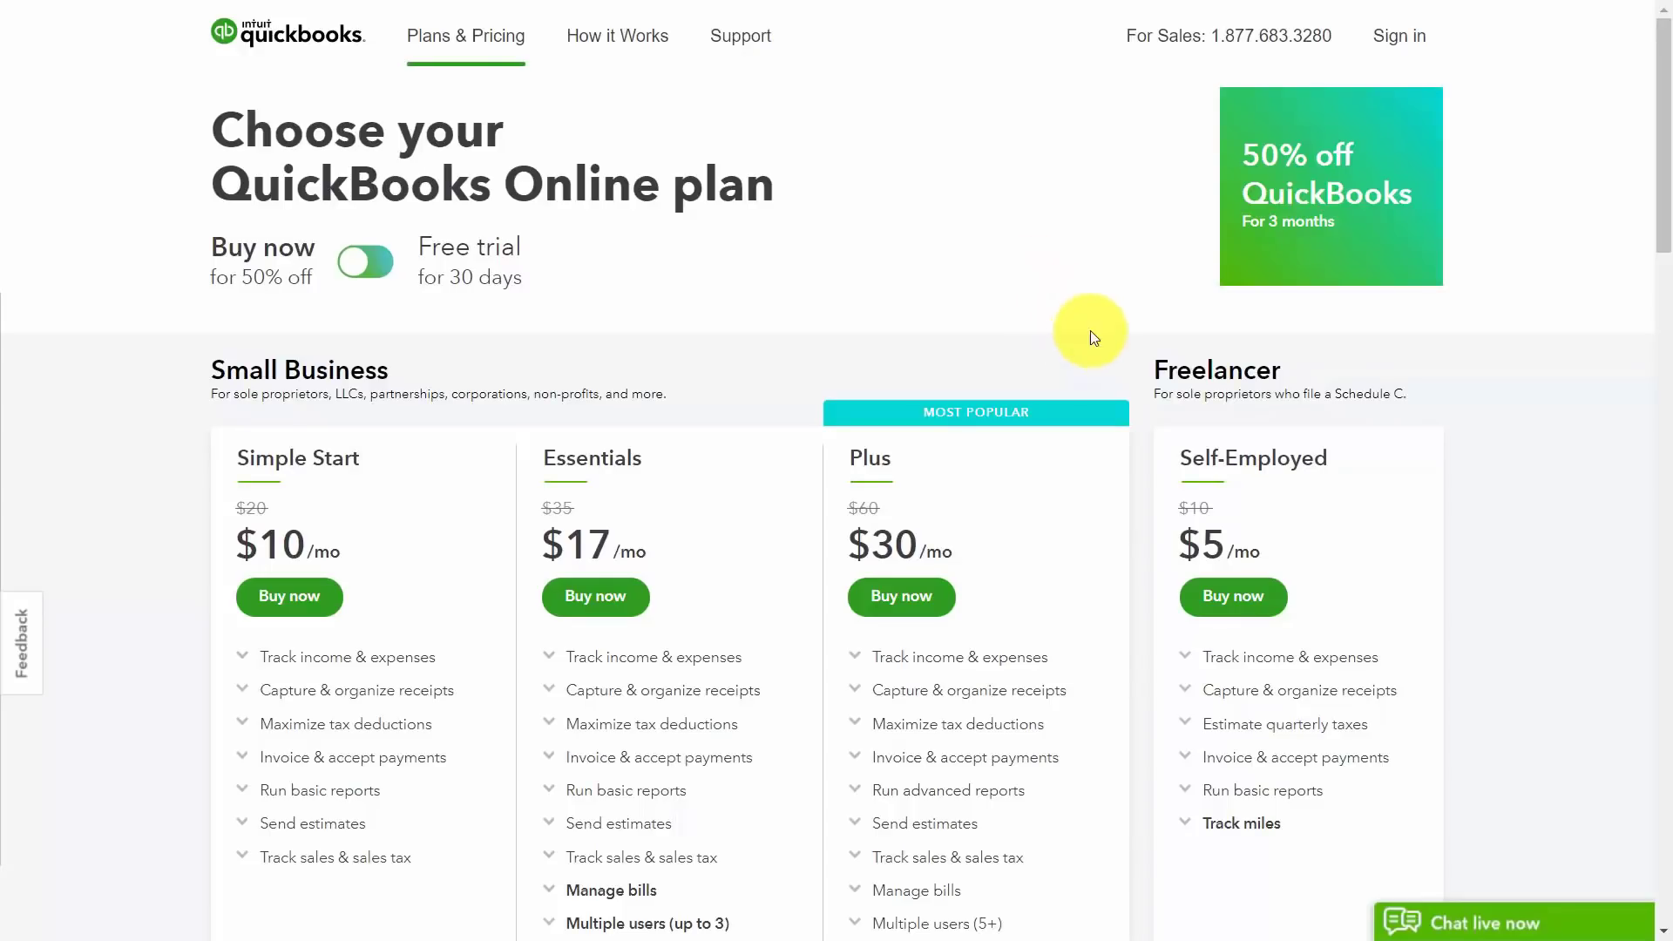
# Step: Switch pricing back to Free trial and continue with the trial instead of buying
pyautogui.click(376, 263)
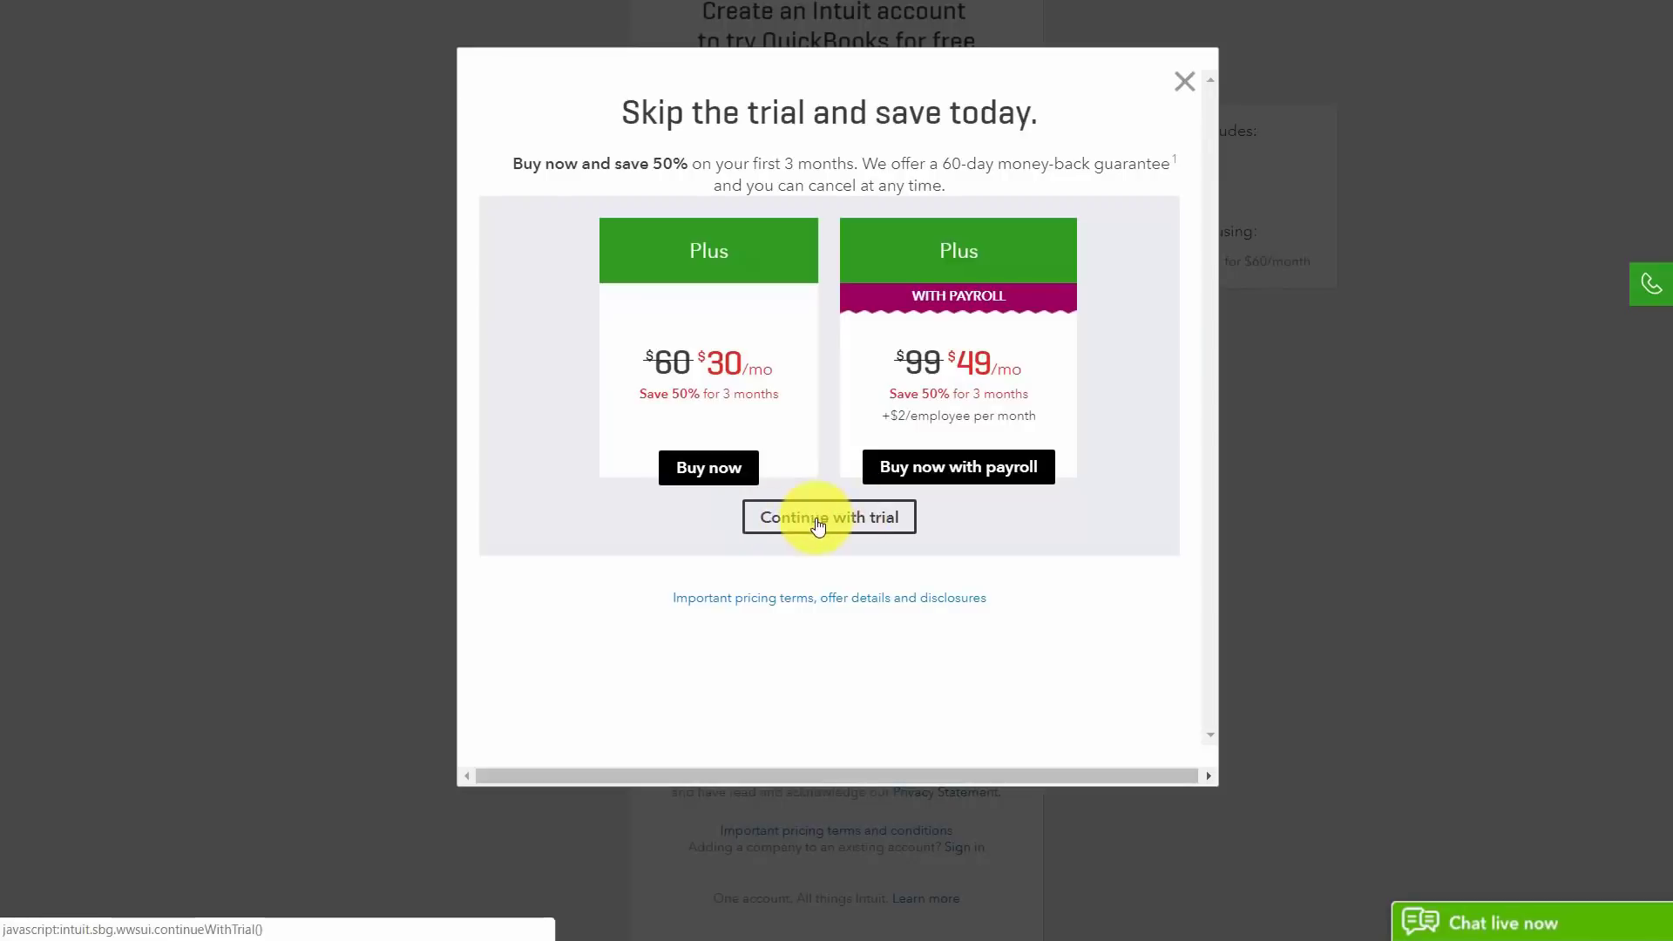
pyautogui.click(884, 521)
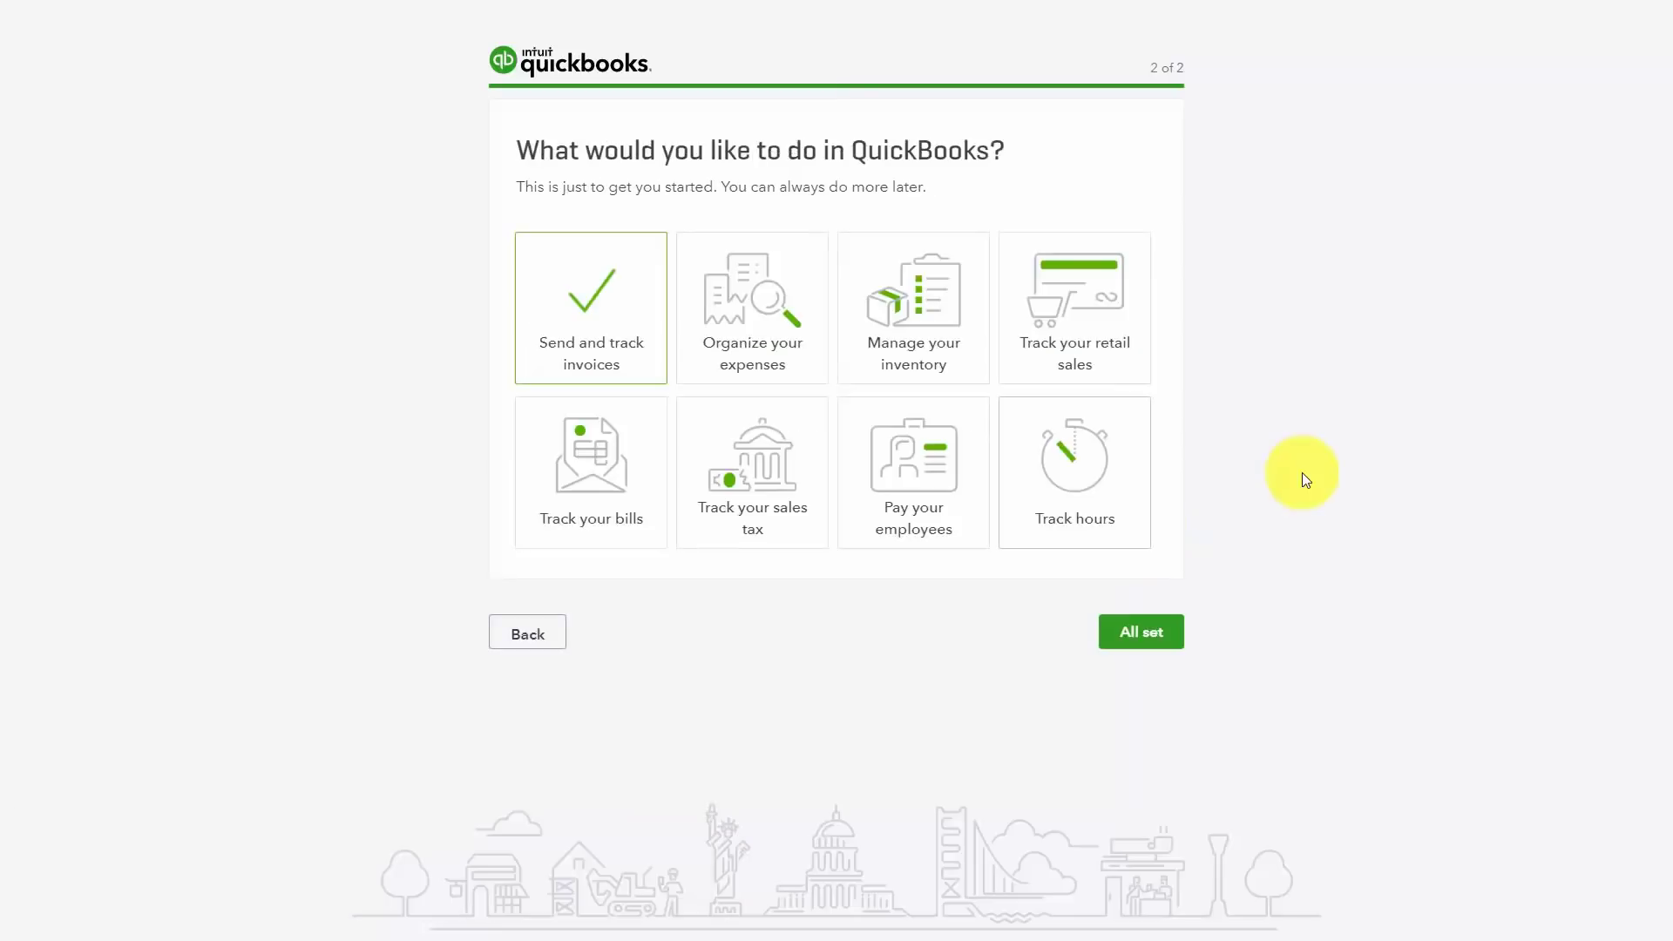
# Step: Select the expenses, inventory, retail sales, bills, sales tax and paying-employees goals, then finish setup
pyautogui.click(764, 314)
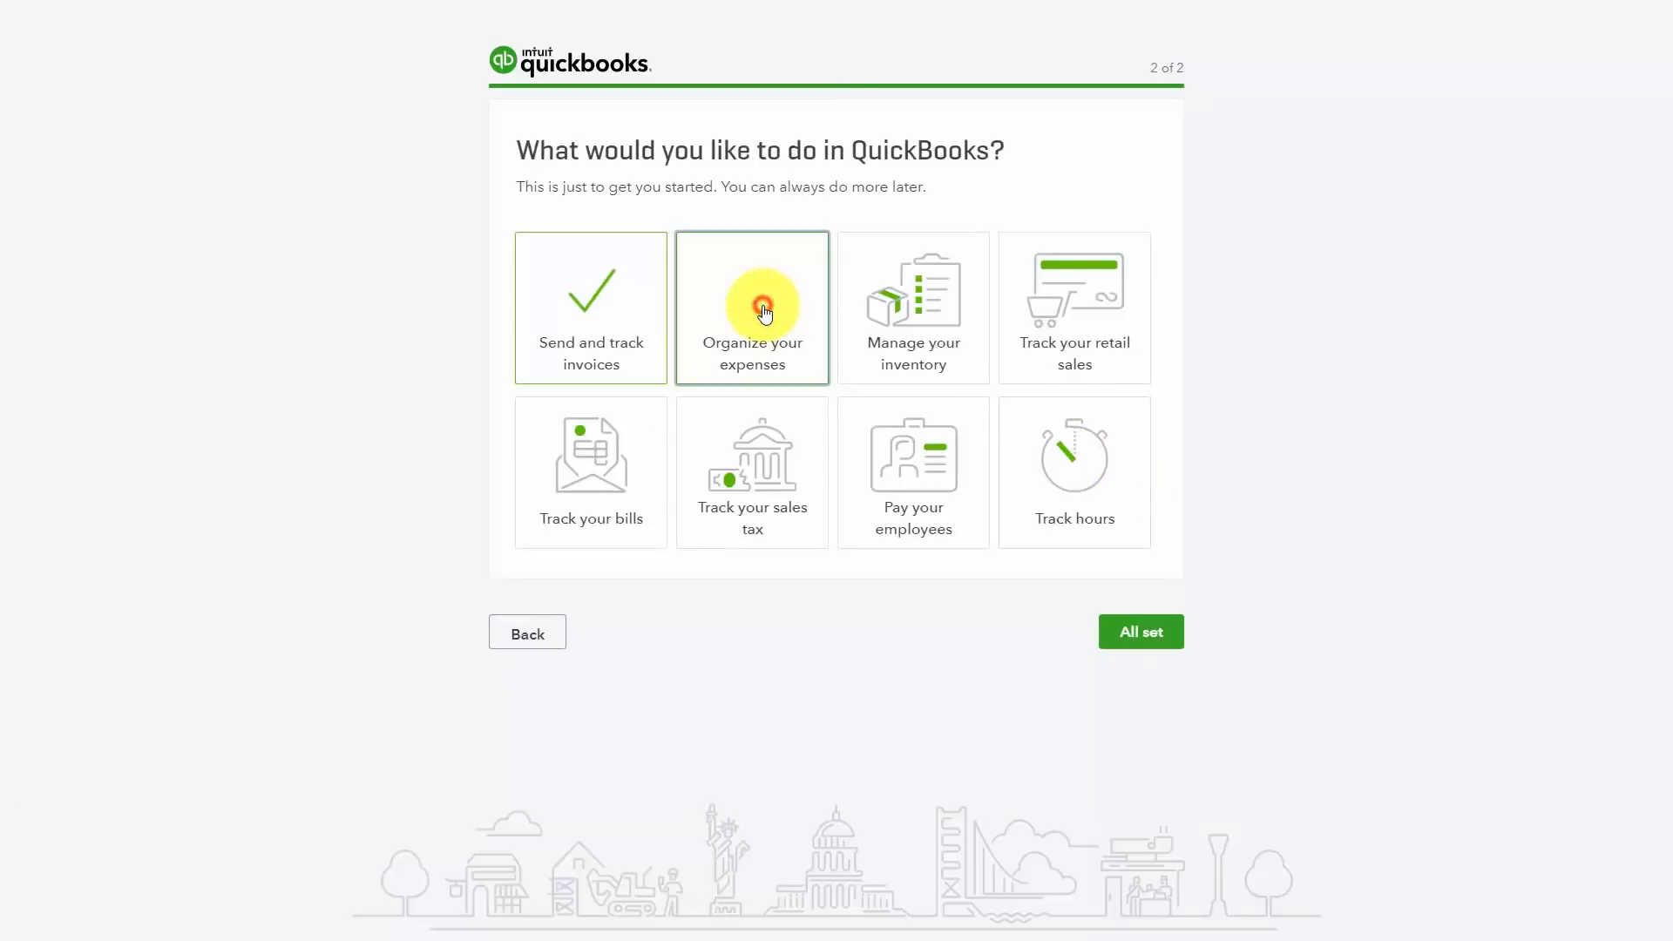
pyautogui.click(898, 310)
pyautogui.click(1020, 299)
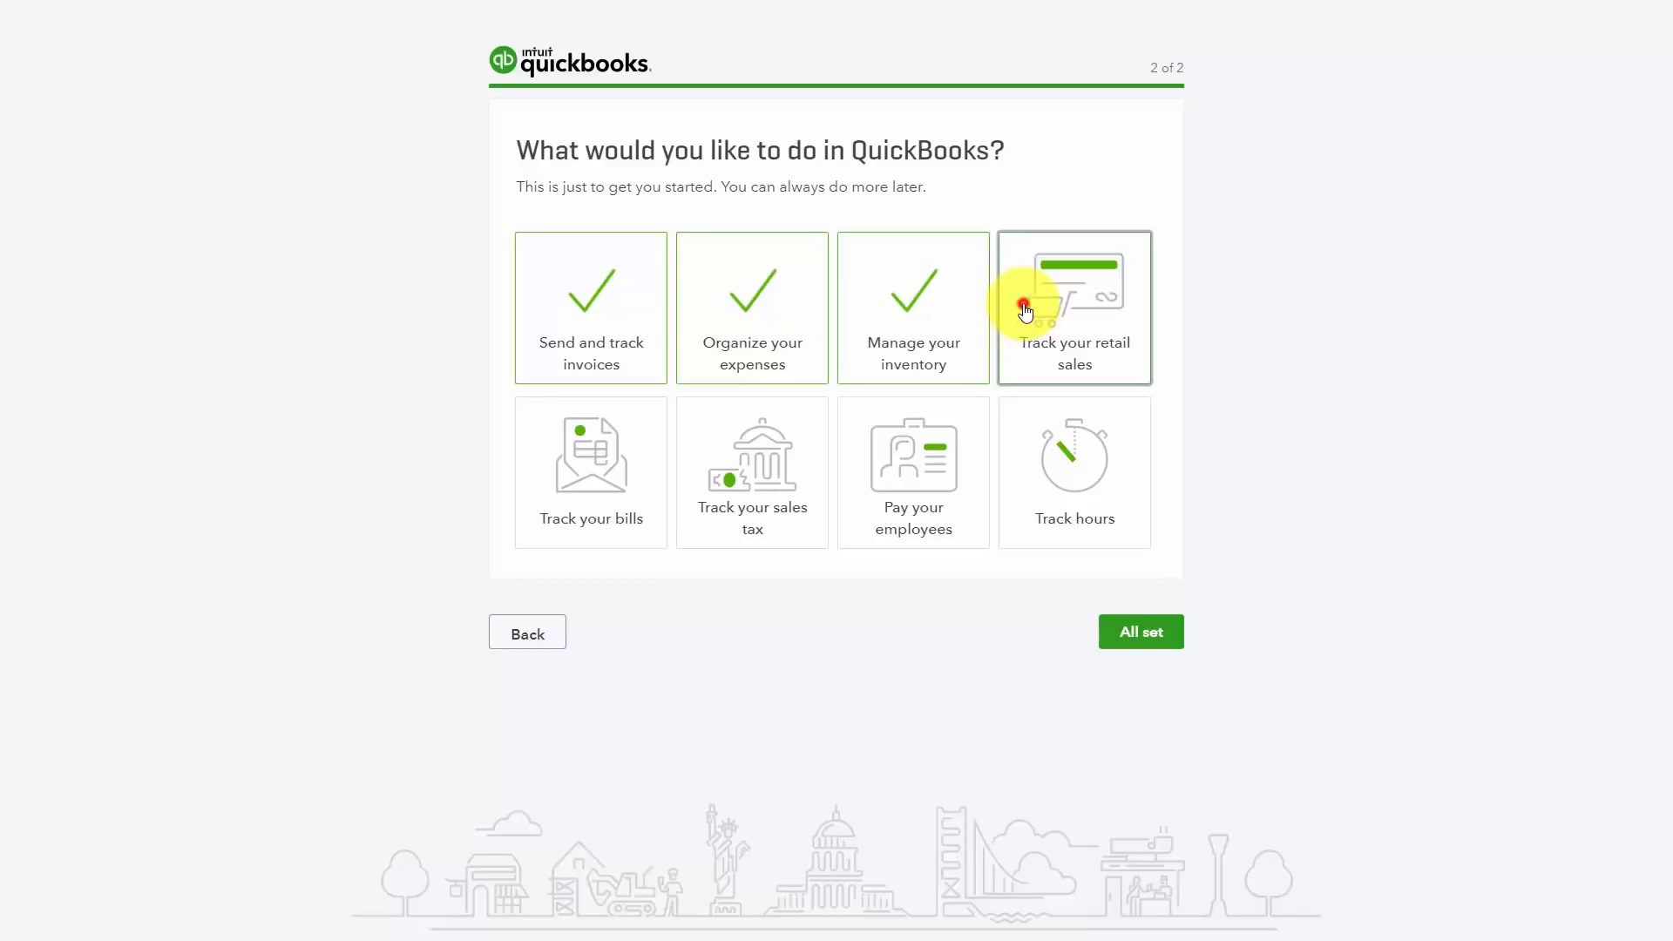
pyautogui.click(587, 462)
pyautogui.click(714, 464)
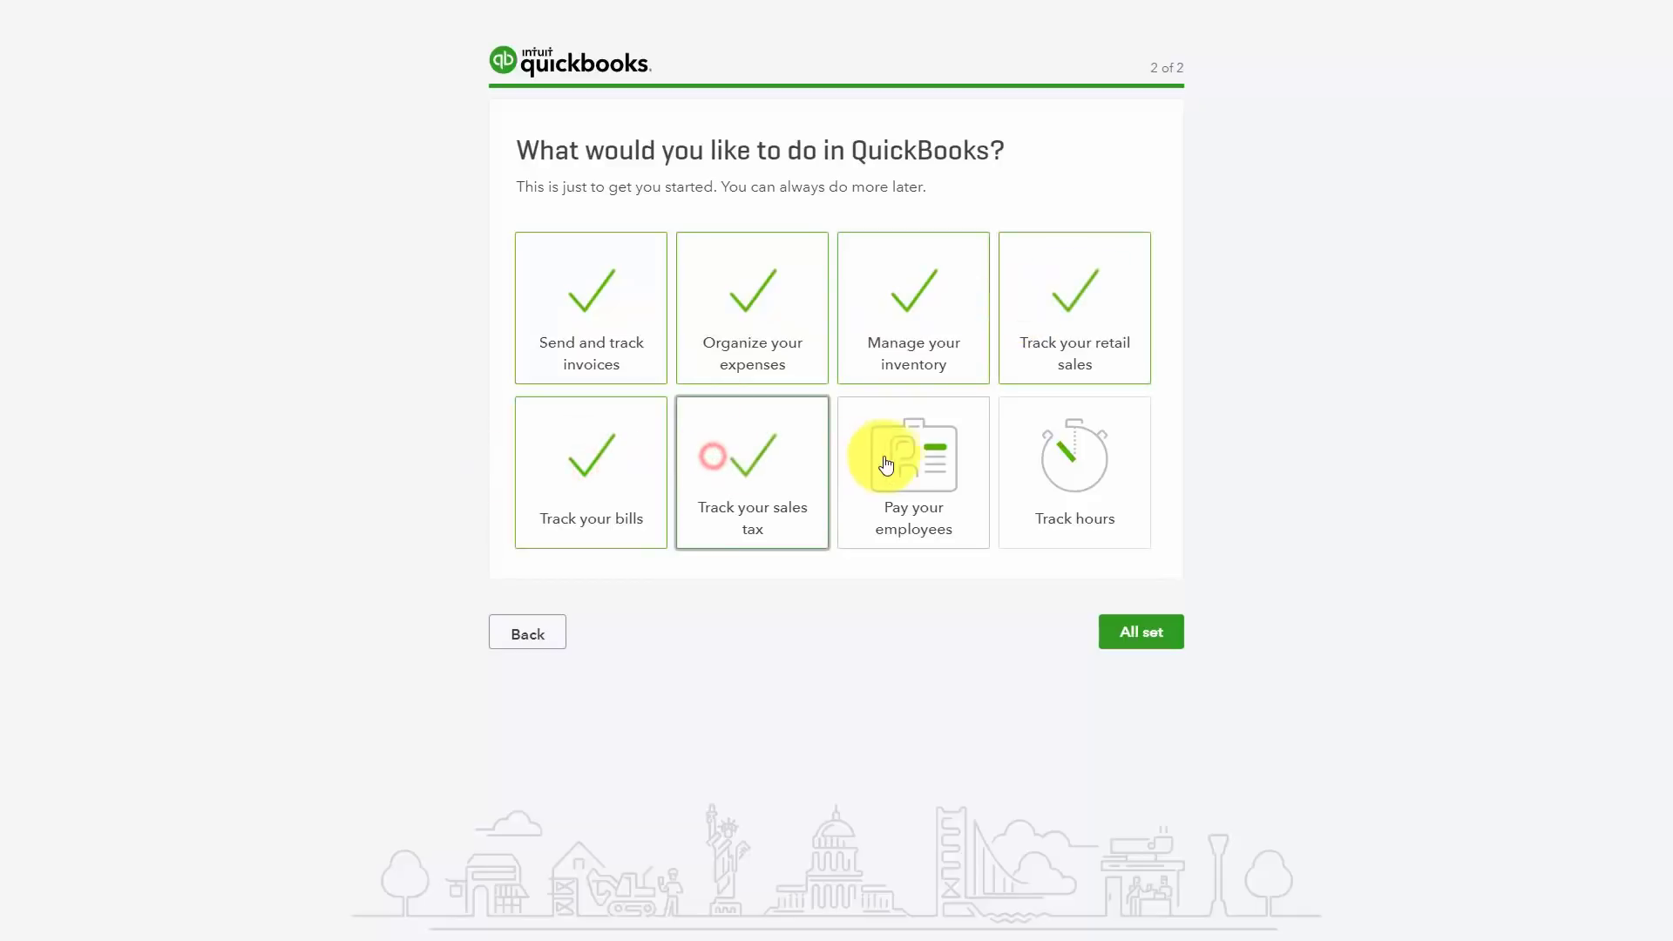
pyautogui.click(889, 458)
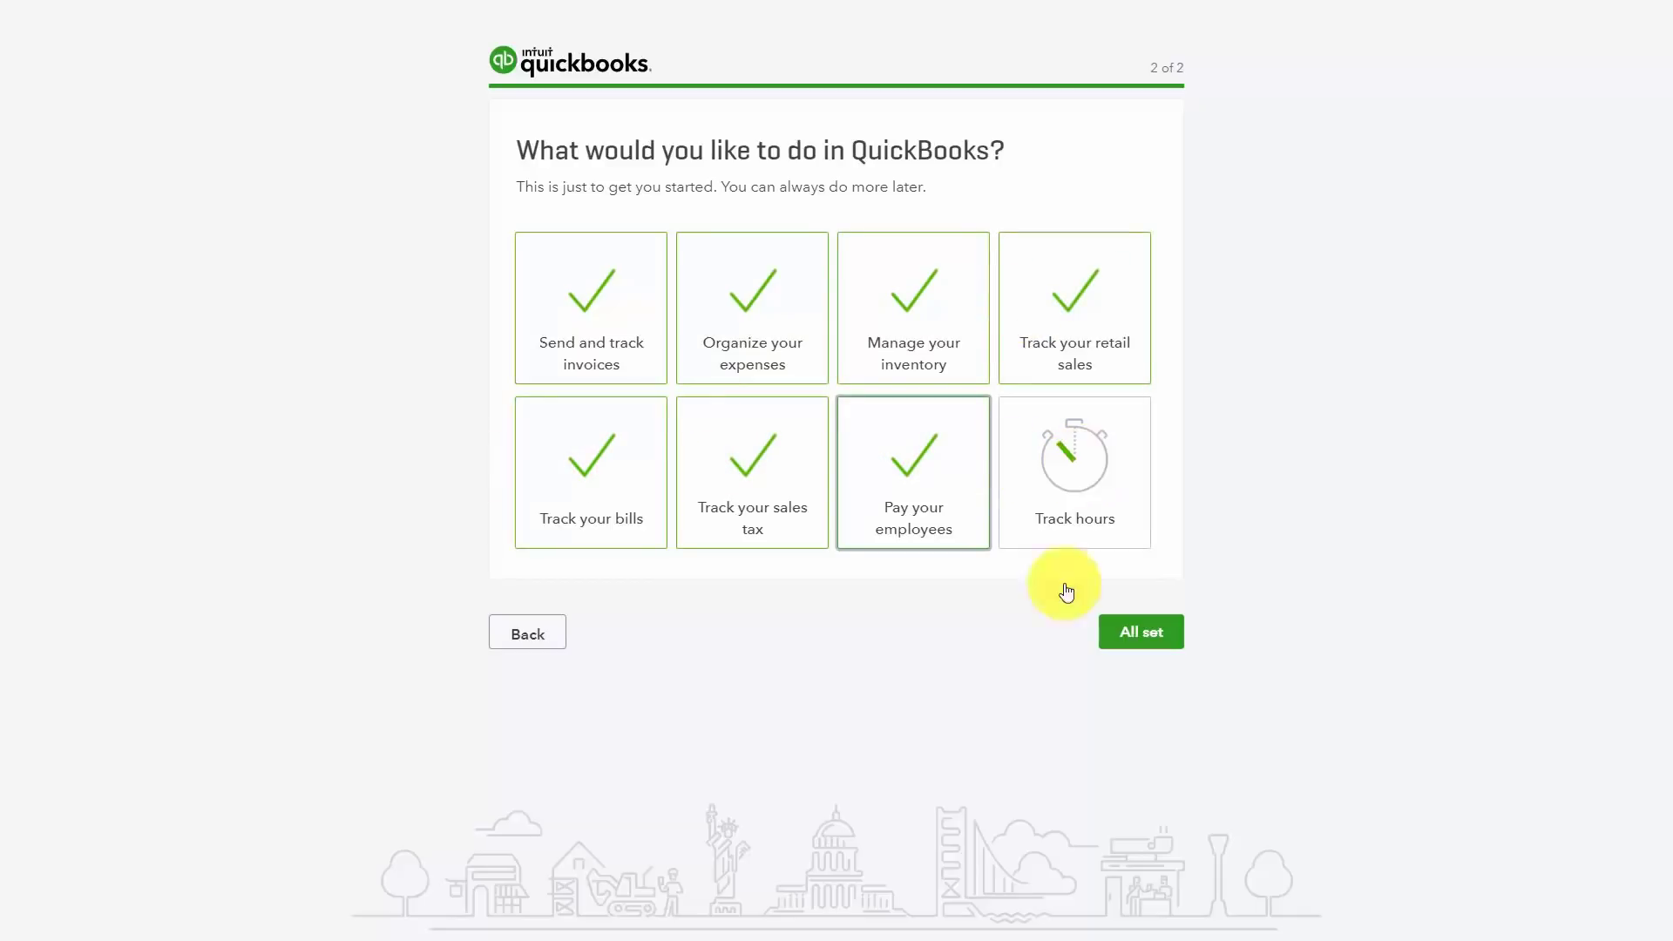
pyautogui.click(1124, 642)
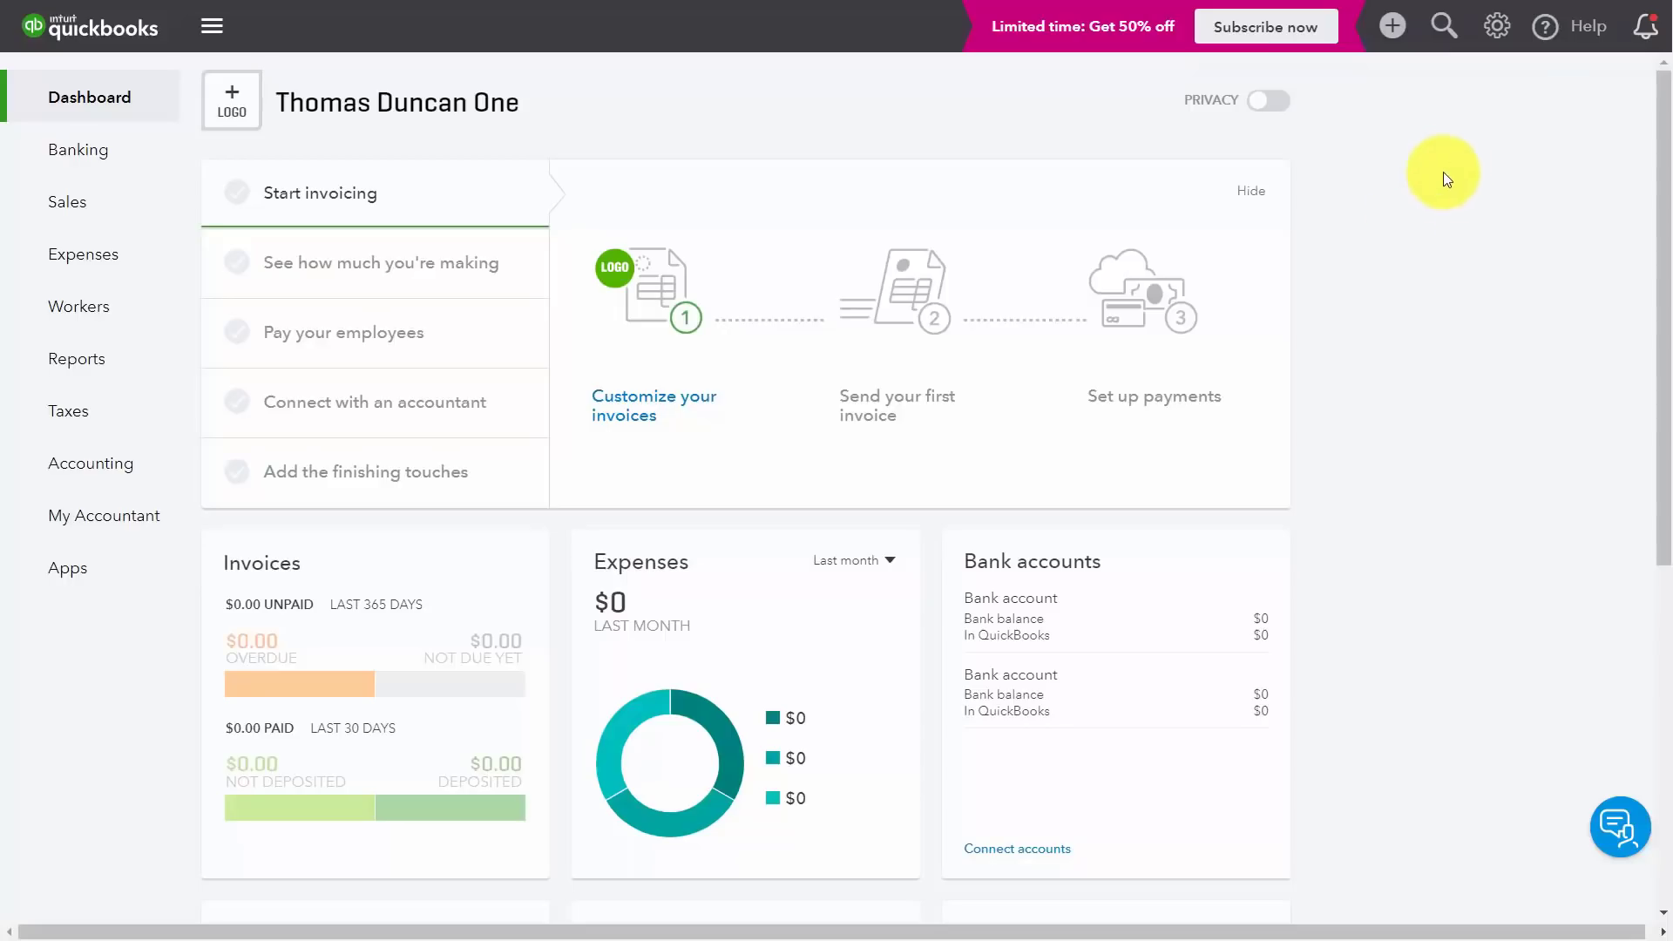
pyautogui.click(1497, 31)
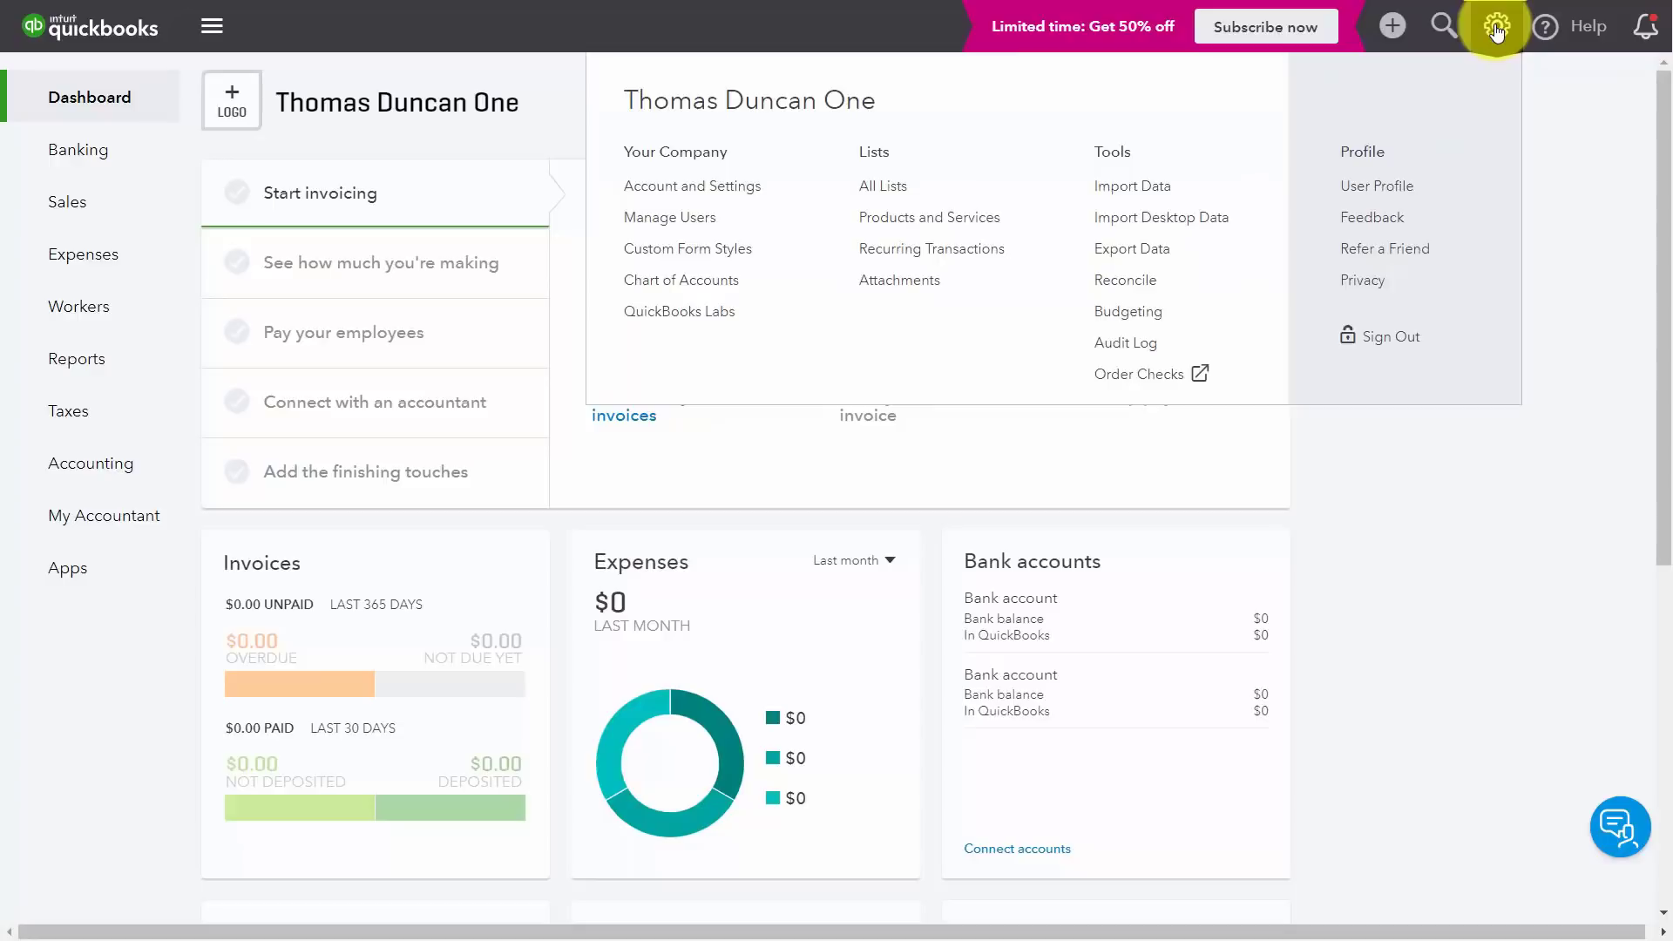
pyautogui.click(707, 192)
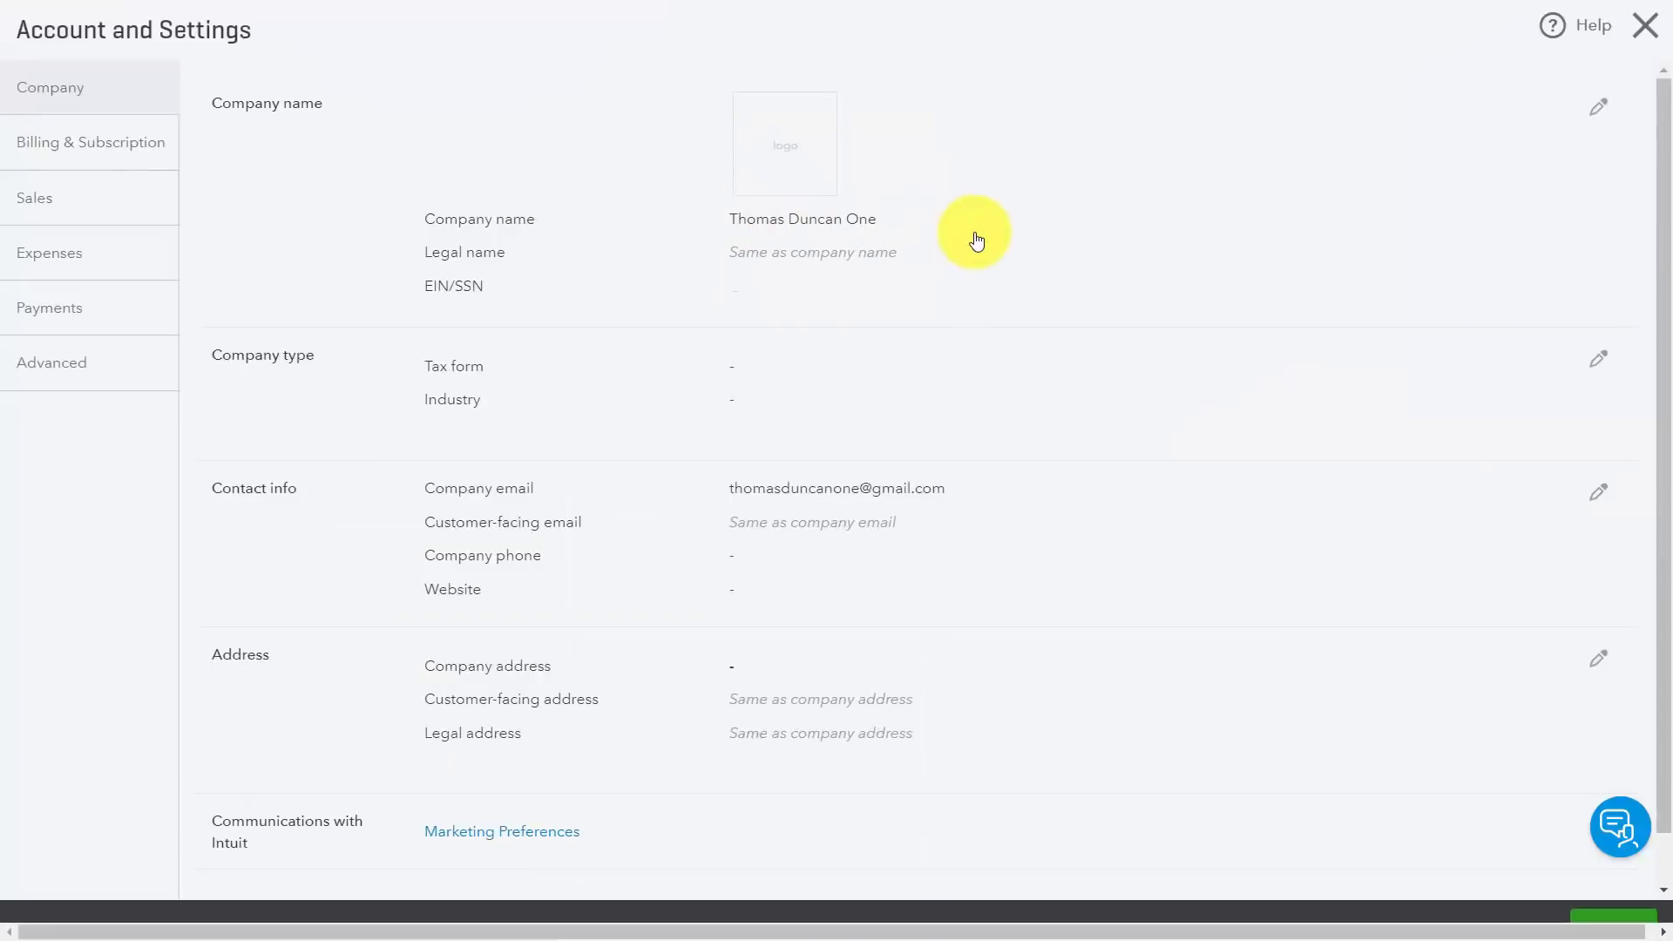
pyautogui.click(111, 146)
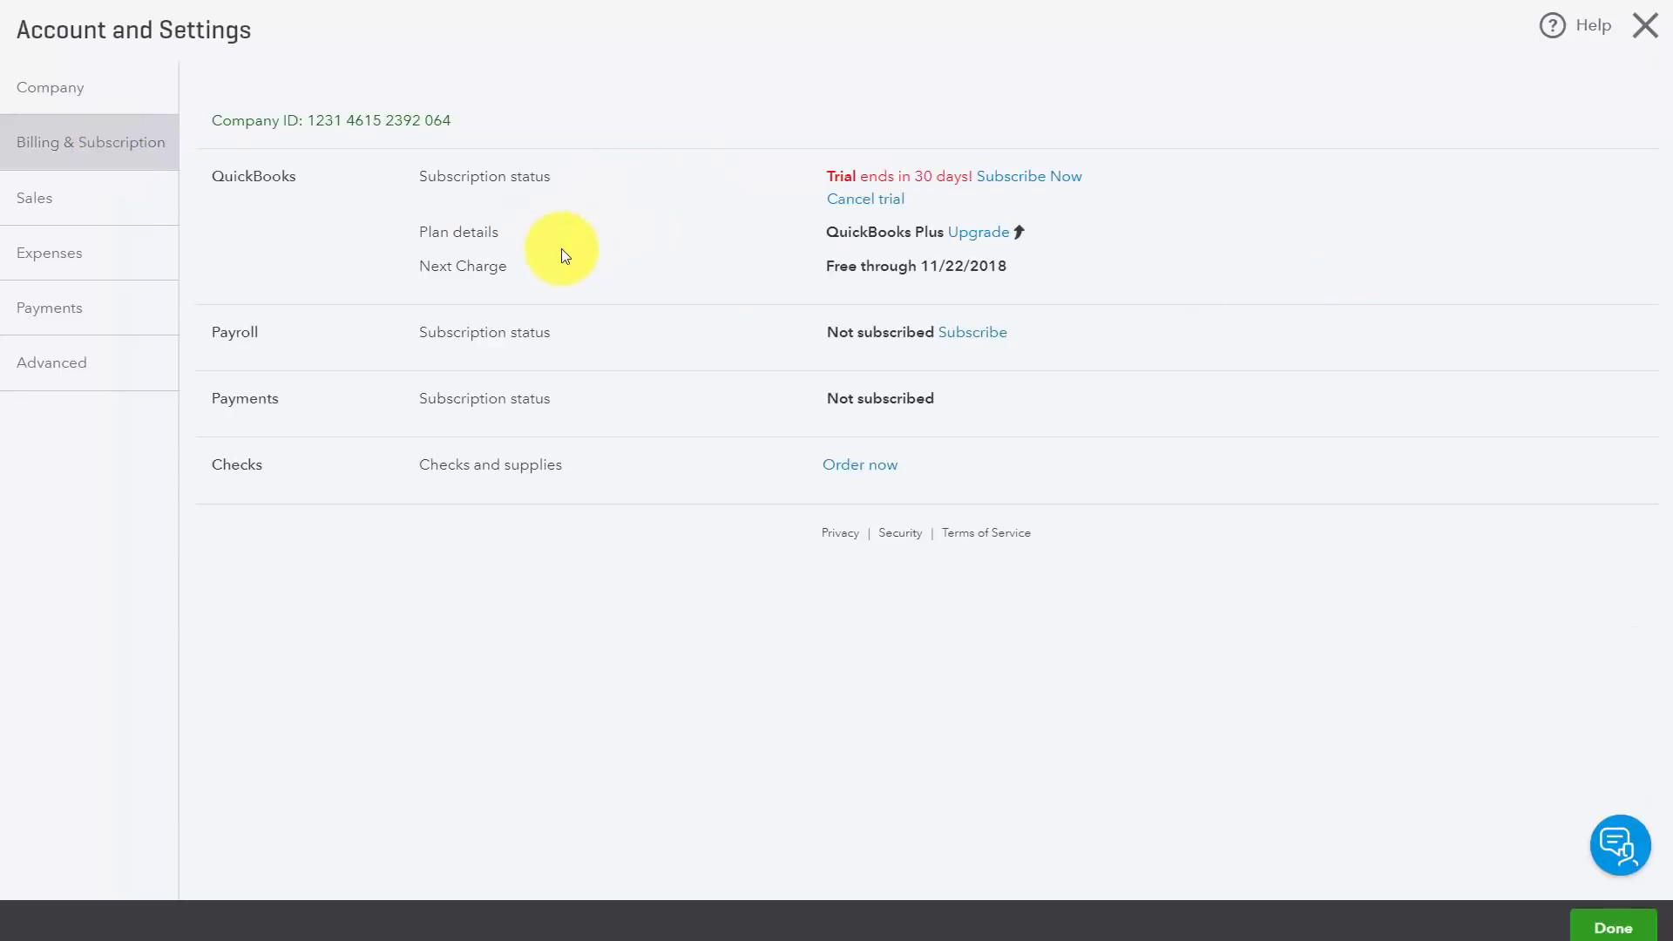
pyautogui.click(35, 208)
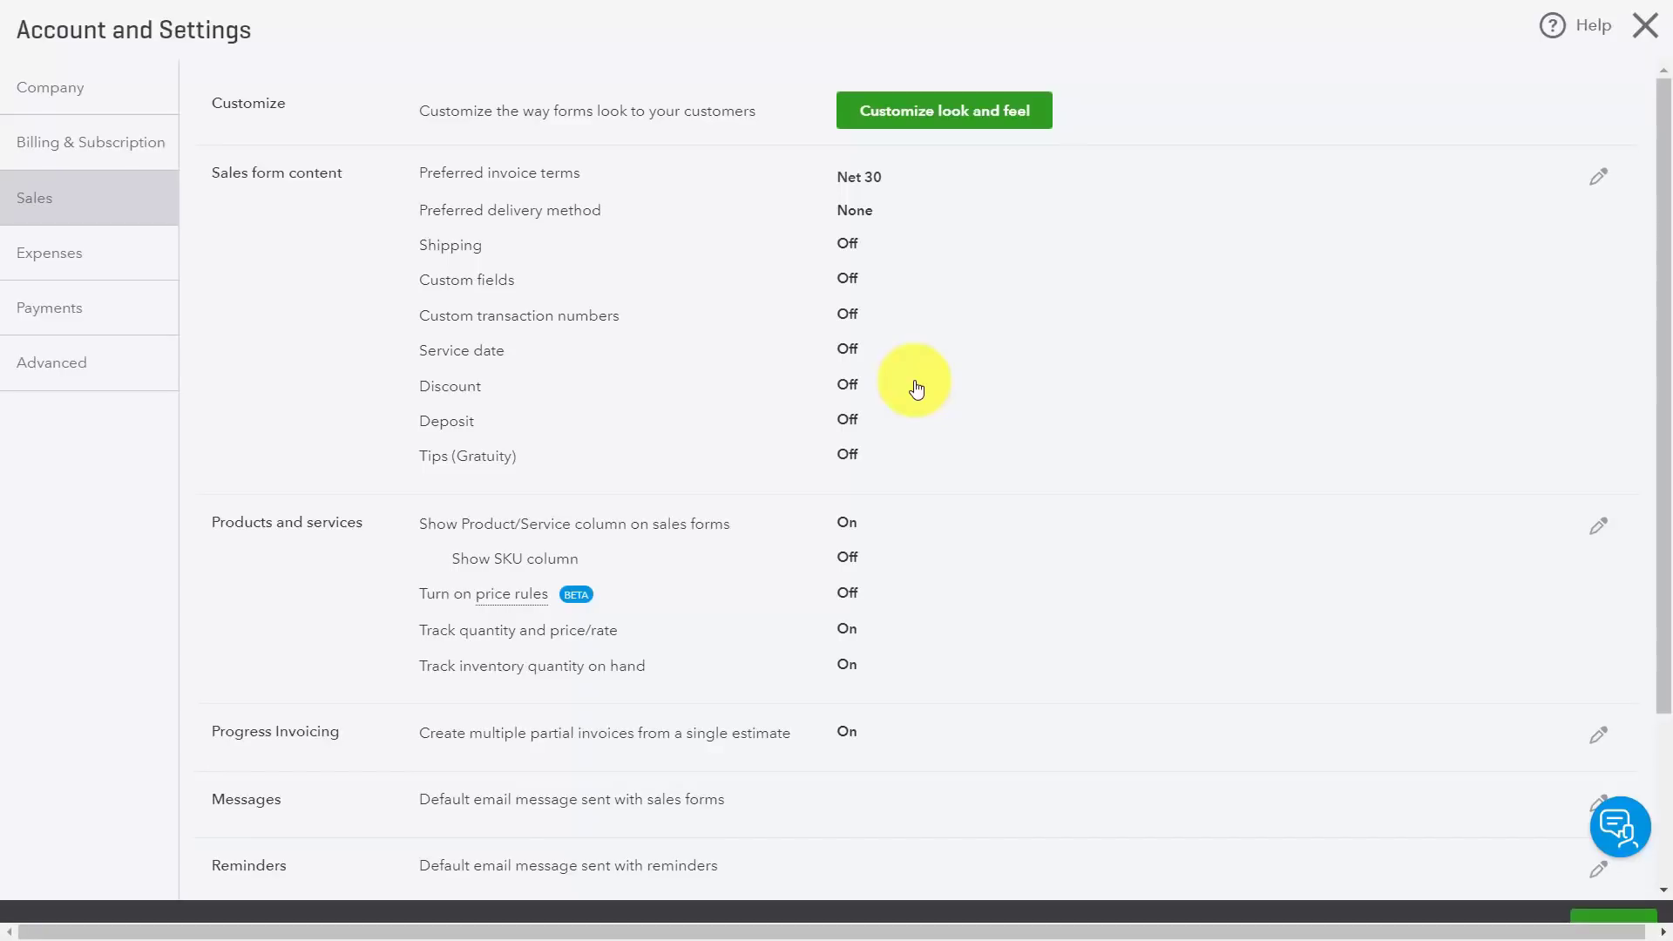
pyautogui.click(86, 264)
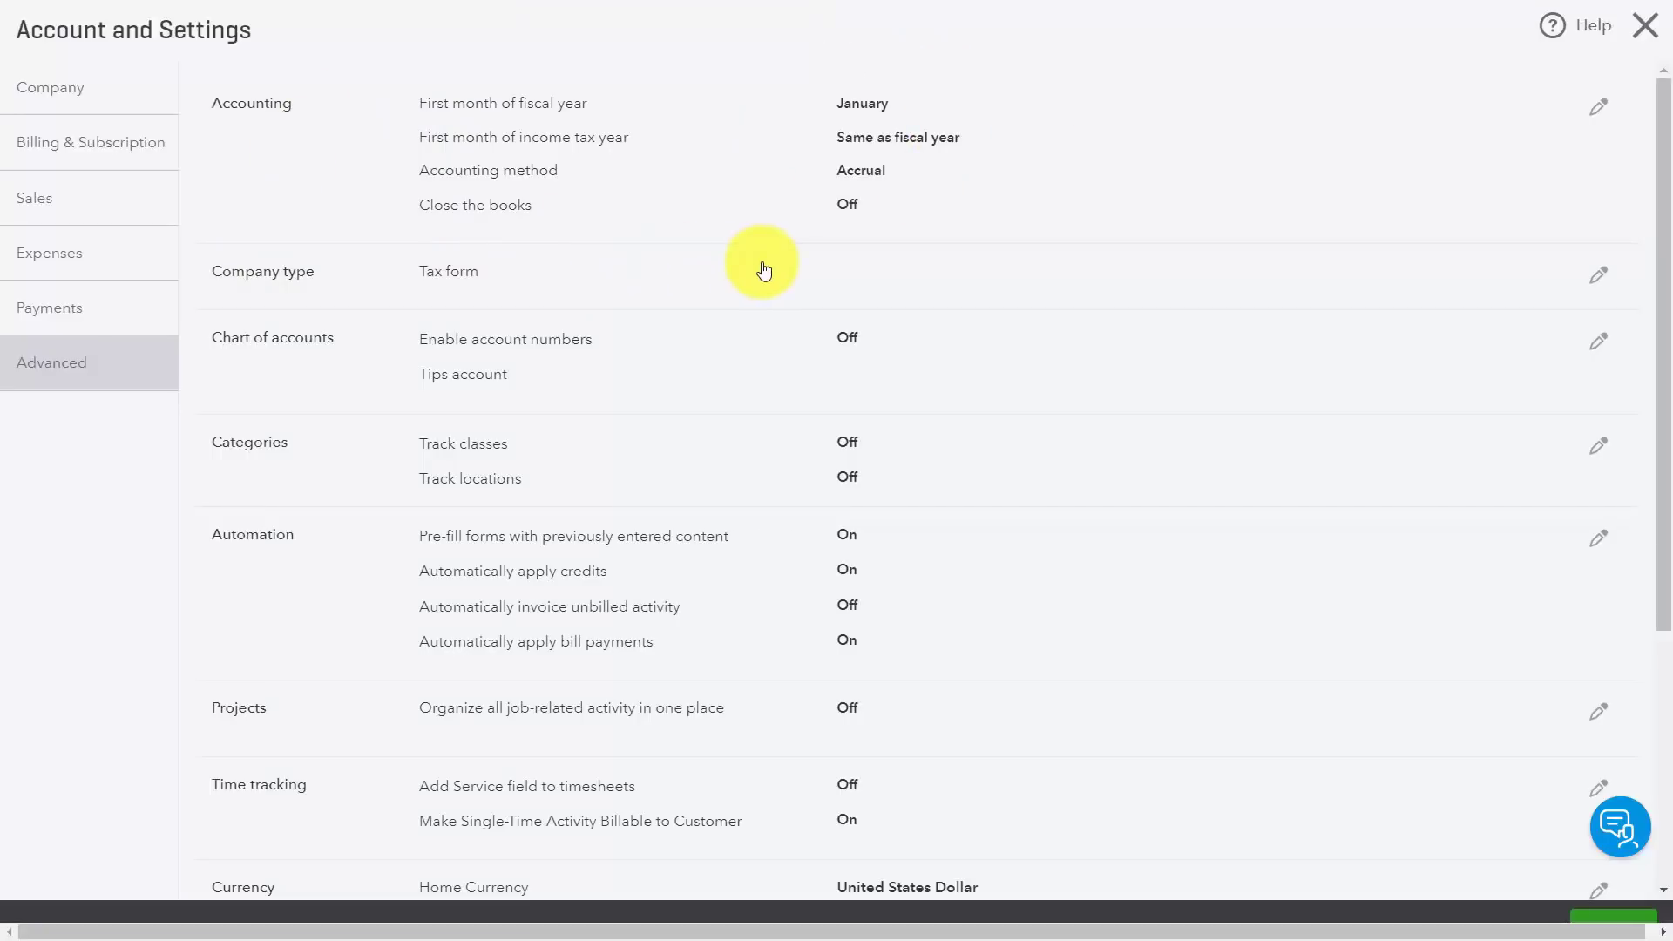
pyautogui.scroll(-4, 574, 358)
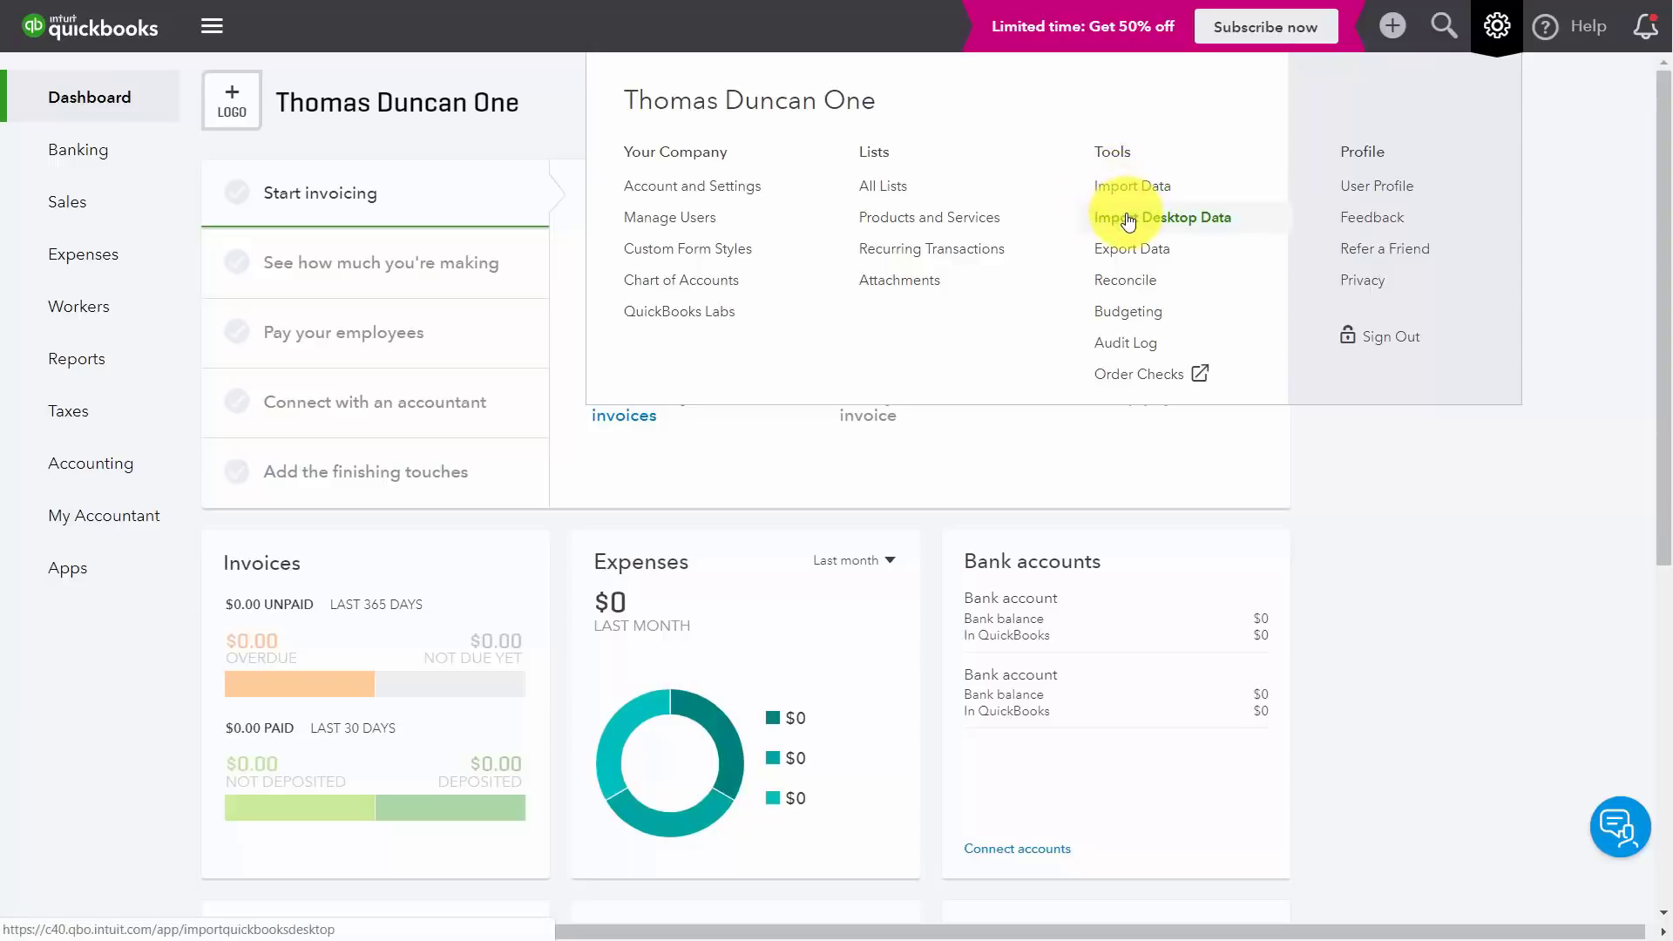
# Step: Close the settings and tools menu
pyautogui.click(1128, 220)
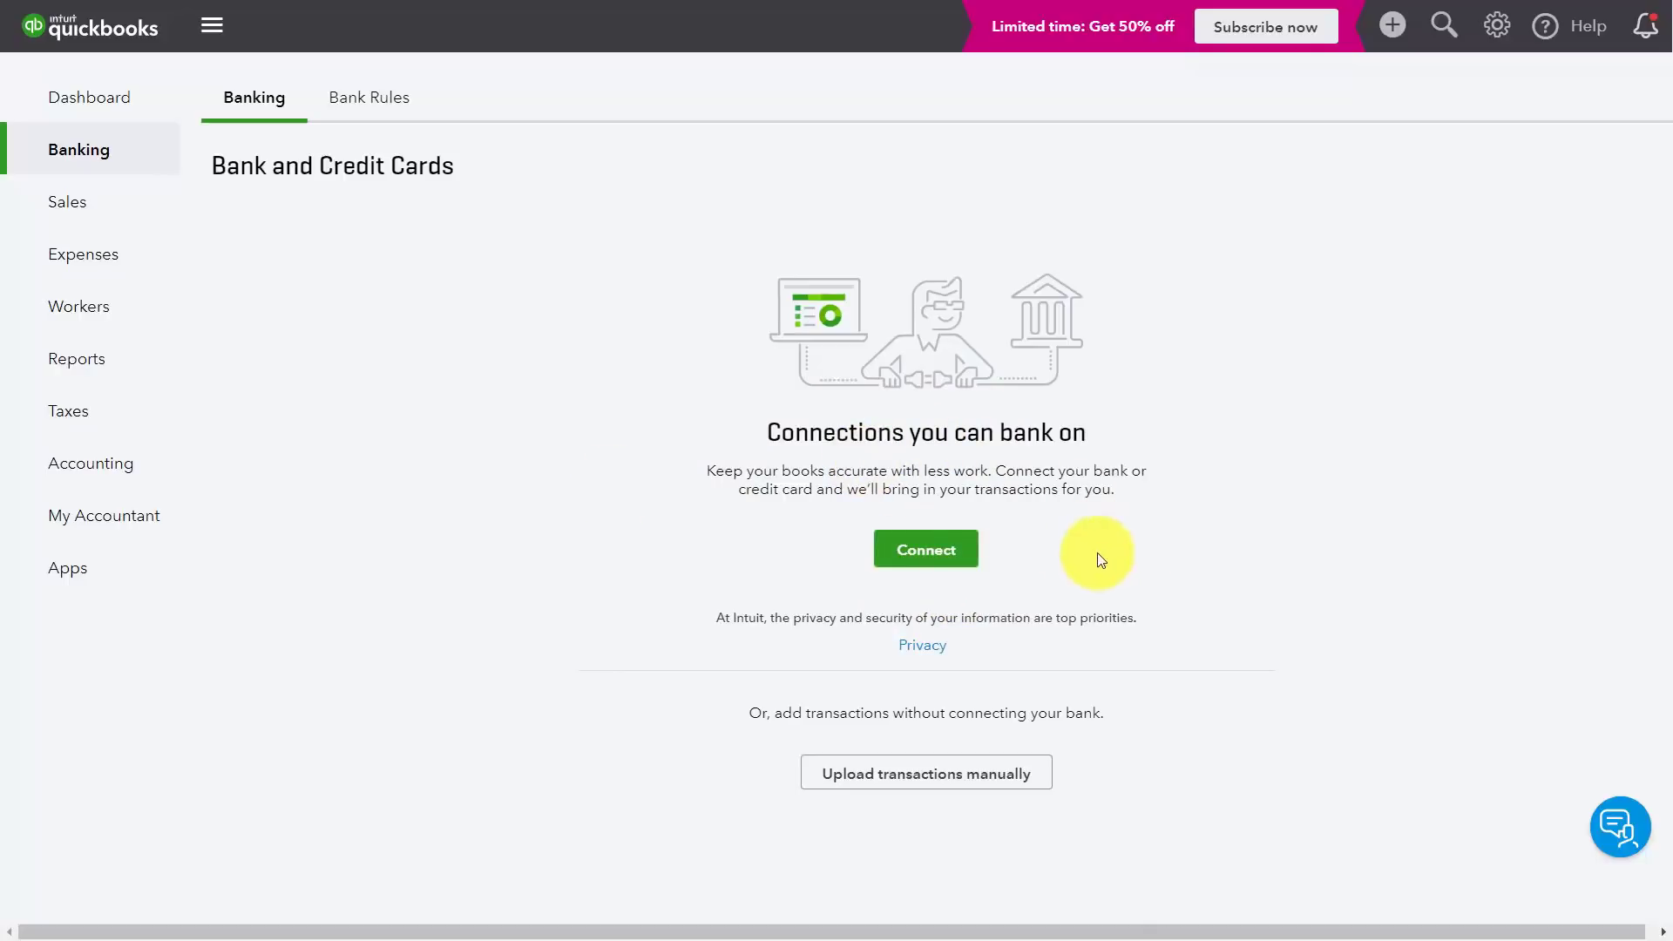
# Step: Start connecting a bank or credit card account
pyautogui.click(928, 552)
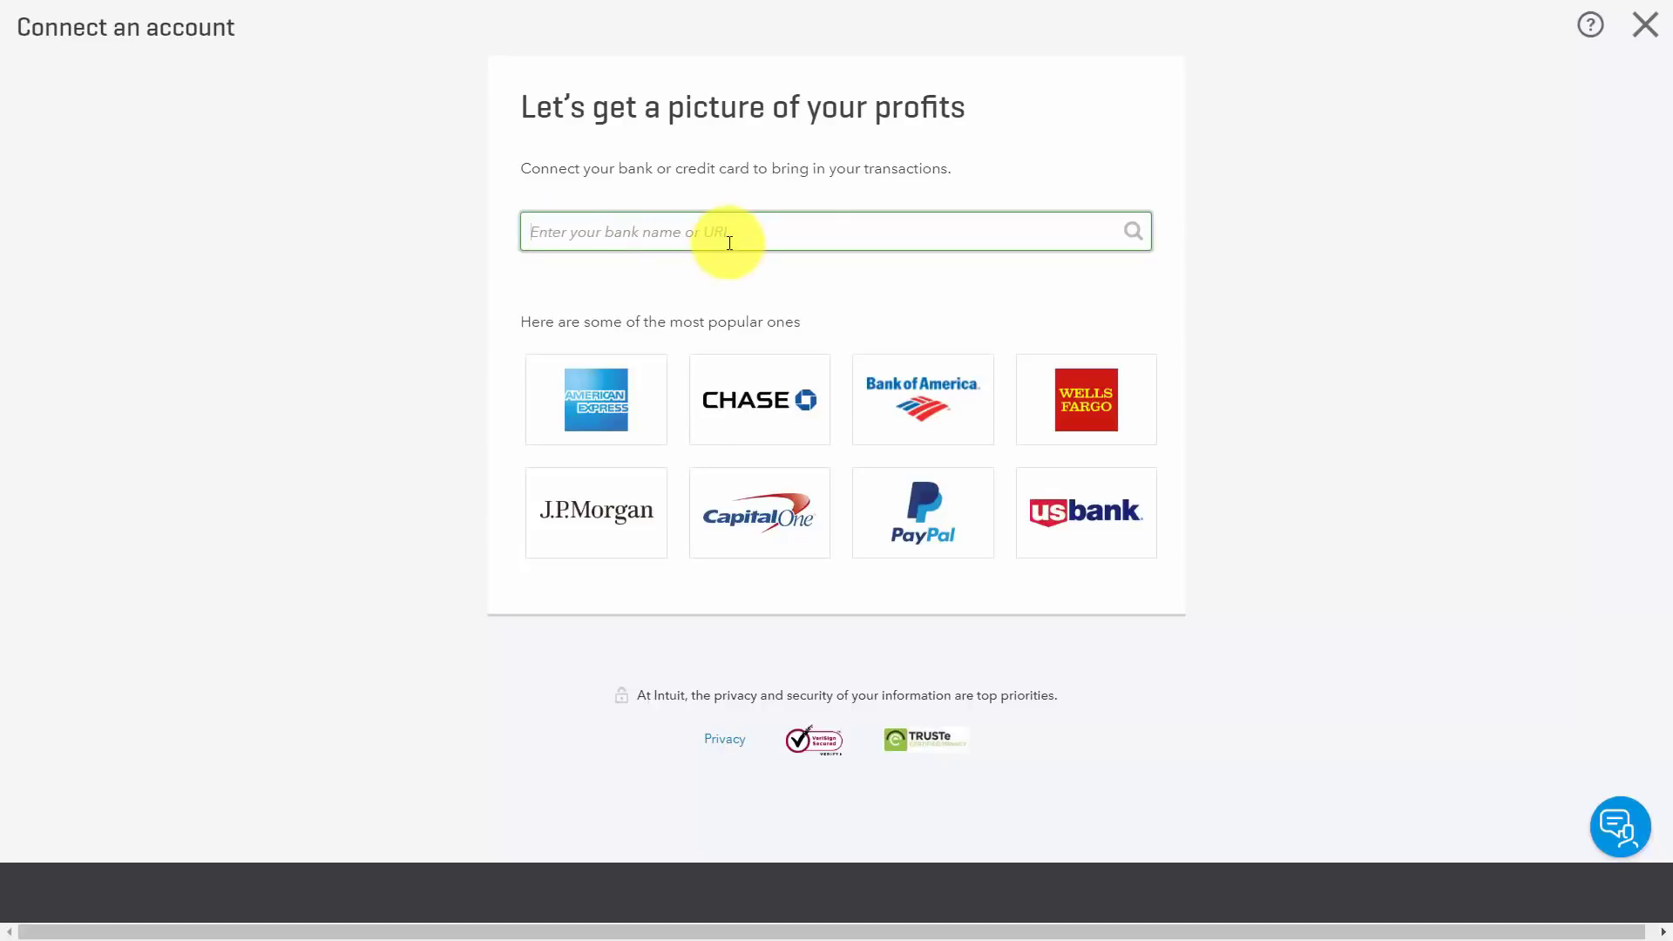
# Step: Choose PayPal as the account to connect and begin its setup
pyautogui.click(923, 513)
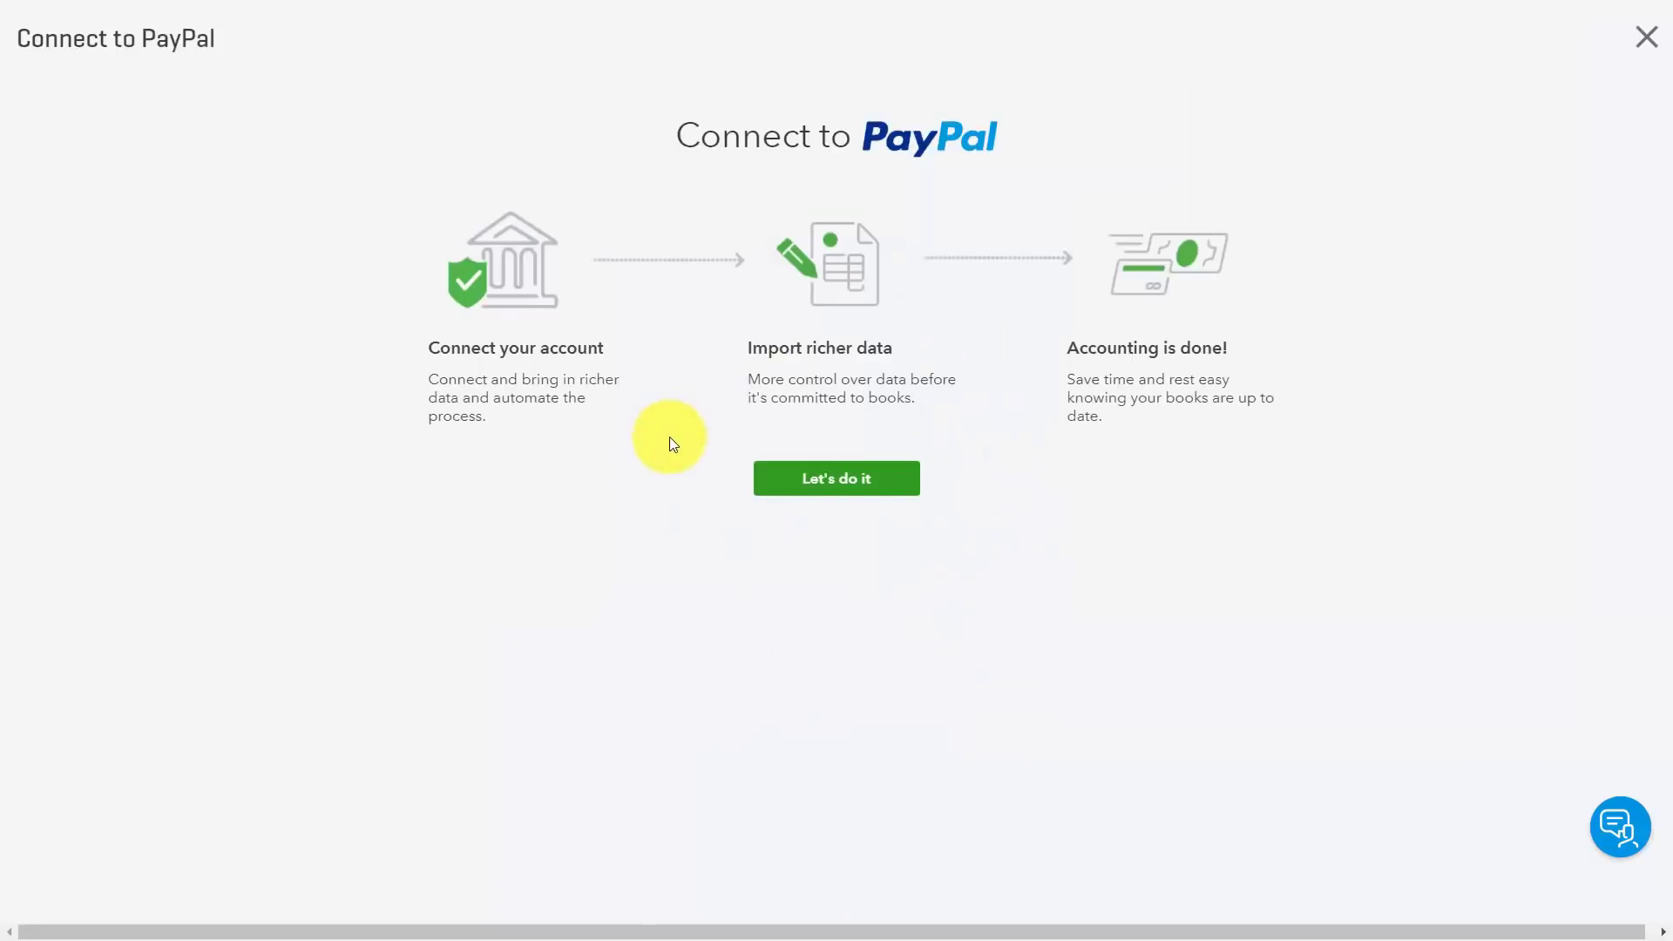
pyautogui.click(806, 479)
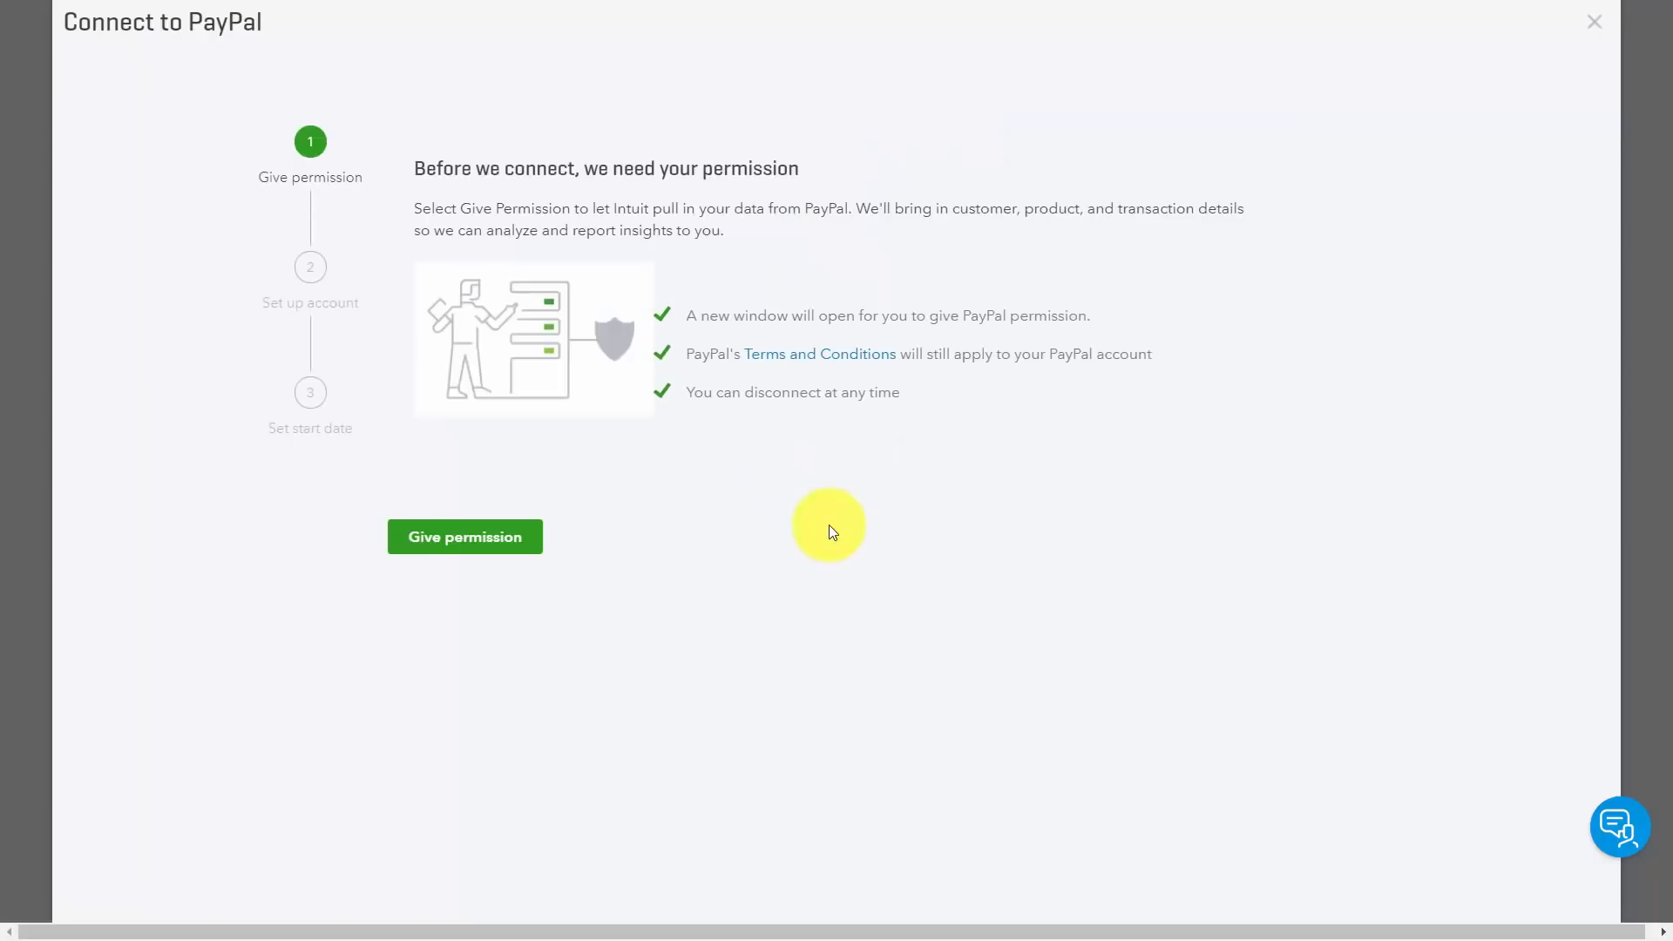
# Step: Grant Intuit permission and agree to connect the PayPal account
pyautogui.click(476, 548)
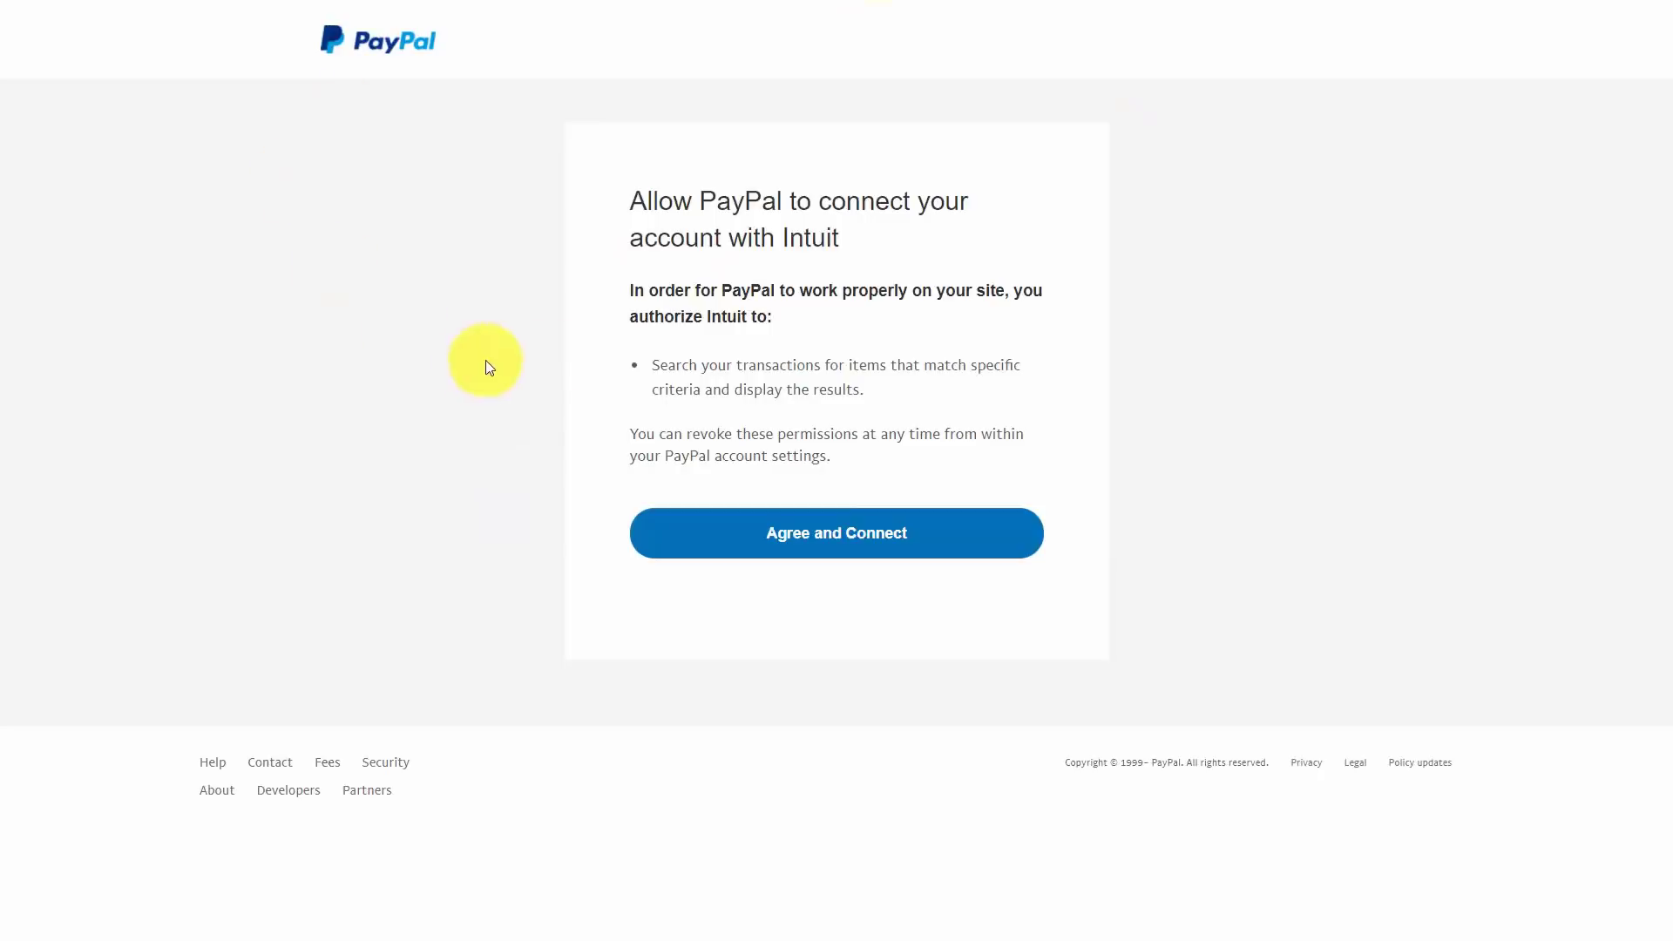
pyautogui.click(822, 549)
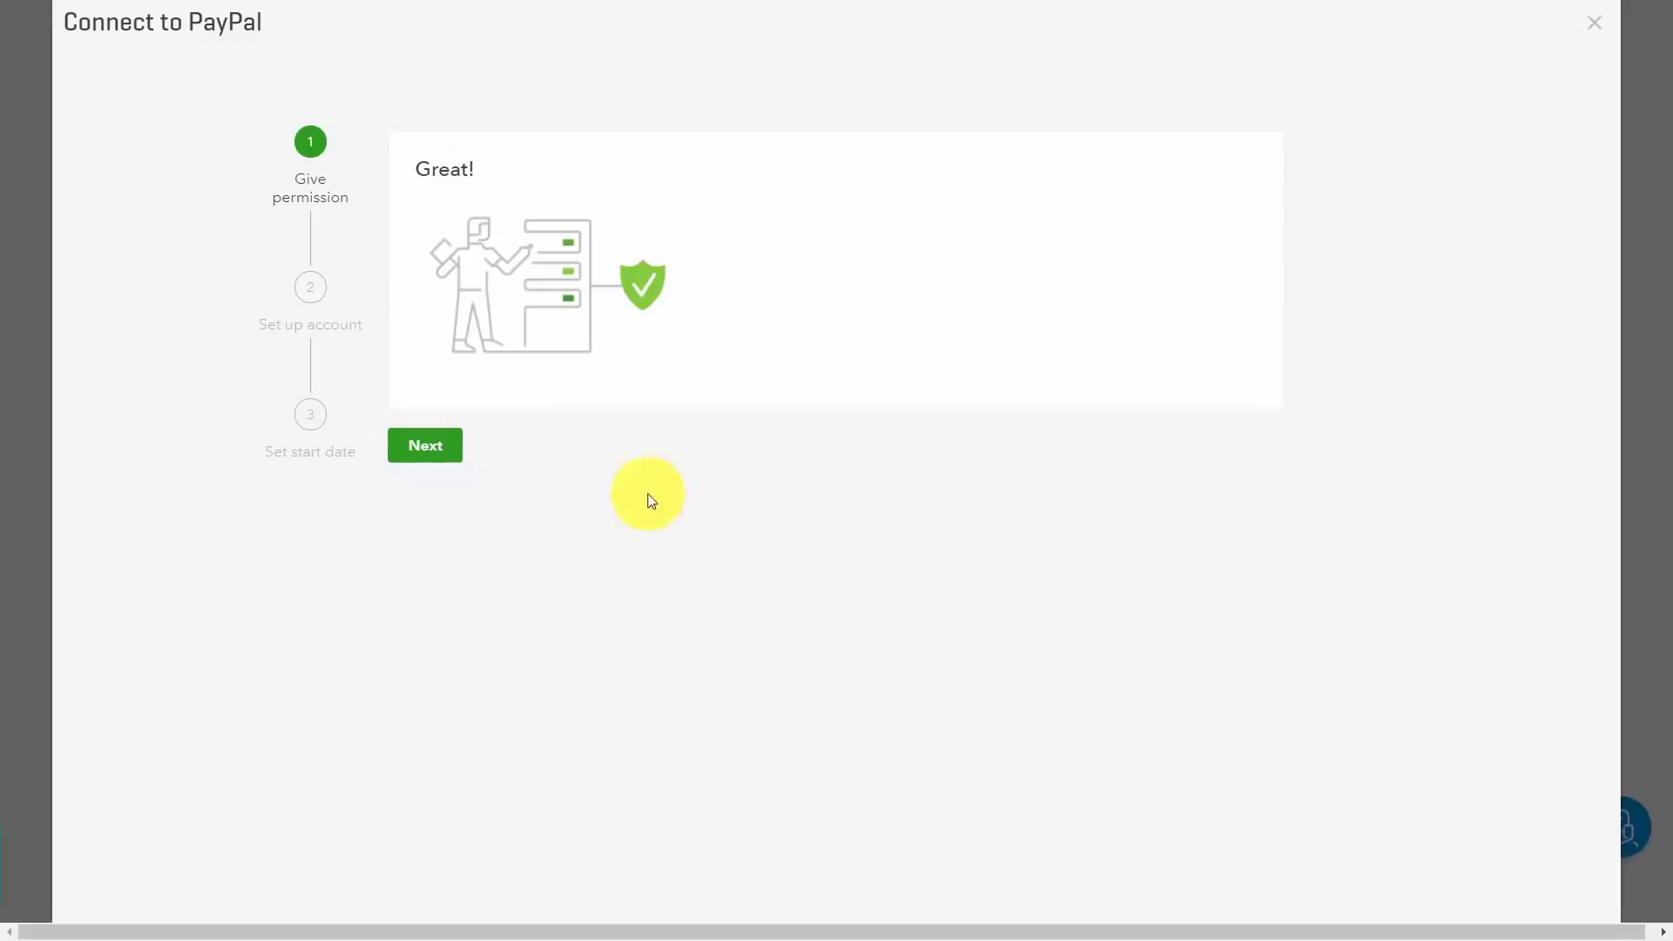
# Step: Return to QuickBooks and keep PayPal Bank as the PayPal transactions account
pyautogui.click(446, 451)
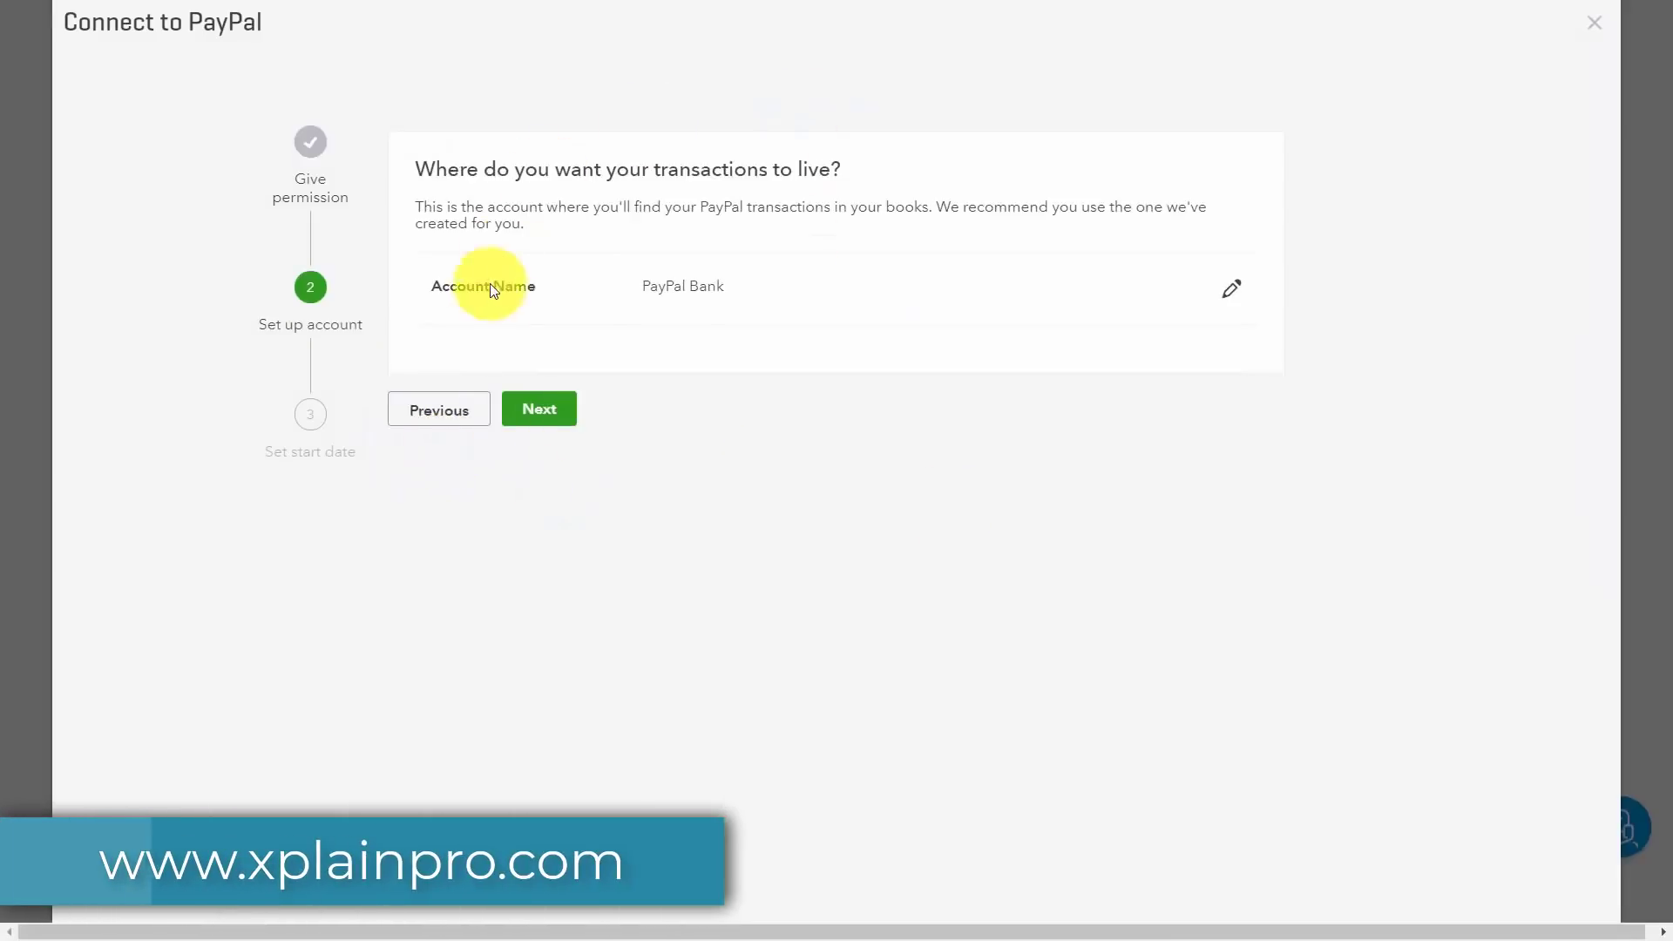
pyautogui.click(539, 409)
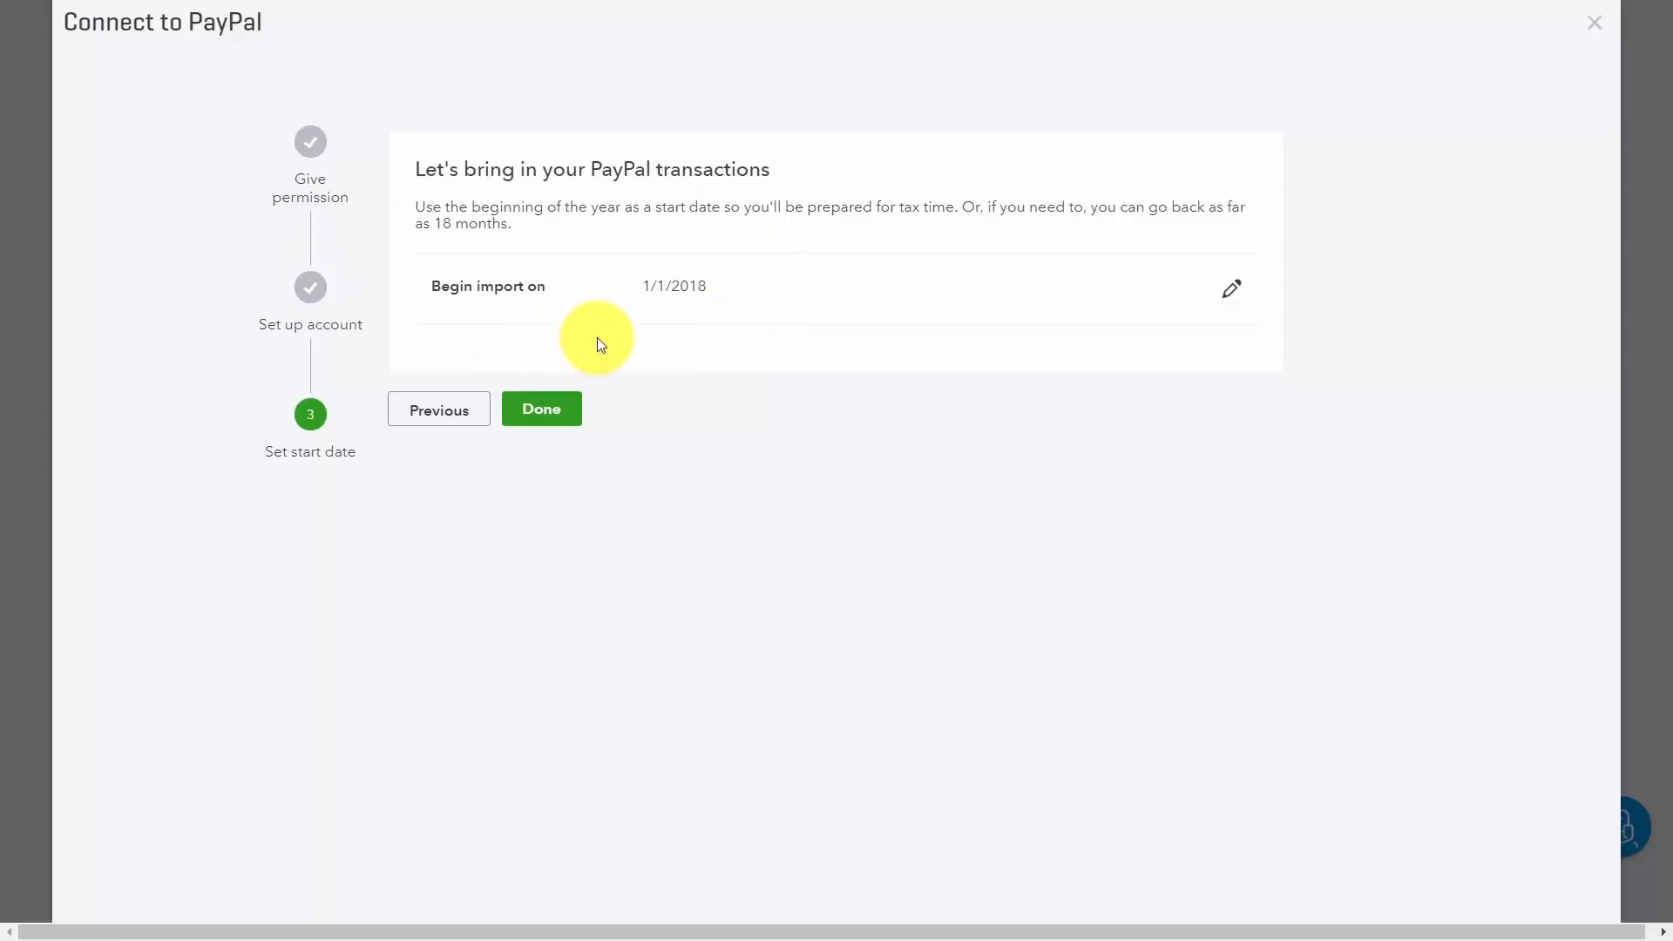
# Step: Set the PayPal import start date to 01/01/2018 and finish the connection
pyautogui.click(1233, 290)
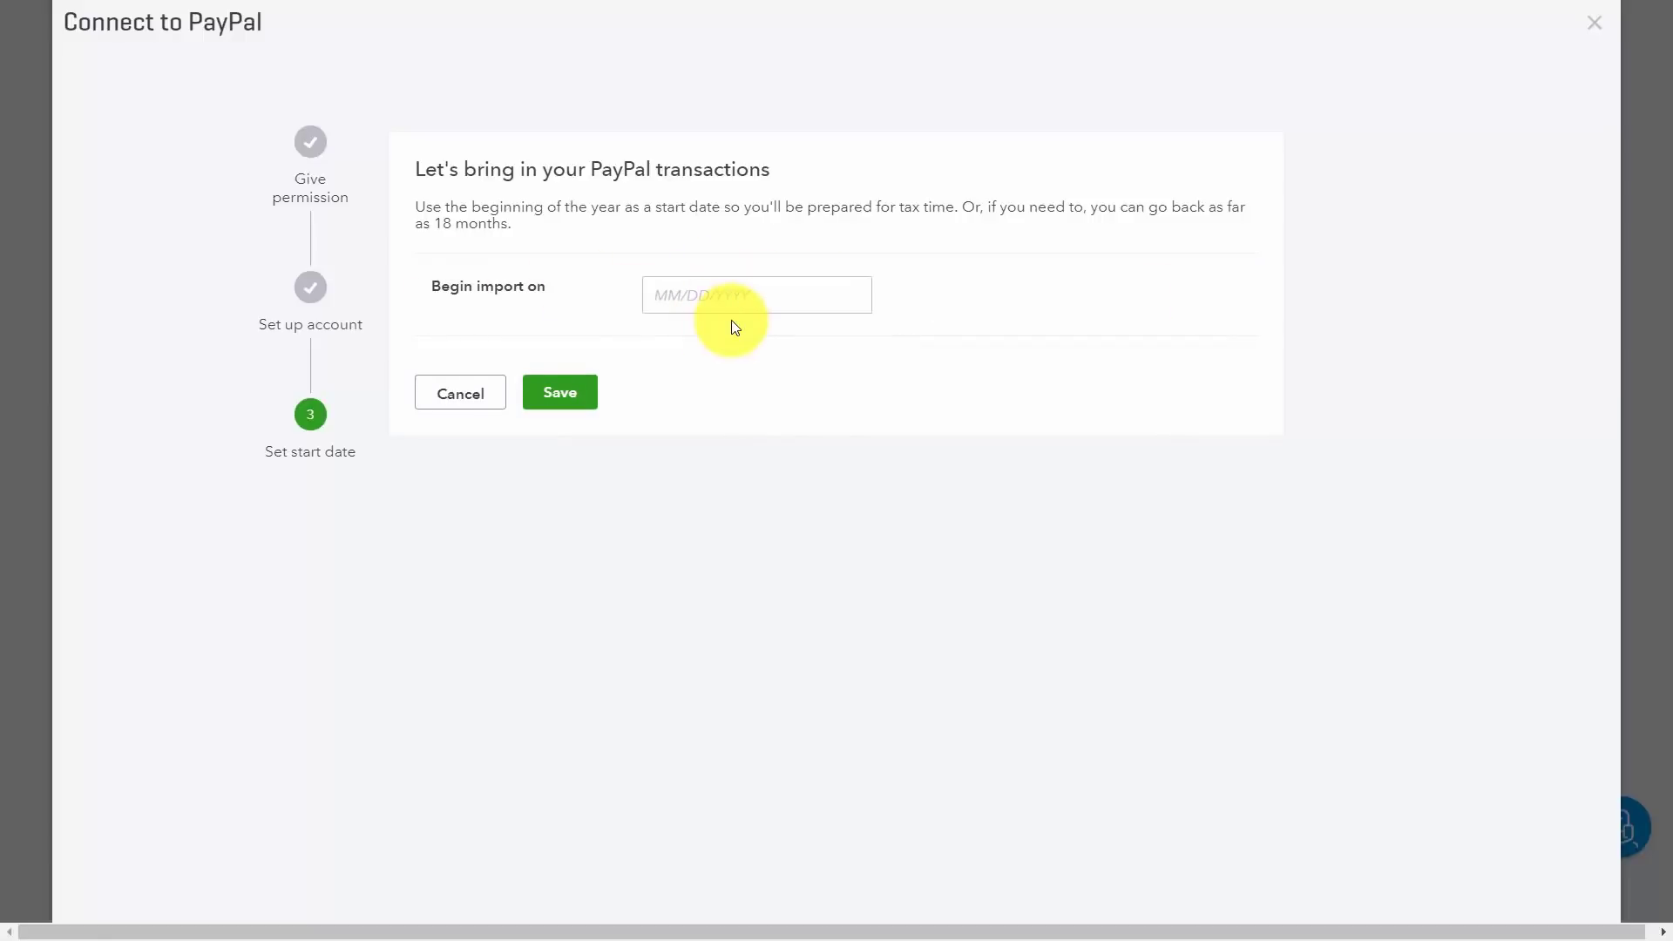
pyautogui.write('01/01/2018')
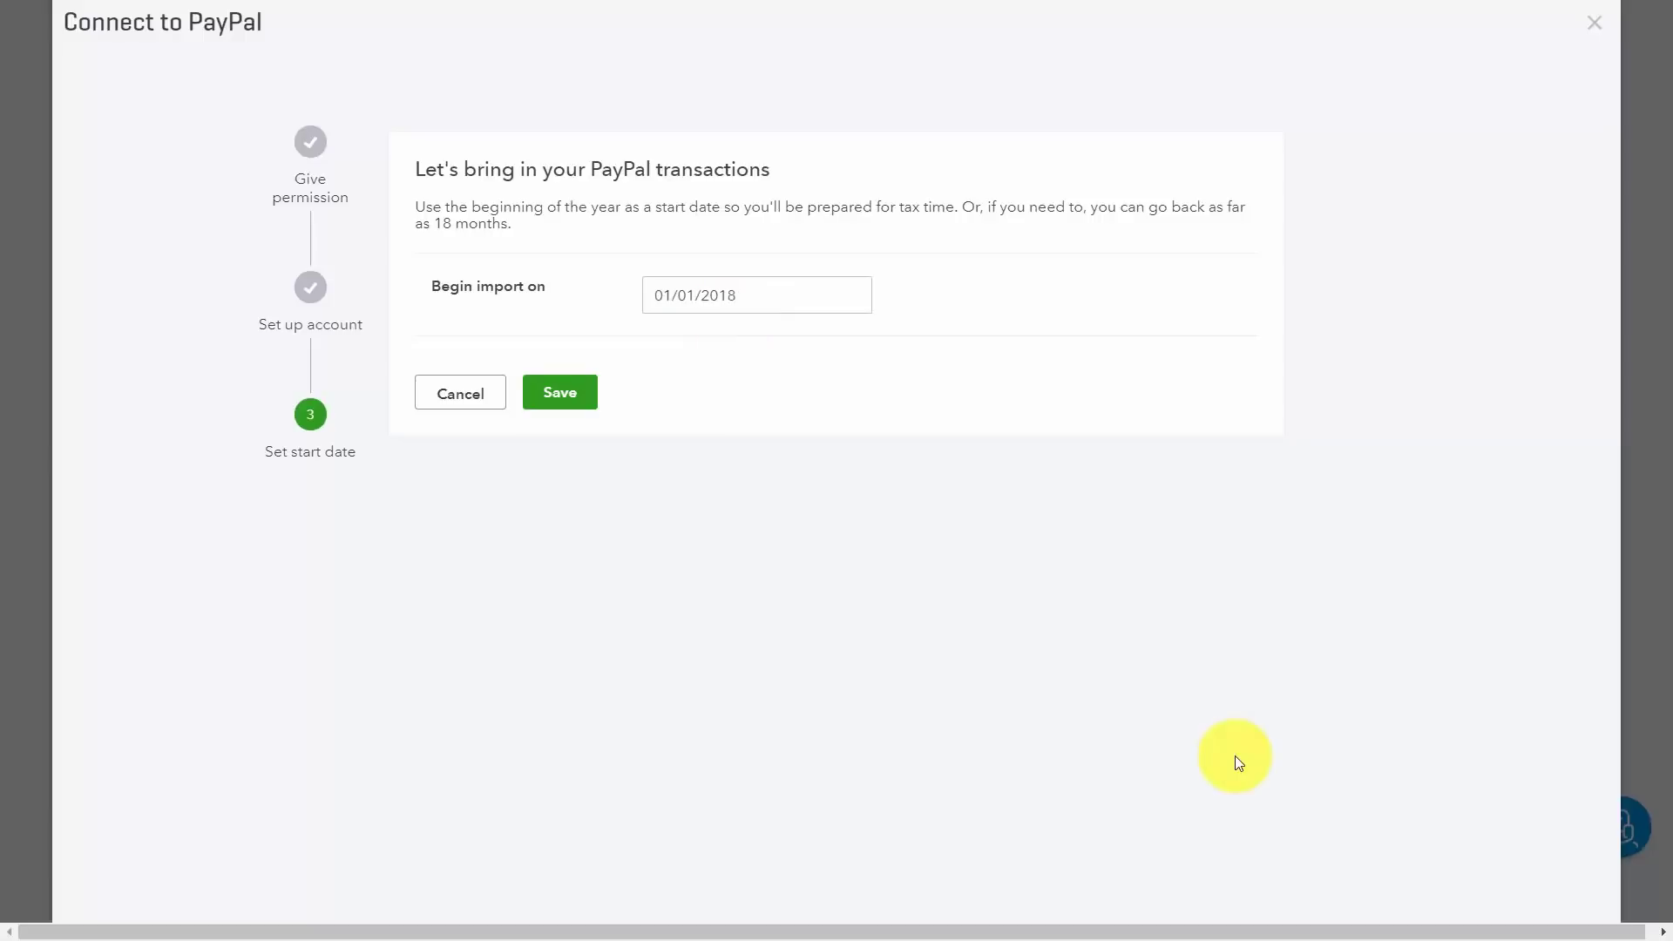
pyautogui.click(560, 393)
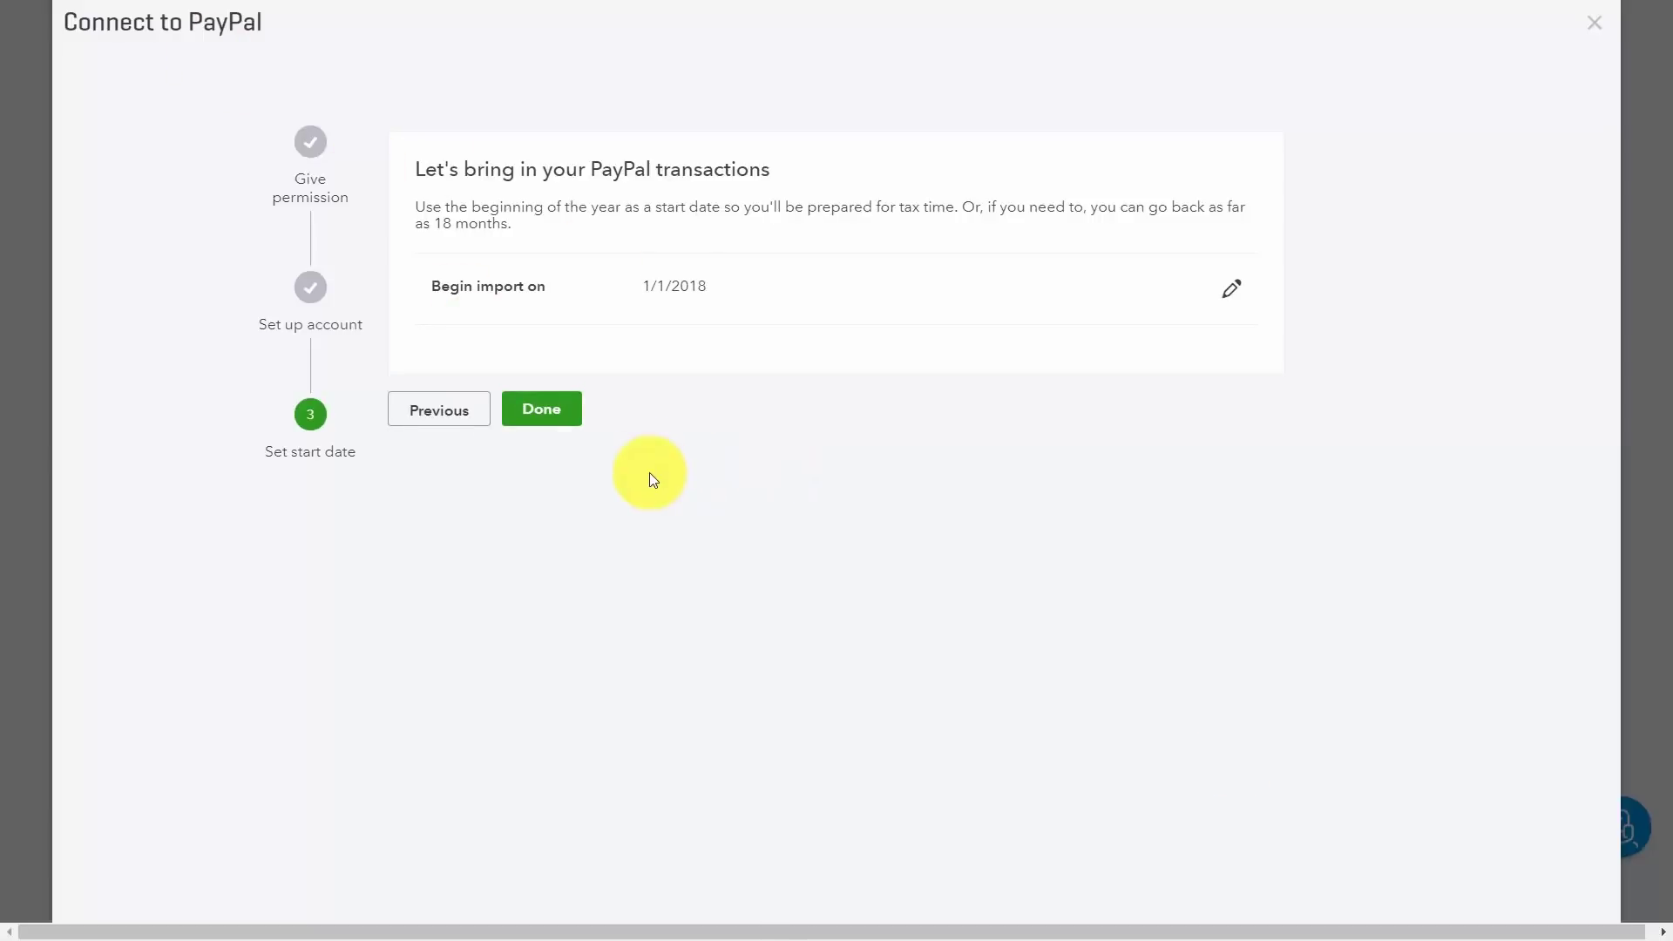
pyautogui.click(542, 410)
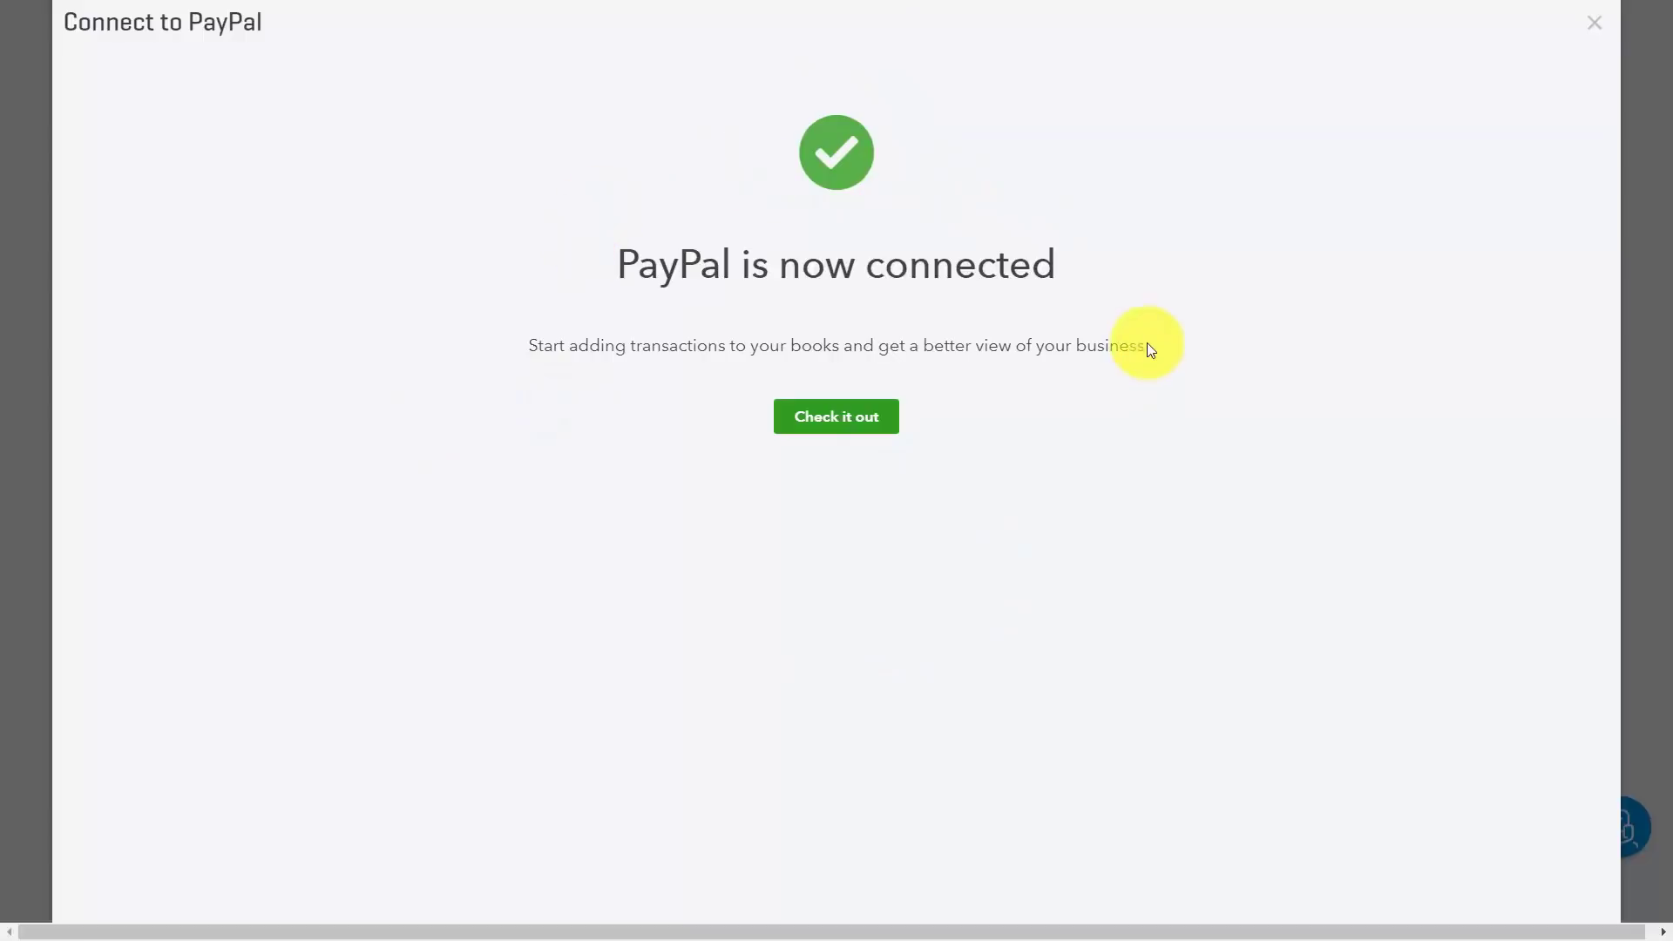
# Step: Close the PayPal confirmation to view the newly connected account on the Banking page
pyautogui.click(837, 416)
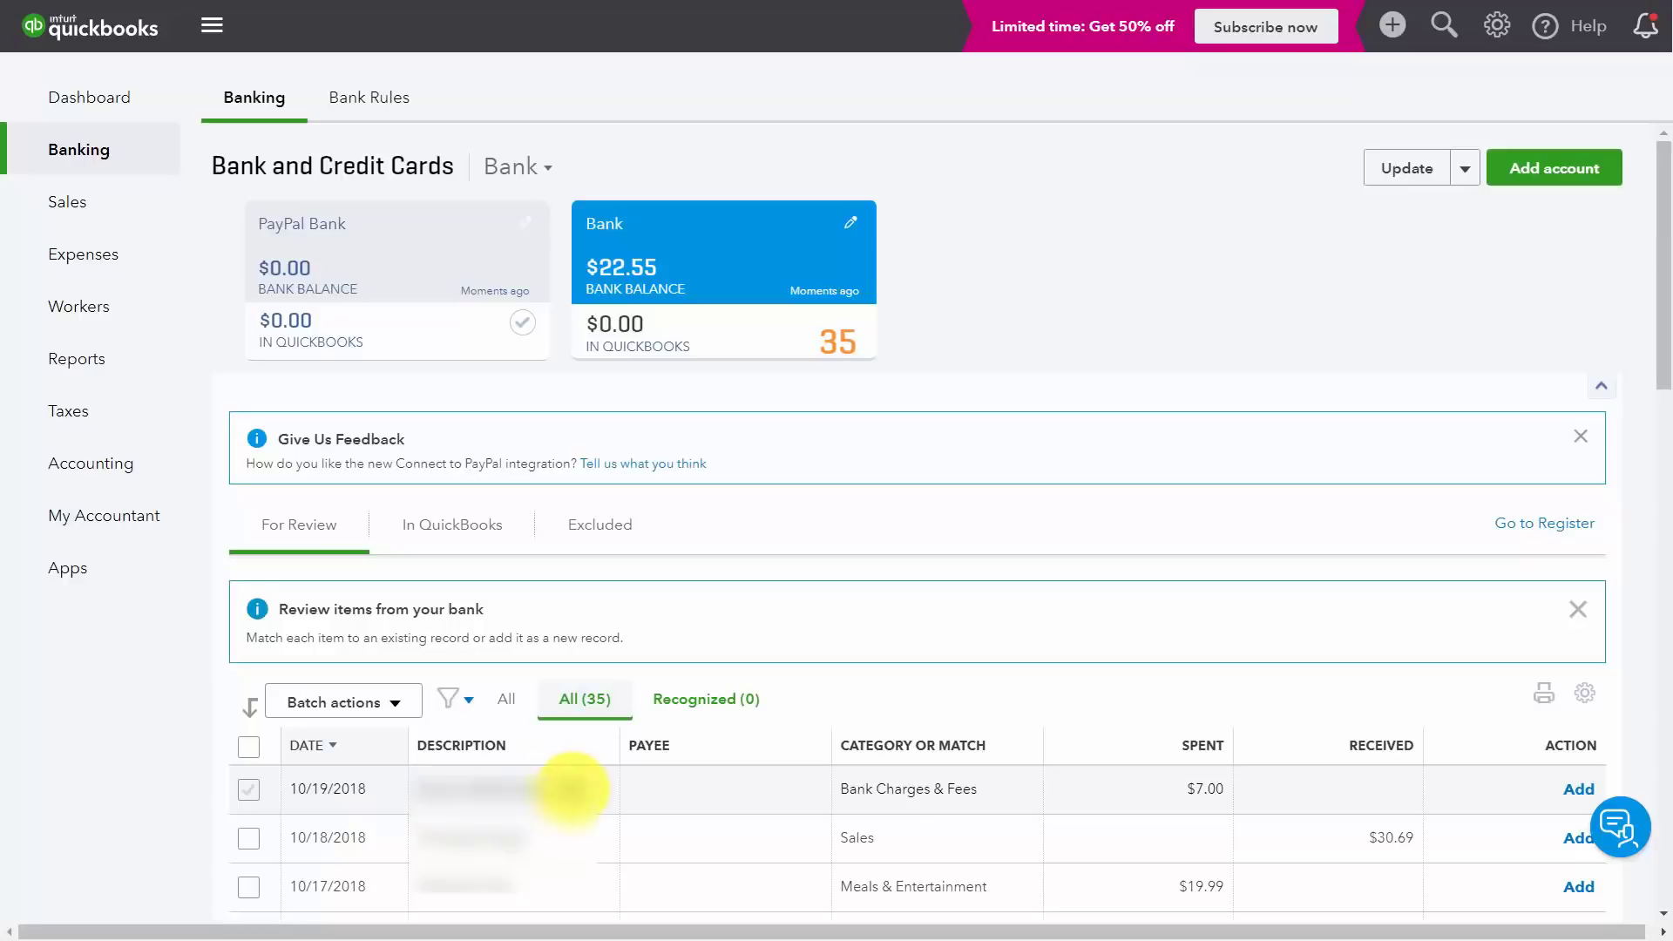
# Step: Expand the 10/19/2018 For Review transaction to inspect its details
pyautogui.click(1007, 792)
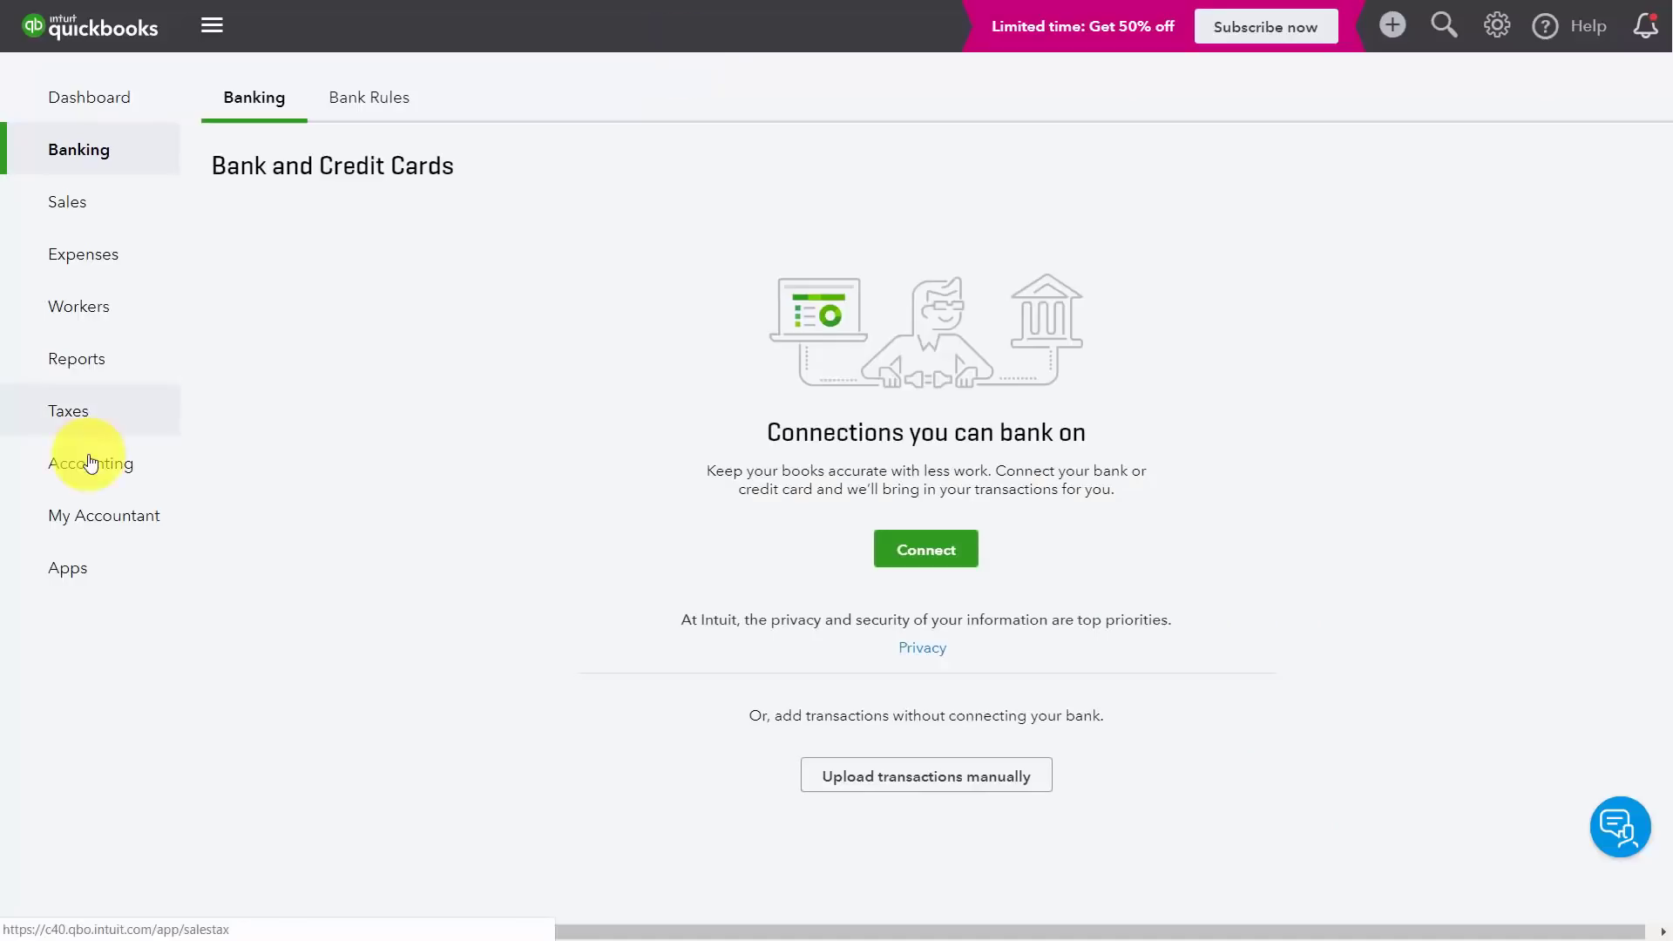
# Step: Search the Apps marketplace for 'mileage tracking' and browse the 9 results
pyautogui.click(68, 576)
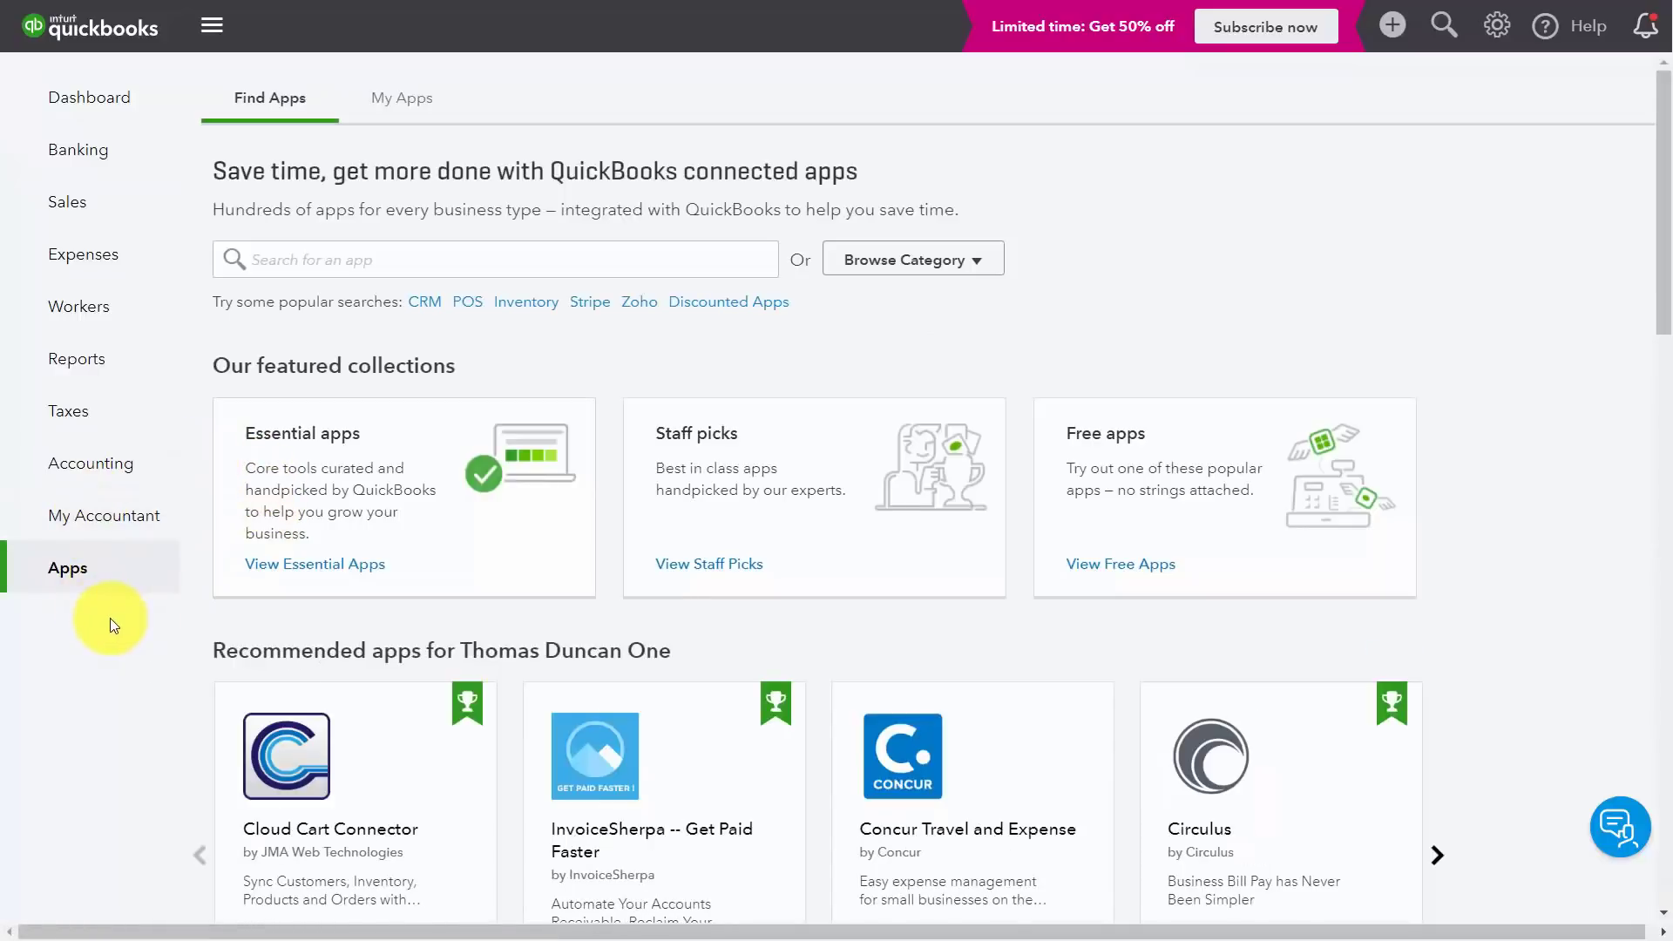
pyautogui.click(352, 261)
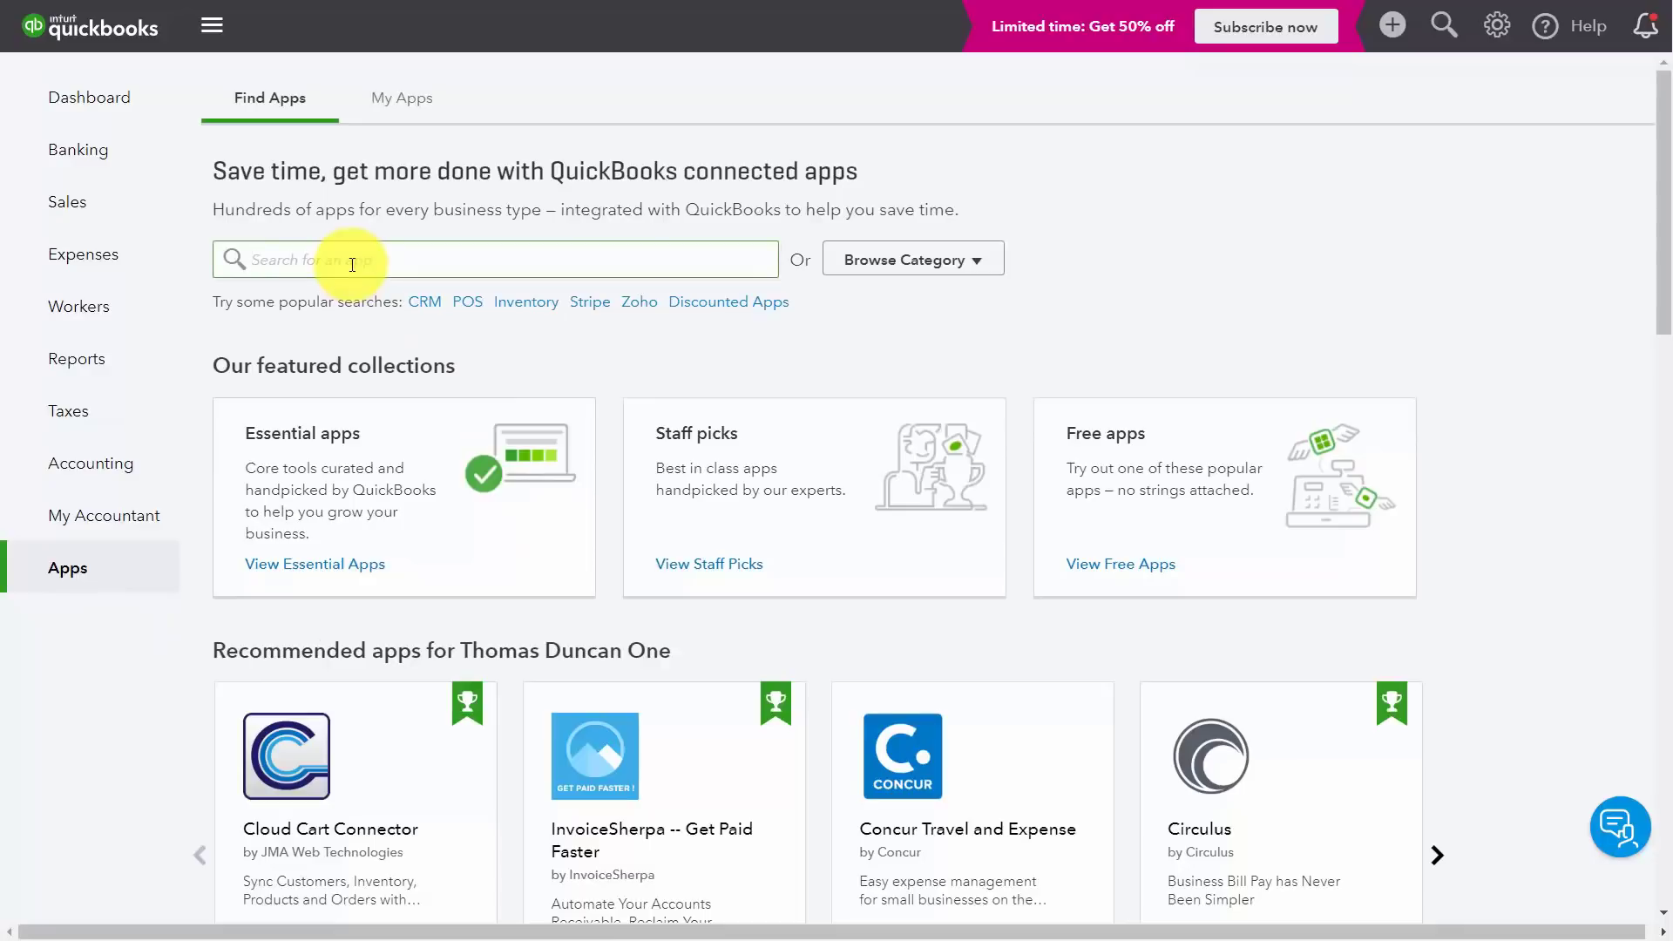
pyautogui.write('mileage tracking')
pyautogui.press('Return')
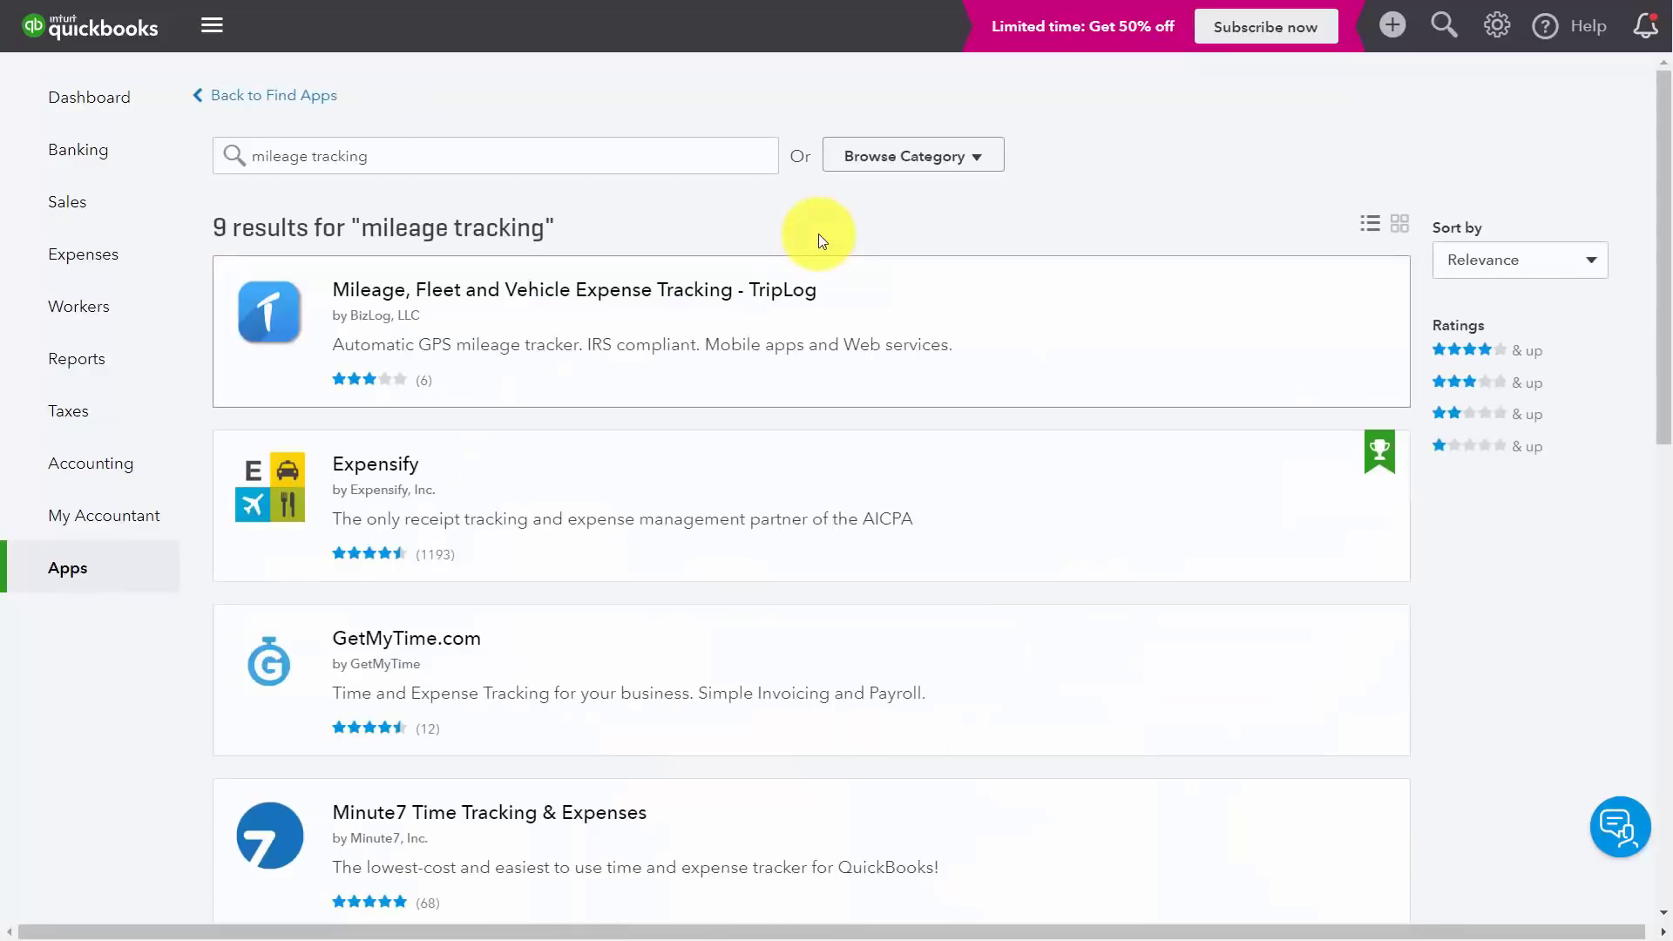
pyautogui.scroll(-3, 656, 266)
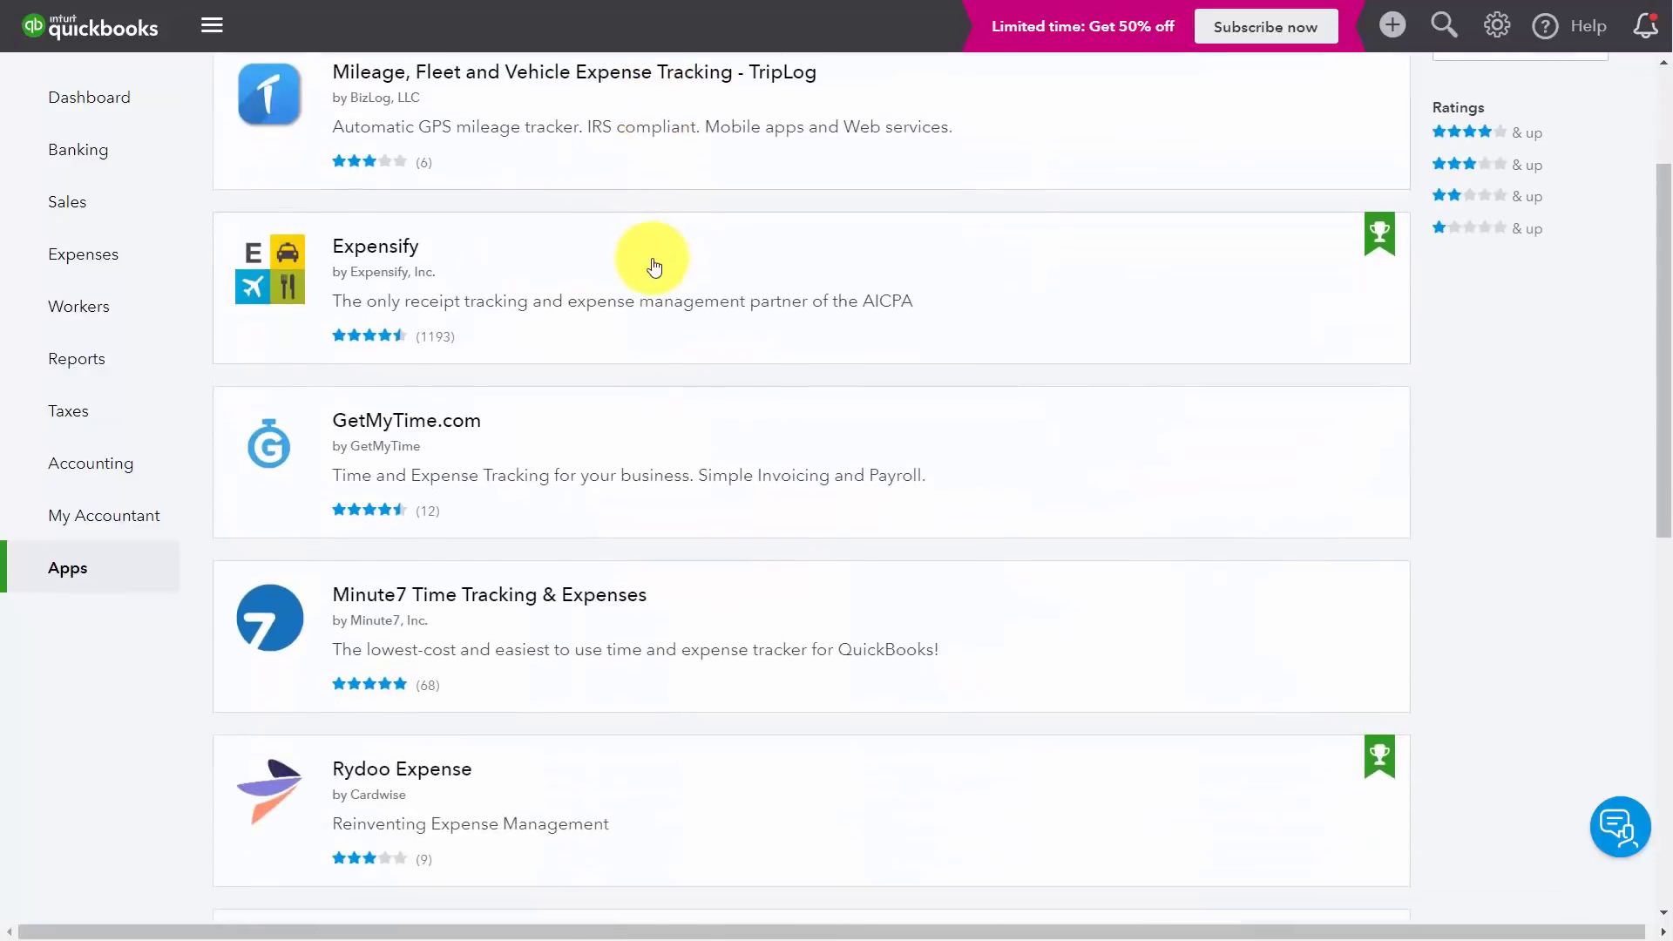
pyautogui.scroll(-4, 654, 266)
pyautogui.scroll(4, 654, 266)
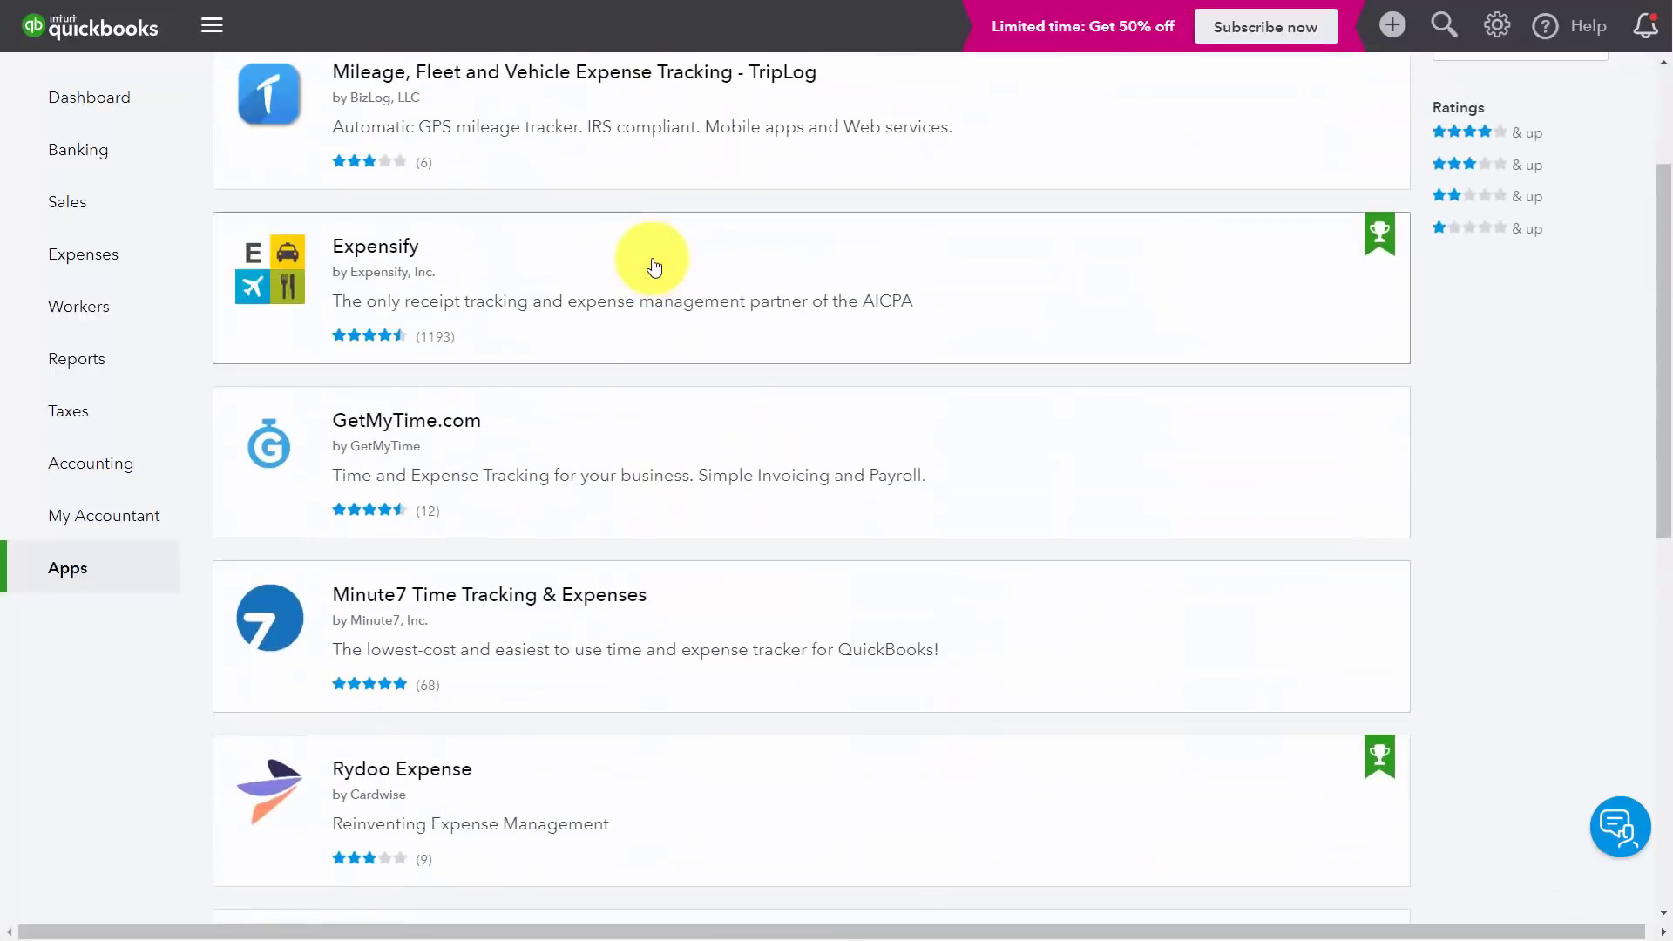
pyautogui.scroll(1, 654, 266)
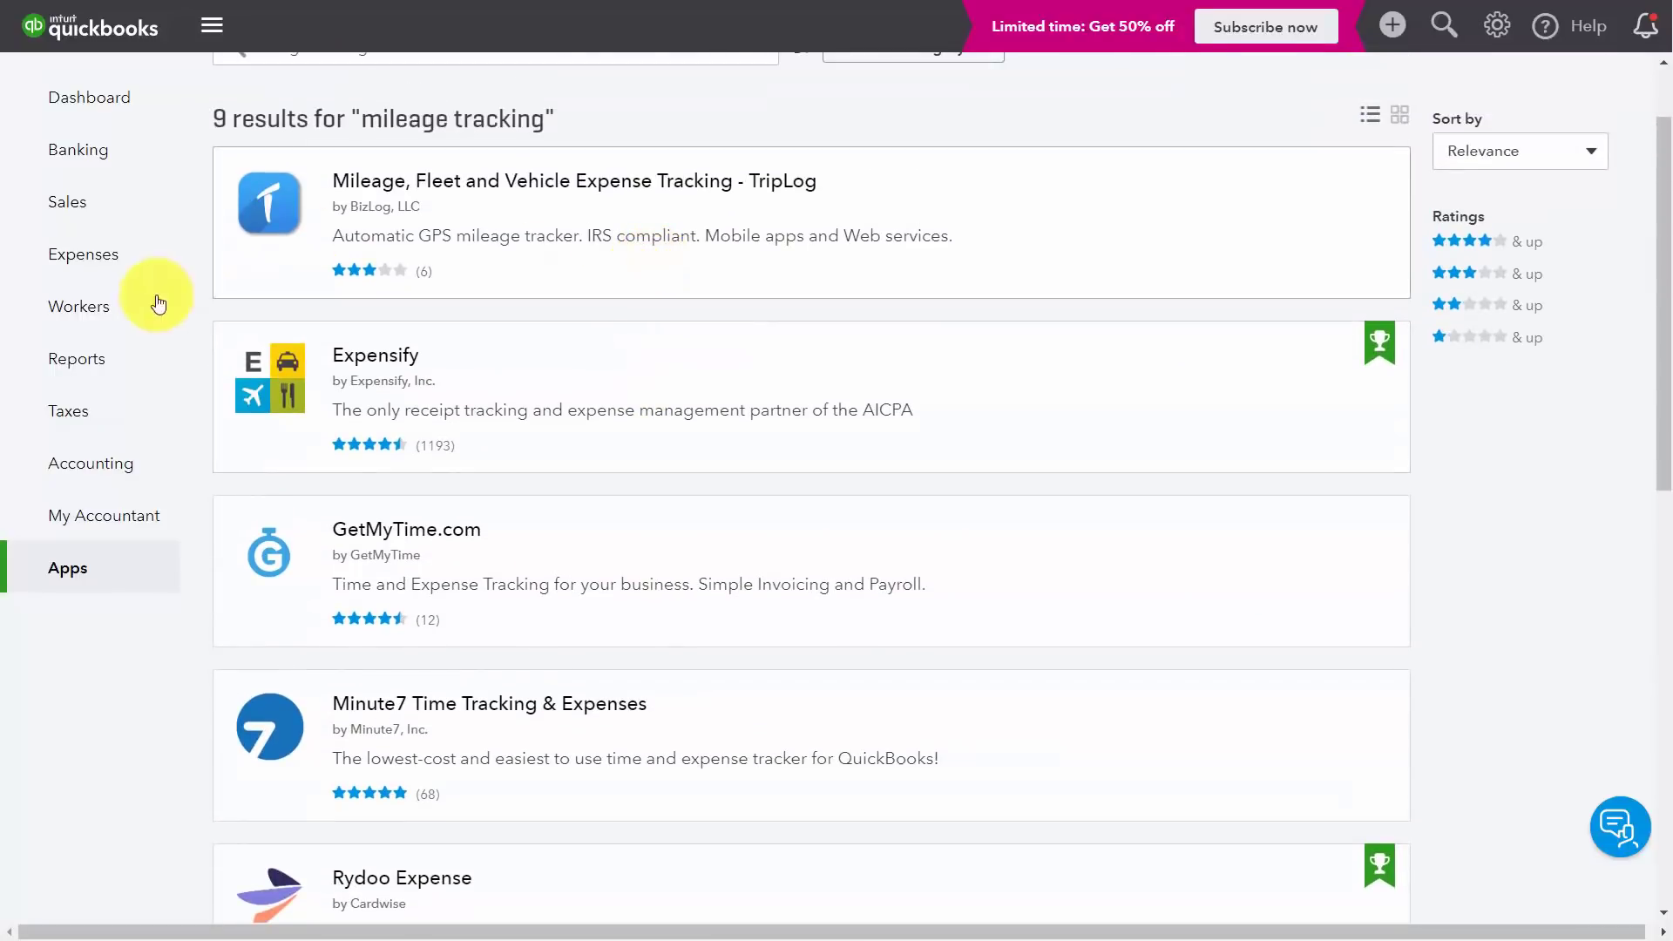
# Step: Open the Expensify app's detail page and scroll through its overview and pricing
pyautogui.click(368, 358)
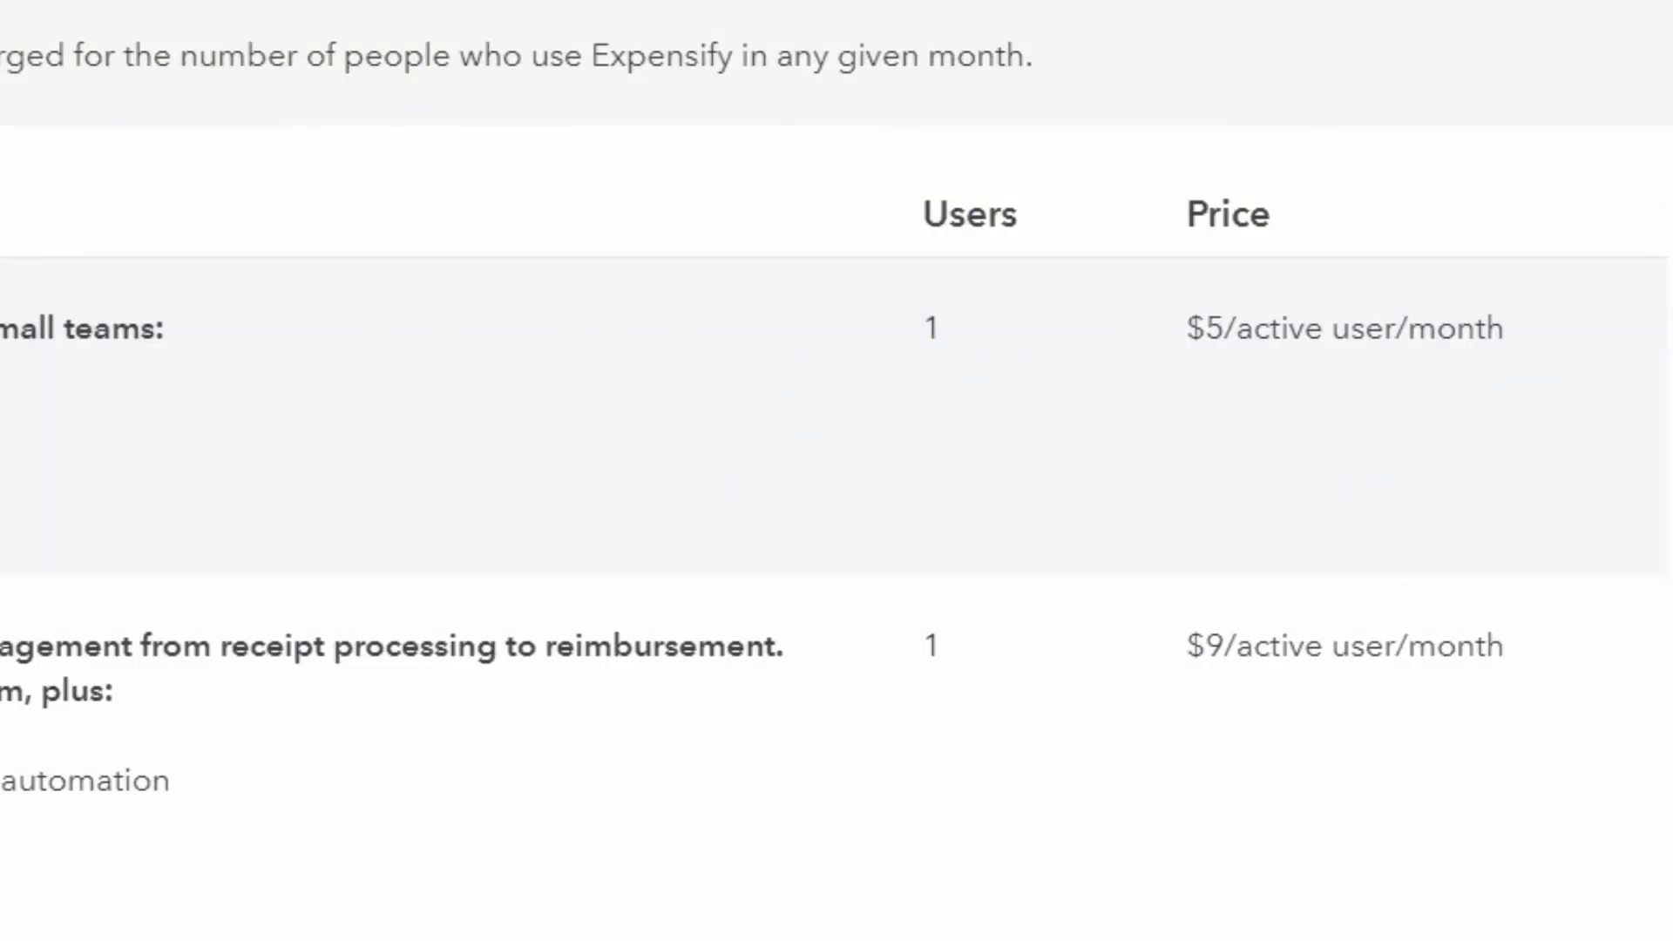
pyautogui.scroll(10, 812, 499)
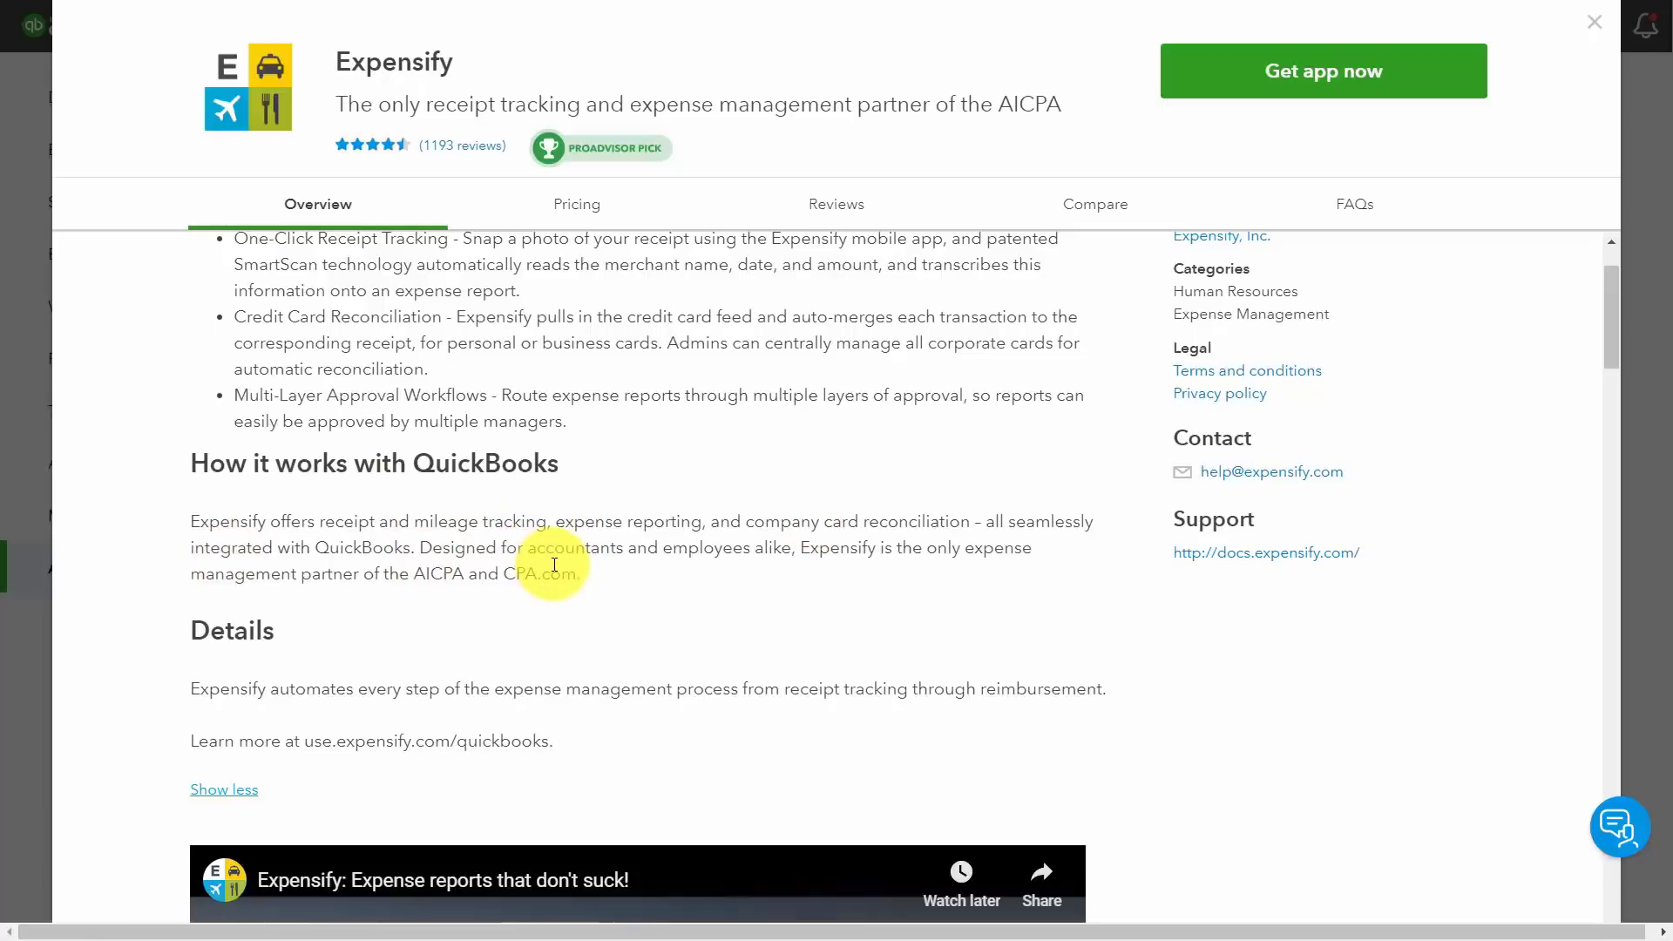
pyautogui.scroll(1, 839, 486)
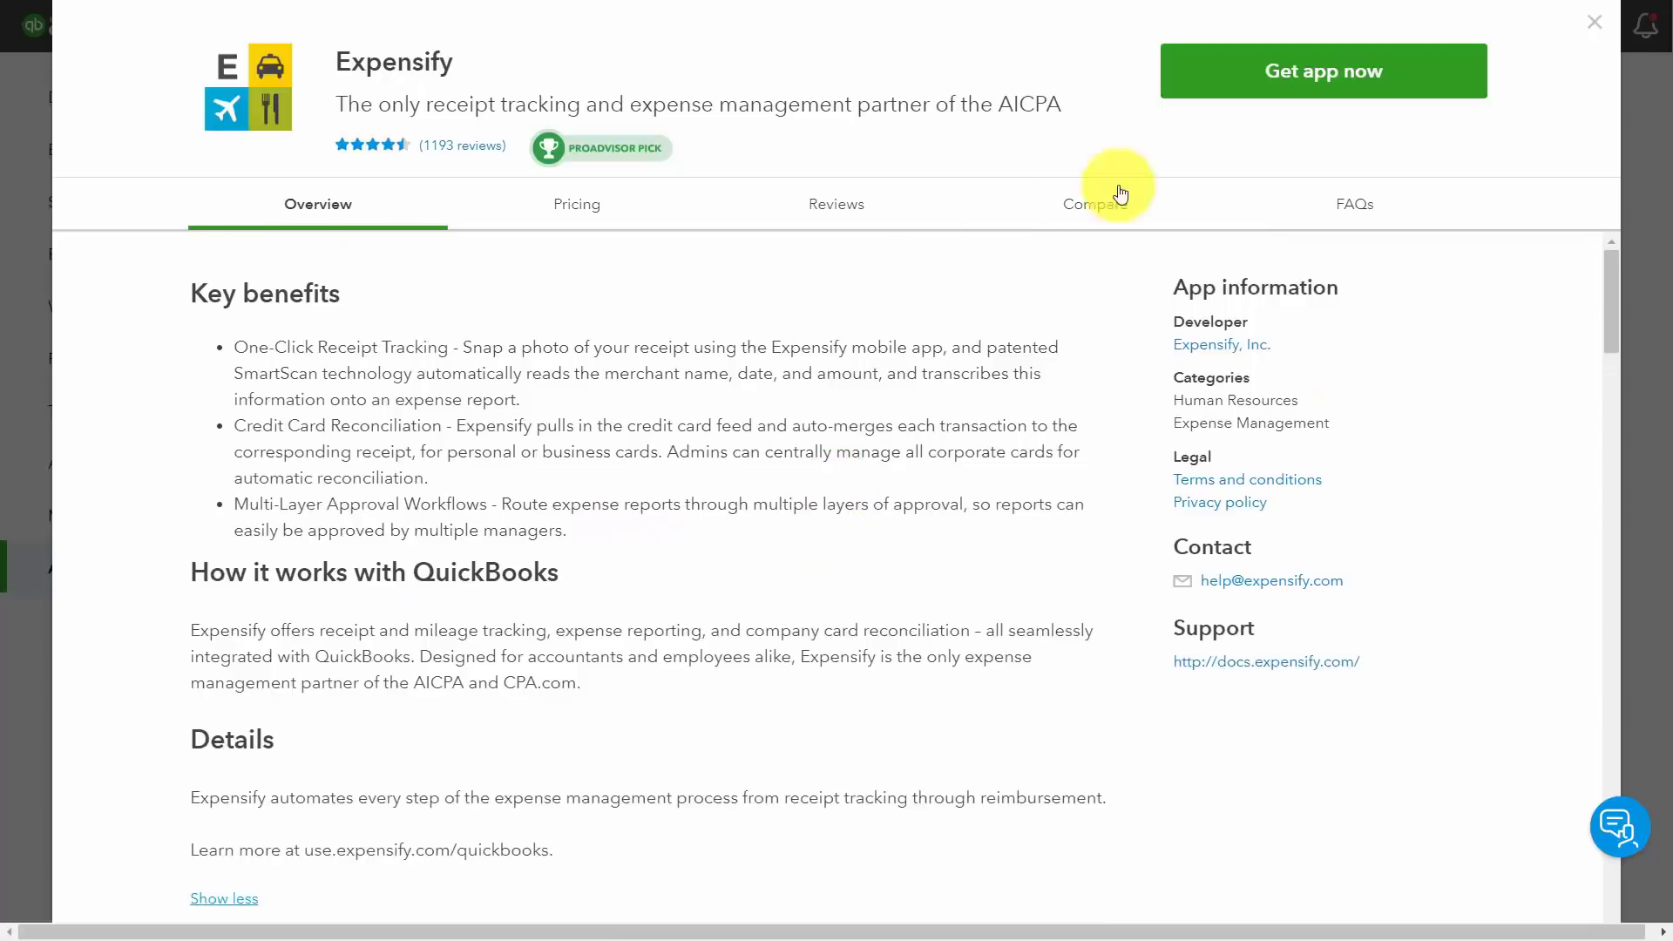
# Step: Start adding Expensify and authorize it to access the company's data
pyautogui.click(1352, 92)
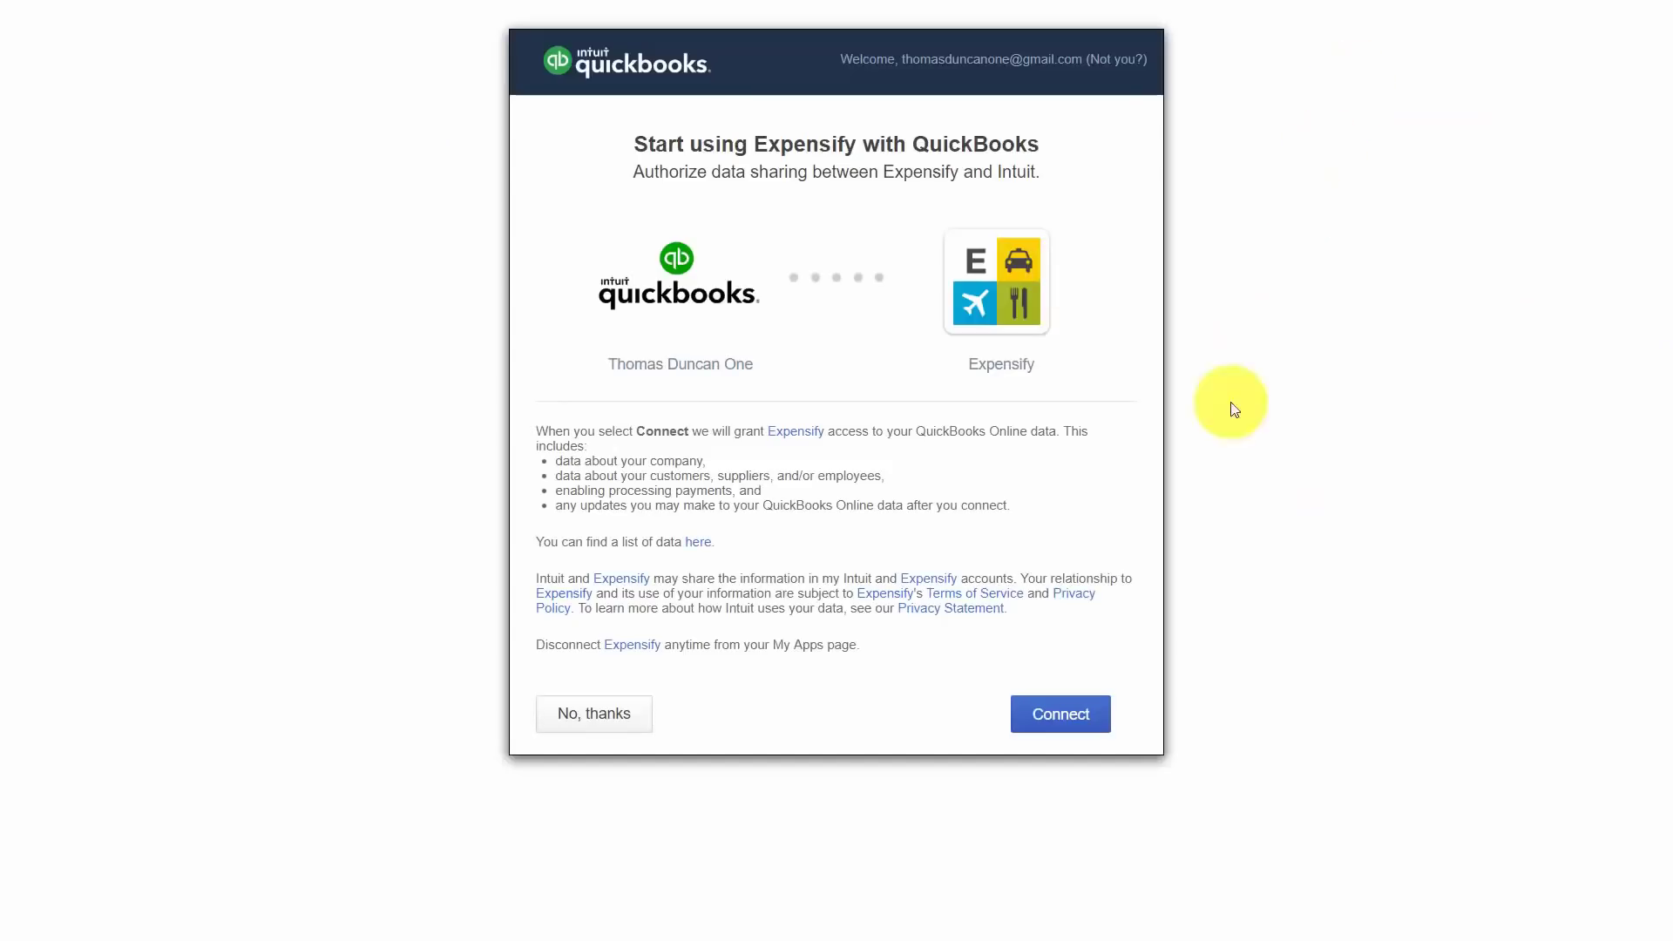
pyautogui.click(1048, 714)
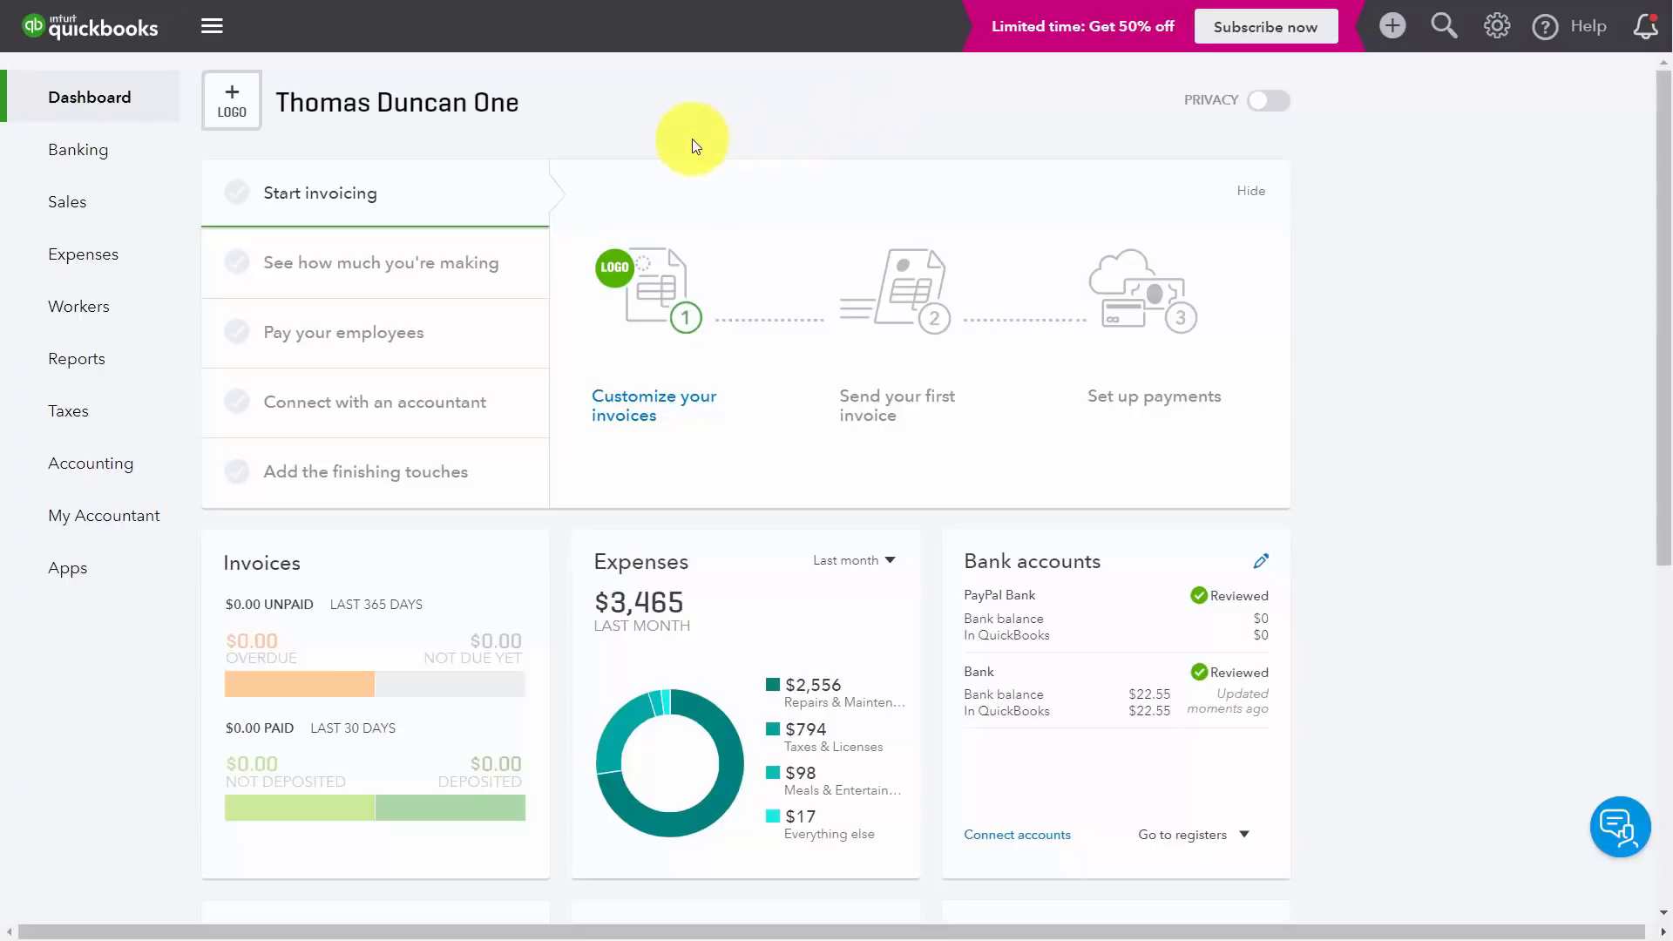
# Step: Open Products and Services from the Sales menu and start a new item
pyautogui.moveTo(83, 209)
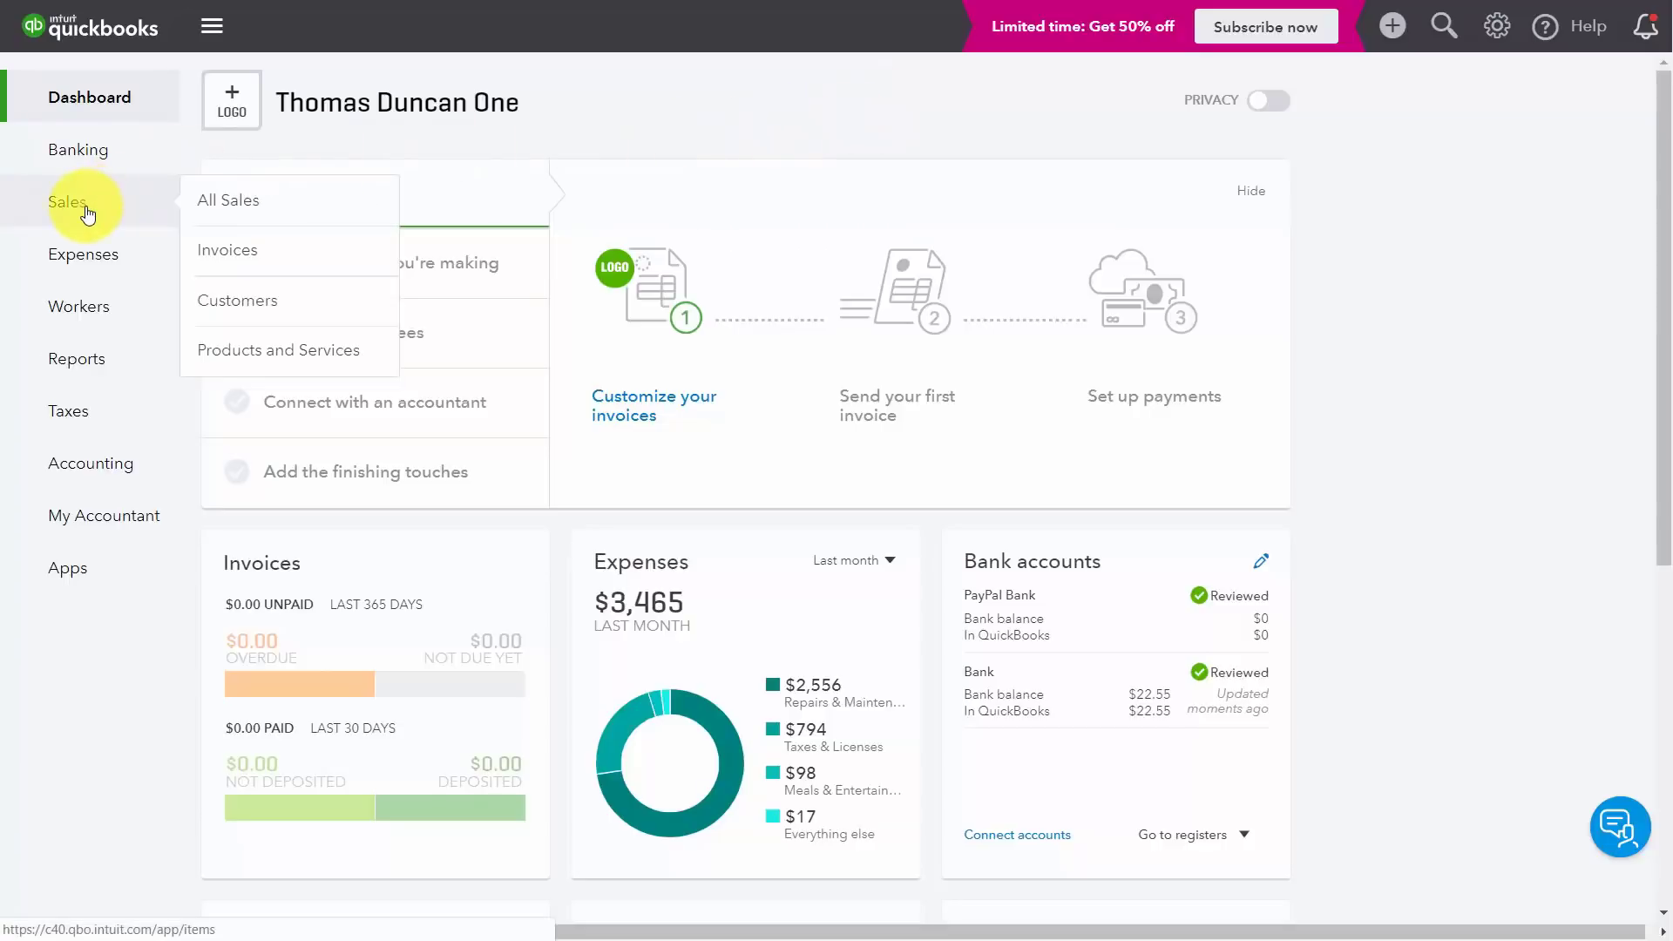
pyautogui.click(255, 351)
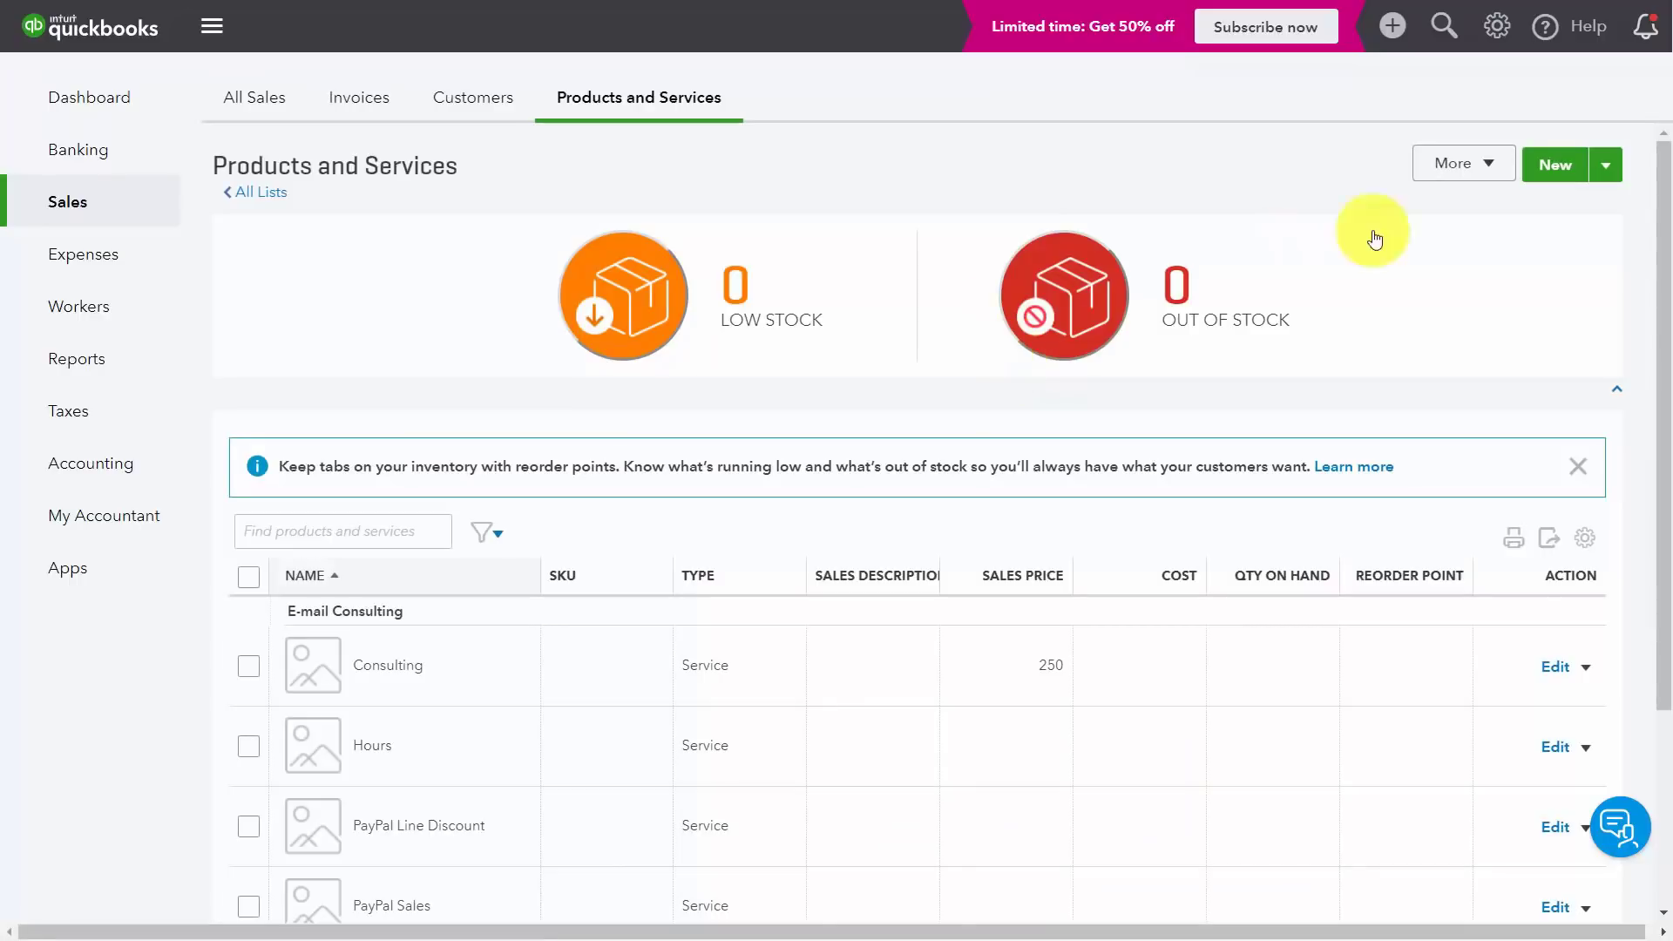
pyautogui.click(1552, 169)
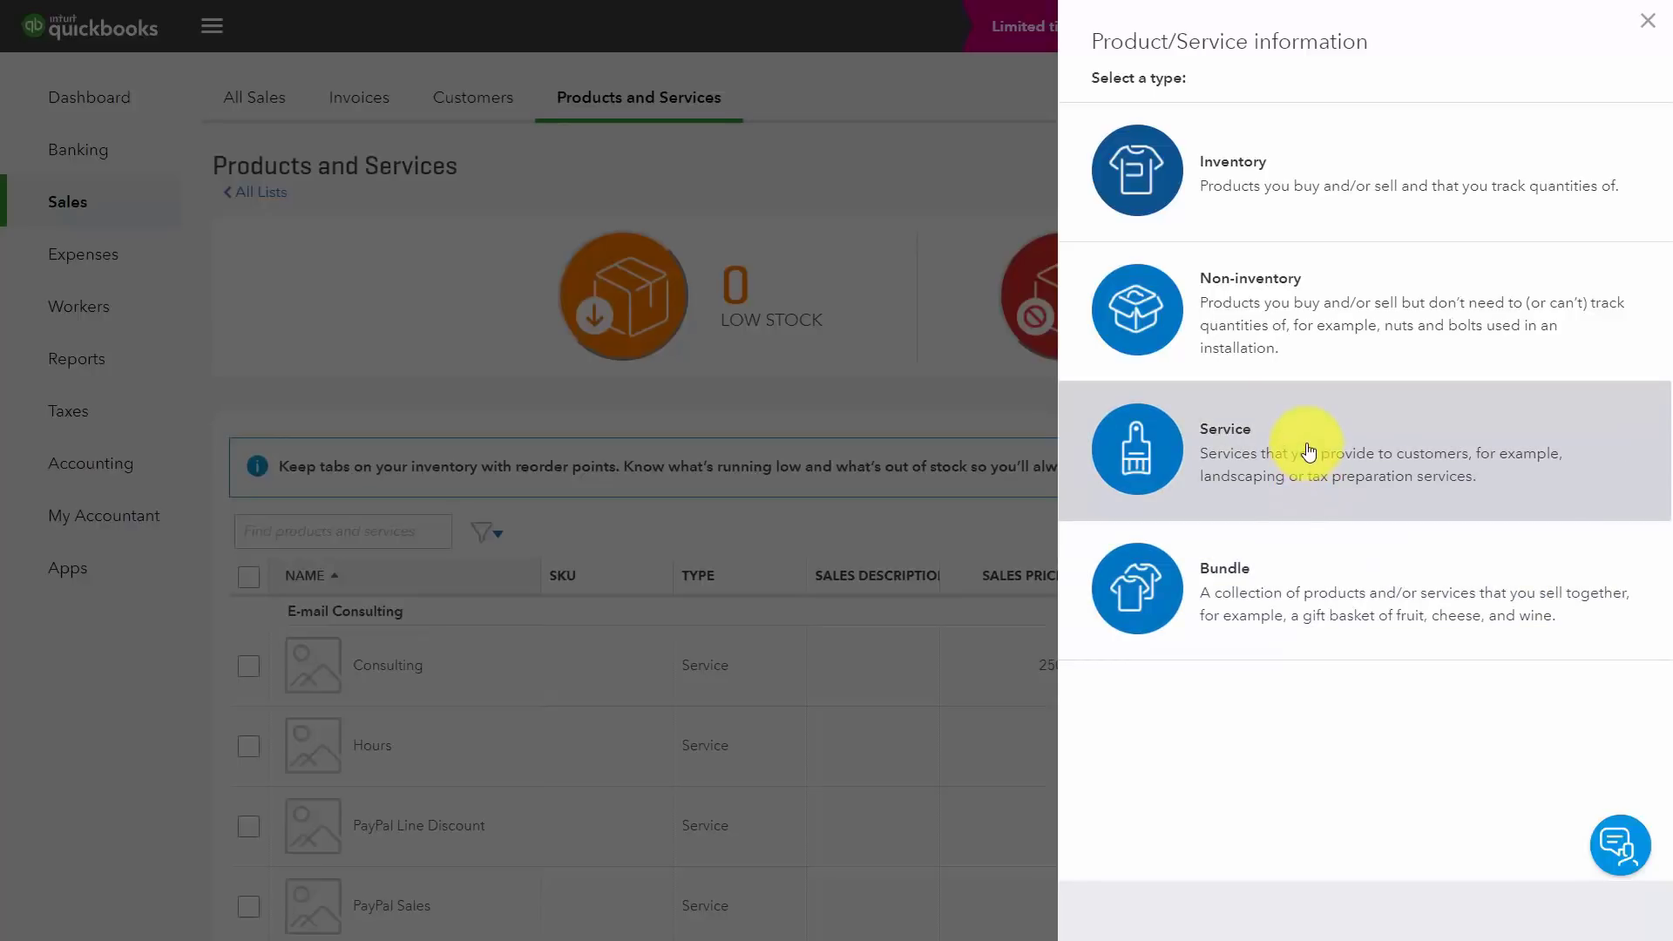
# Step: Create a service named 'SEO Consulting' with SKU SEO in a new SEO Consulting category
pyautogui.click(1309, 450)
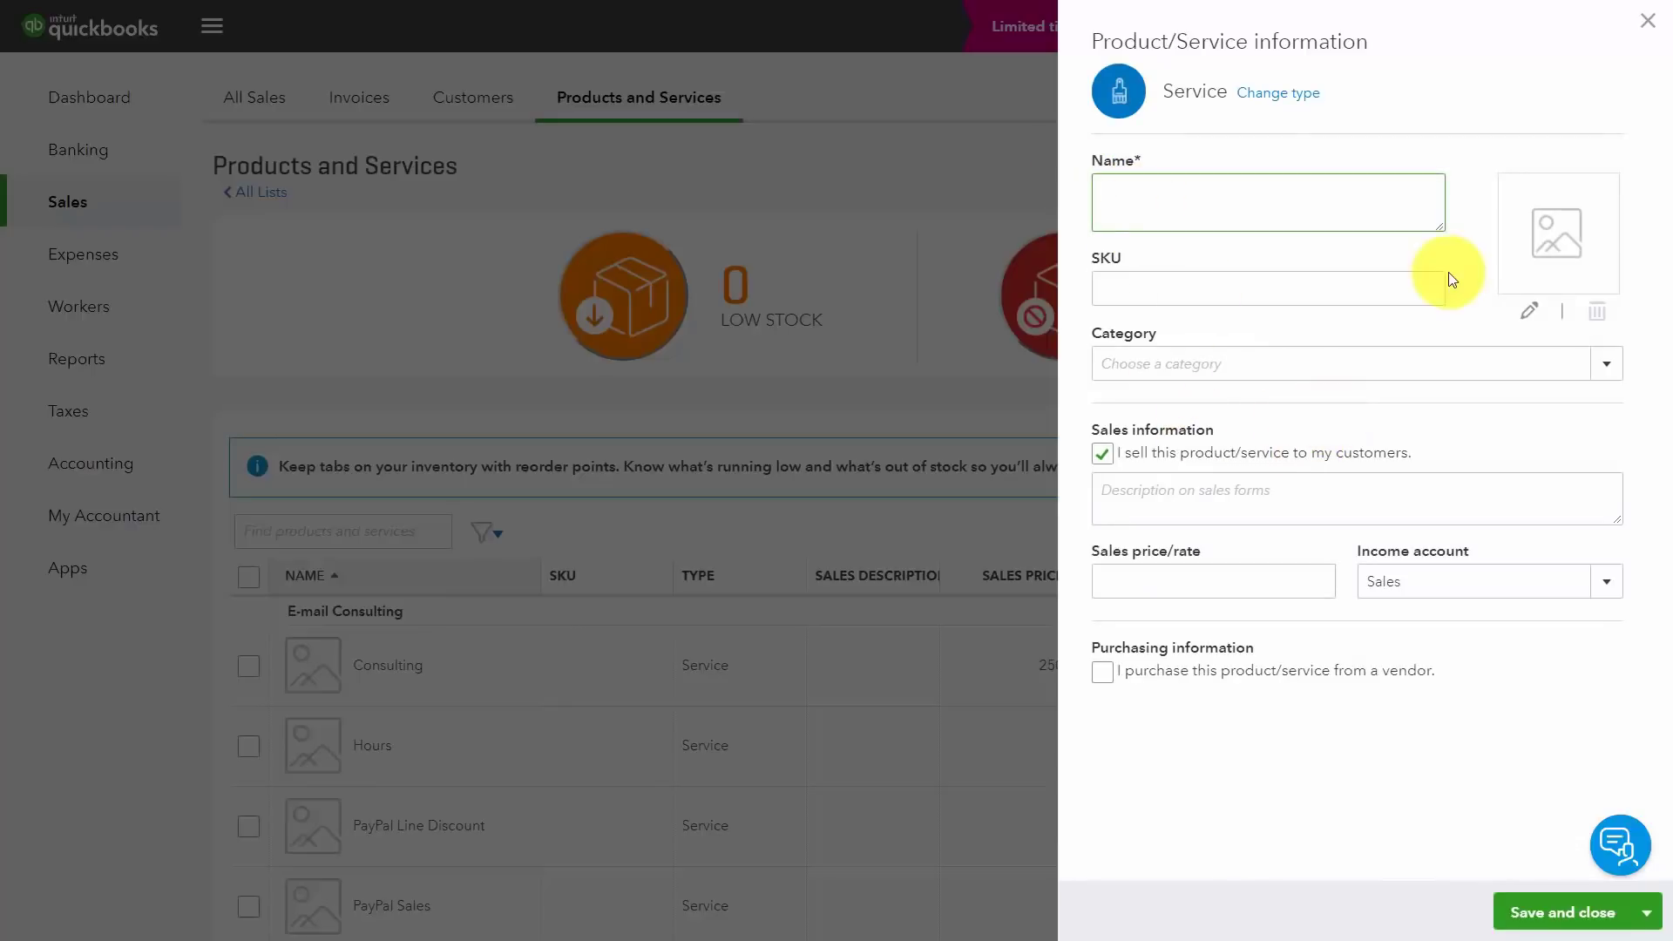
pyautogui.write('SEO Consulting')
pyautogui.press('Tab')
pyautogui.write('SEO')
pyautogui.click(1166, 360)
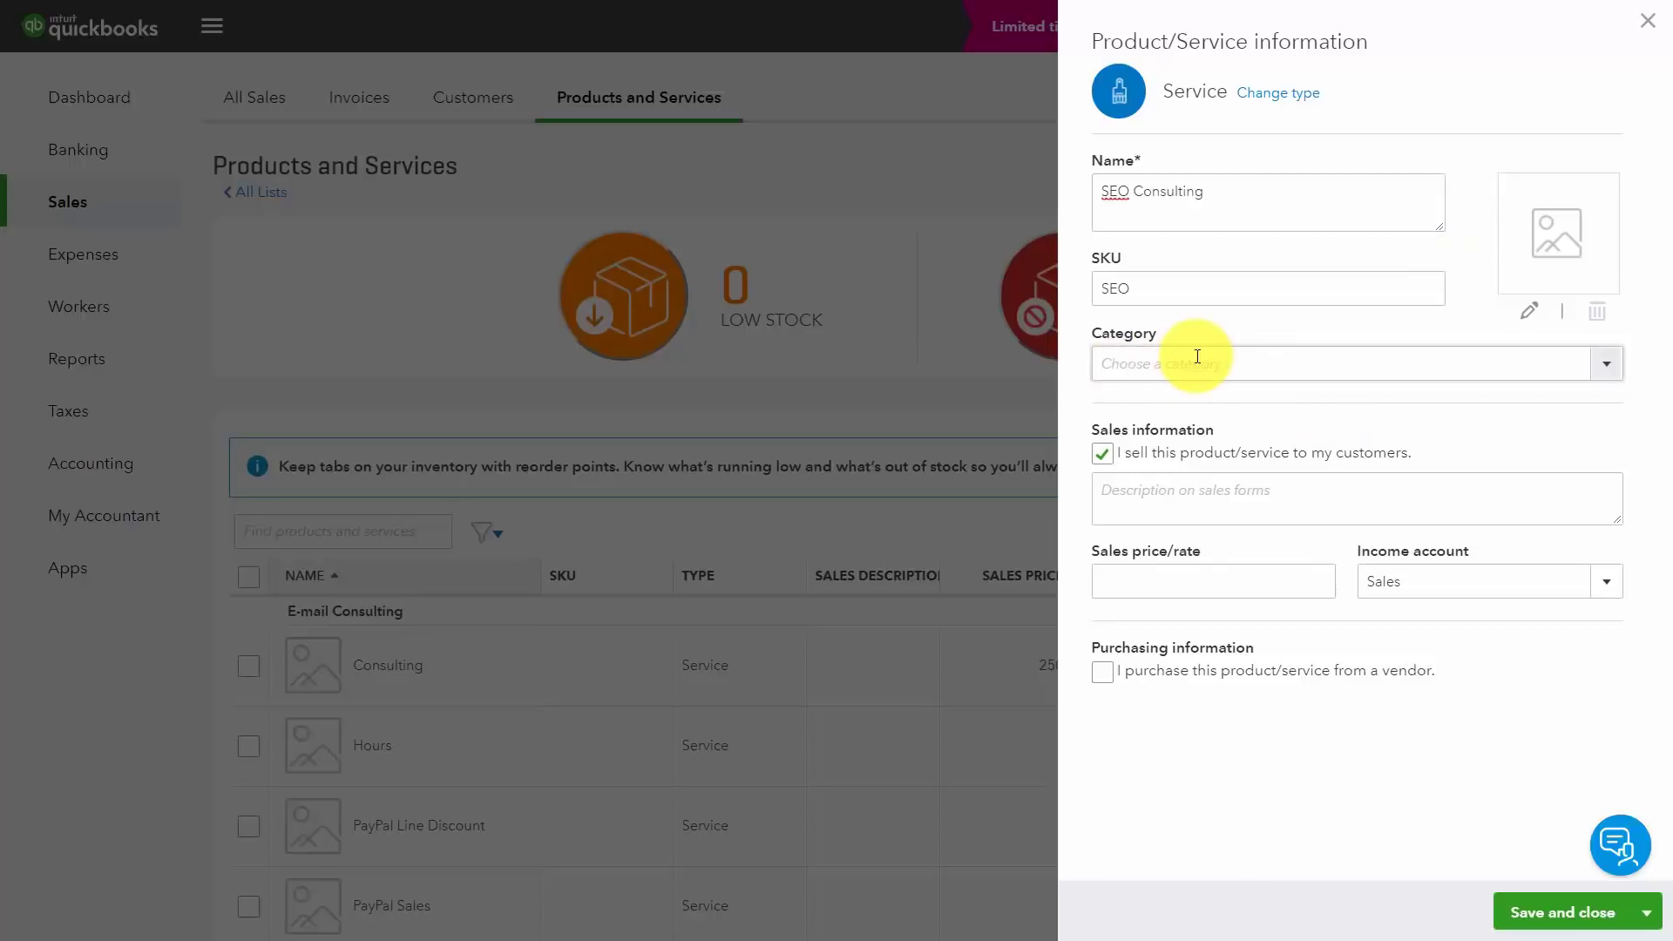
pyautogui.click(1199, 412)
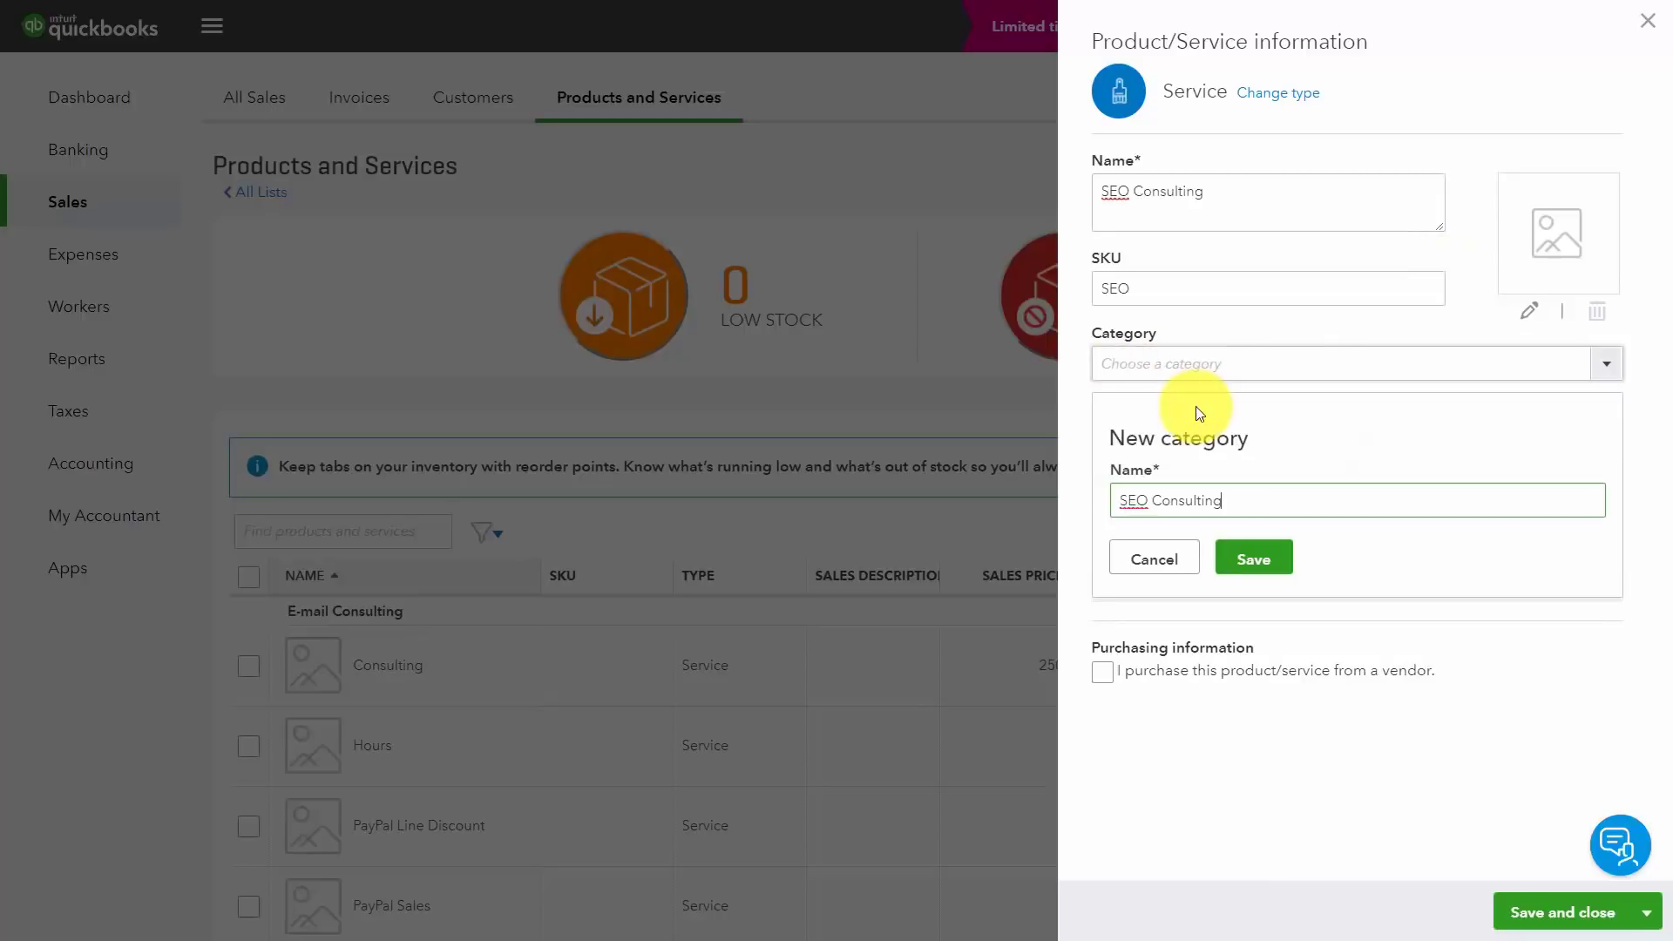
pyautogui.click(1251, 561)
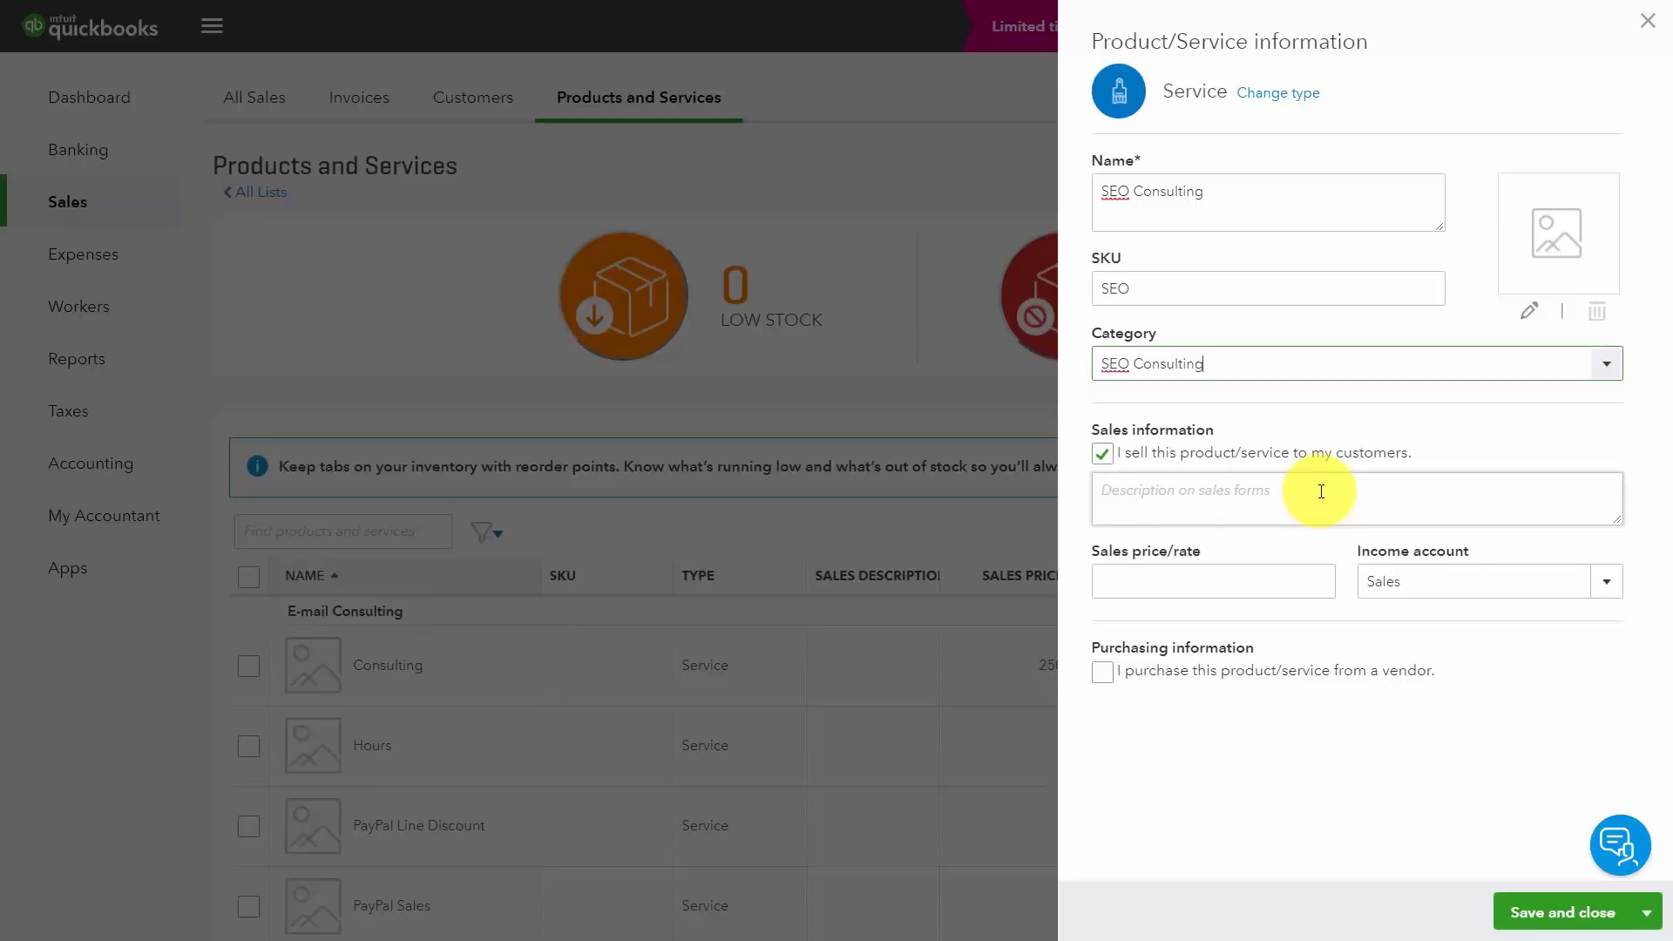
# Step: Set the service's sales price to 797, leave it unmarked as purchased, and save it
pyautogui.click(1174, 577)
pyautogui.write('797')
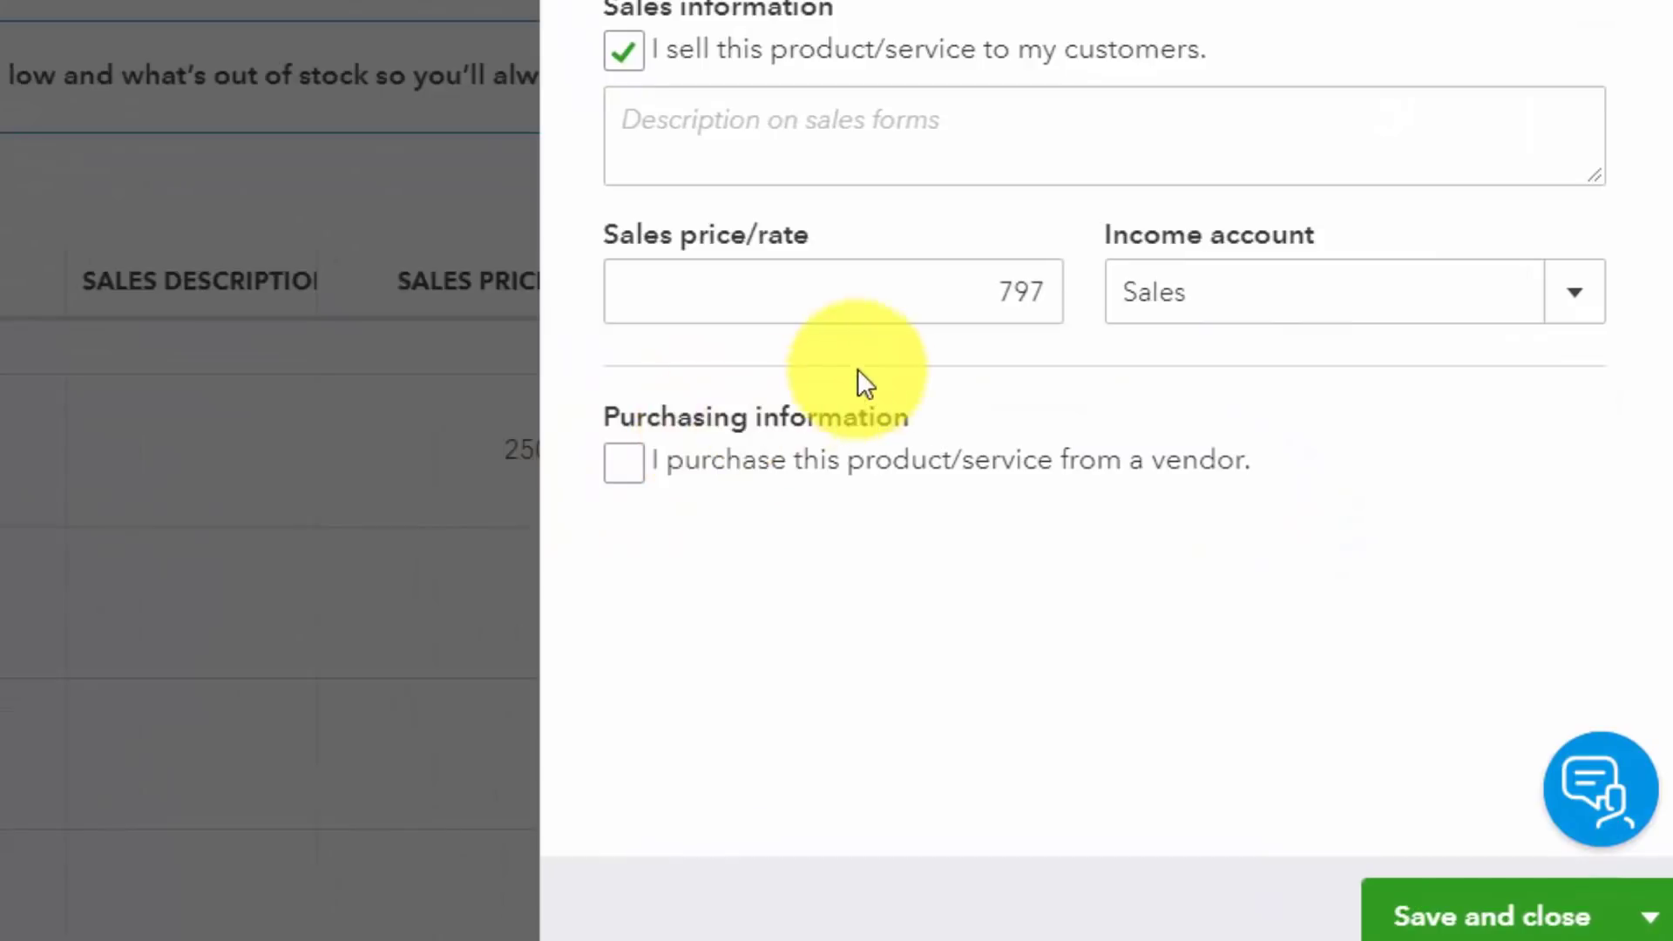
pyautogui.click(629, 468)
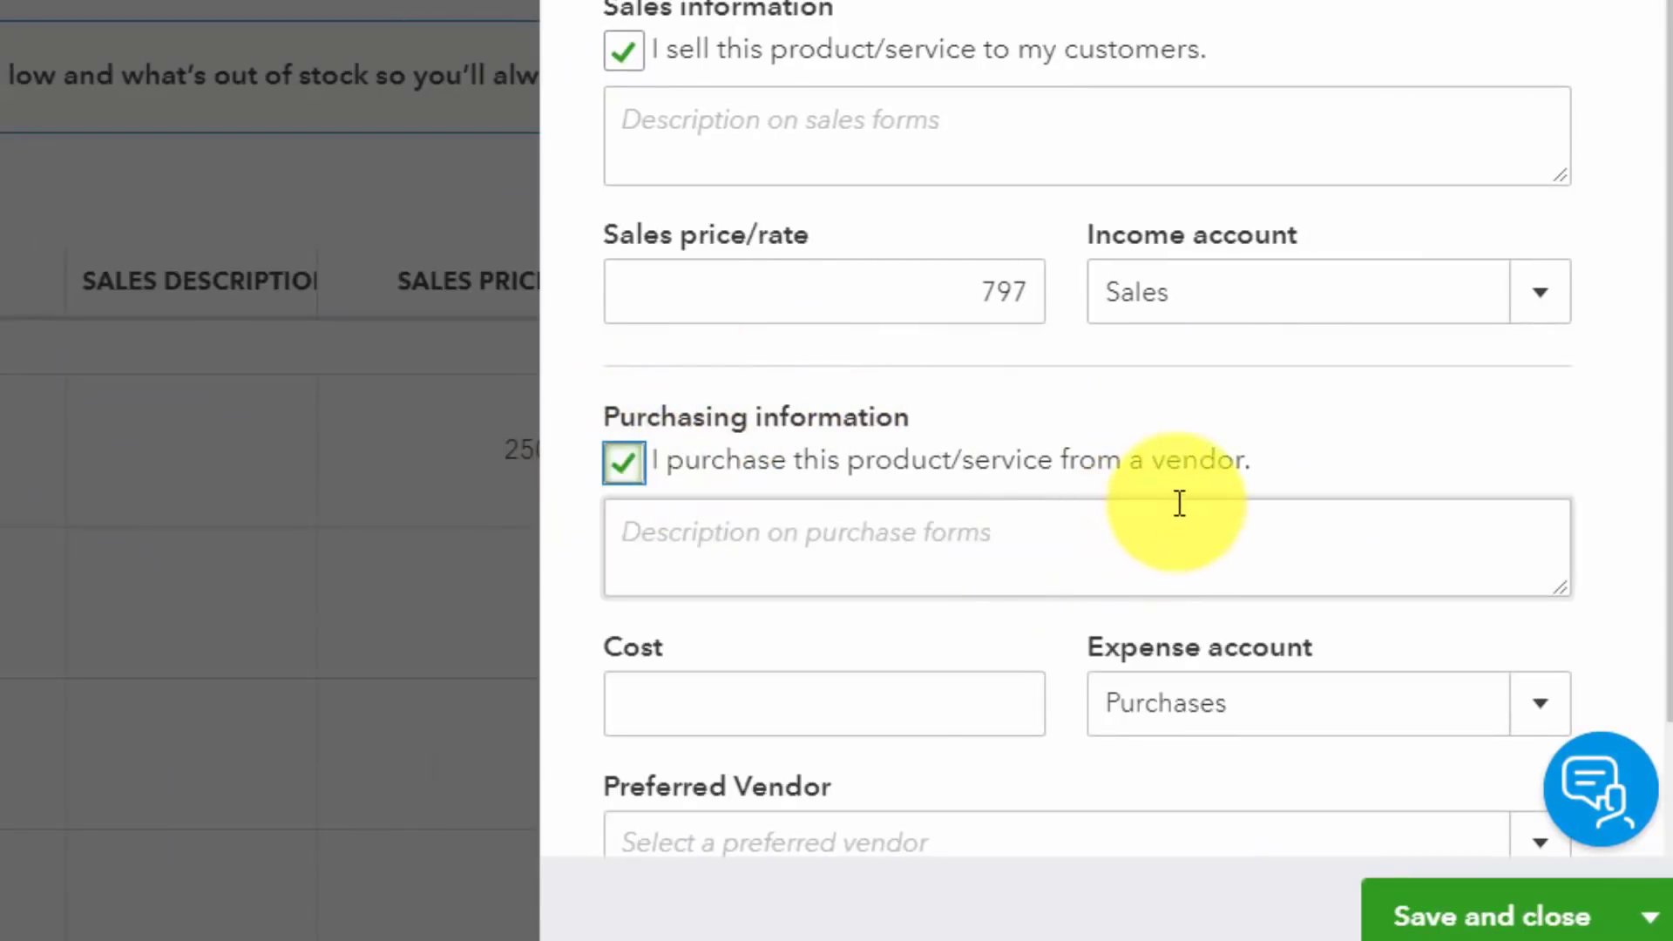
pyautogui.scroll(-1, 1176, 505)
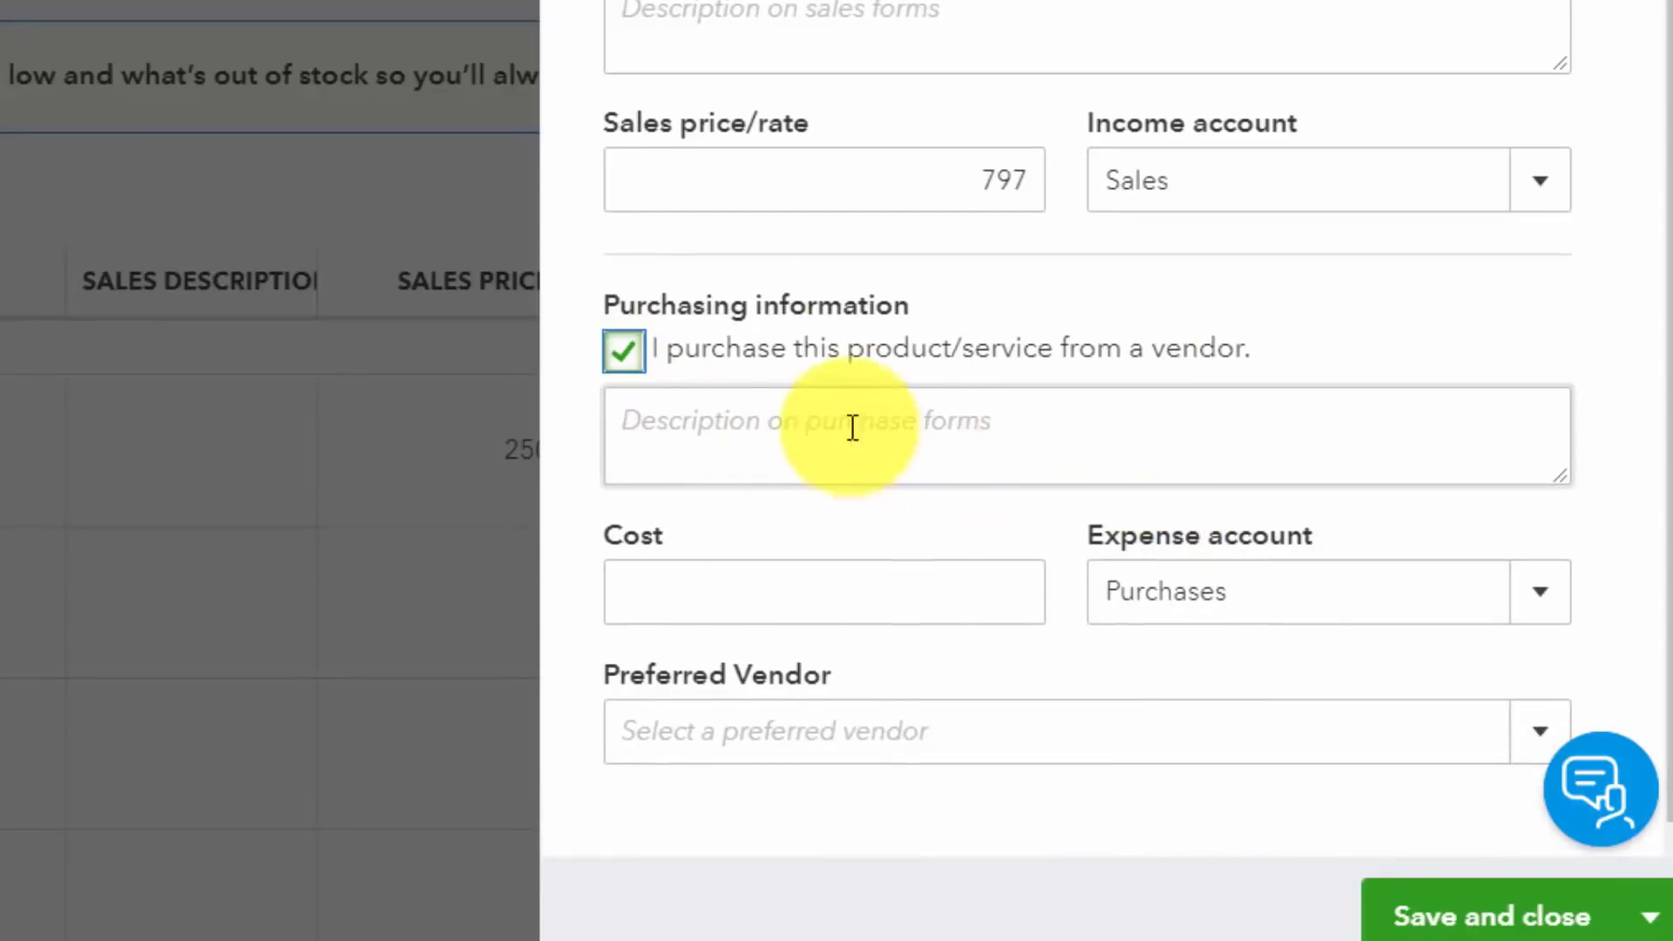
pyautogui.click(624, 357)
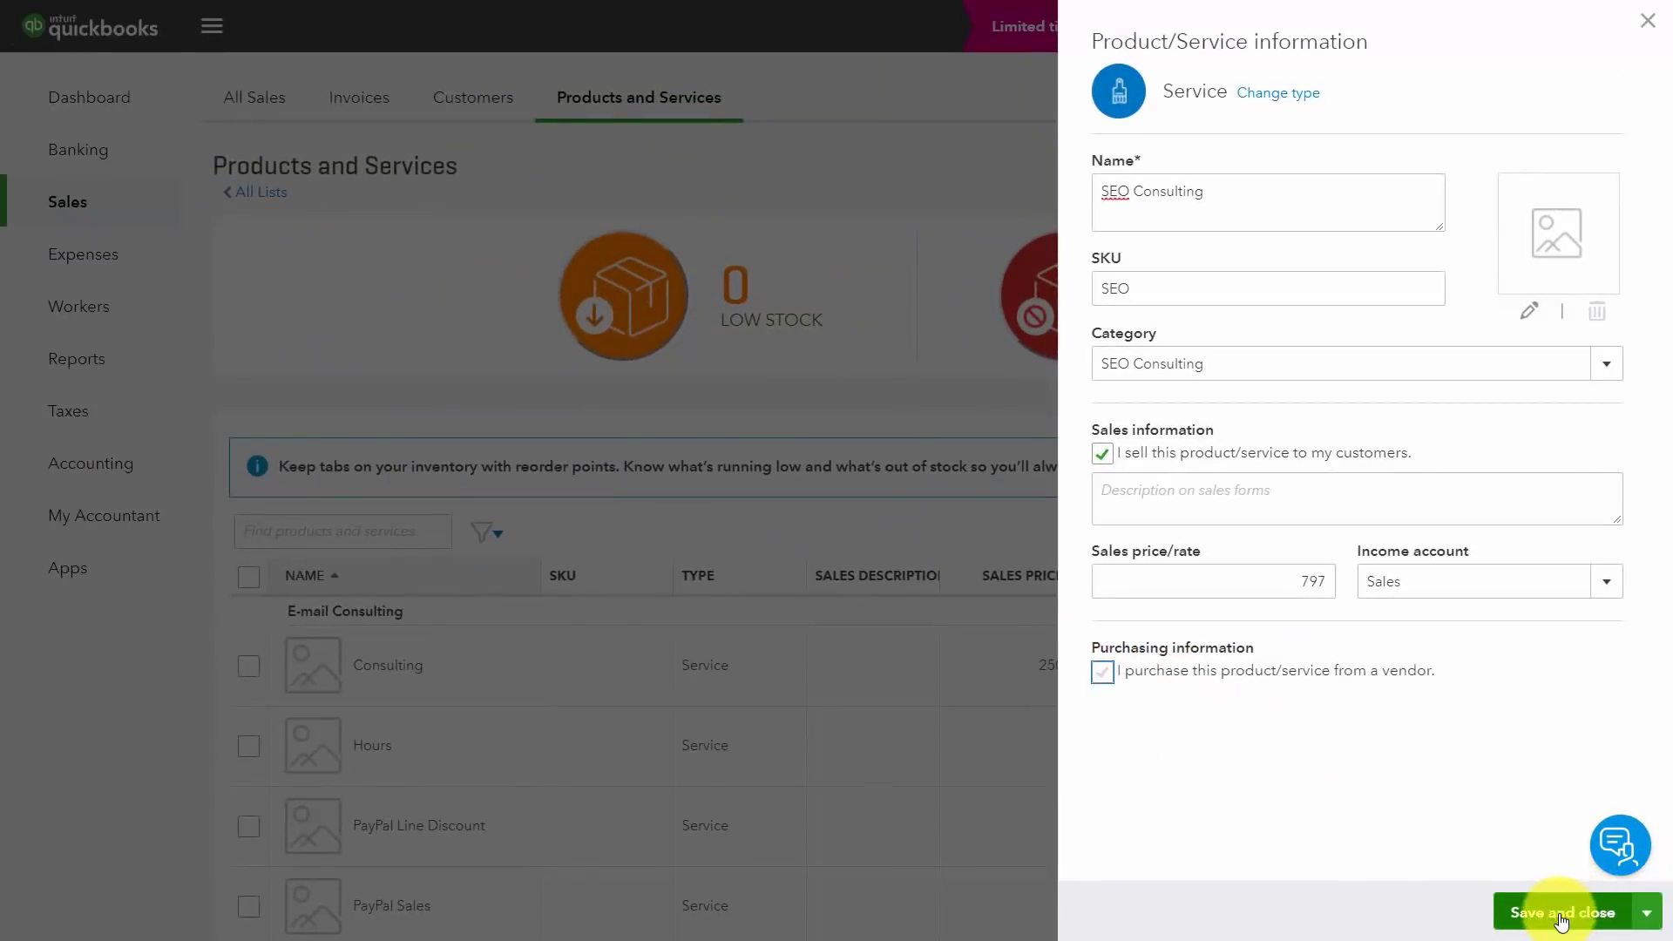
pyautogui.click(1561, 915)
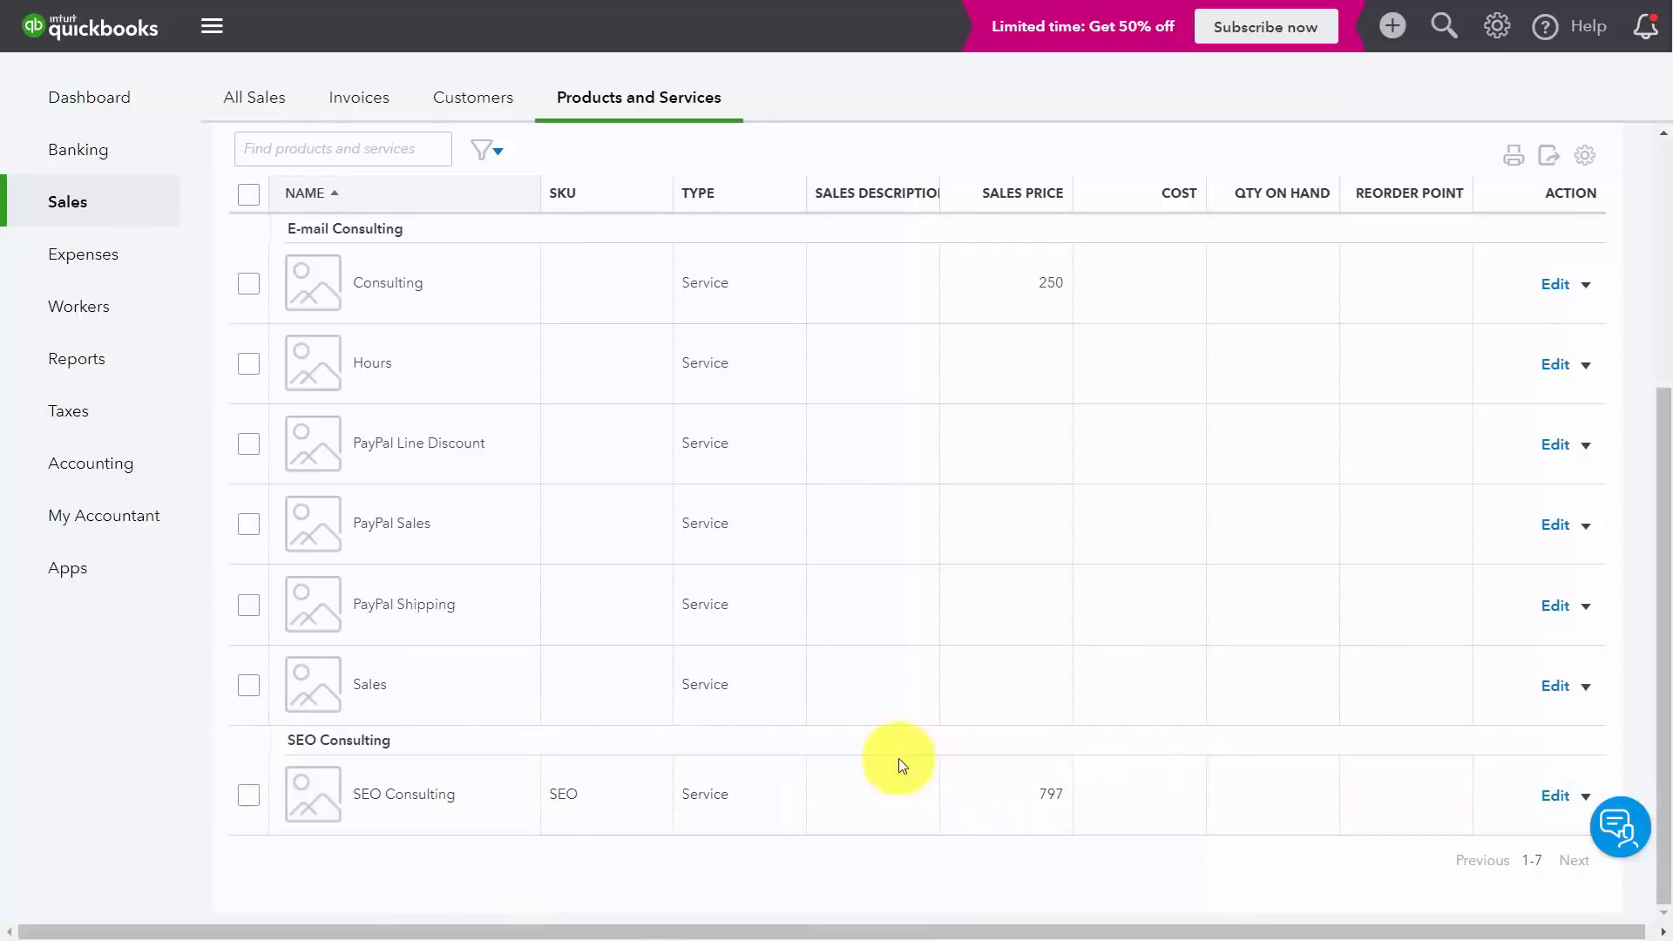
pyautogui.scroll(4, 856, 765)
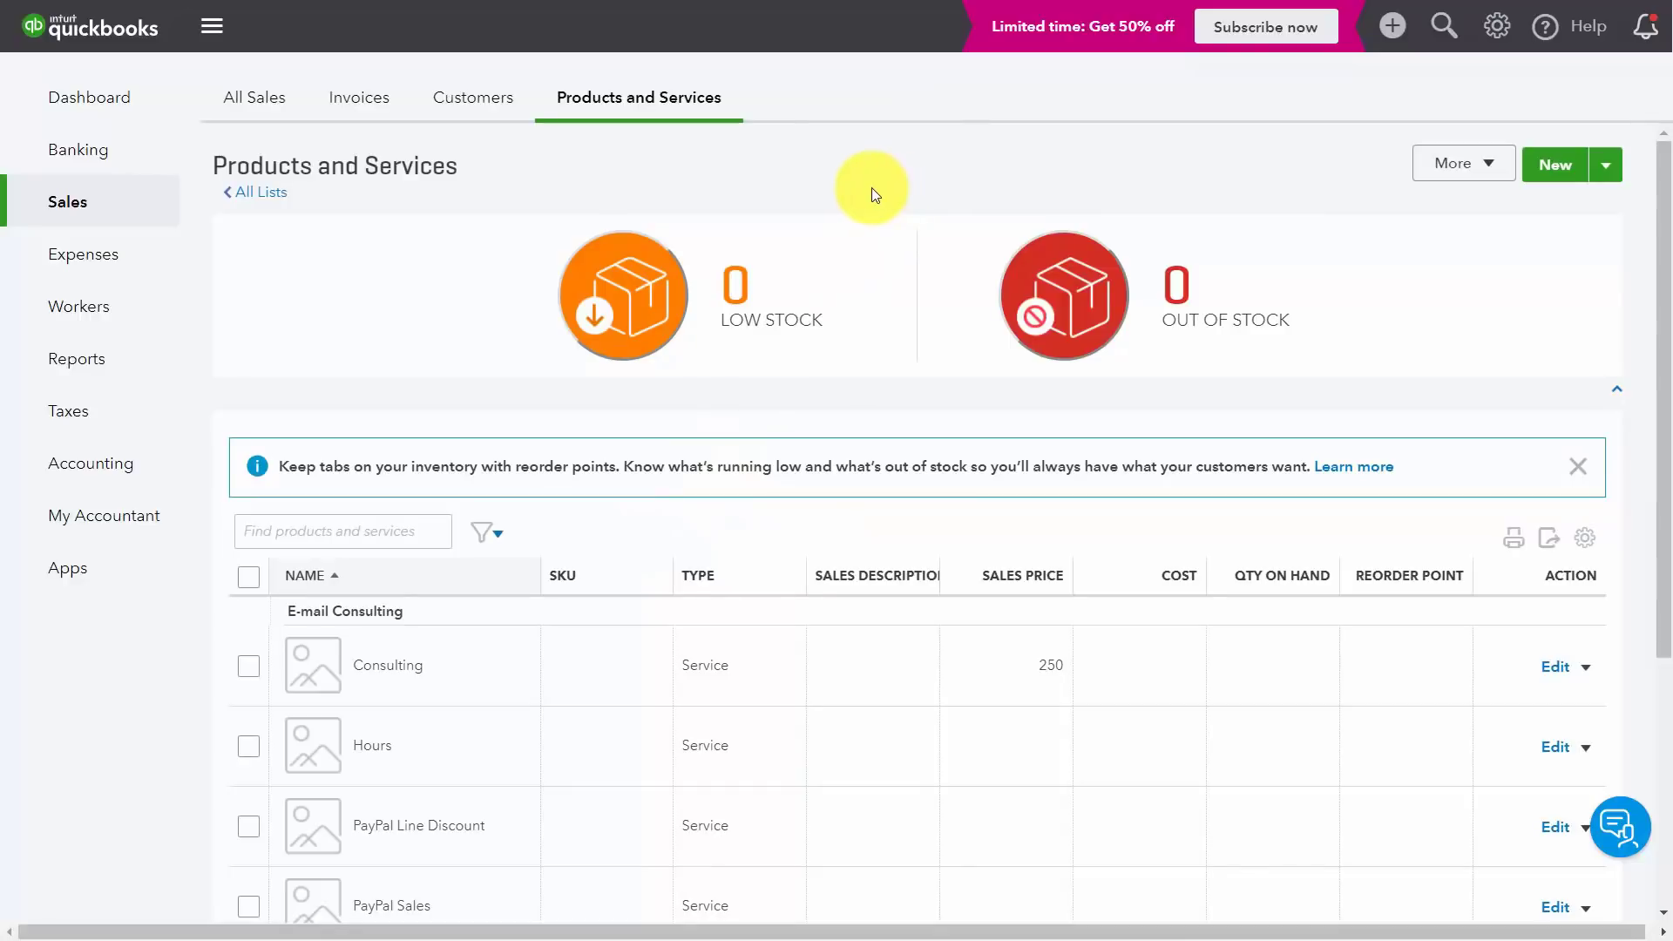
# Step: Add a new customer from the Customers list by entering the display name and saving
pyautogui.click(471, 104)
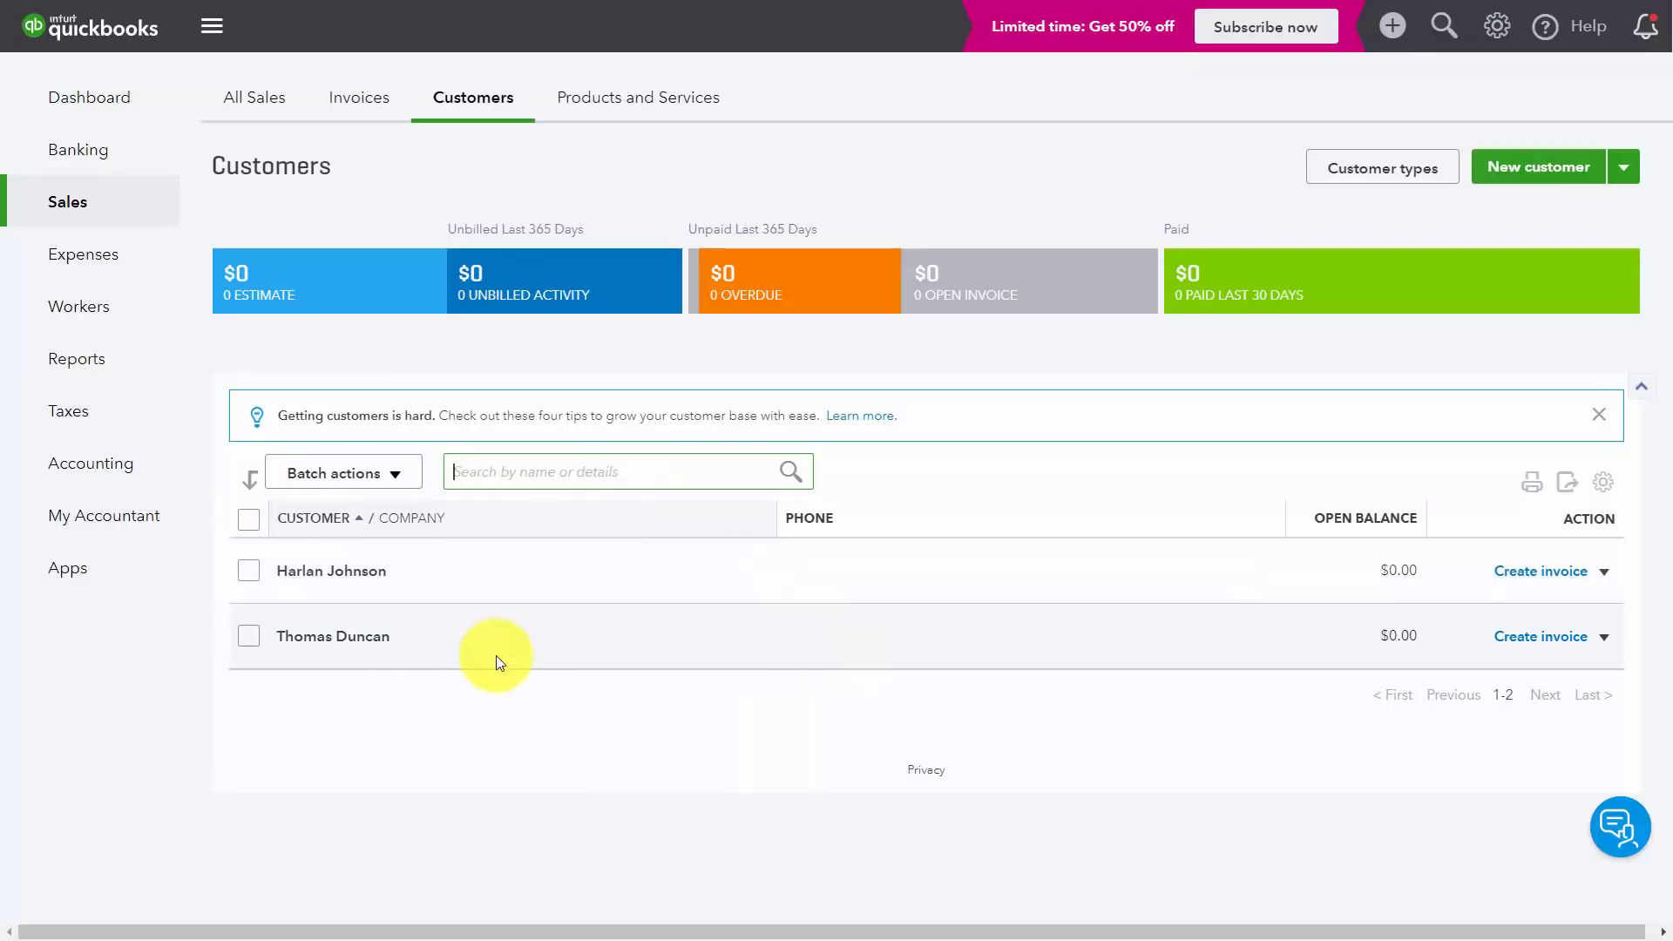
pyautogui.click(1515, 169)
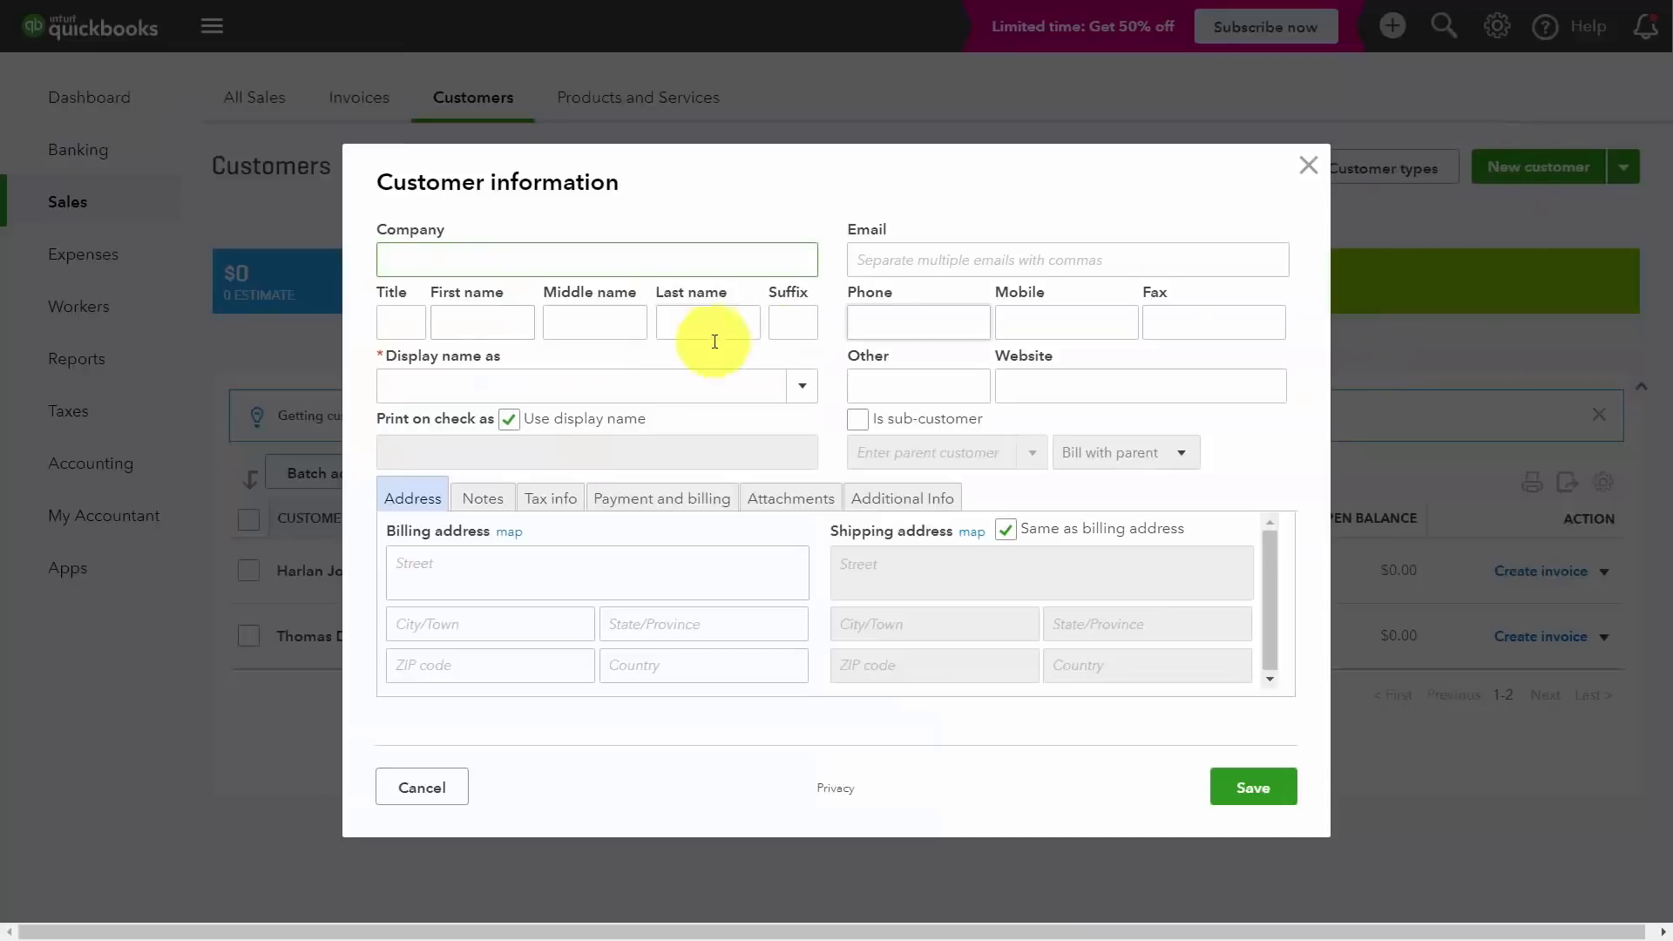
pyautogui.click(475, 378)
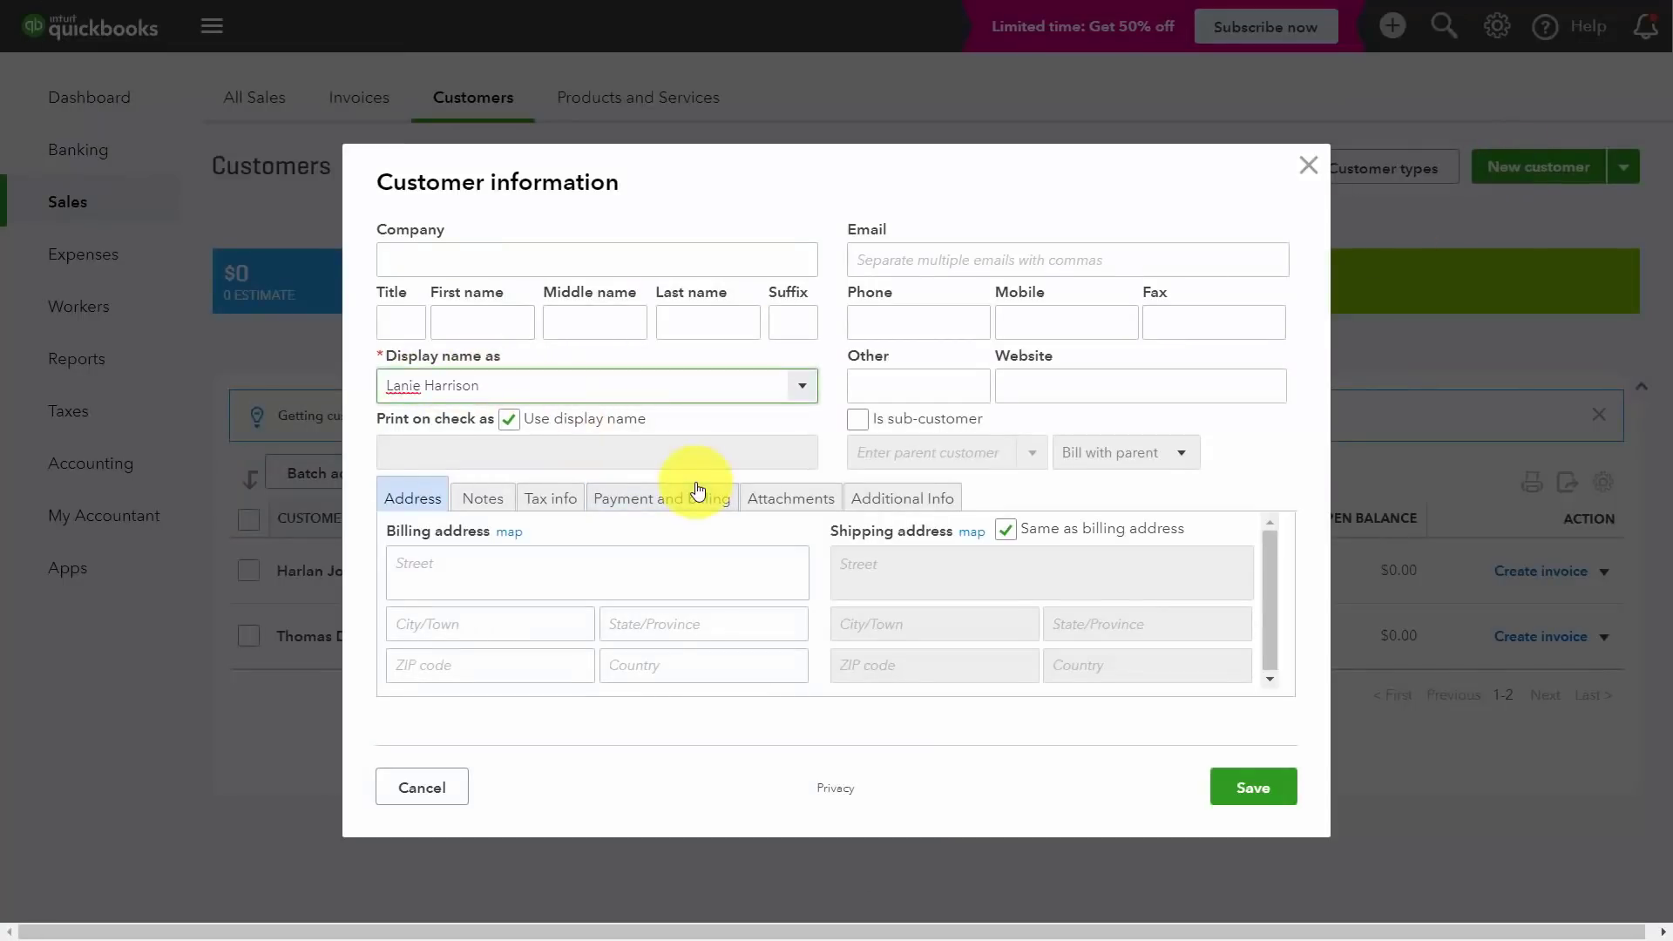
pyautogui.click(1266, 798)
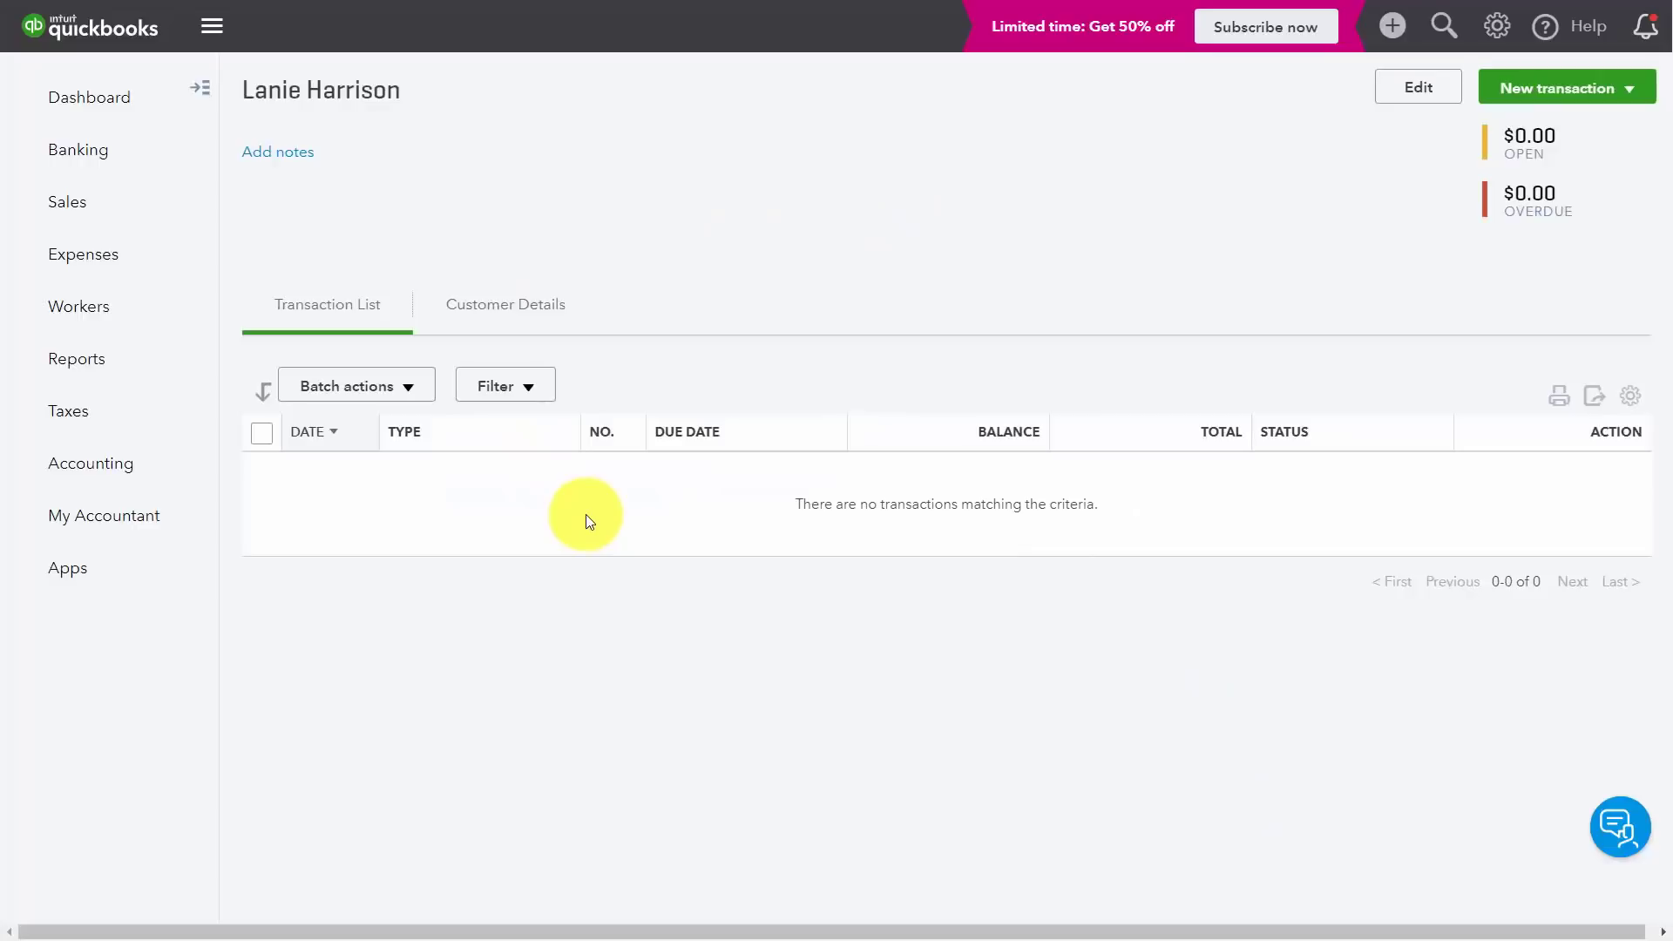
# Step: Start a new sales receipt for the customer with SEO Consulting on line 1
pyautogui.click(1628, 90)
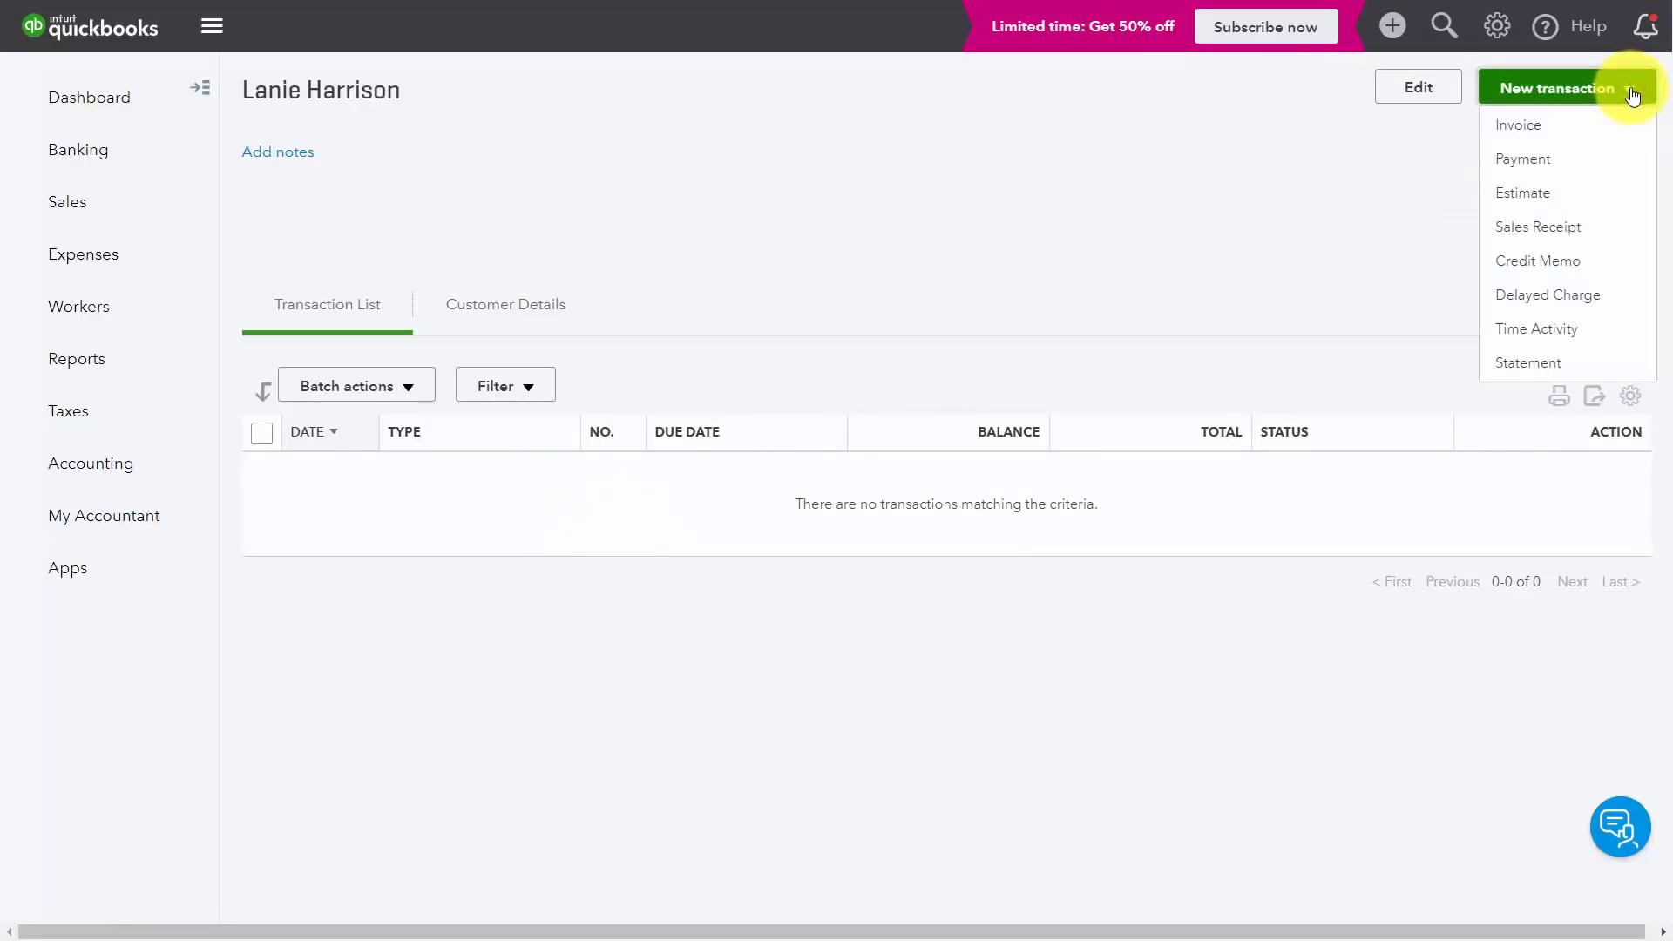
pyautogui.click(1523, 228)
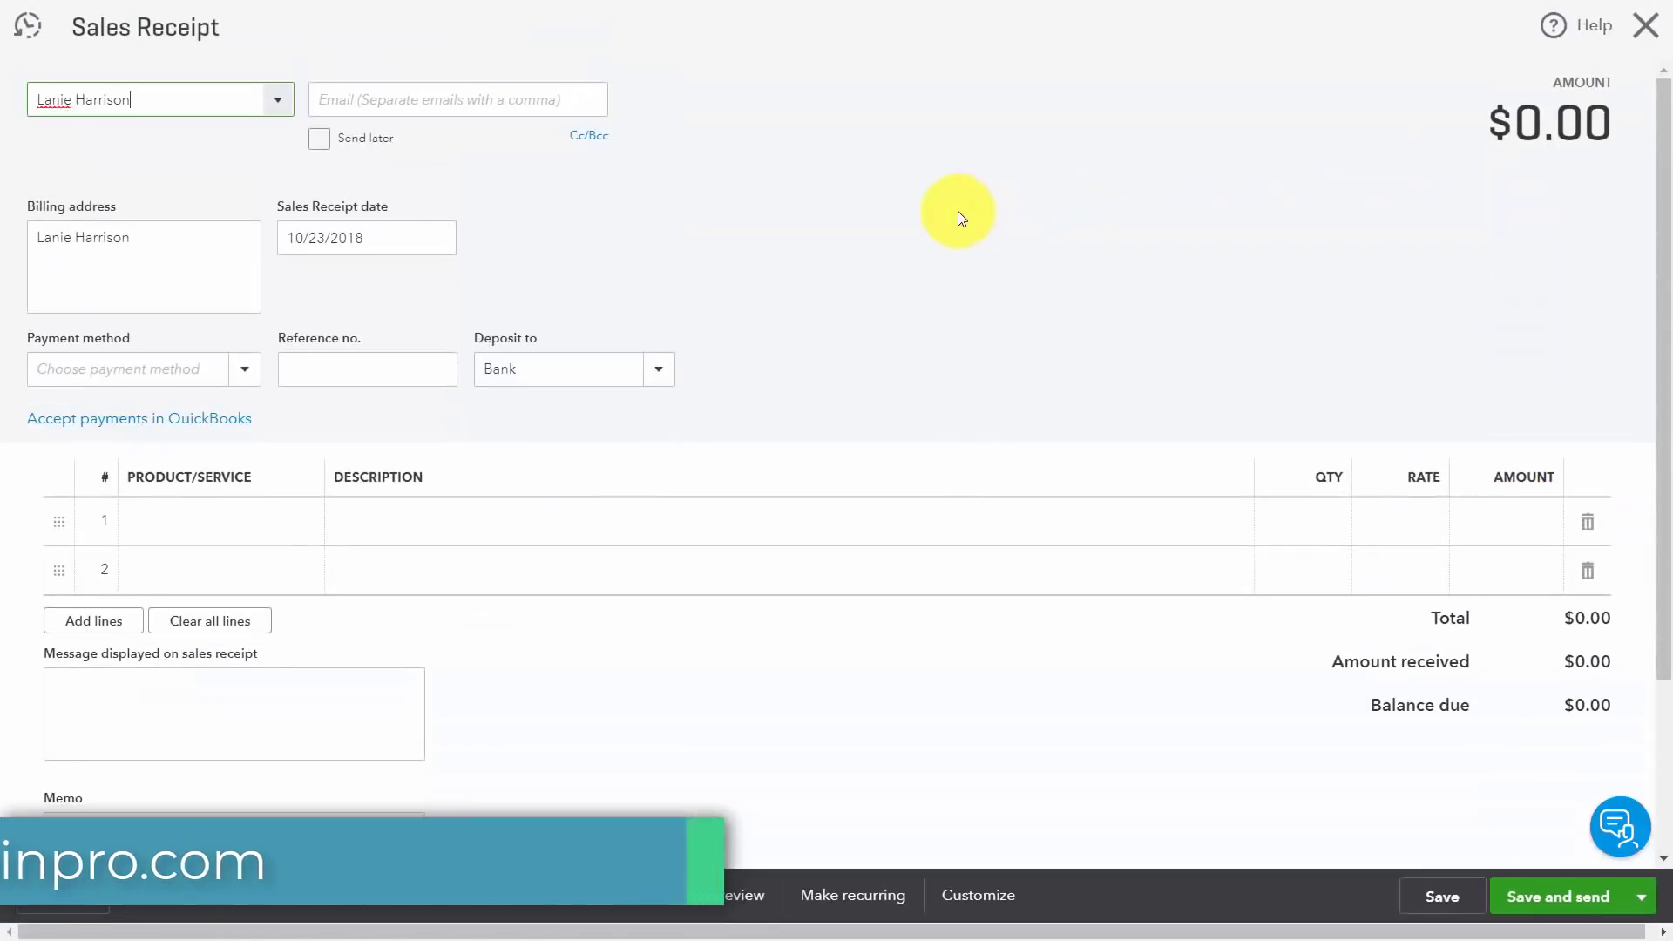
pyautogui.click(263, 522)
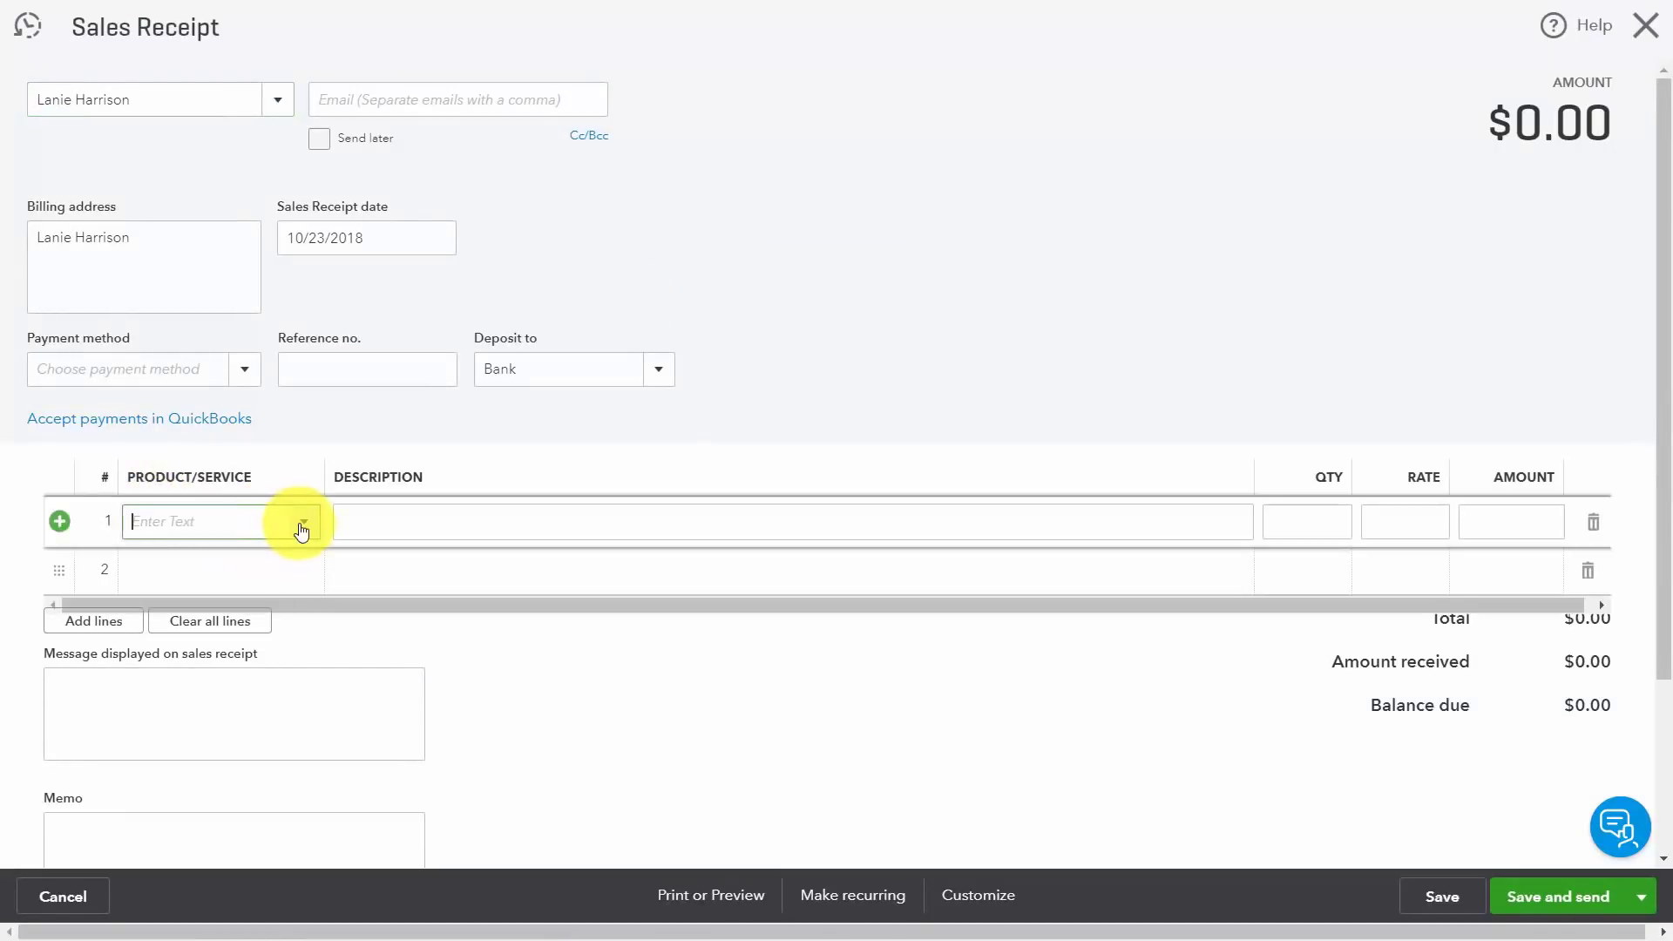
pyautogui.click(301, 523)
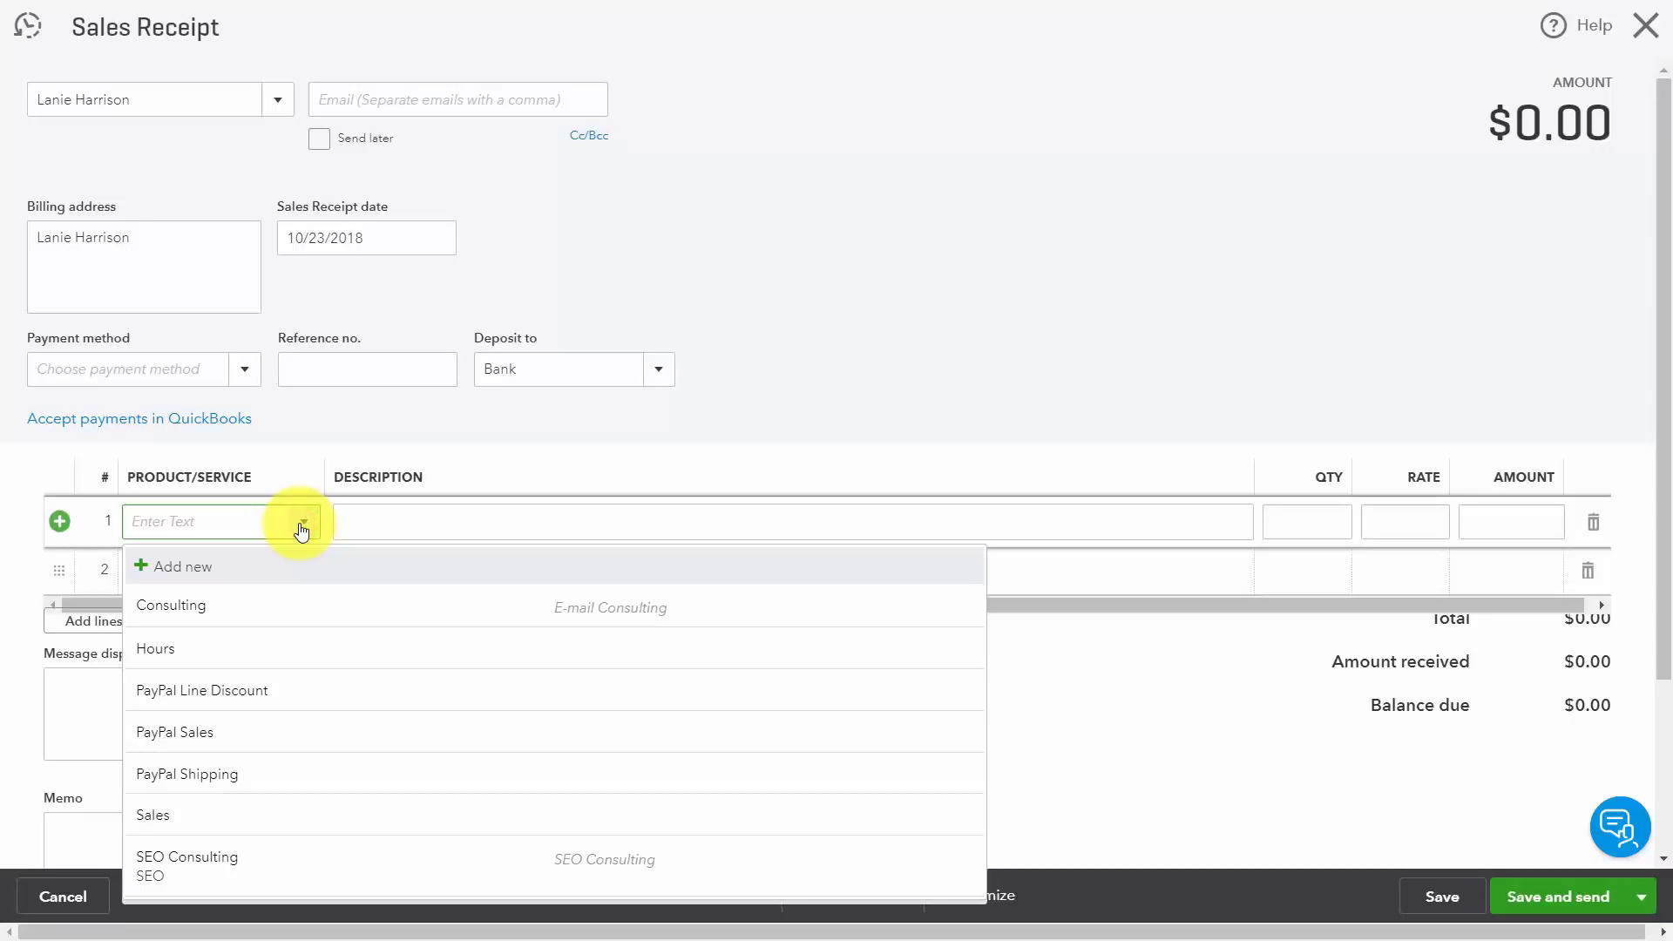
pyautogui.click(215, 860)
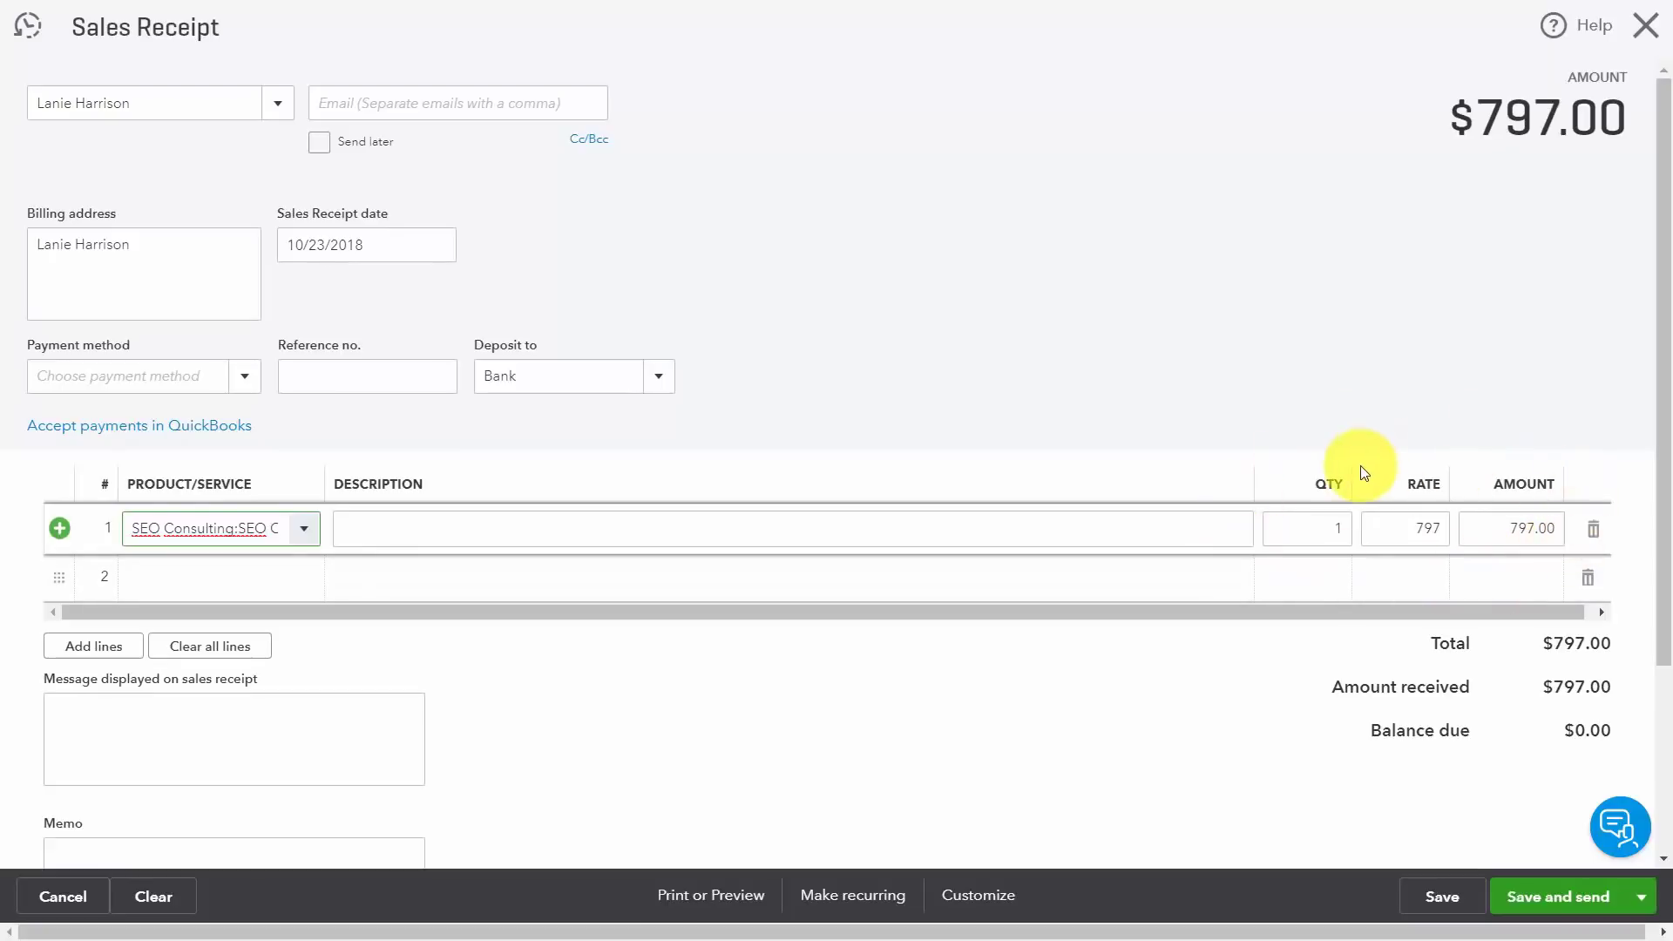
# Step: Change line 1's quantity to 2 so the total becomes $1,594.00
pyautogui.click(1318, 528)
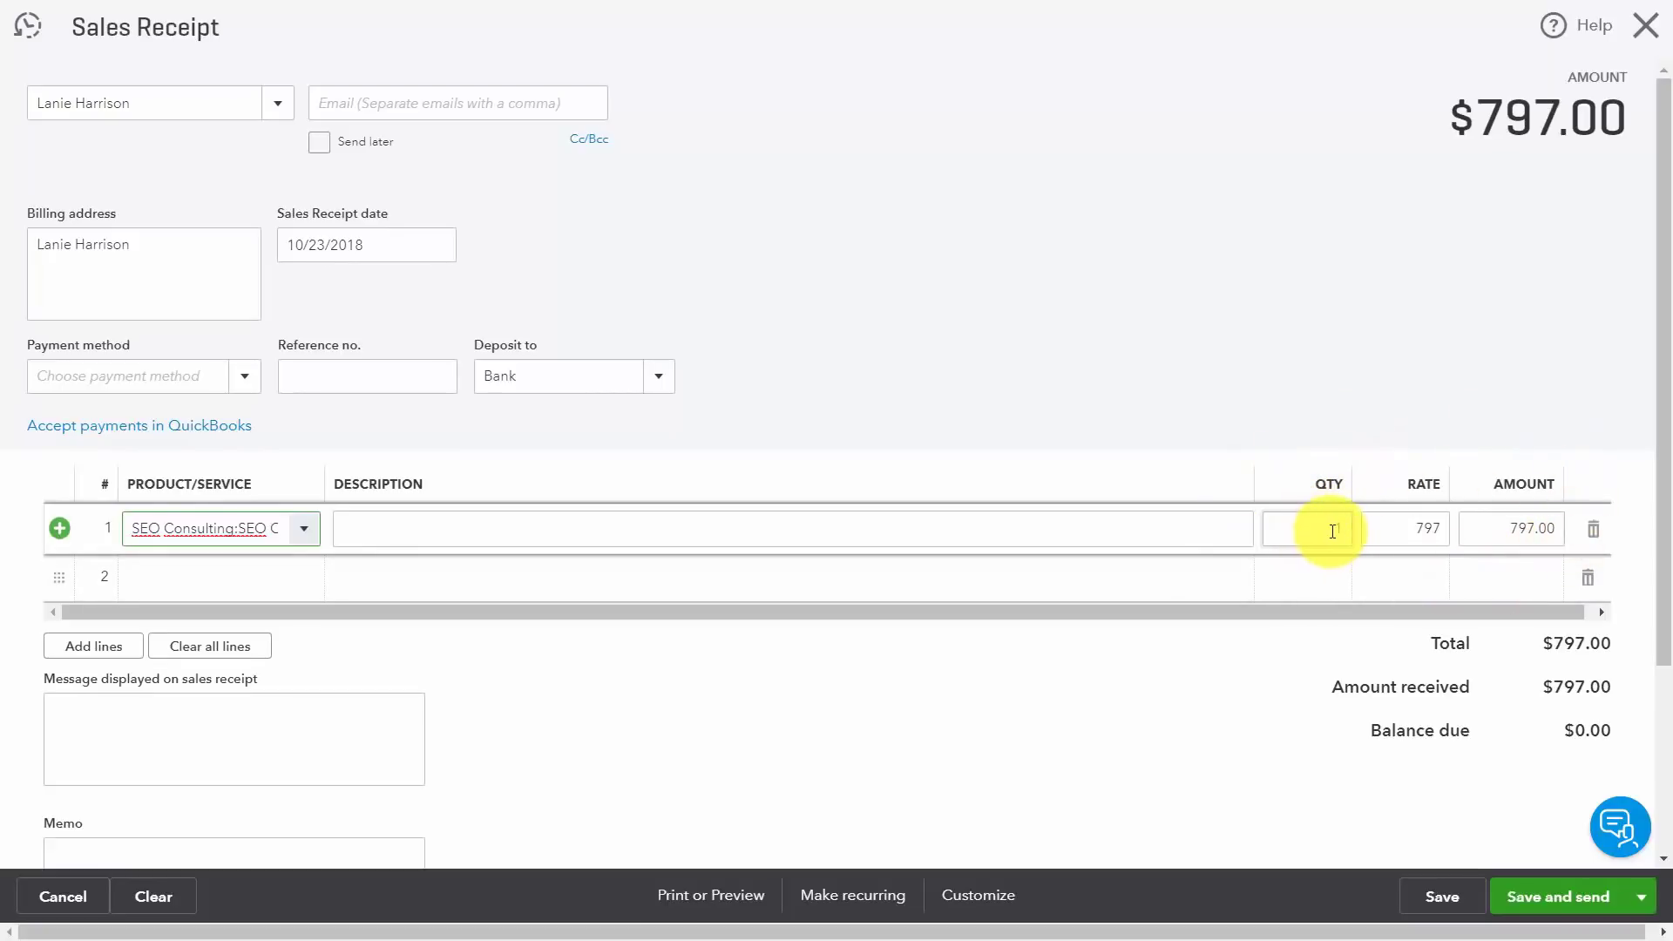
pyautogui.write('1')
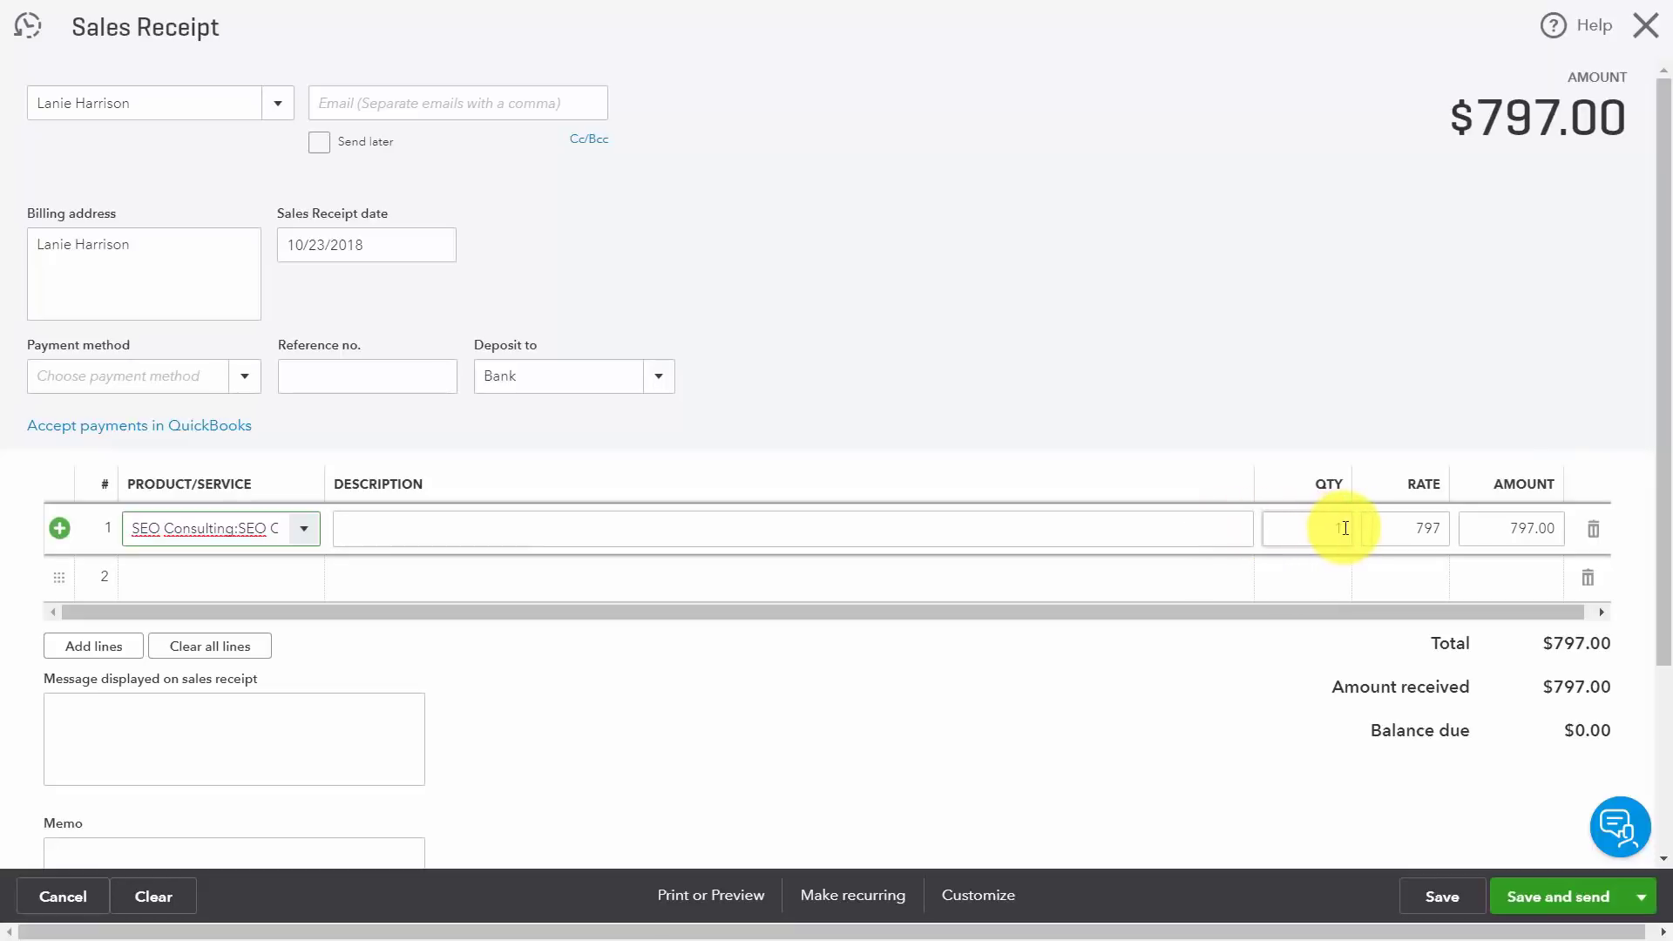
pyautogui.click(1344, 527)
pyautogui.write('2')
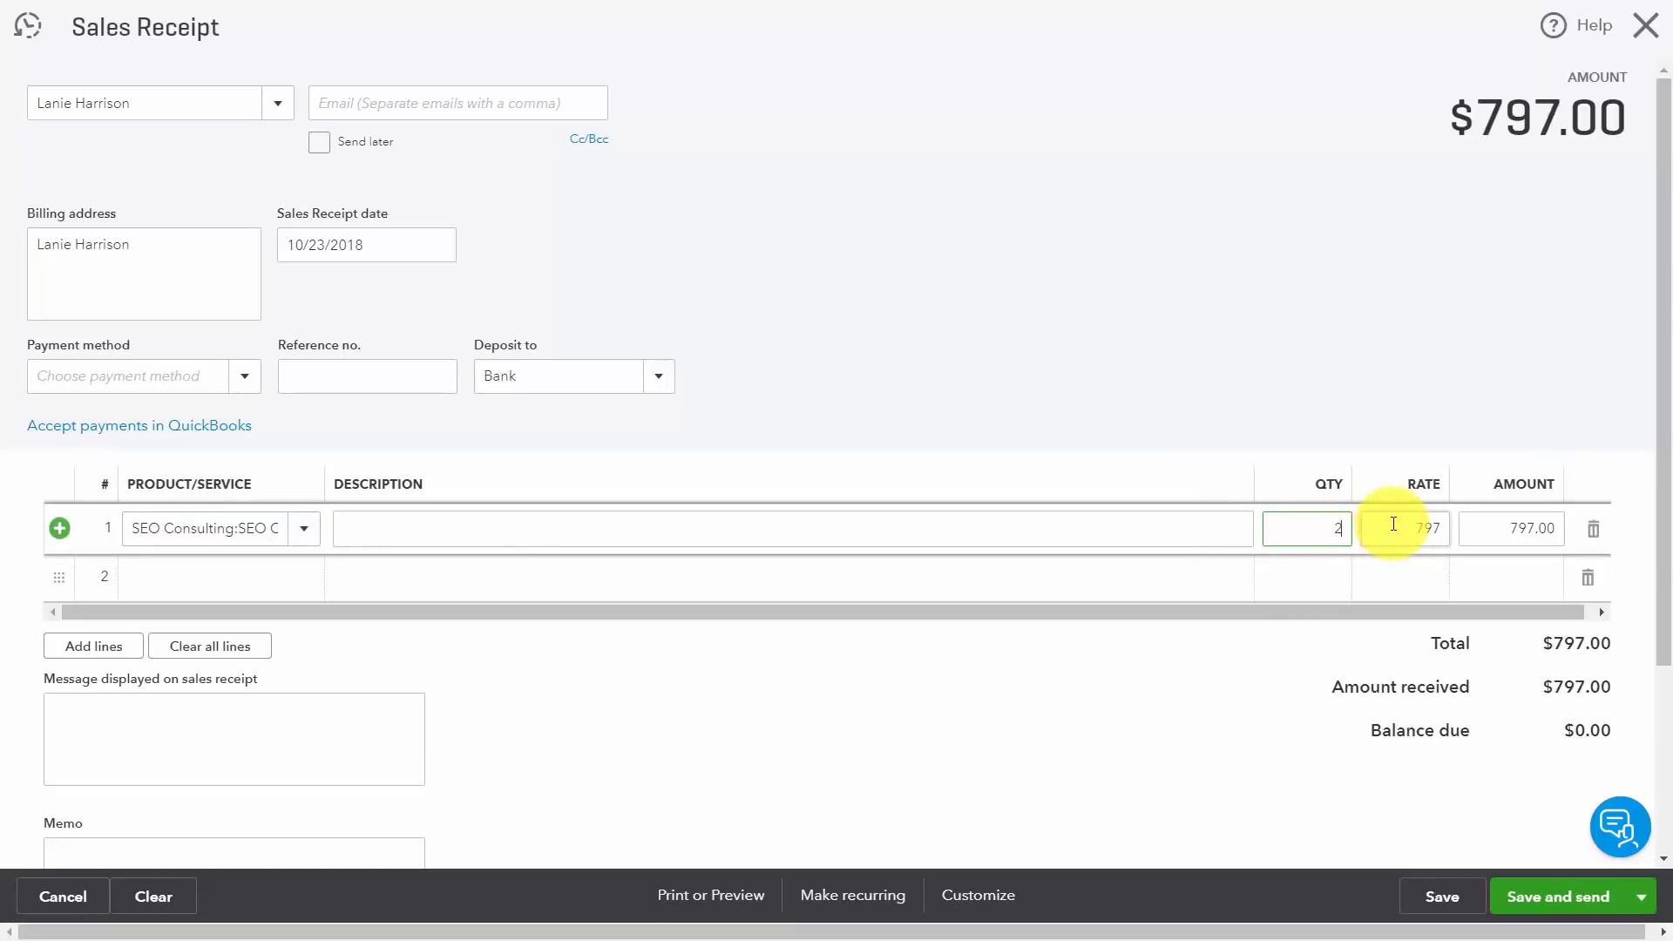
pyautogui.click(1394, 524)
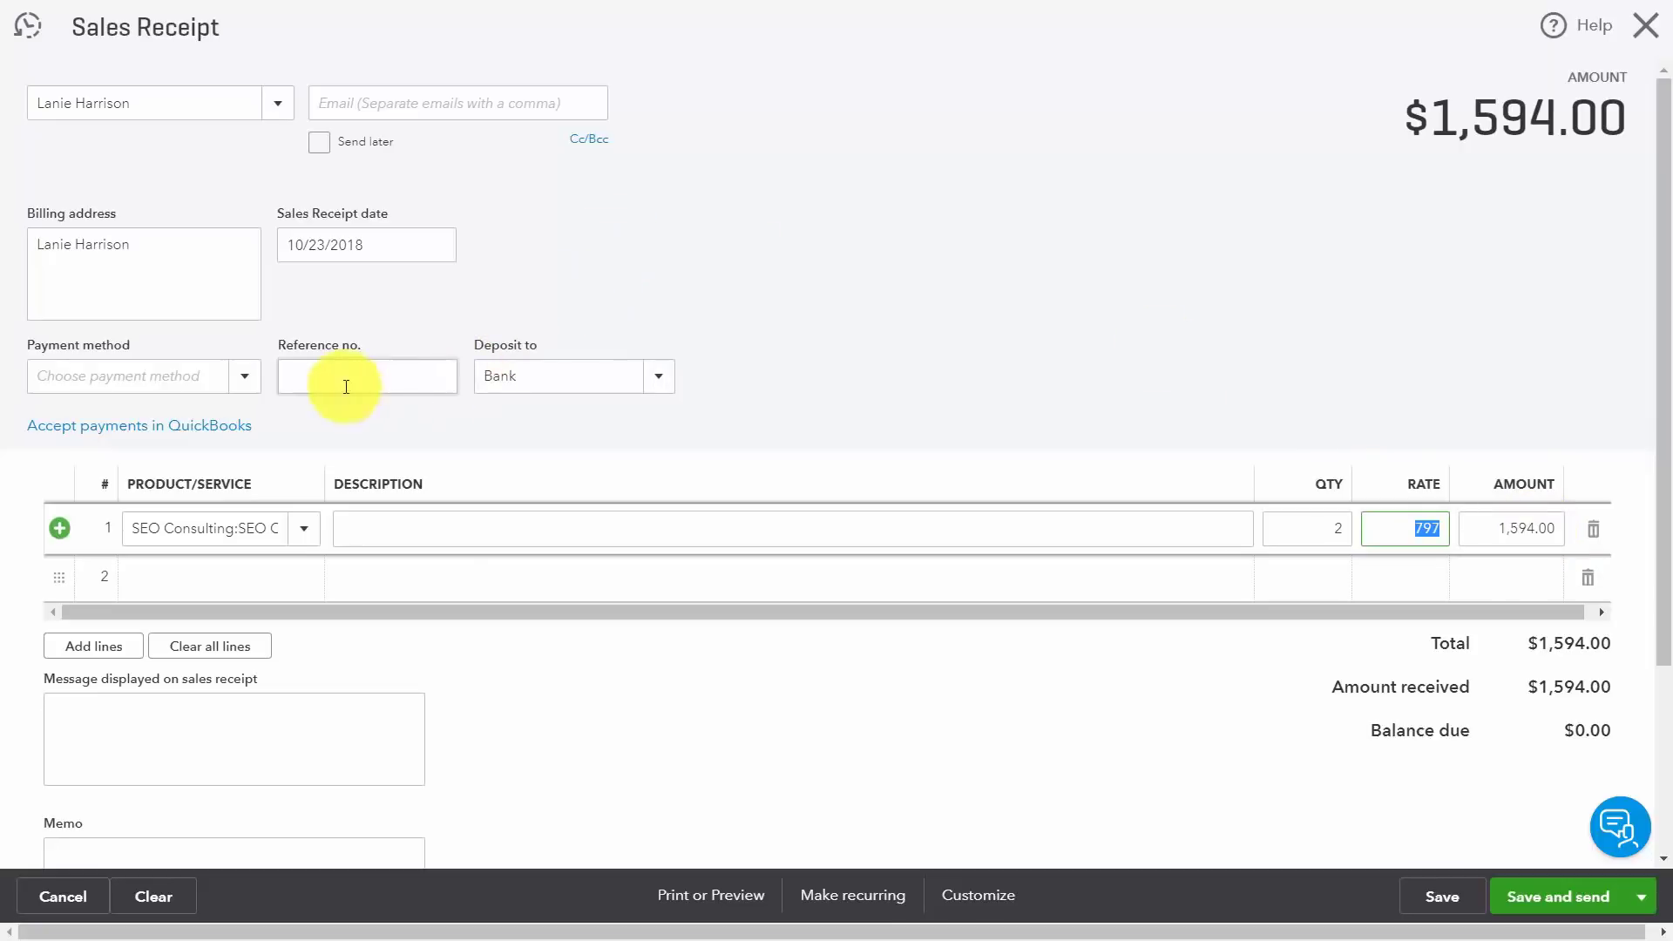
# Step: Save sales receipt 1002 for $1,594.00 as paid in Cash and deposited to Bank
pyautogui.click(253, 377)
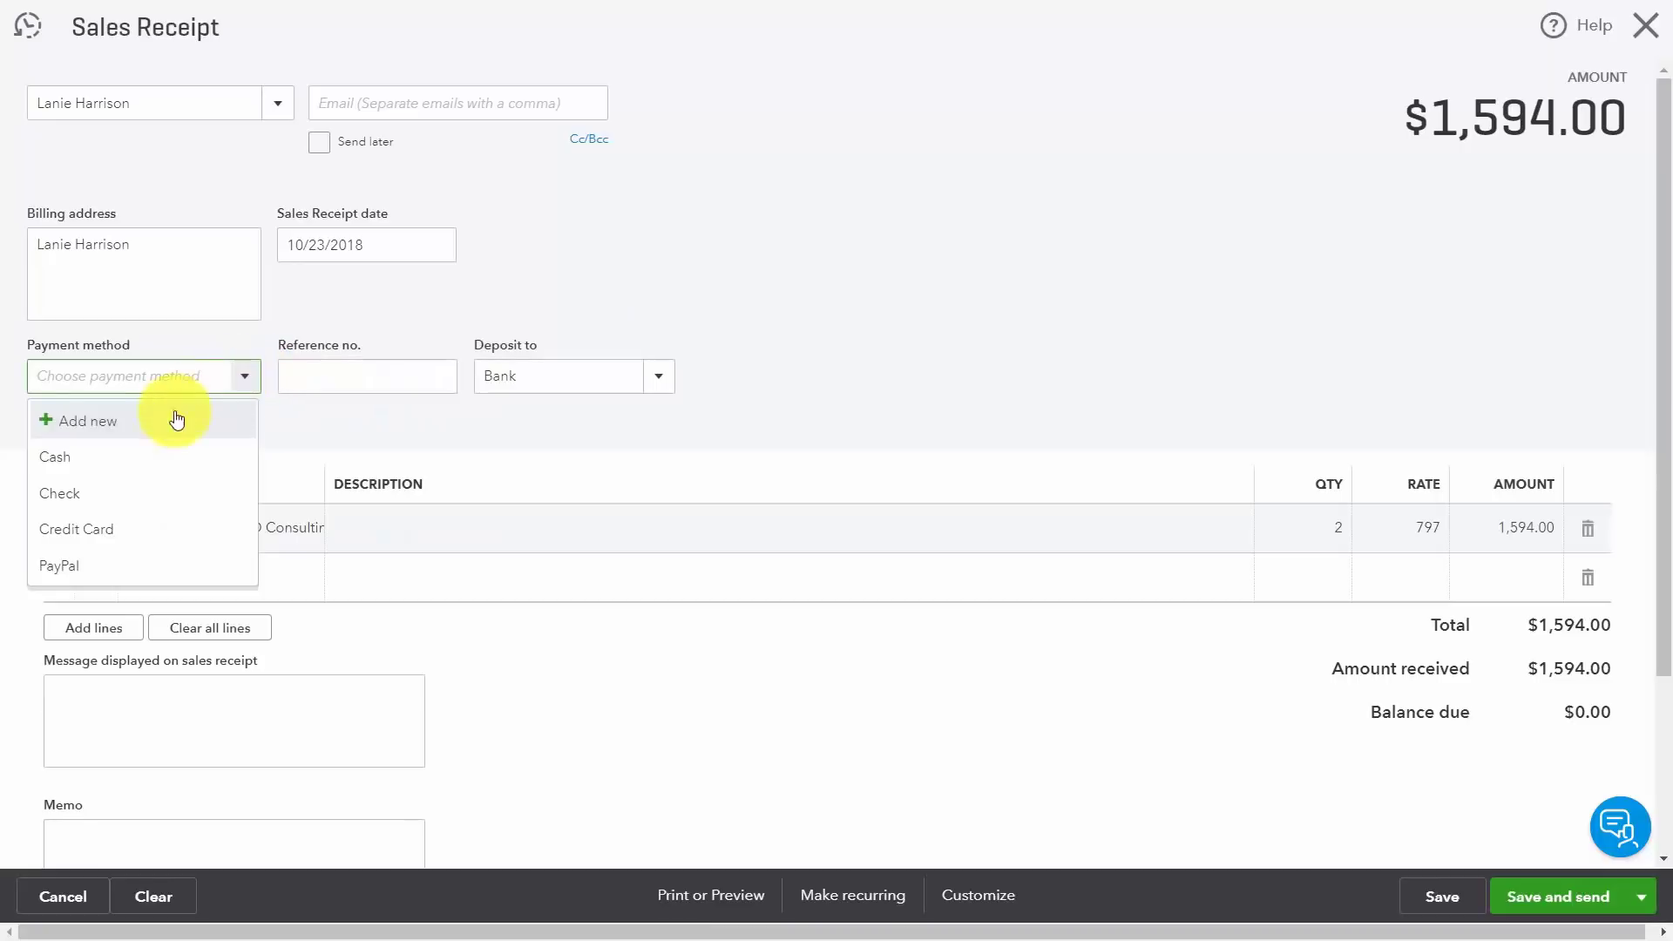
pyautogui.click(74, 459)
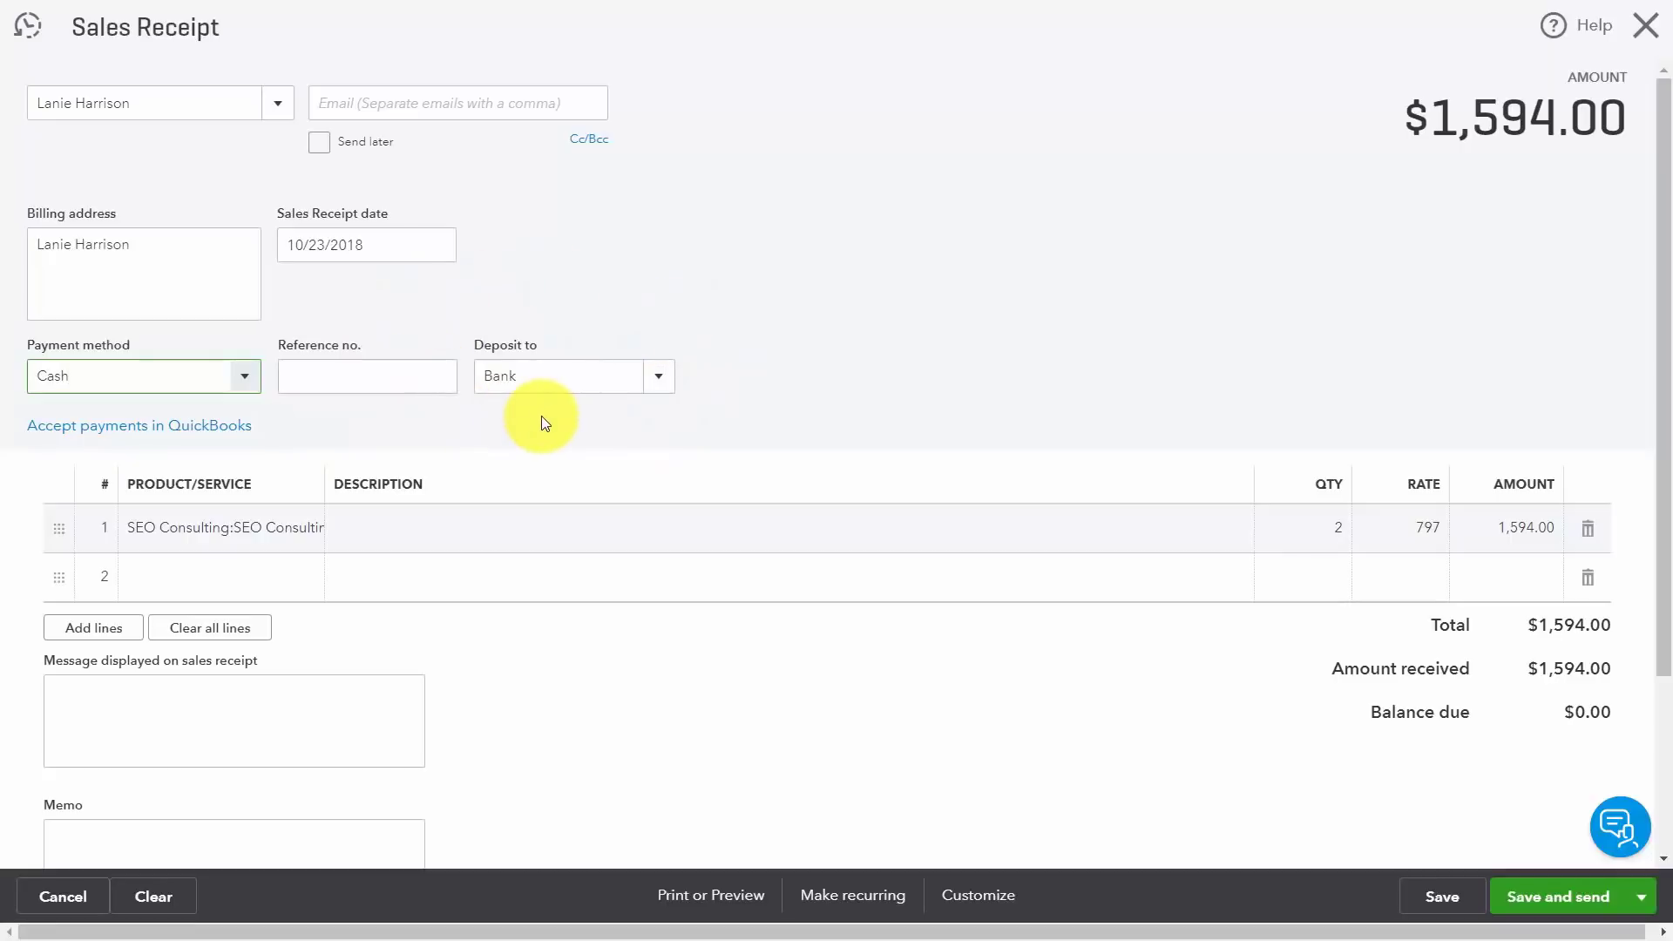
pyautogui.click(660, 378)
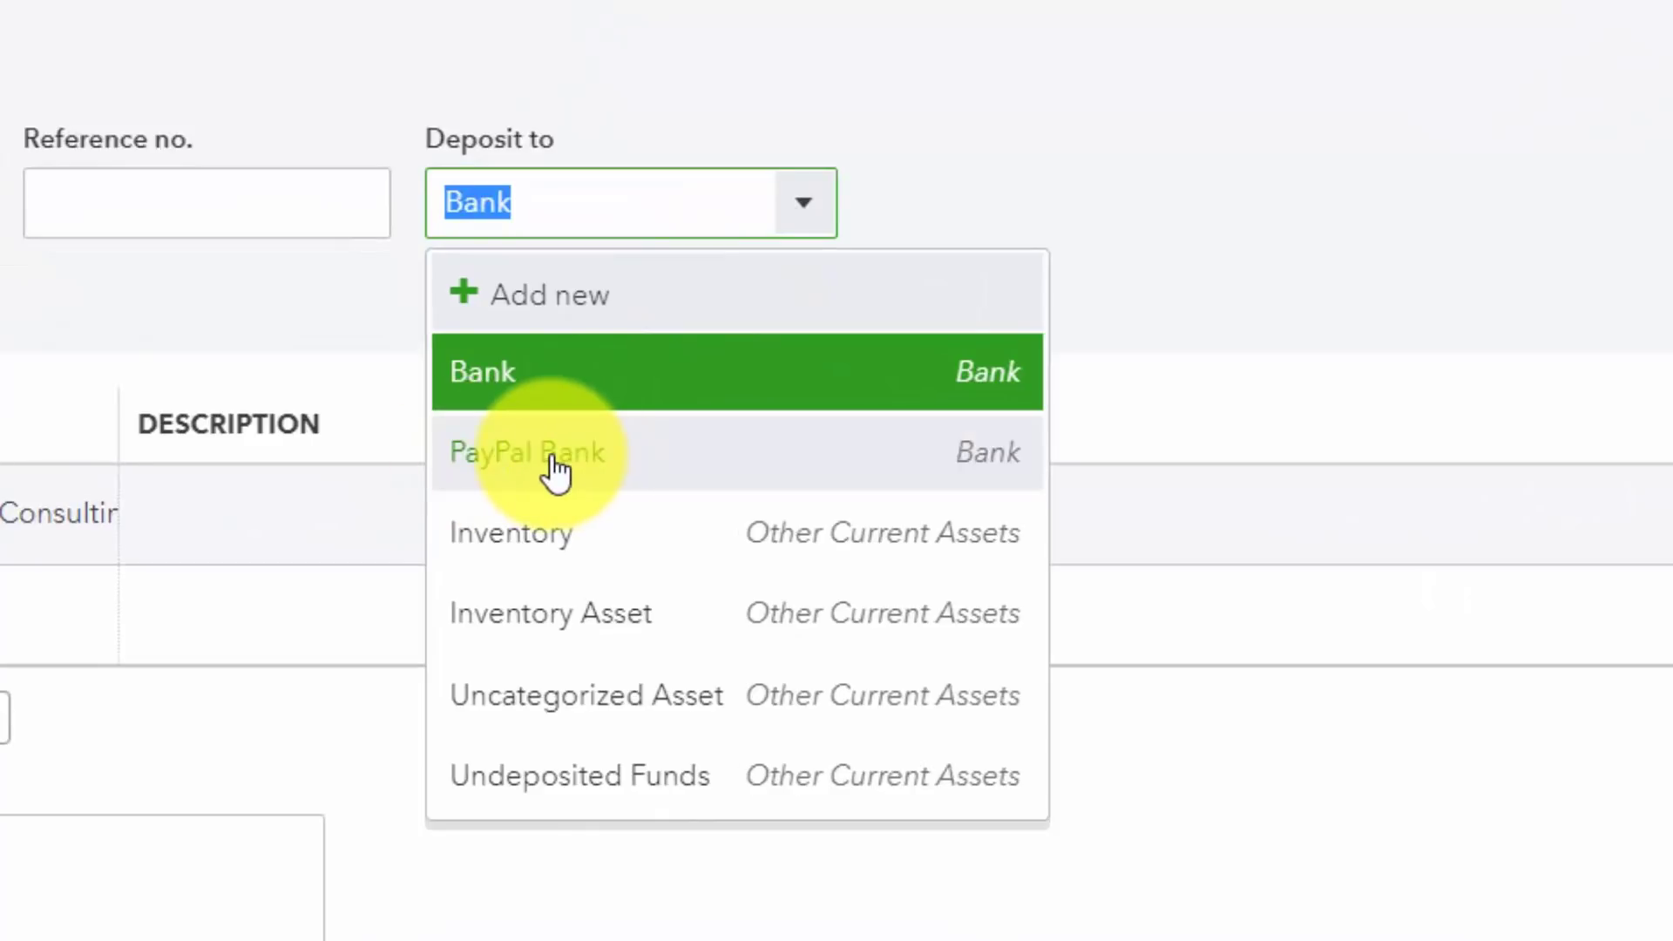
pyautogui.click(493, 384)
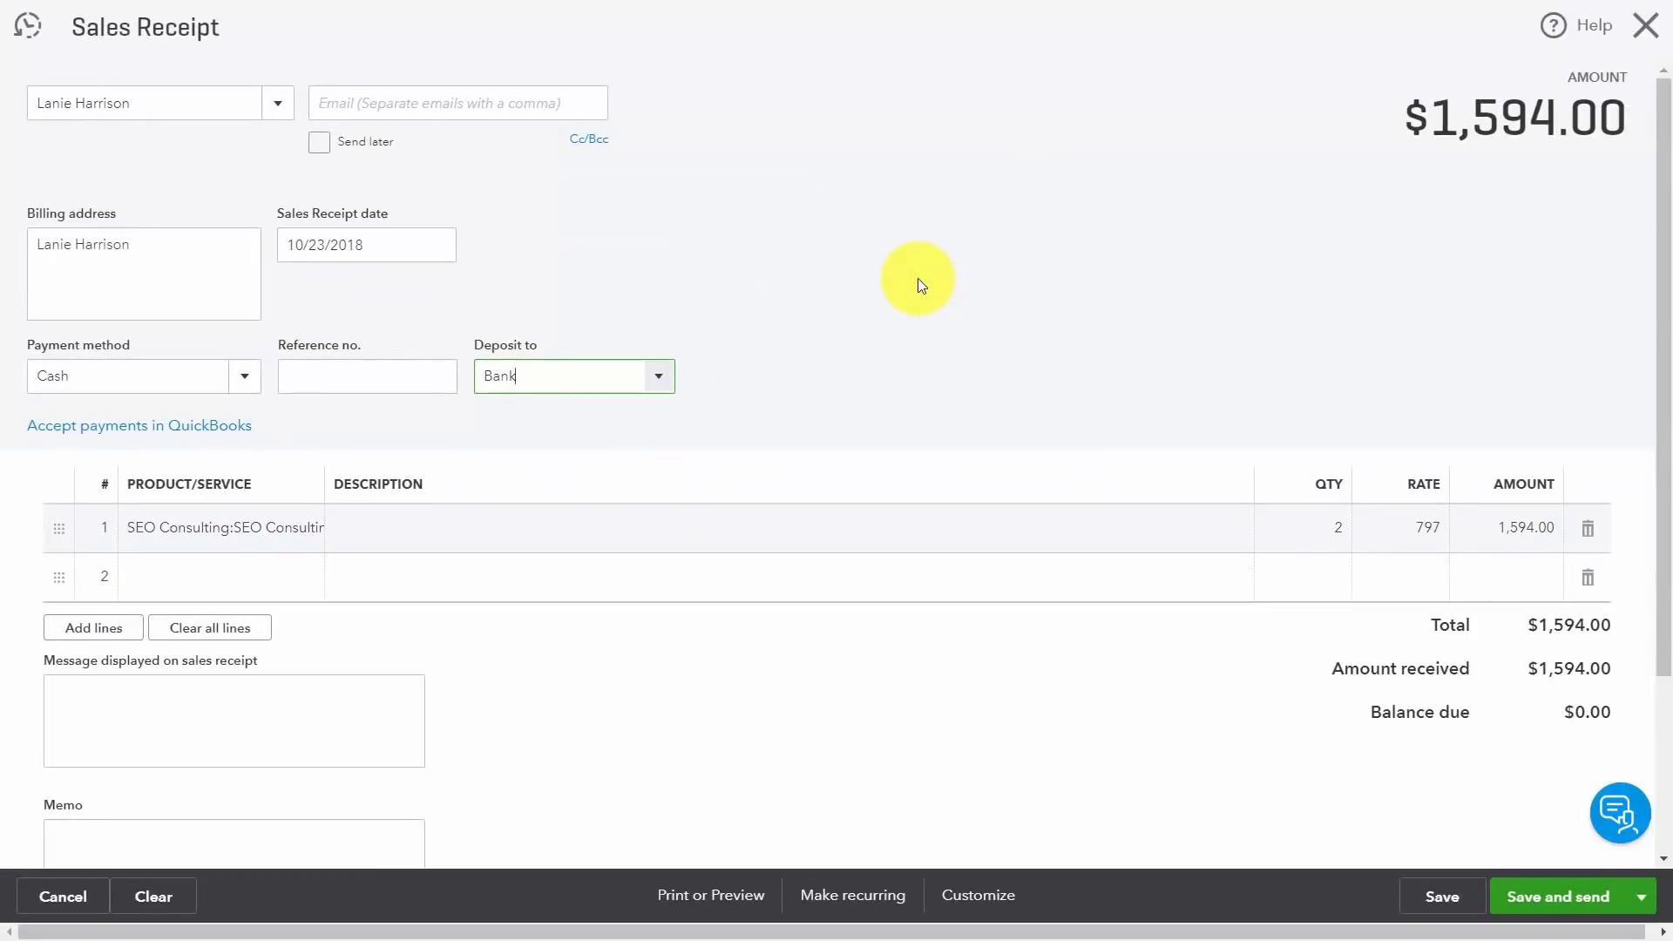
pyautogui.click(1439, 906)
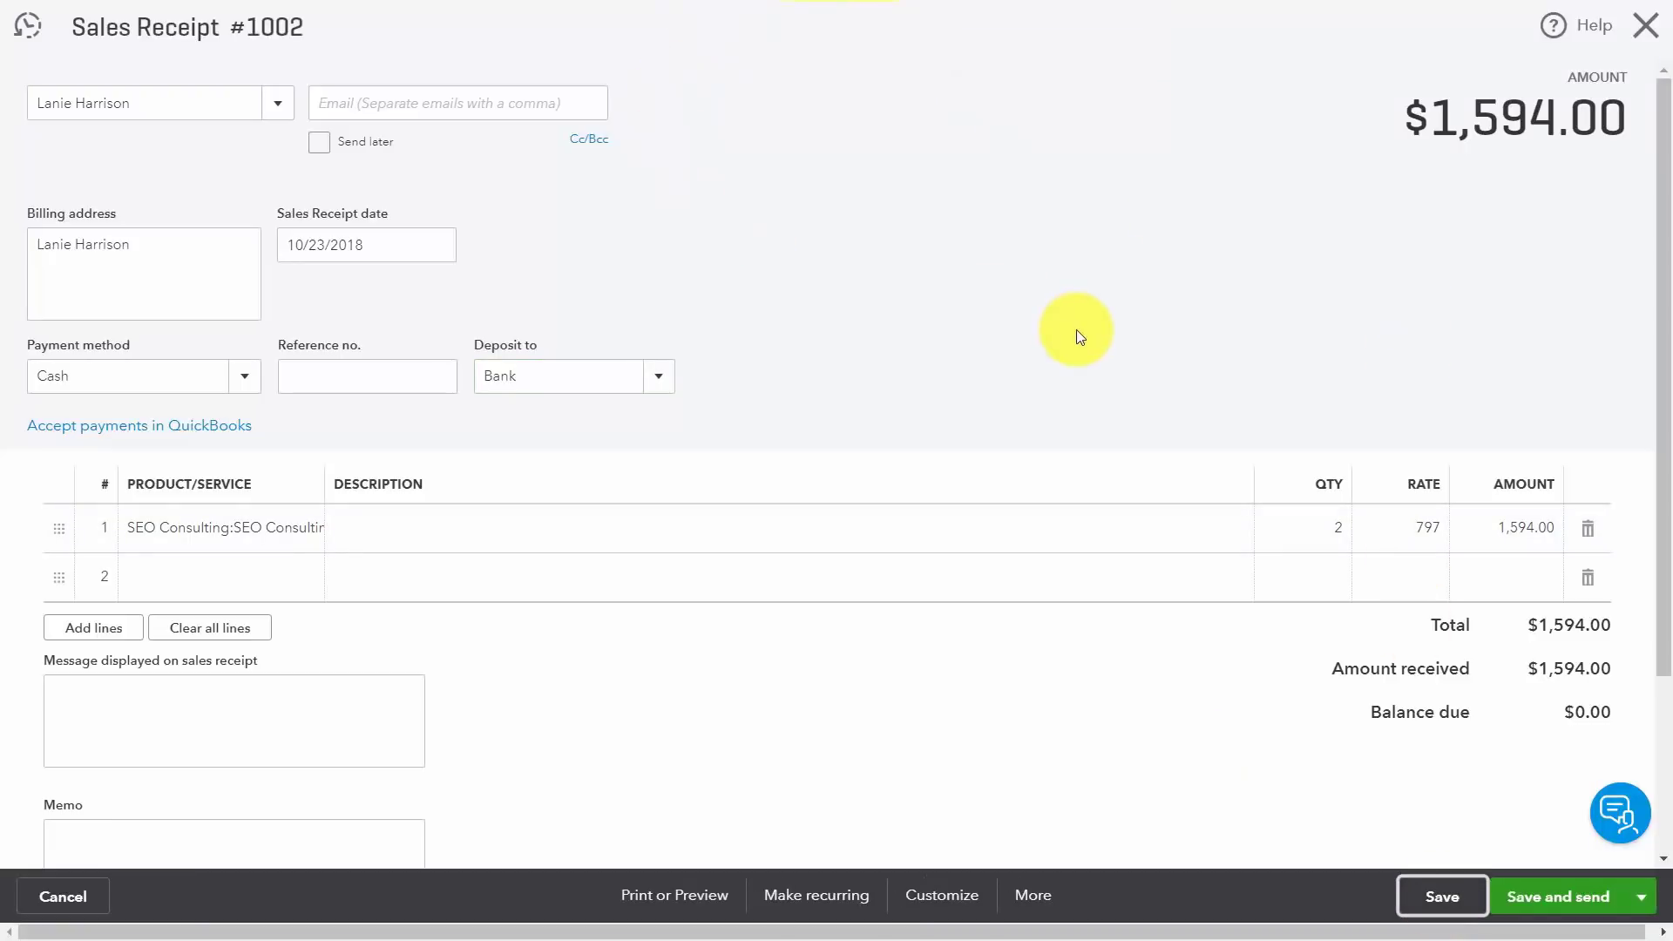
pyautogui.hotkey('ctrl', 'alt', 'x')
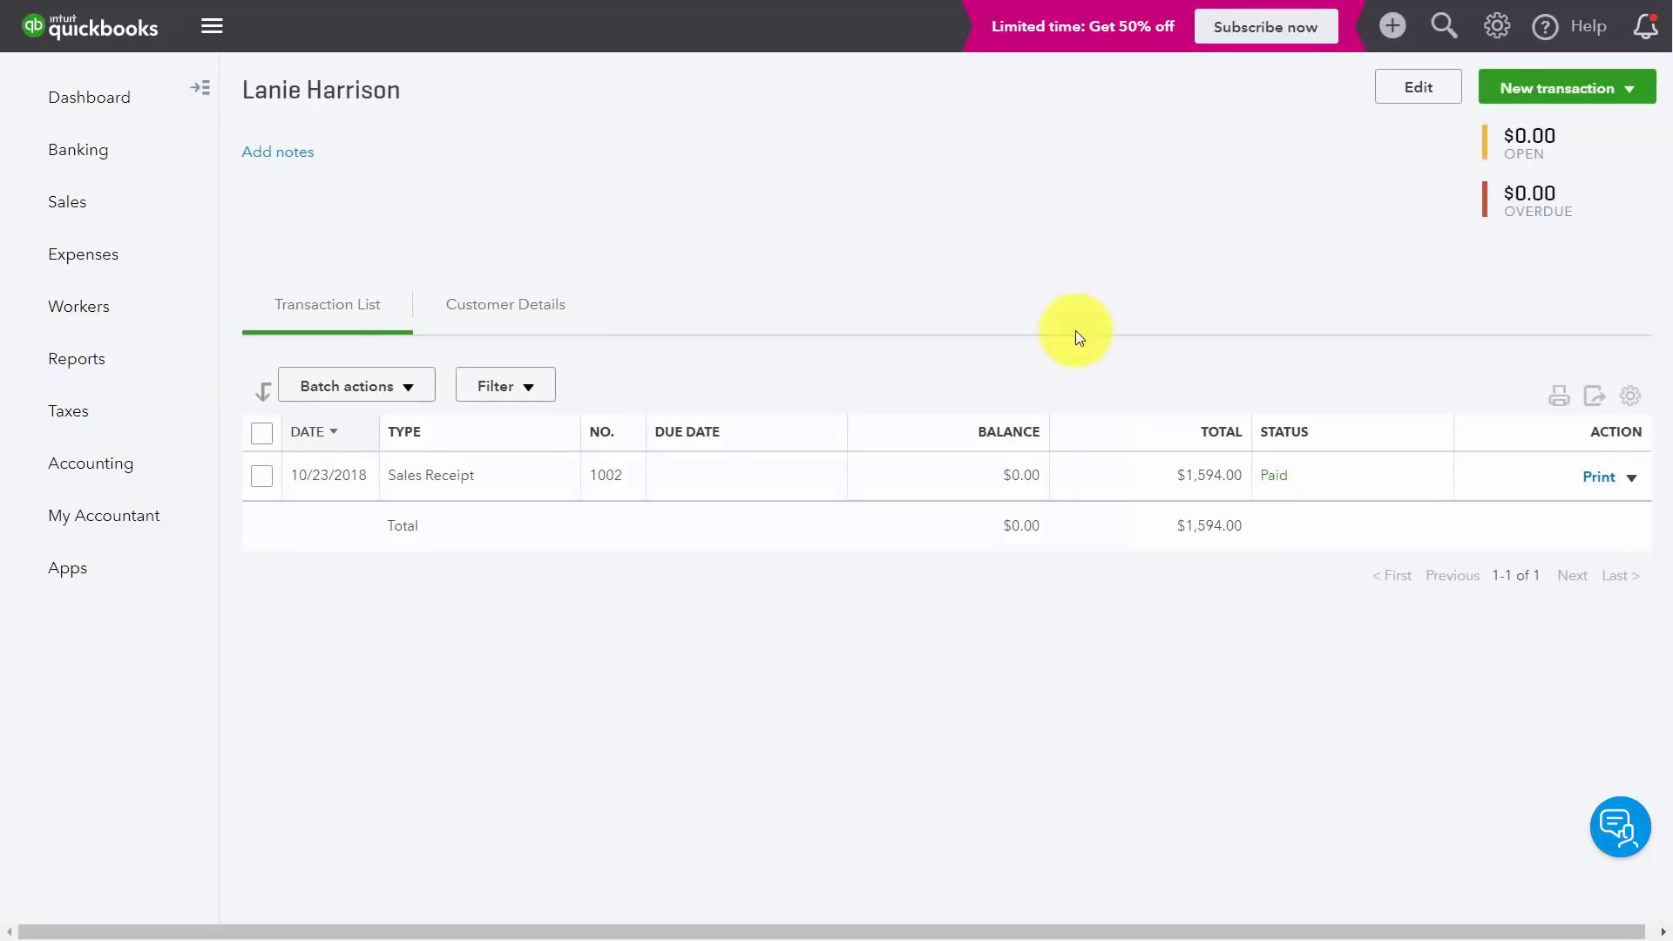
# Step: From the dashboard, open the Bank account's banking page, showing $1,616.55 in QuickBooks
pyautogui.click(103, 100)
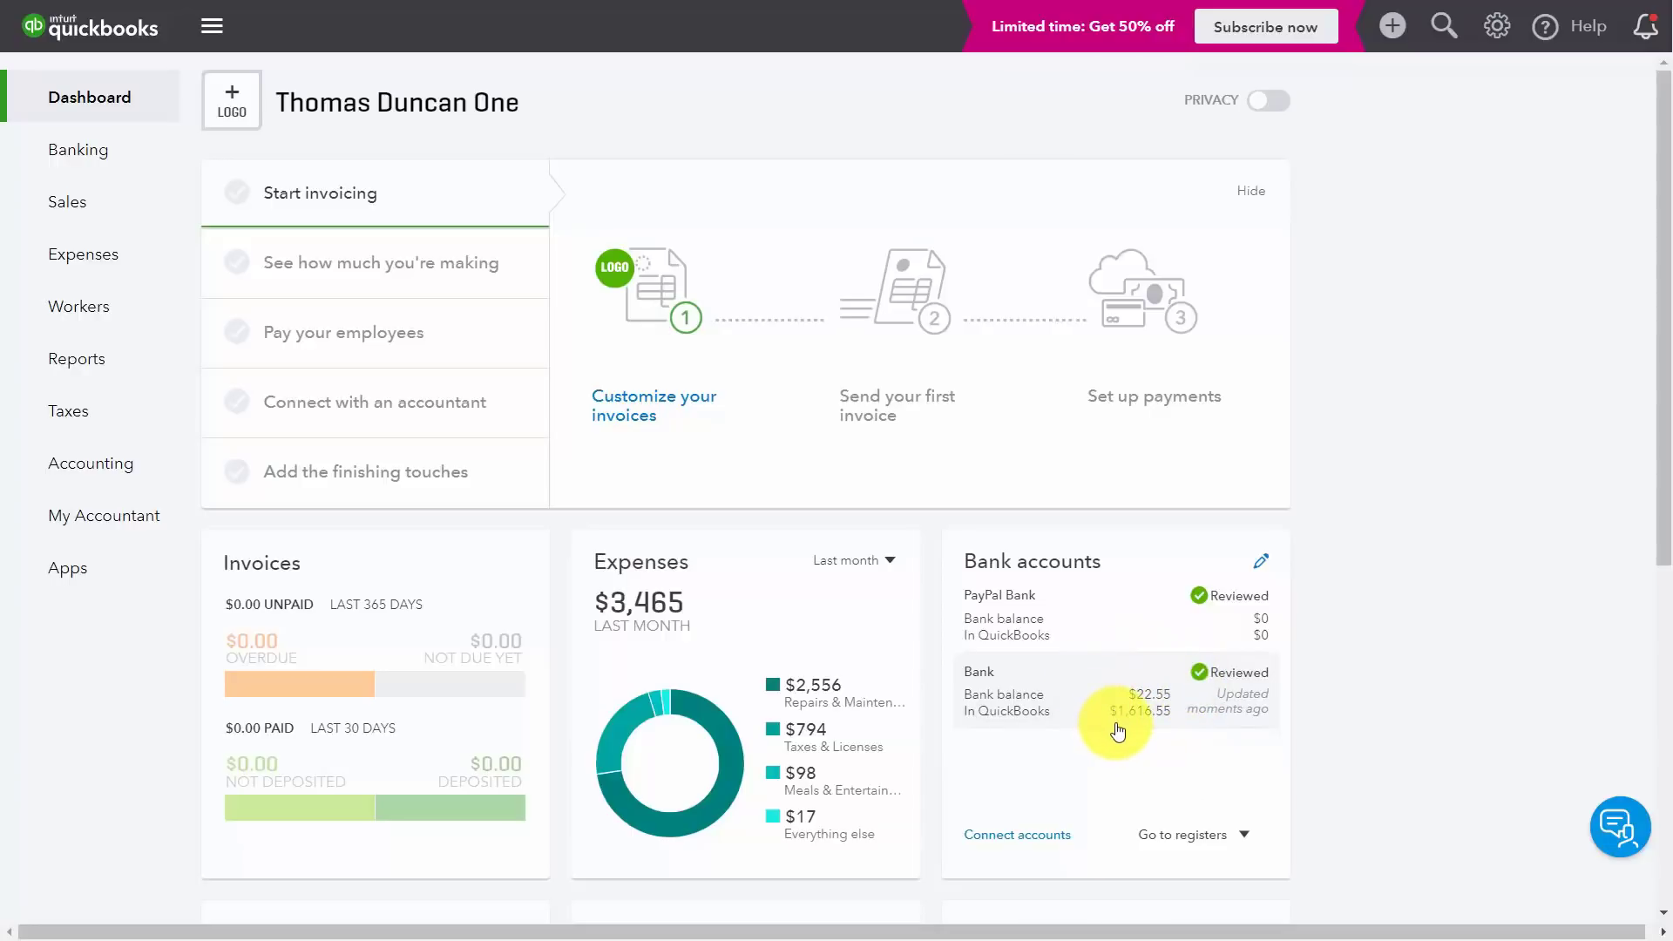
pyautogui.click(1118, 732)
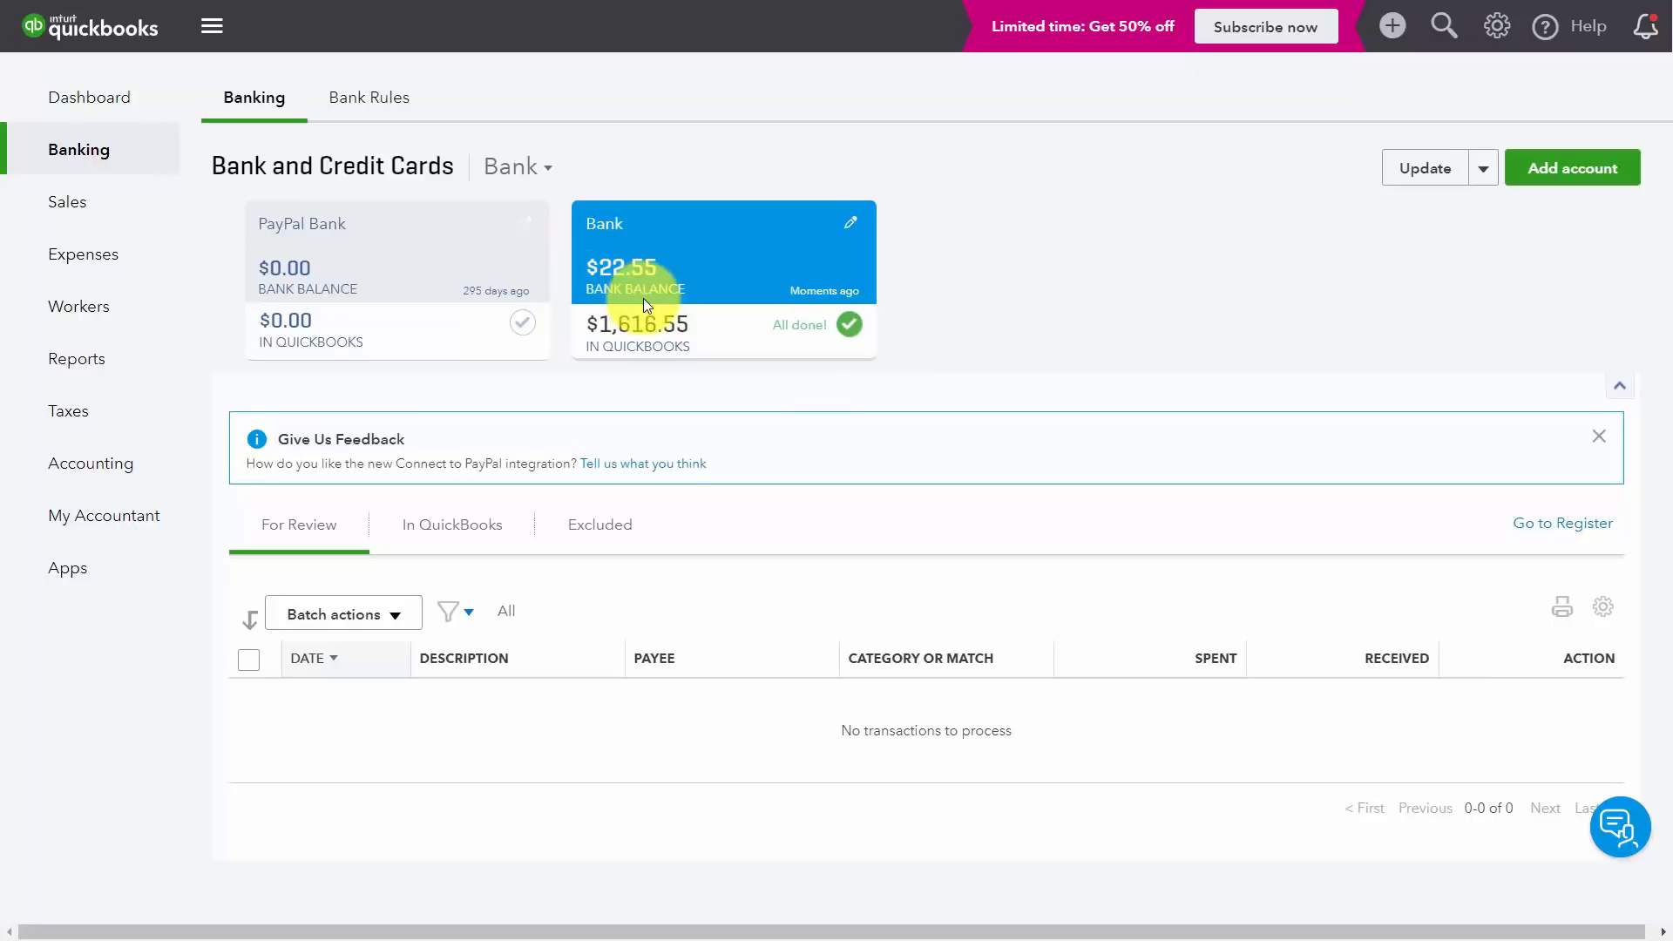
# Step: Review the Bank register, then return to the Bank banking page, now at $3,210.55
pyautogui.click(1558, 527)
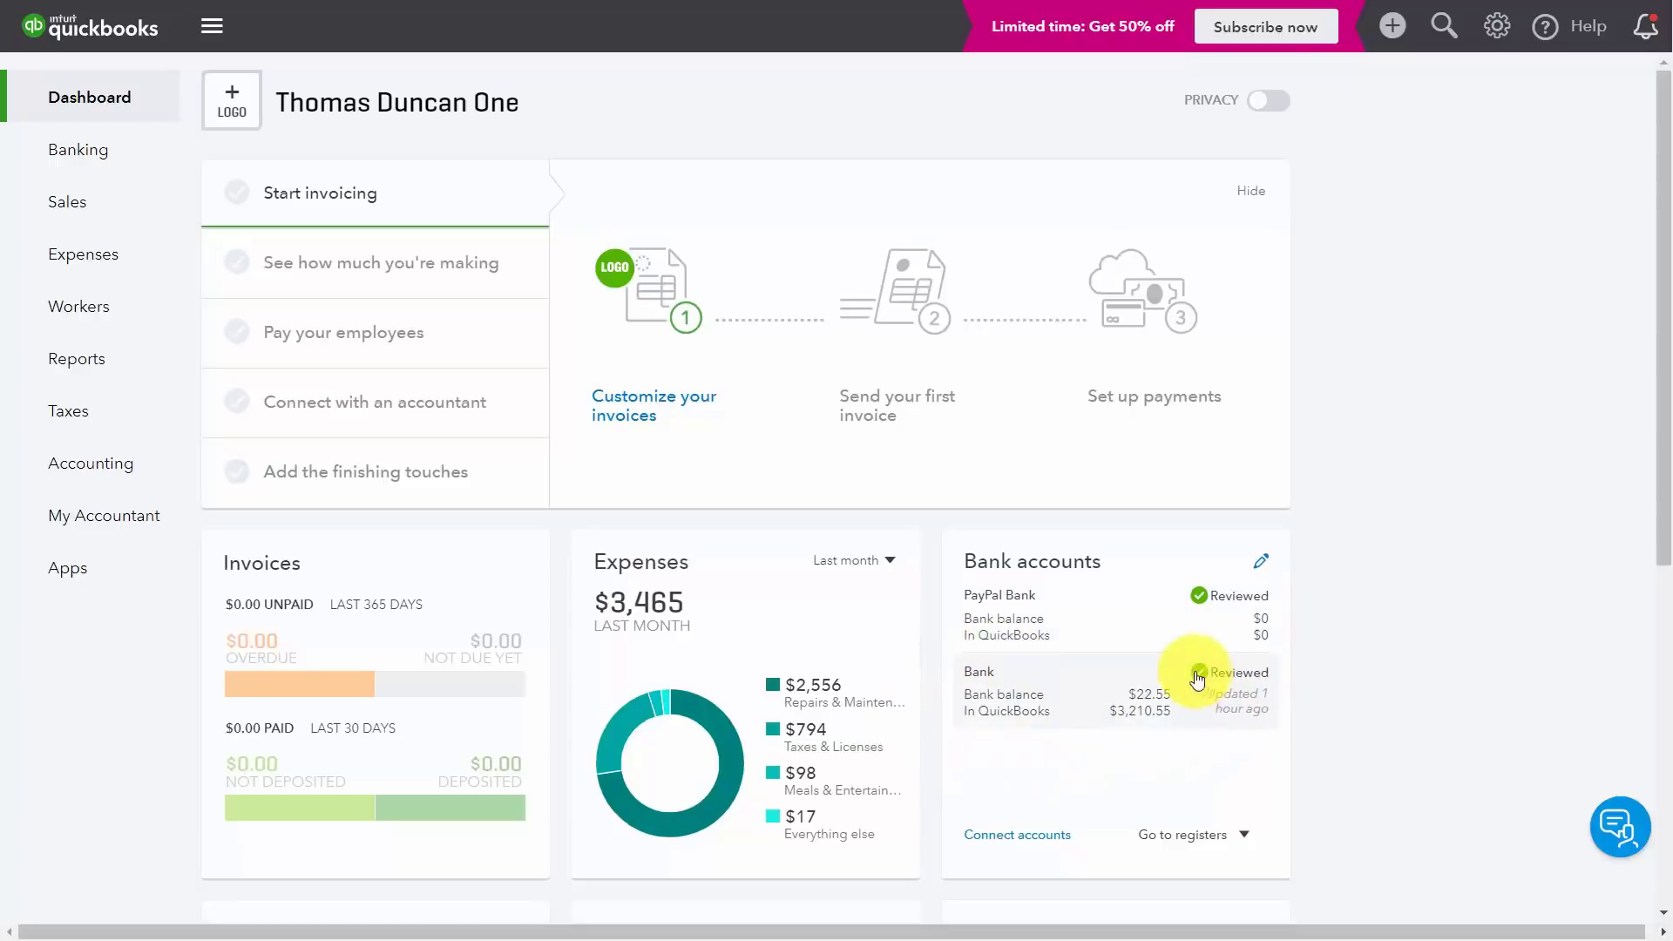
pyautogui.click(1080, 735)
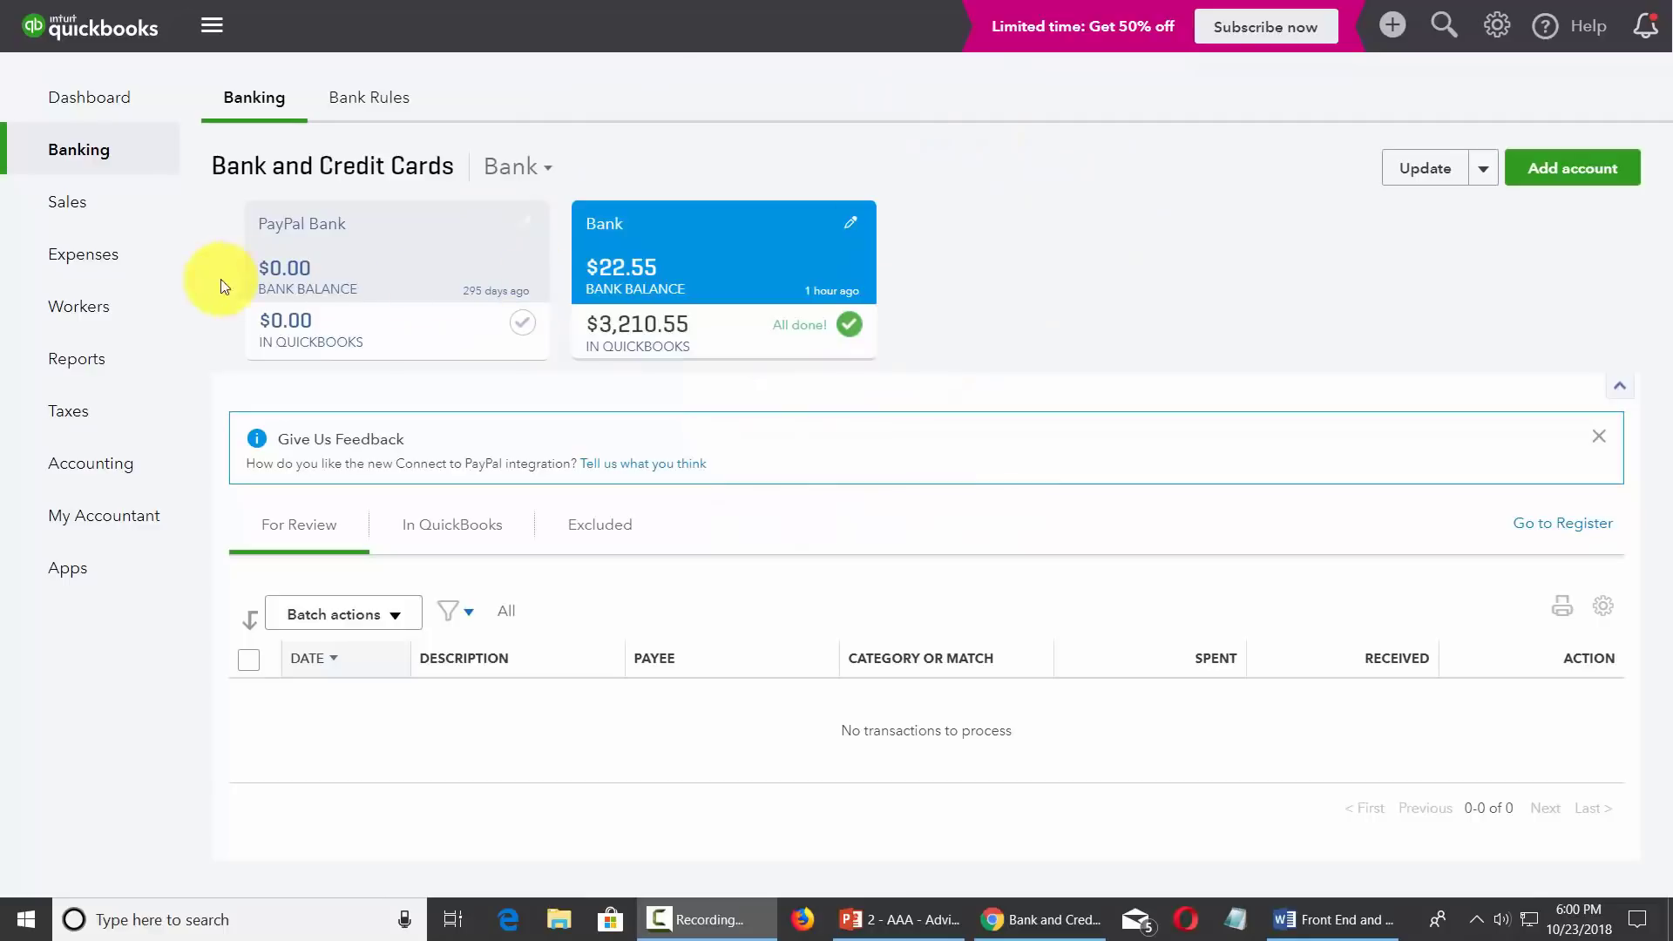
pyautogui.moveTo(112, 263)
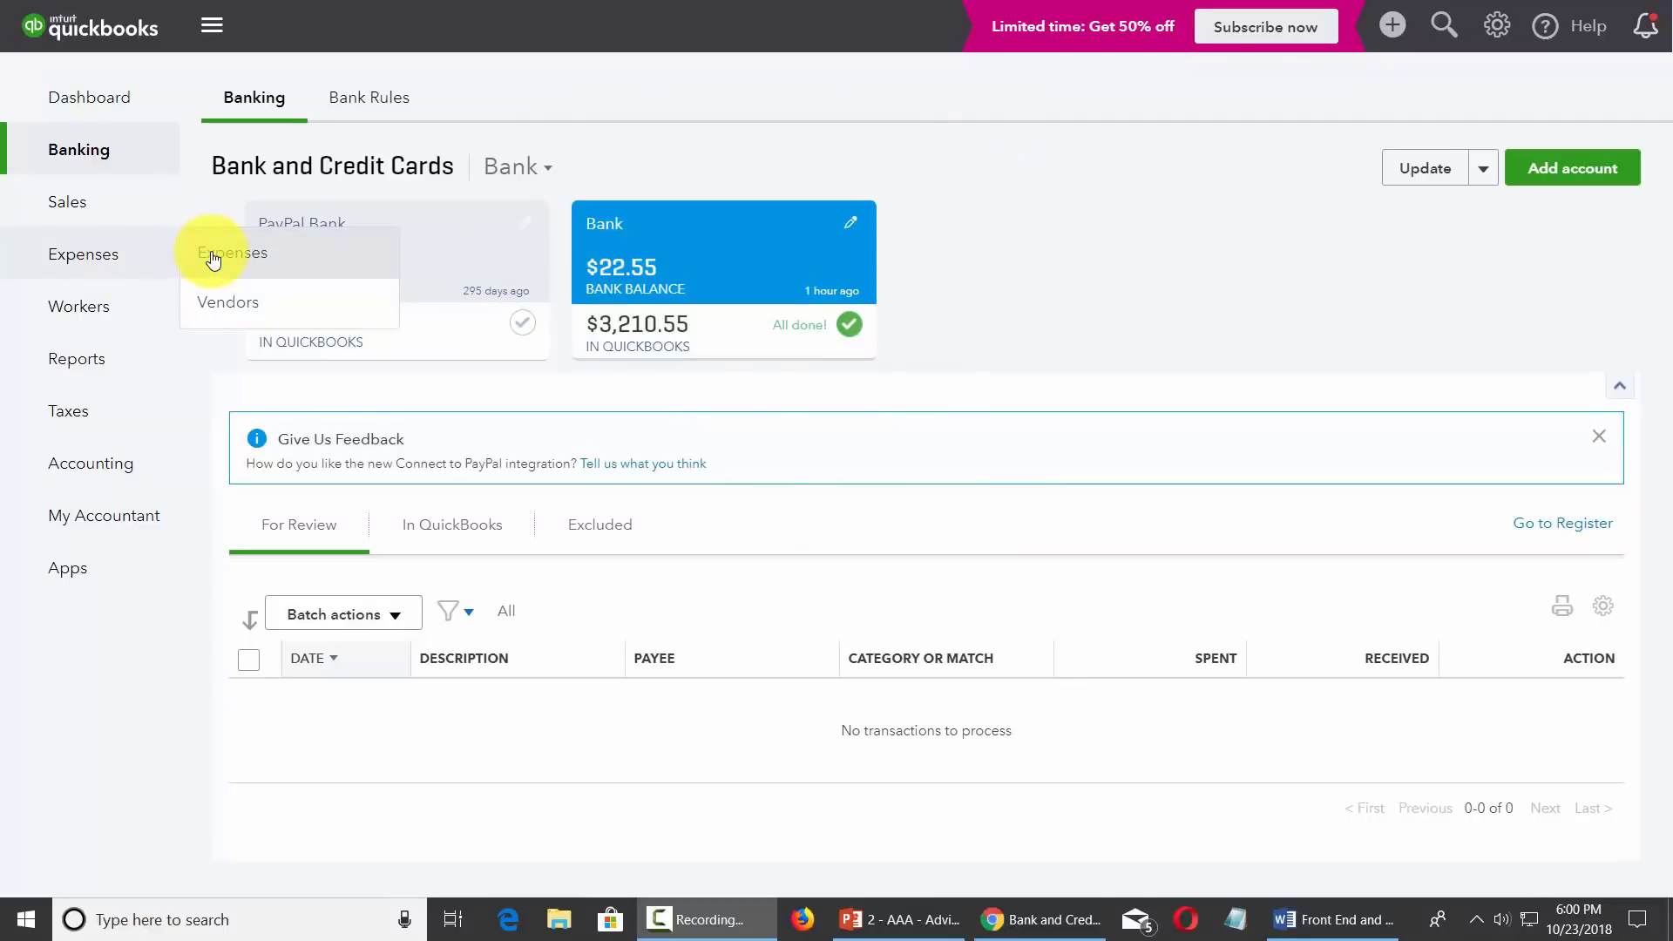
# Step: Add a vendor with their full name, 50.00 hourly billing rate and e-mail address
pyautogui.click(228, 306)
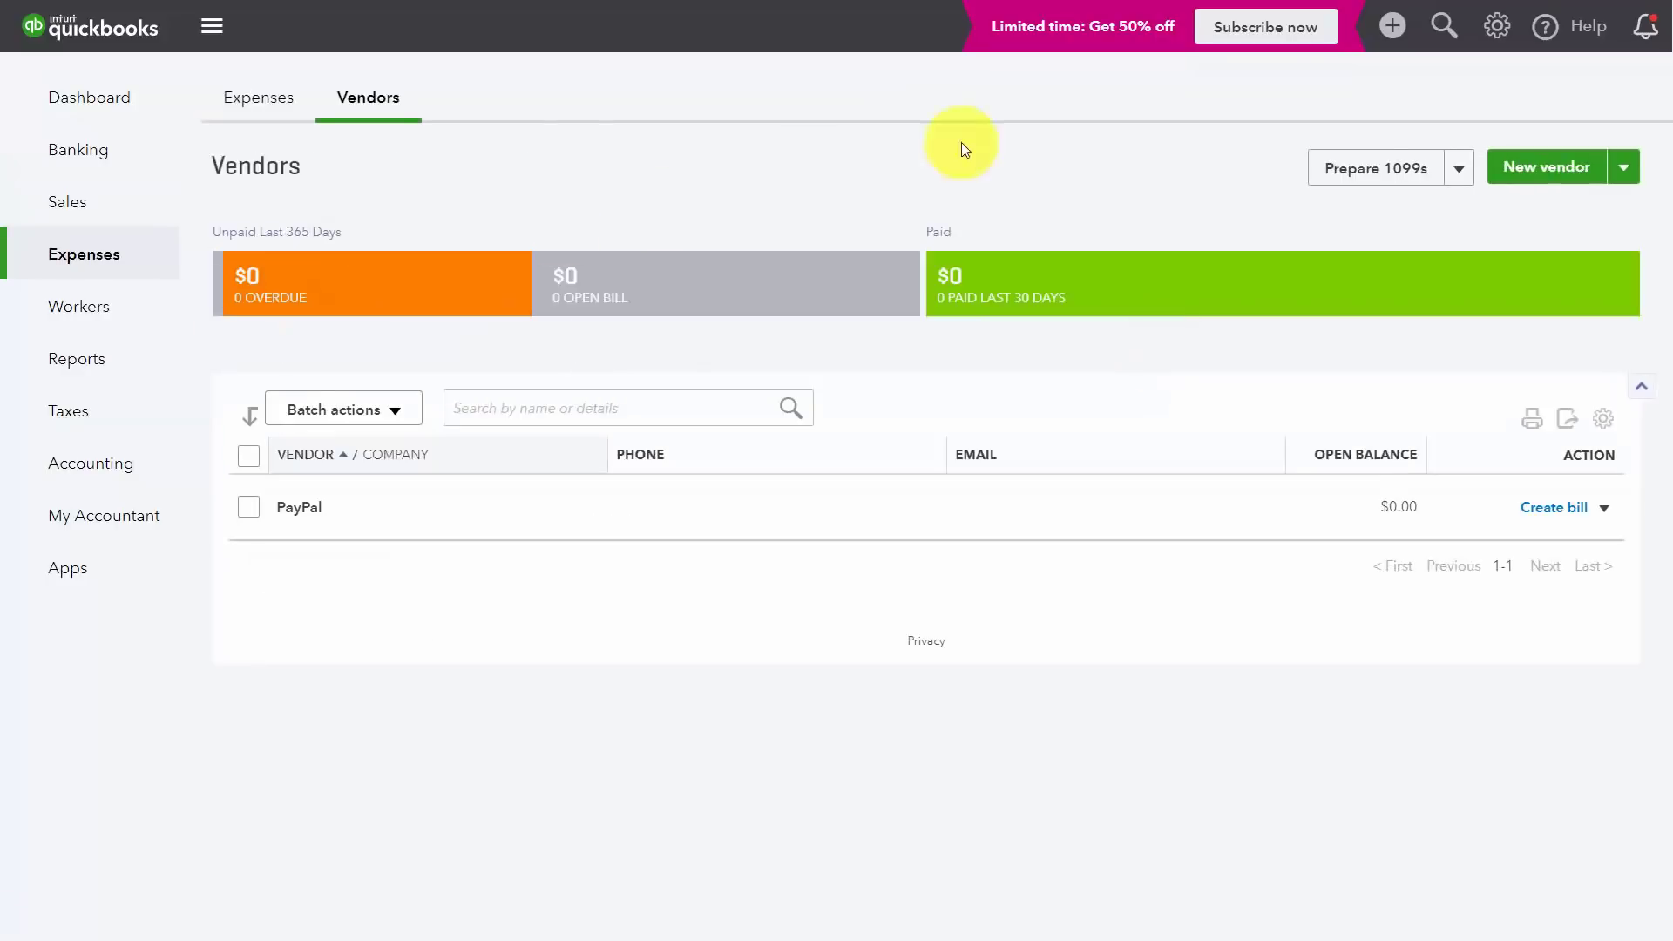
pyautogui.click(1561, 176)
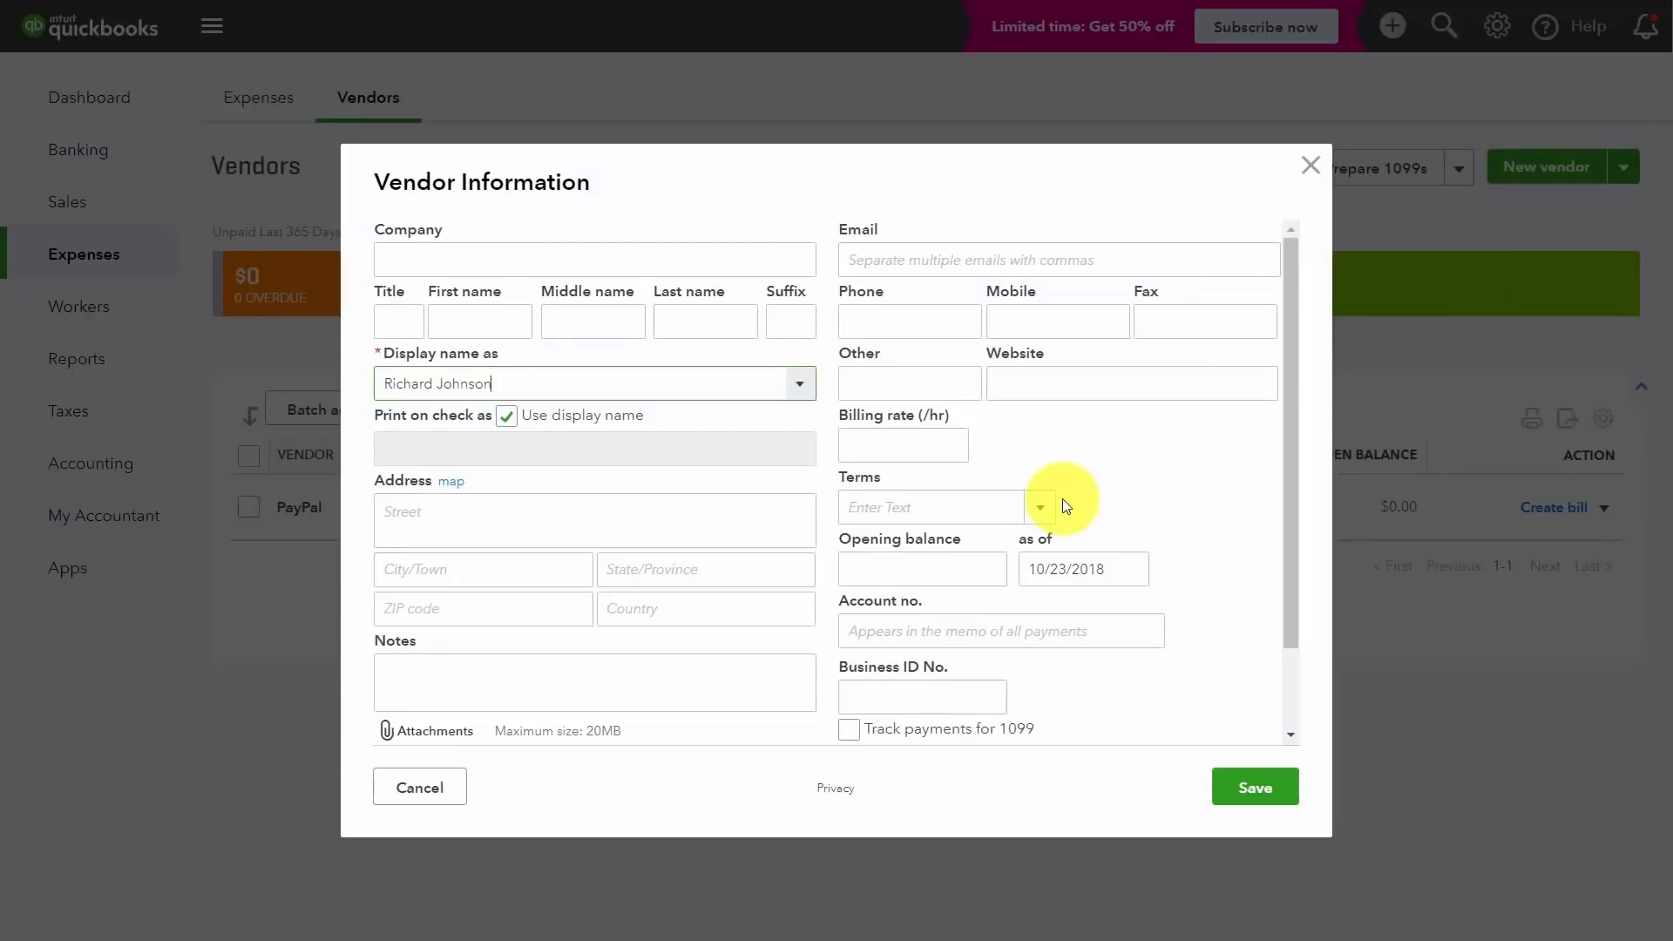
pyautogui.scroll(-2, 959, 375)
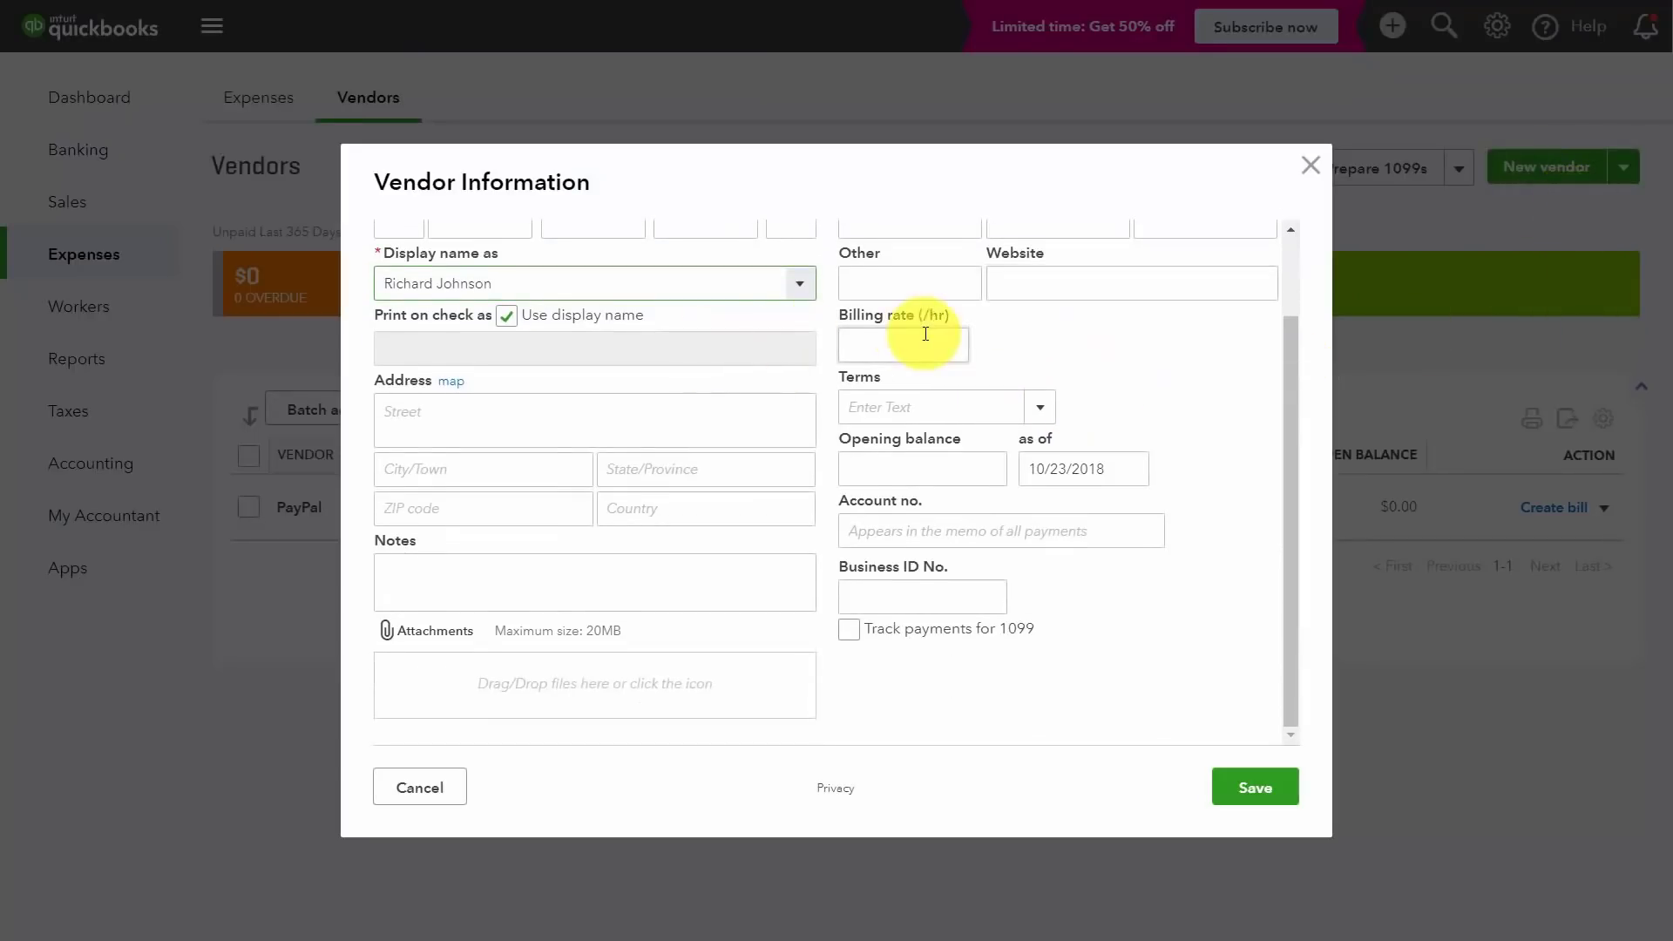
pyautogui.scroll(2, 915, 348)
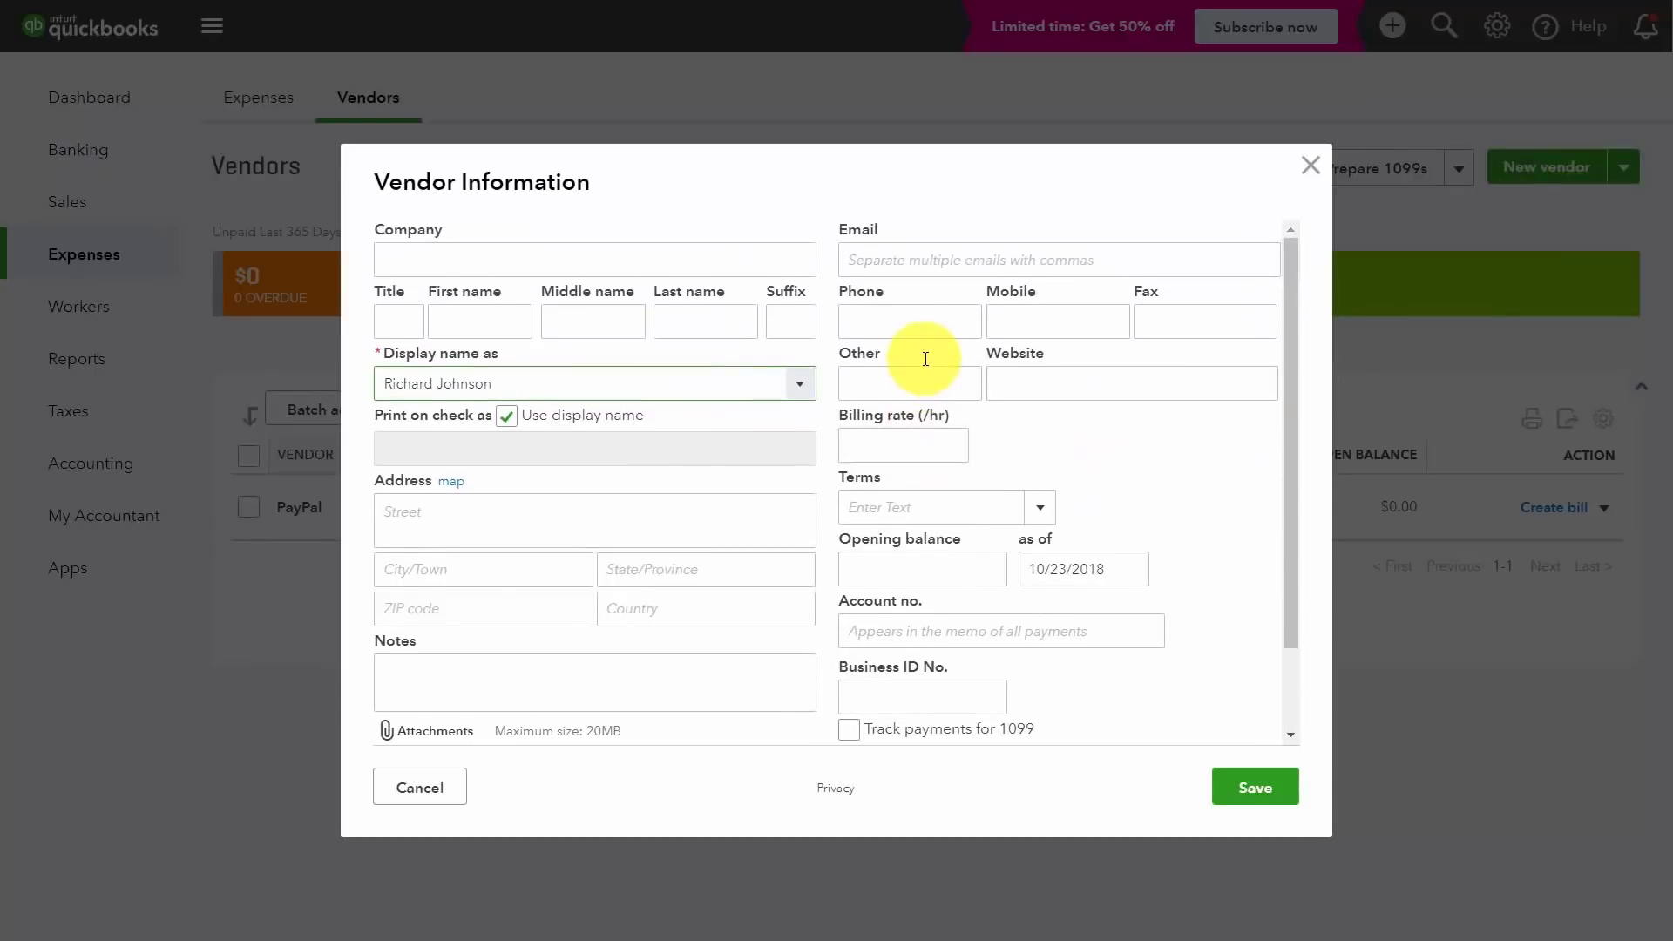
pyautogui.click(908, 439)
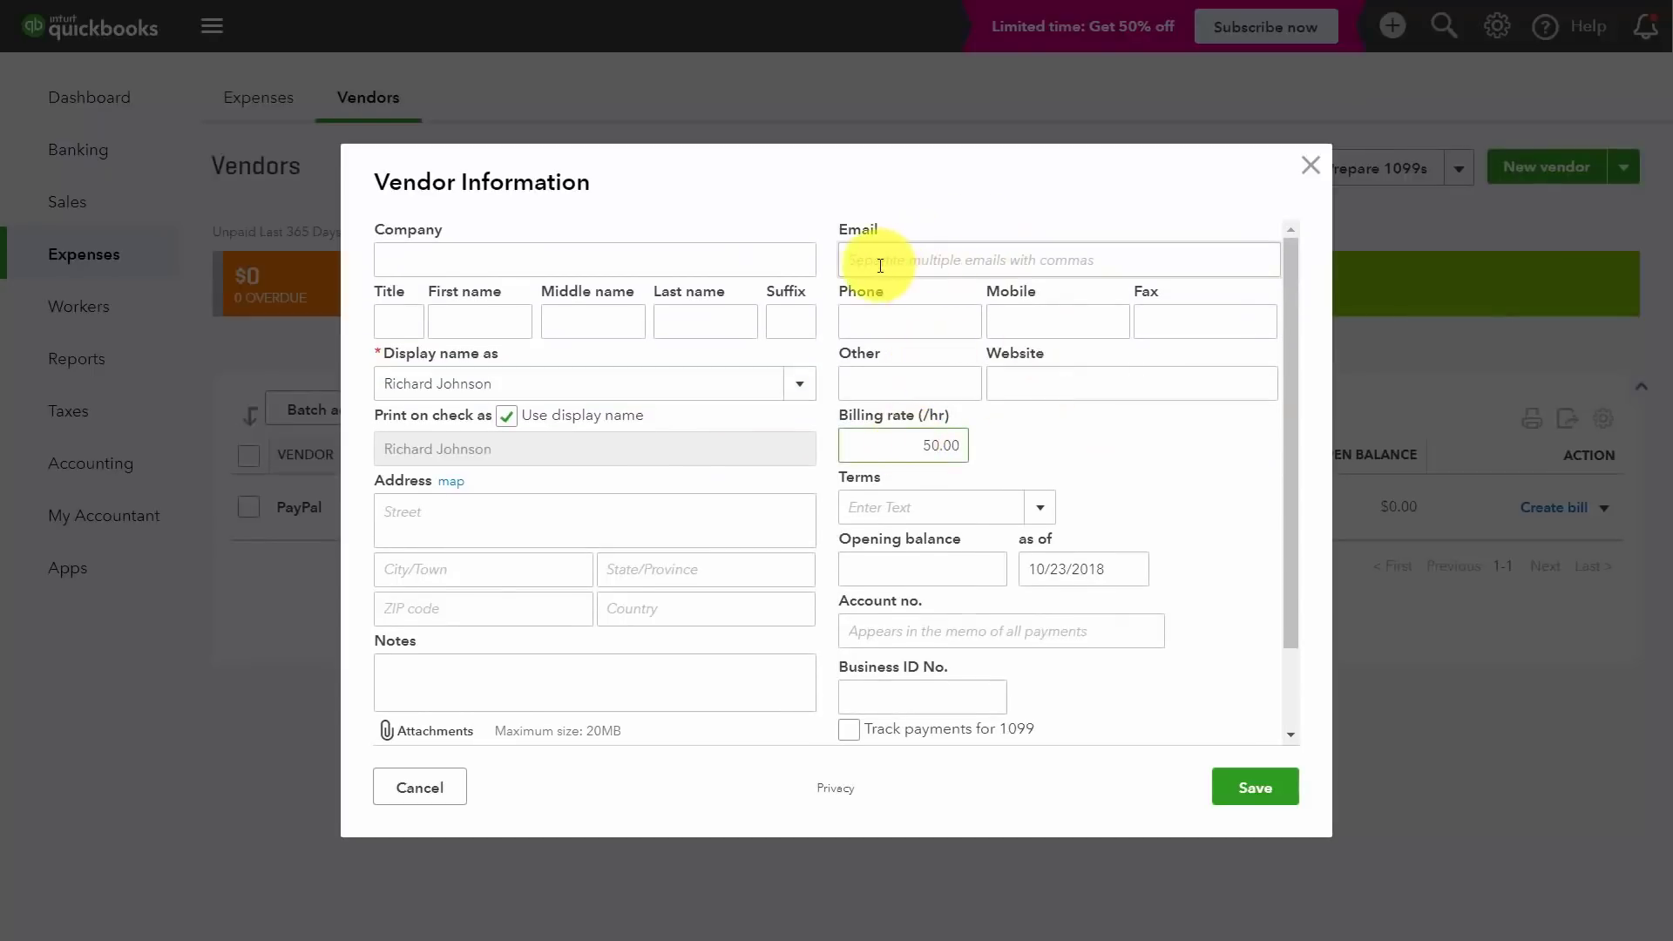
pyautogui.click(920, 264)
pyautogui.hotkey('ctrl', 'v')
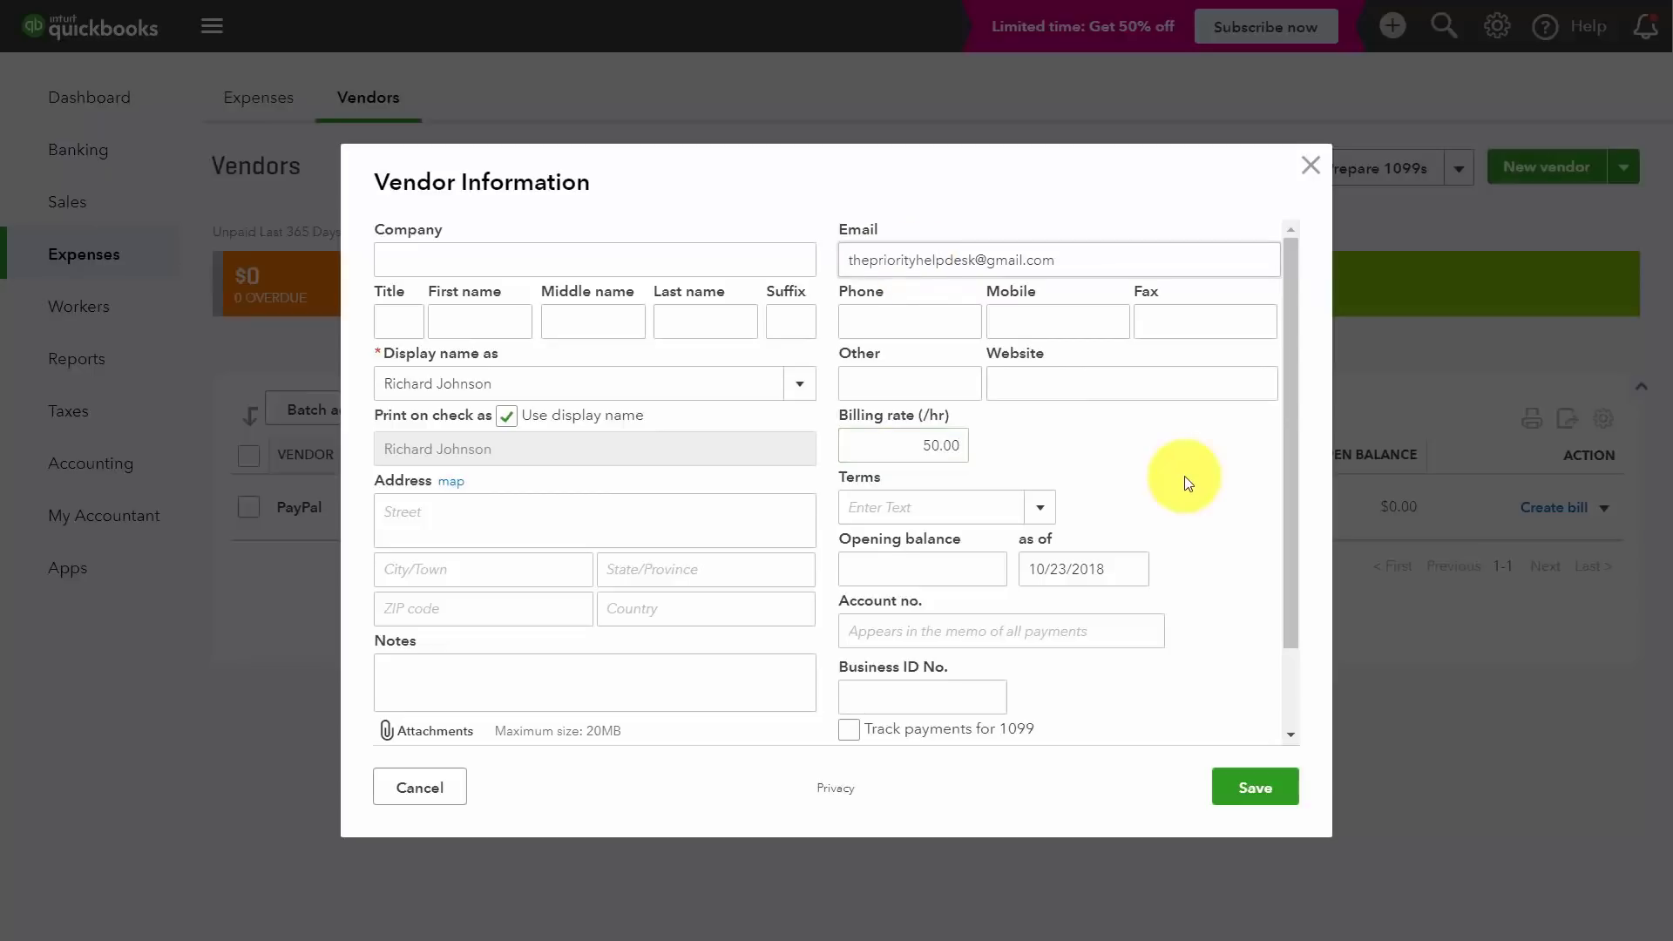
pyautogui.scroll(-1, 910, 319)
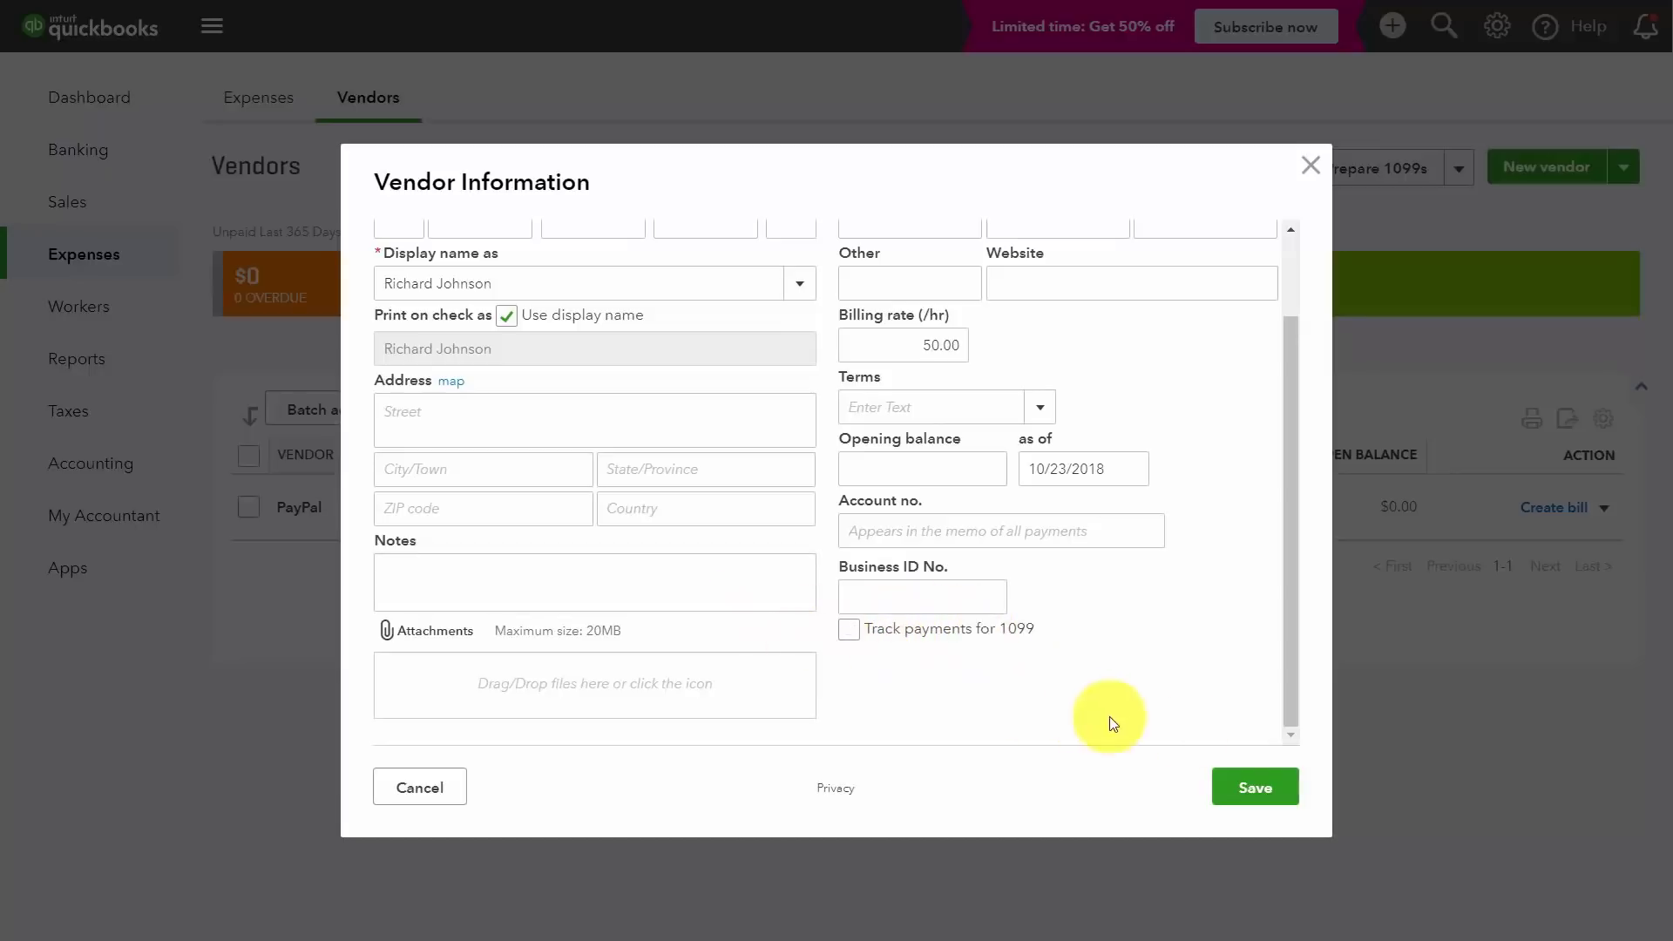
pyautogui.click(1228, 778)
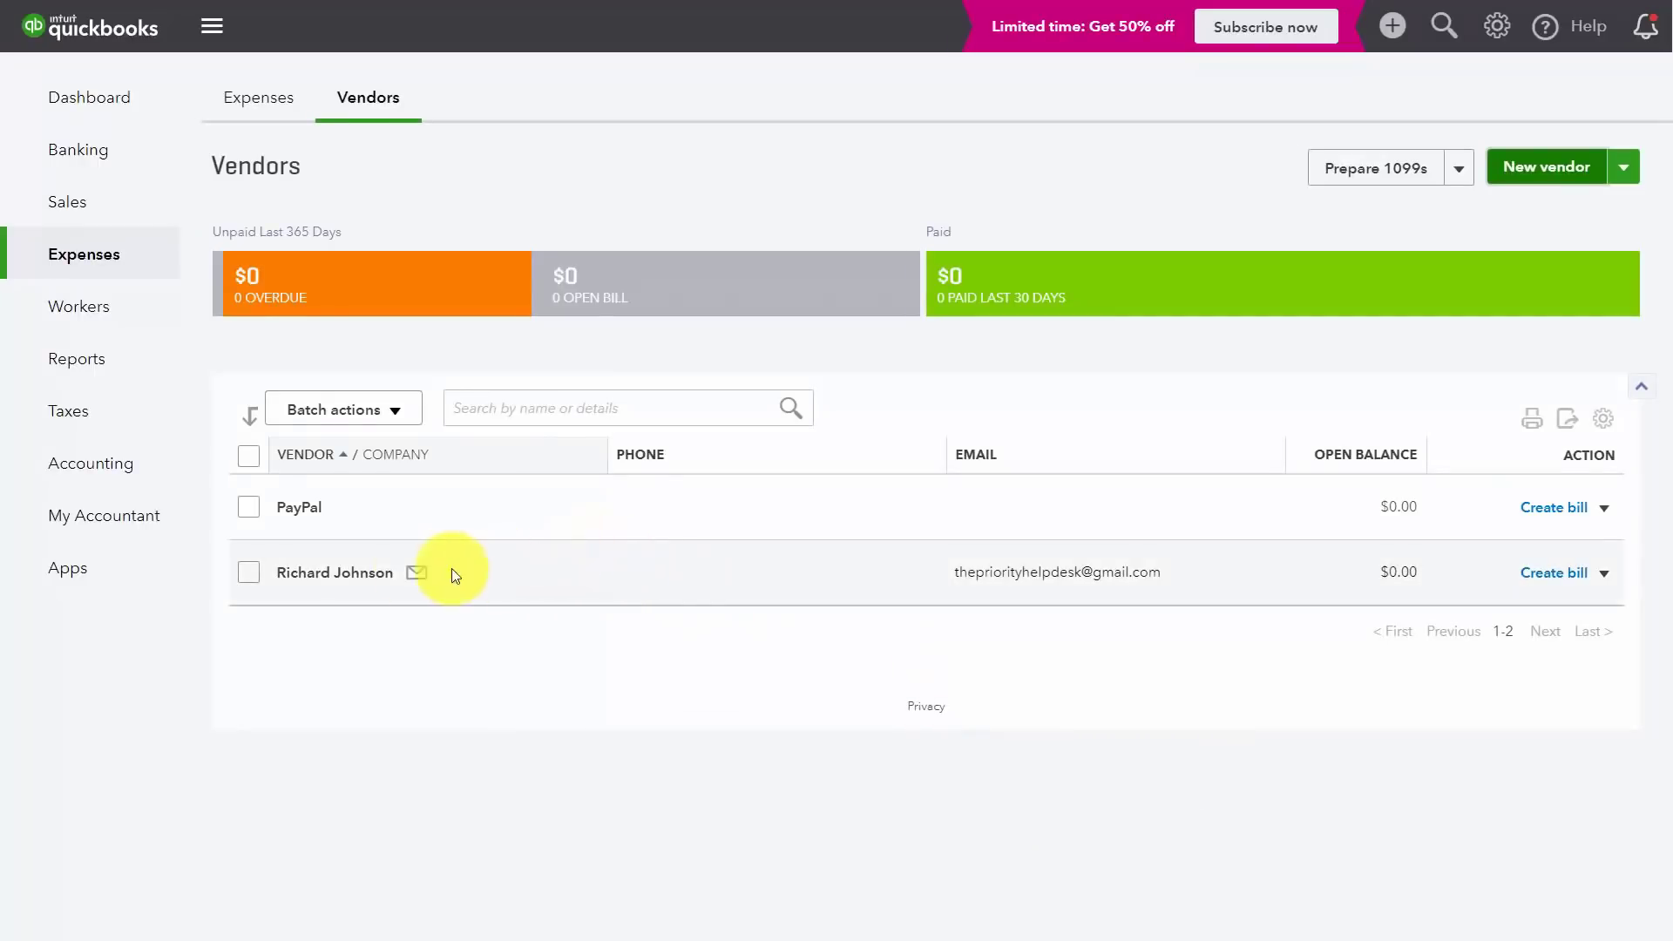
# Step: Start a new Expense for the new vendor from their detail page, paid from Bank
pyautogui.click(340, 575)
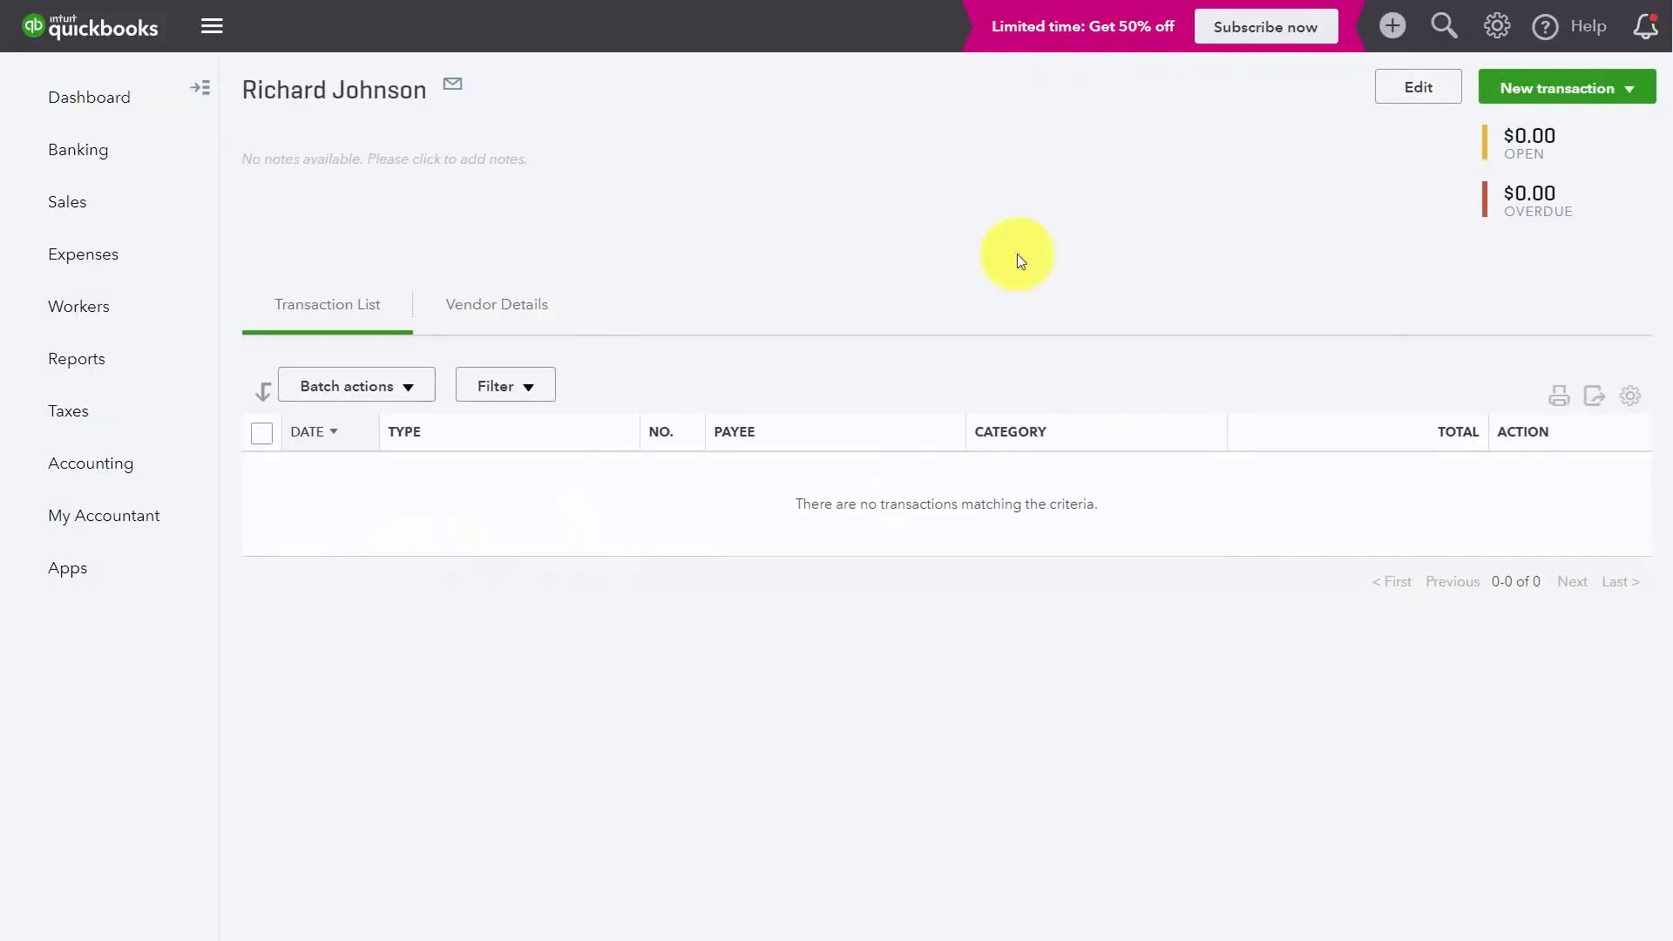
pyautogui.click(1626, 98)
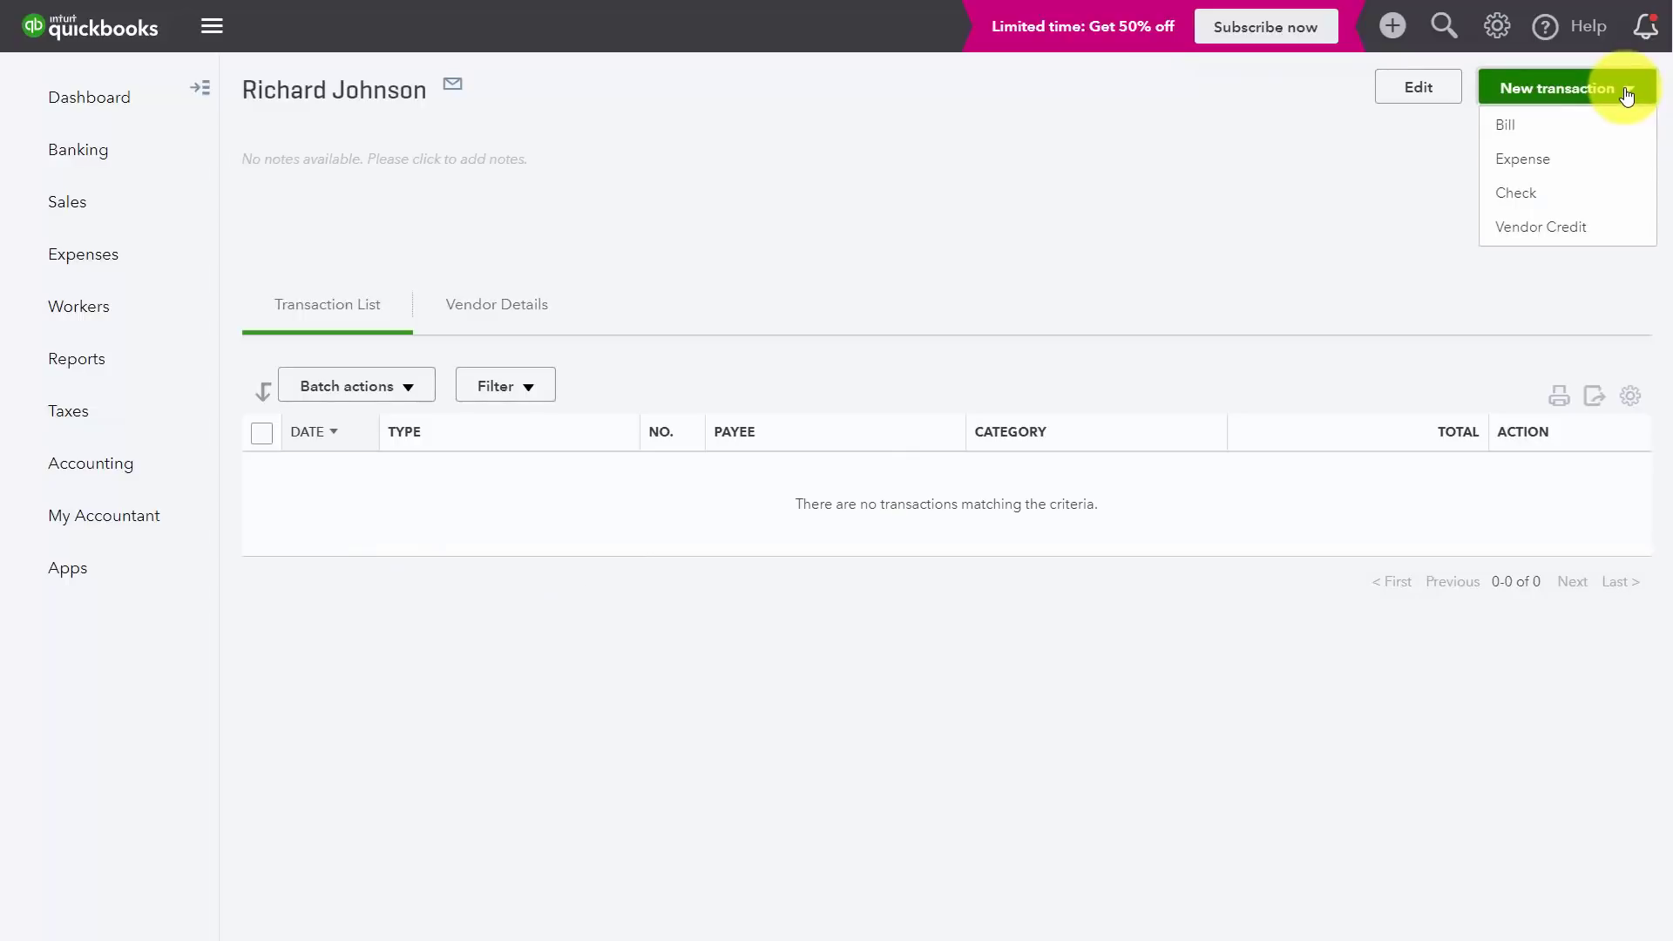
pyautogui.click(1536, 166)
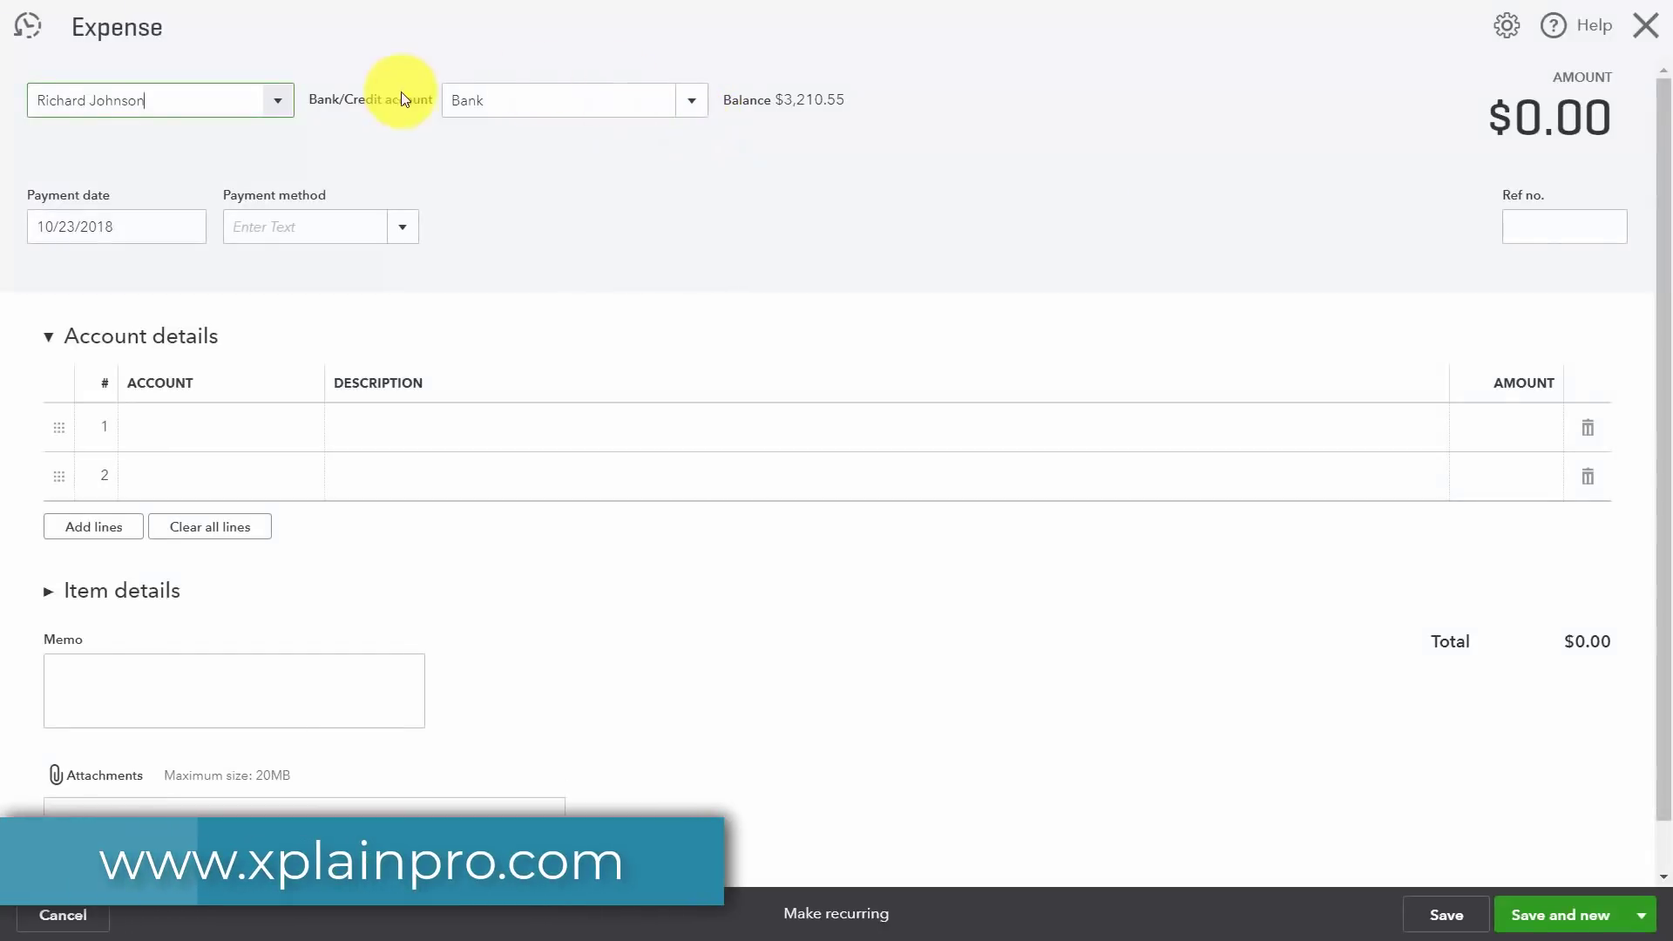
# Step: Record a $205.00 Cash expense to Contractors described 'Created Graphics', then save and close
pyautogui.click(403, 225)
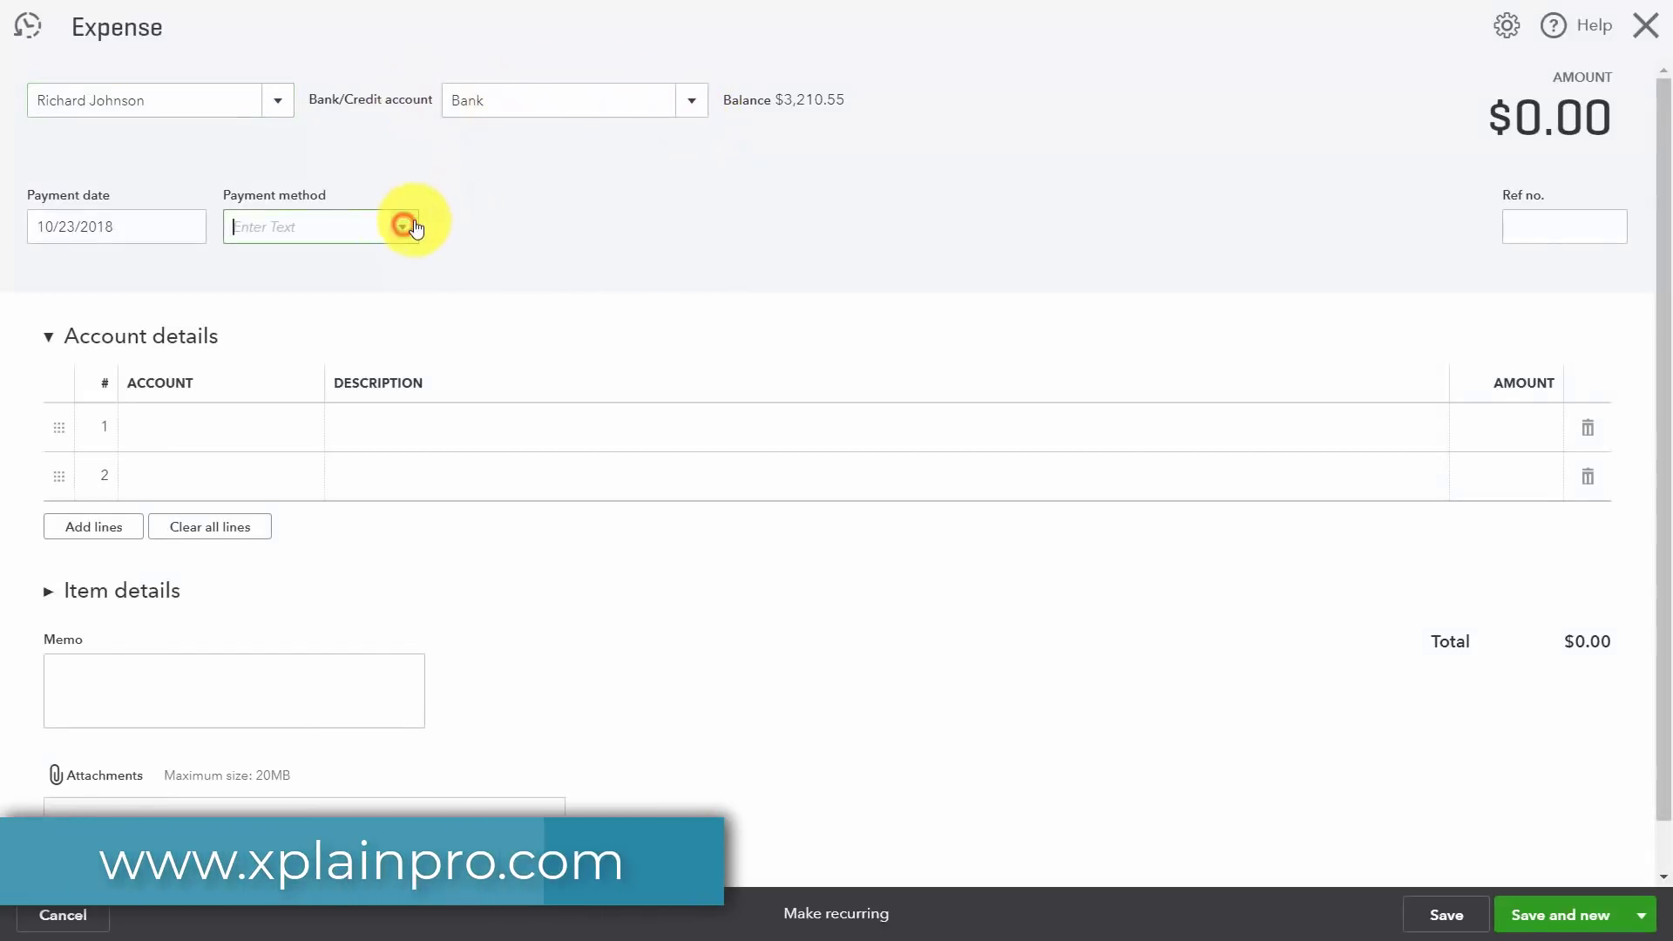
pyautogui.click(248, 310)
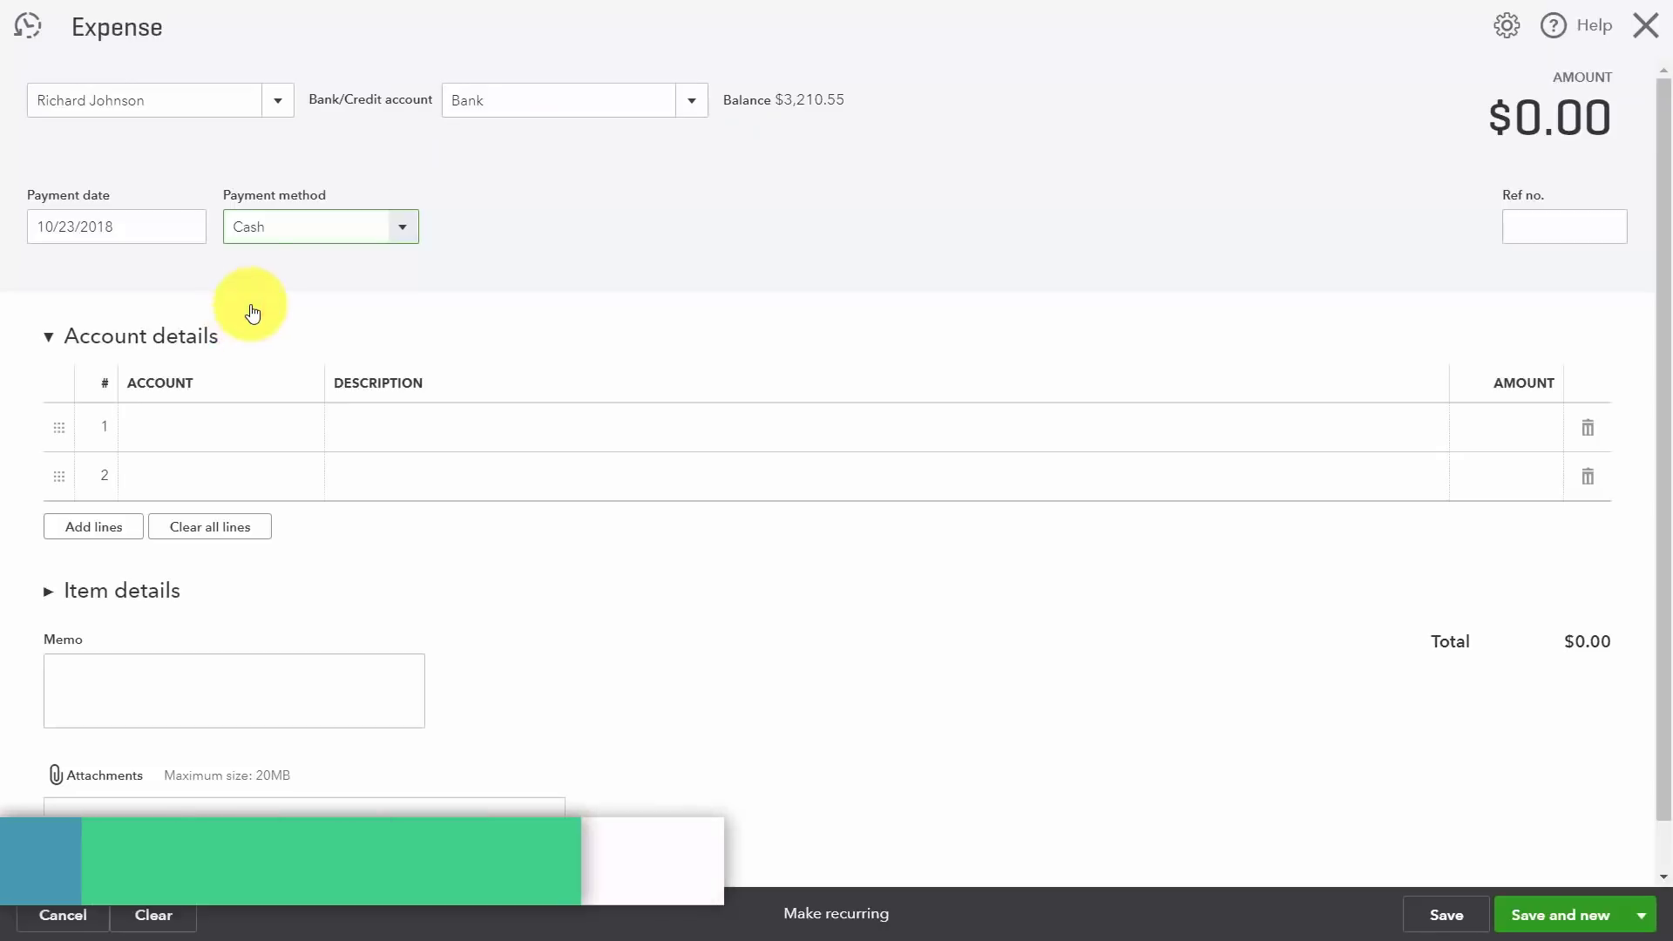
pyautogui.click(685, 101)
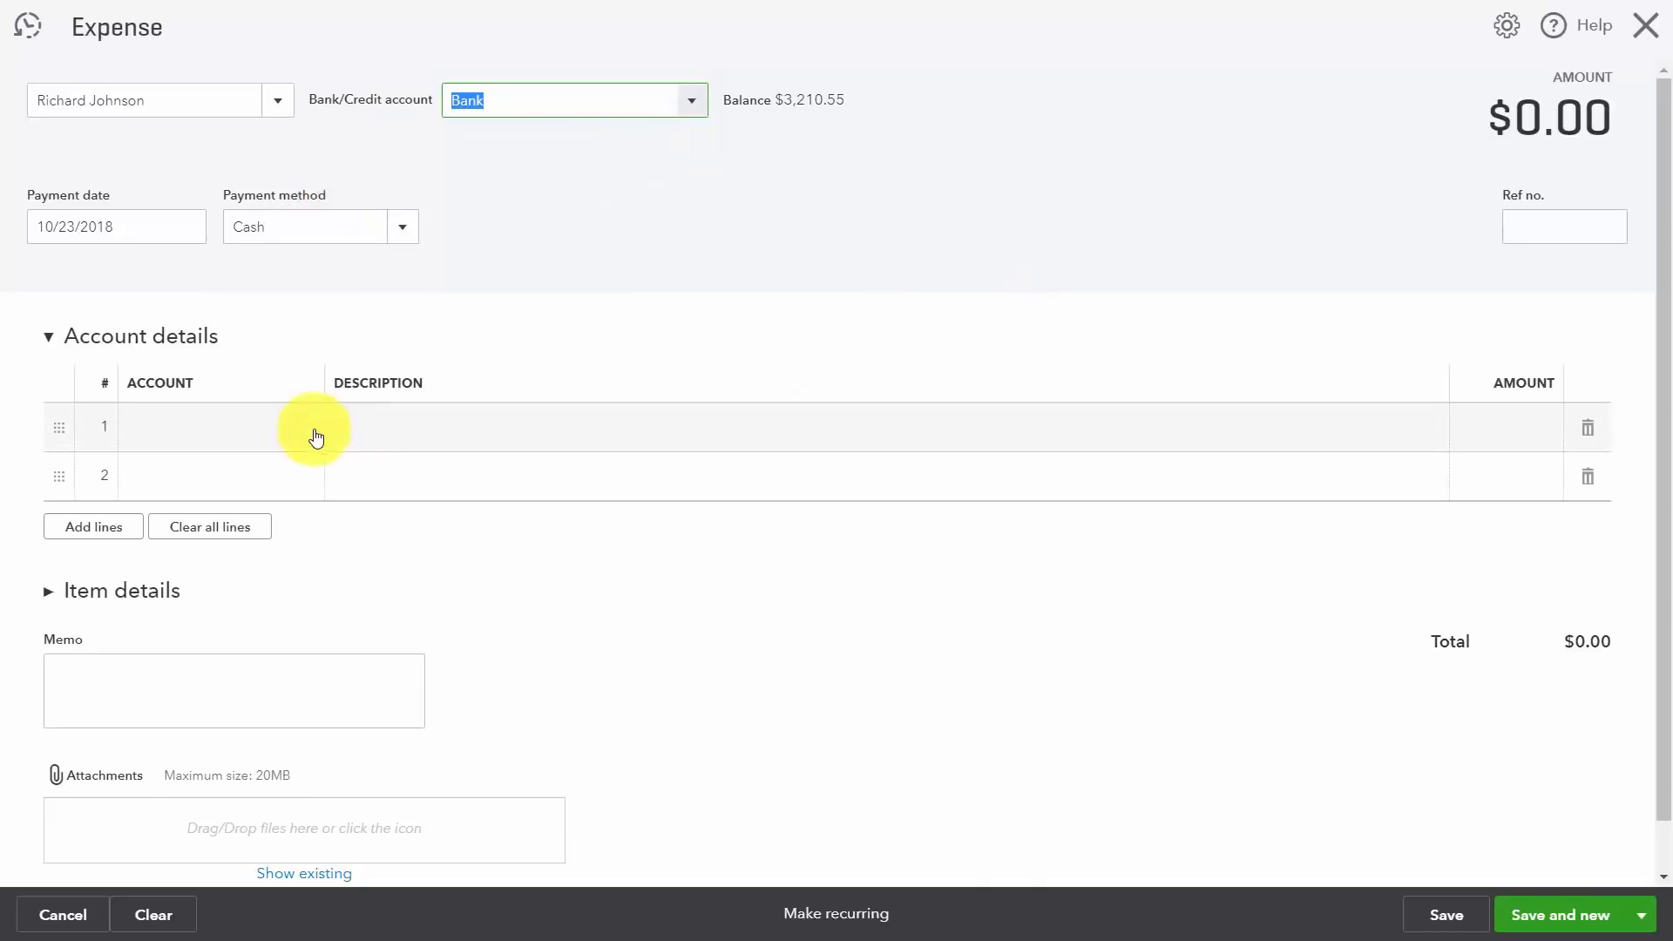
pyautogui.click(243, 430)
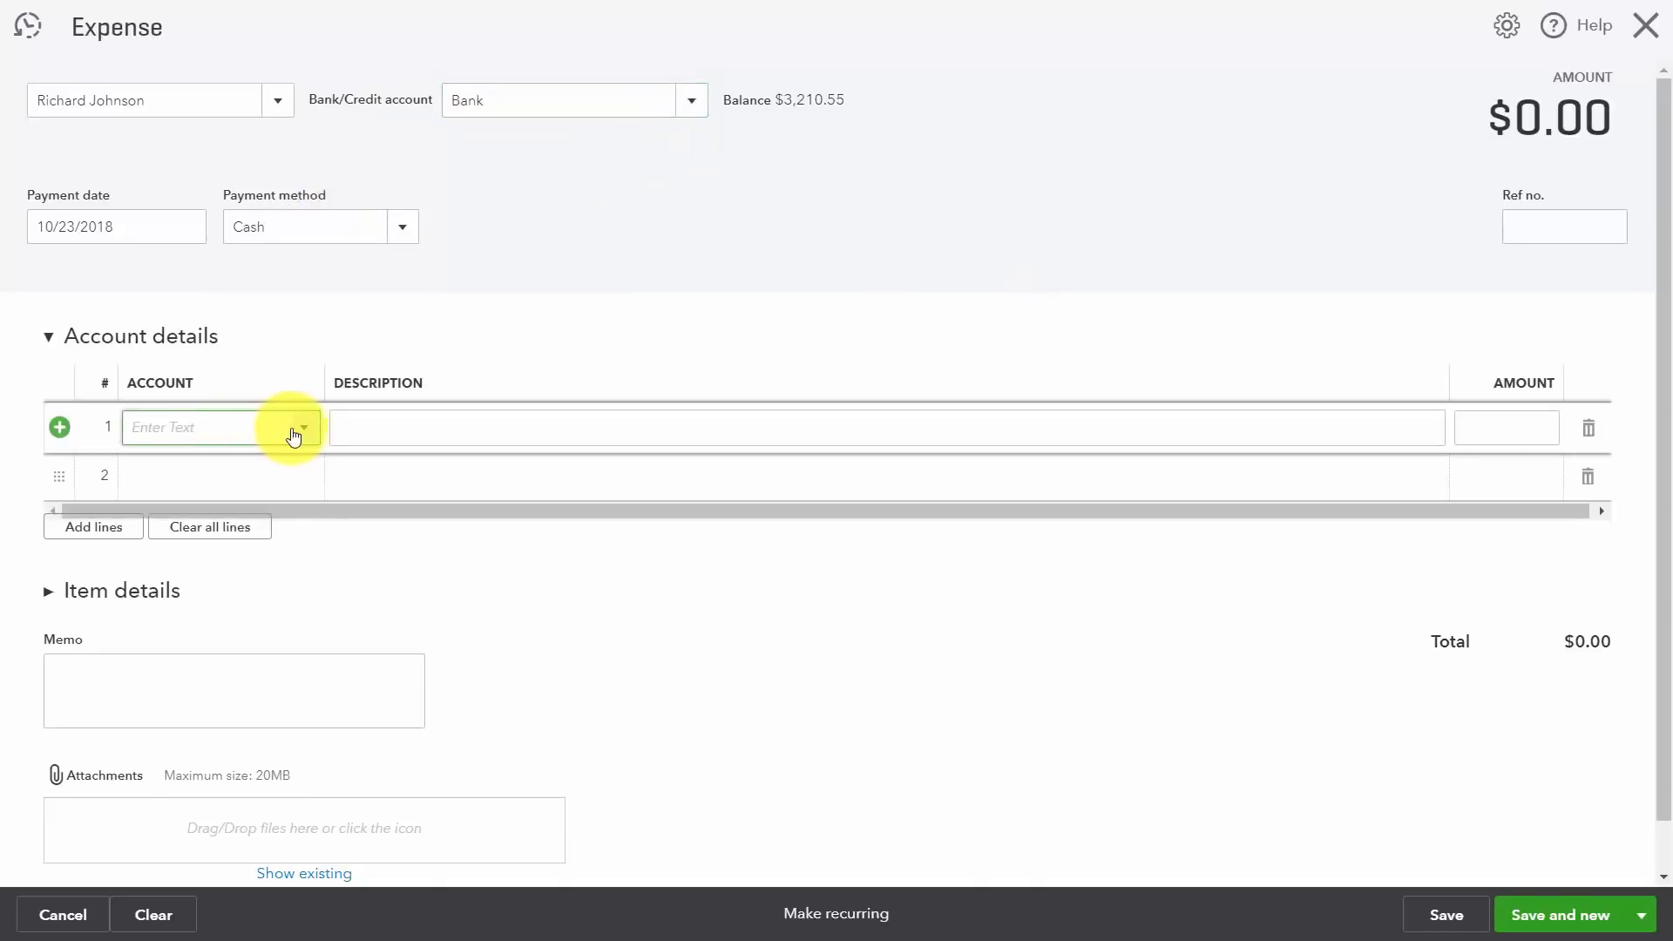
pyautogui.click(294, 436)
pyautogui.click(174, 610)
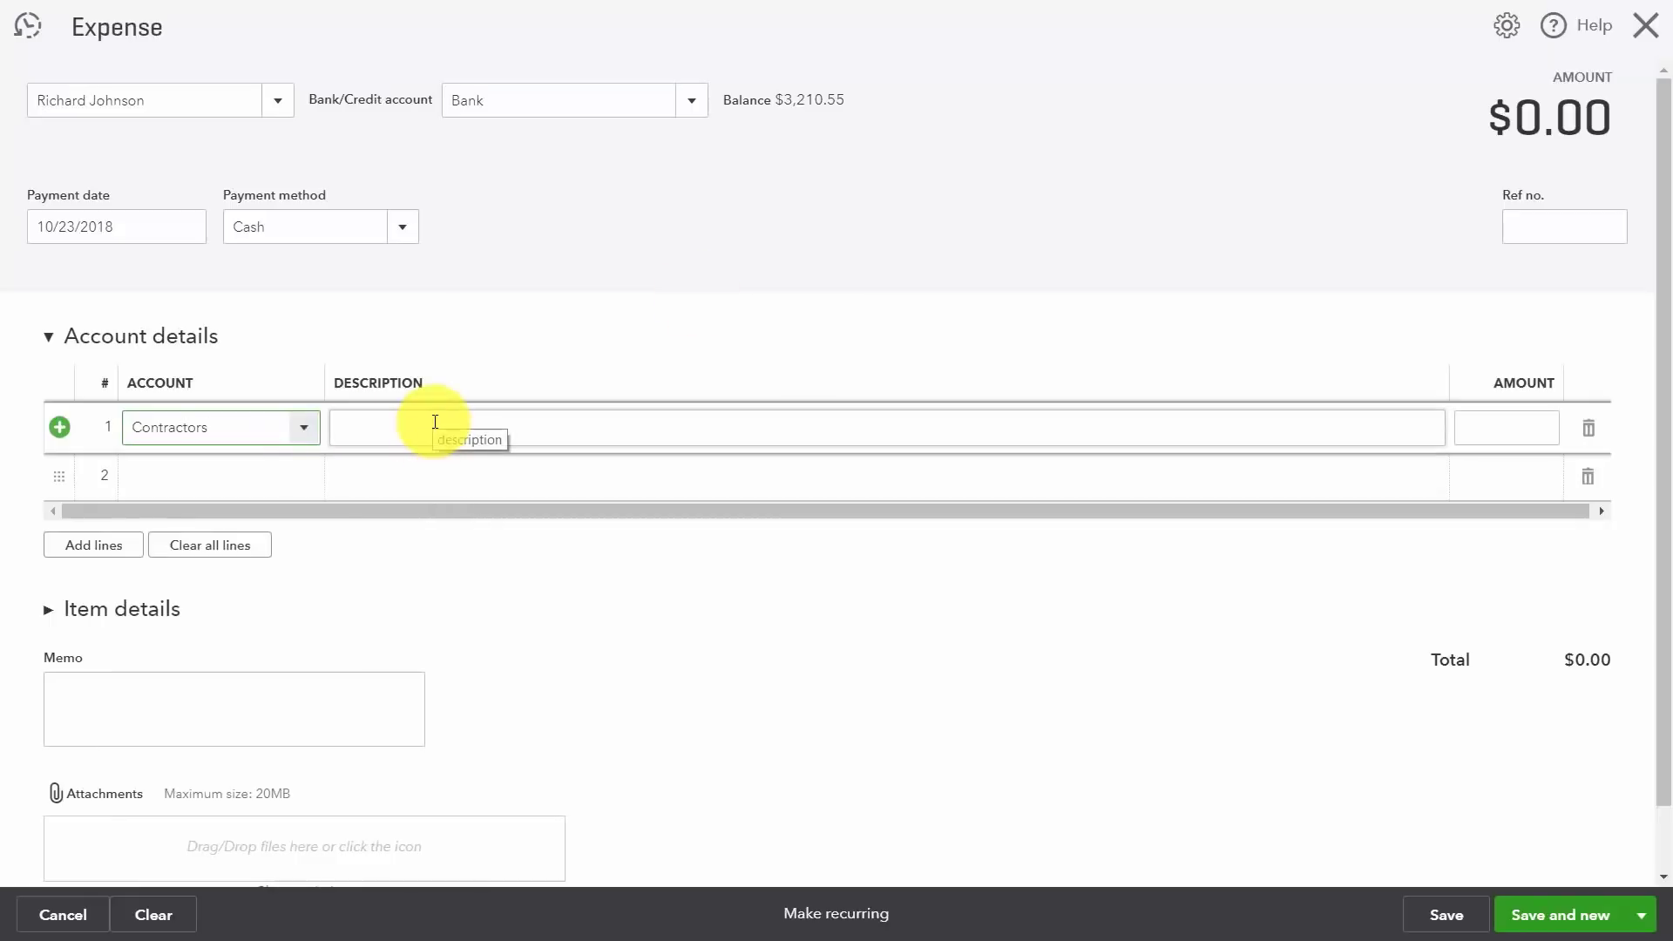
pyautogui.write('Created Graphics')
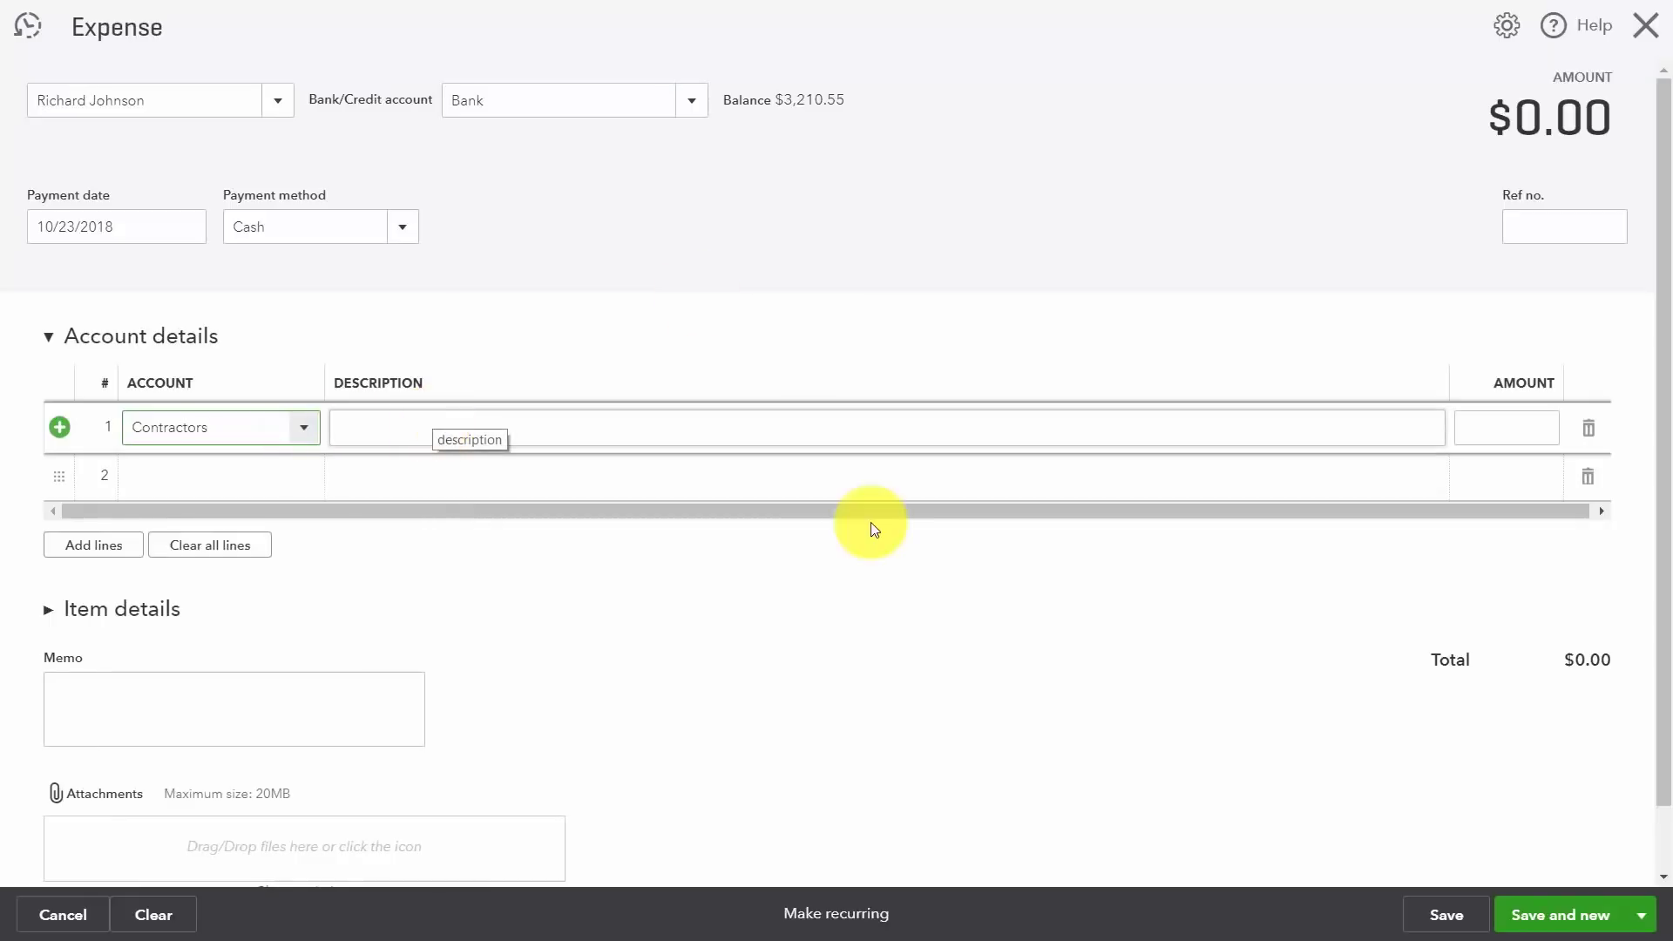
pyautogui.click(872, 528)
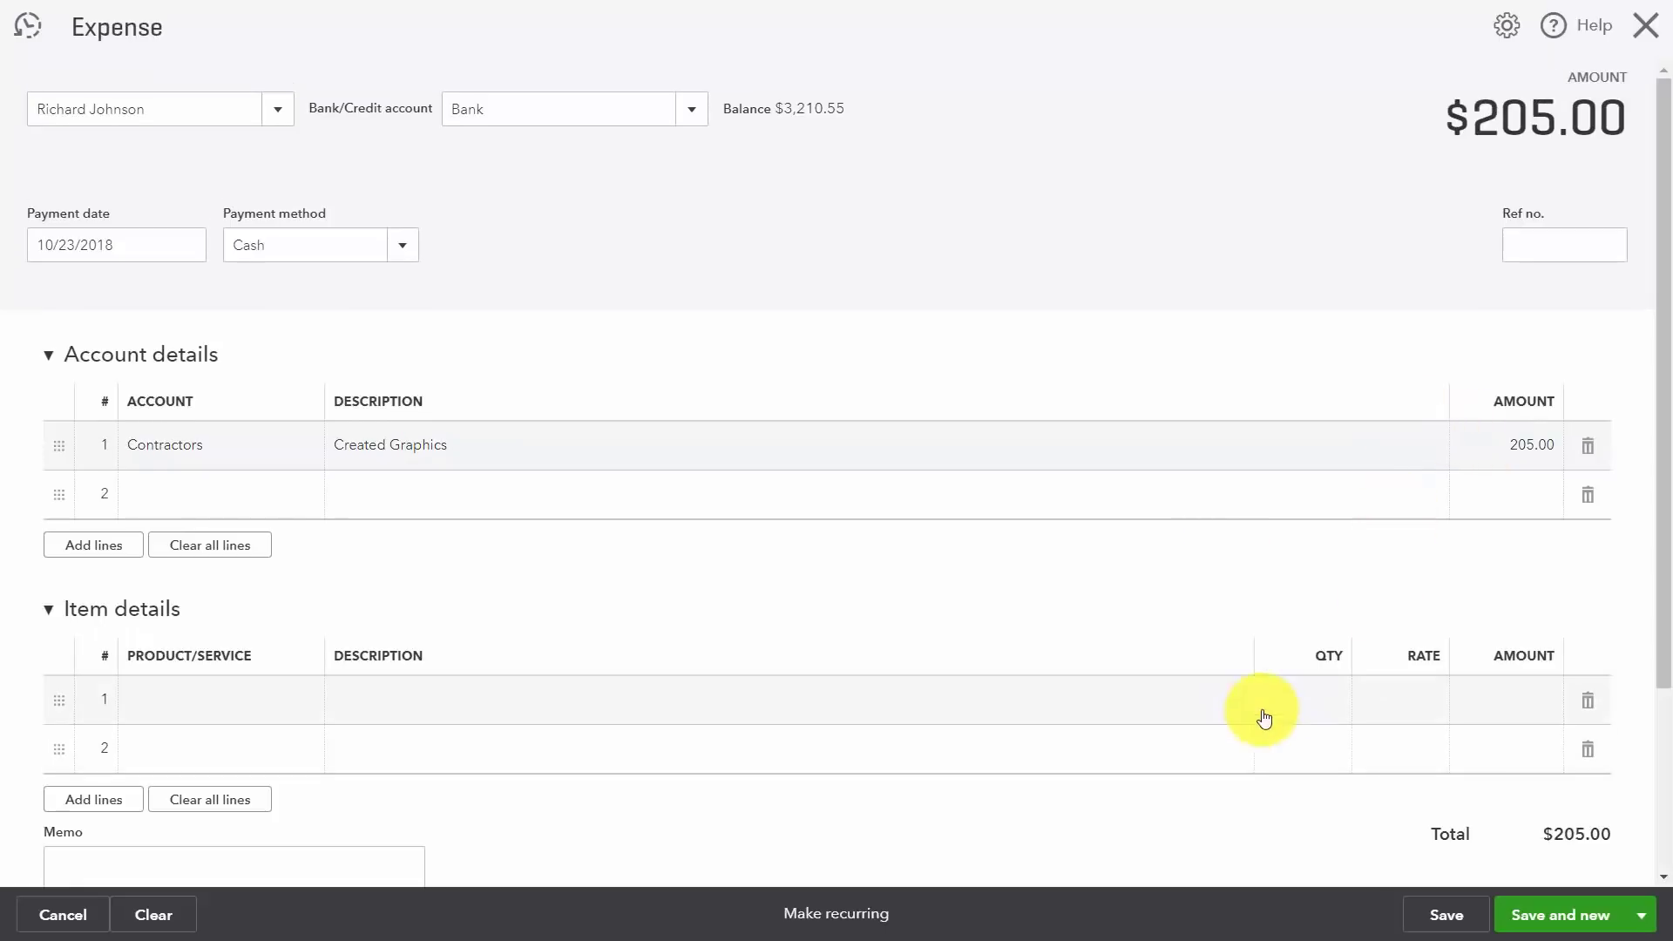
pyautogui.click(1641, 915)
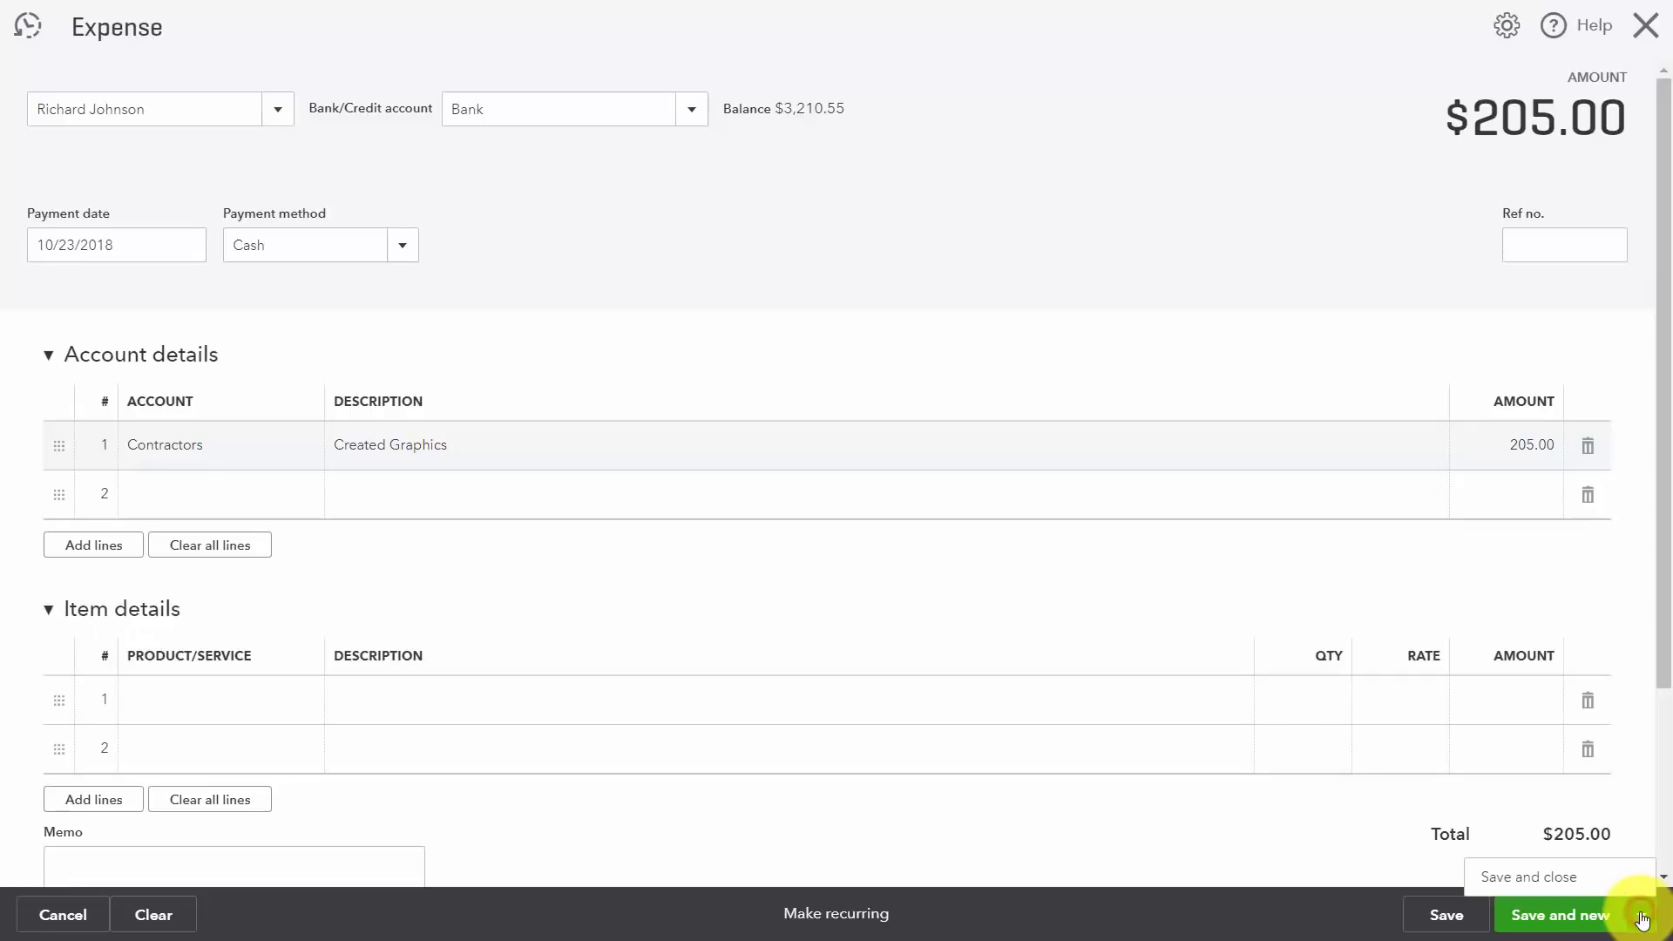
pyautogui.click(1539, 878)
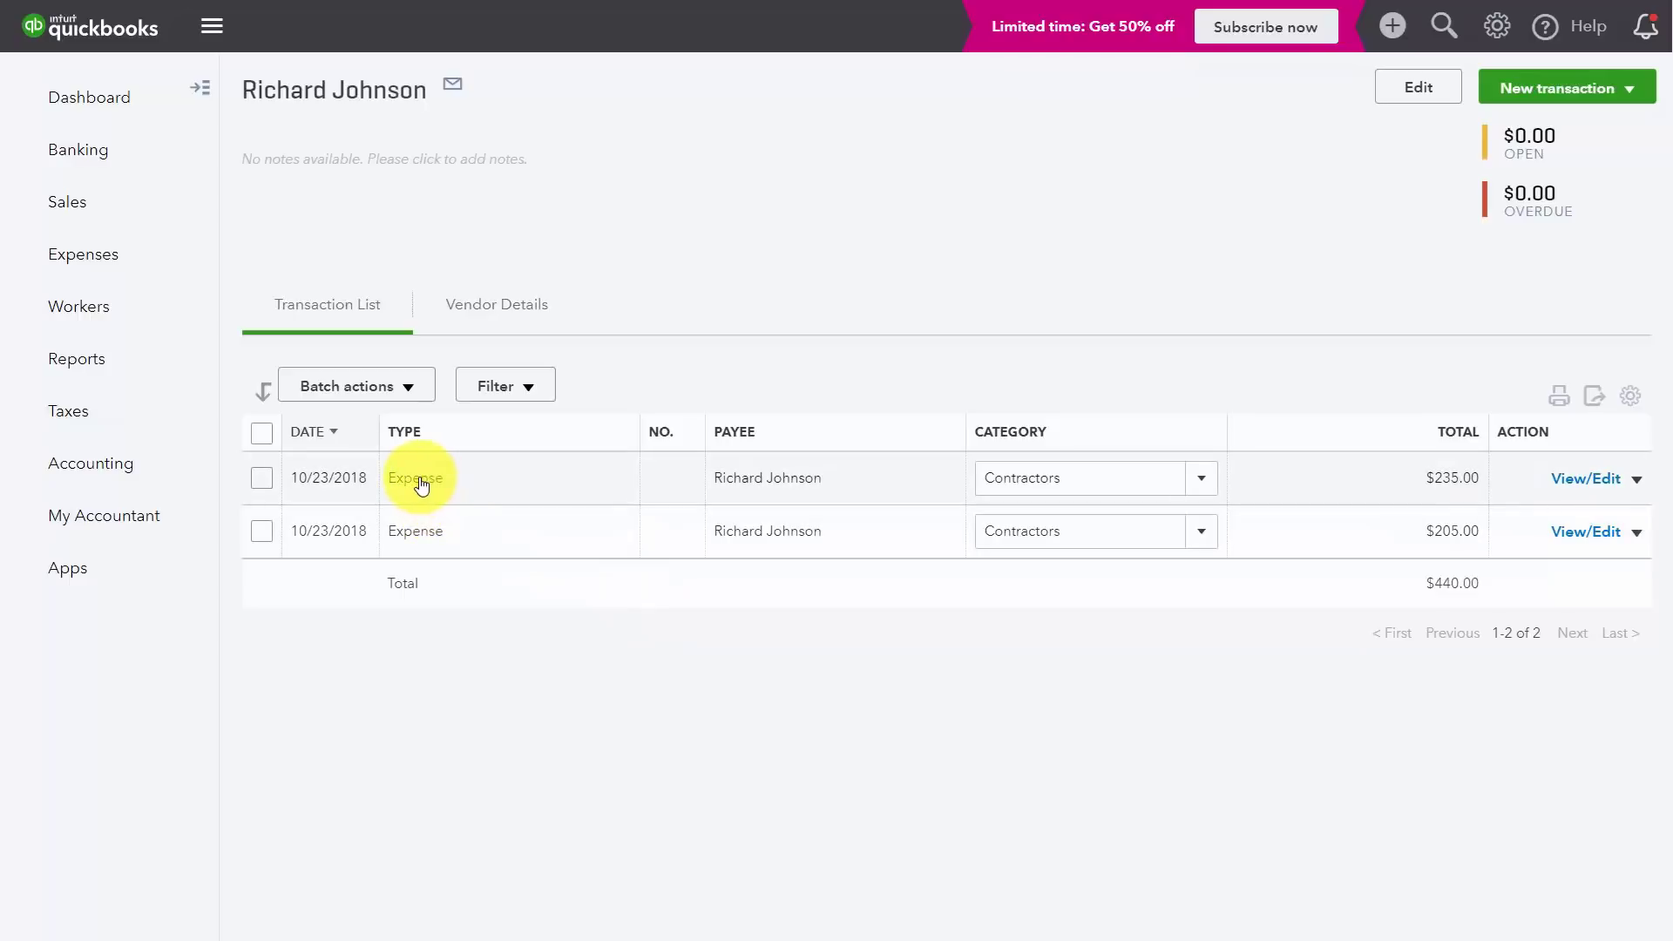
# Step: Open the $235.00 Contractors expense on the vendor's list for editing
pyautogui.click(1598, 481)
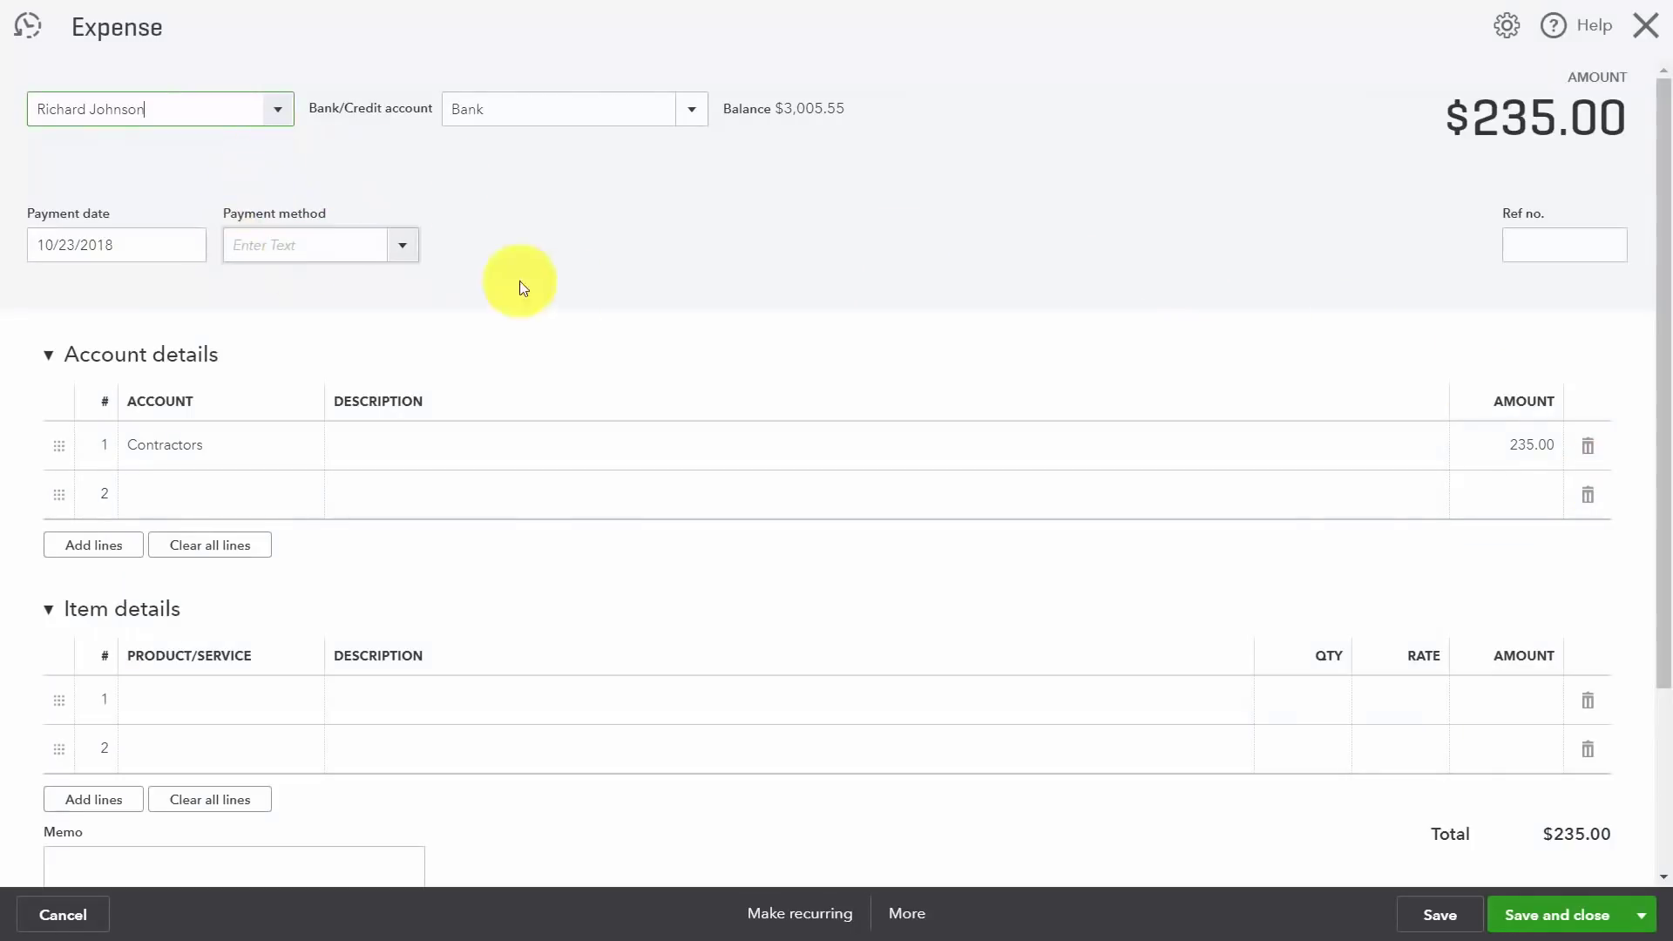
# Step: Change the $235.00 expense's payment method to Cash, then save and close it
pyautogui.click(409, 245)
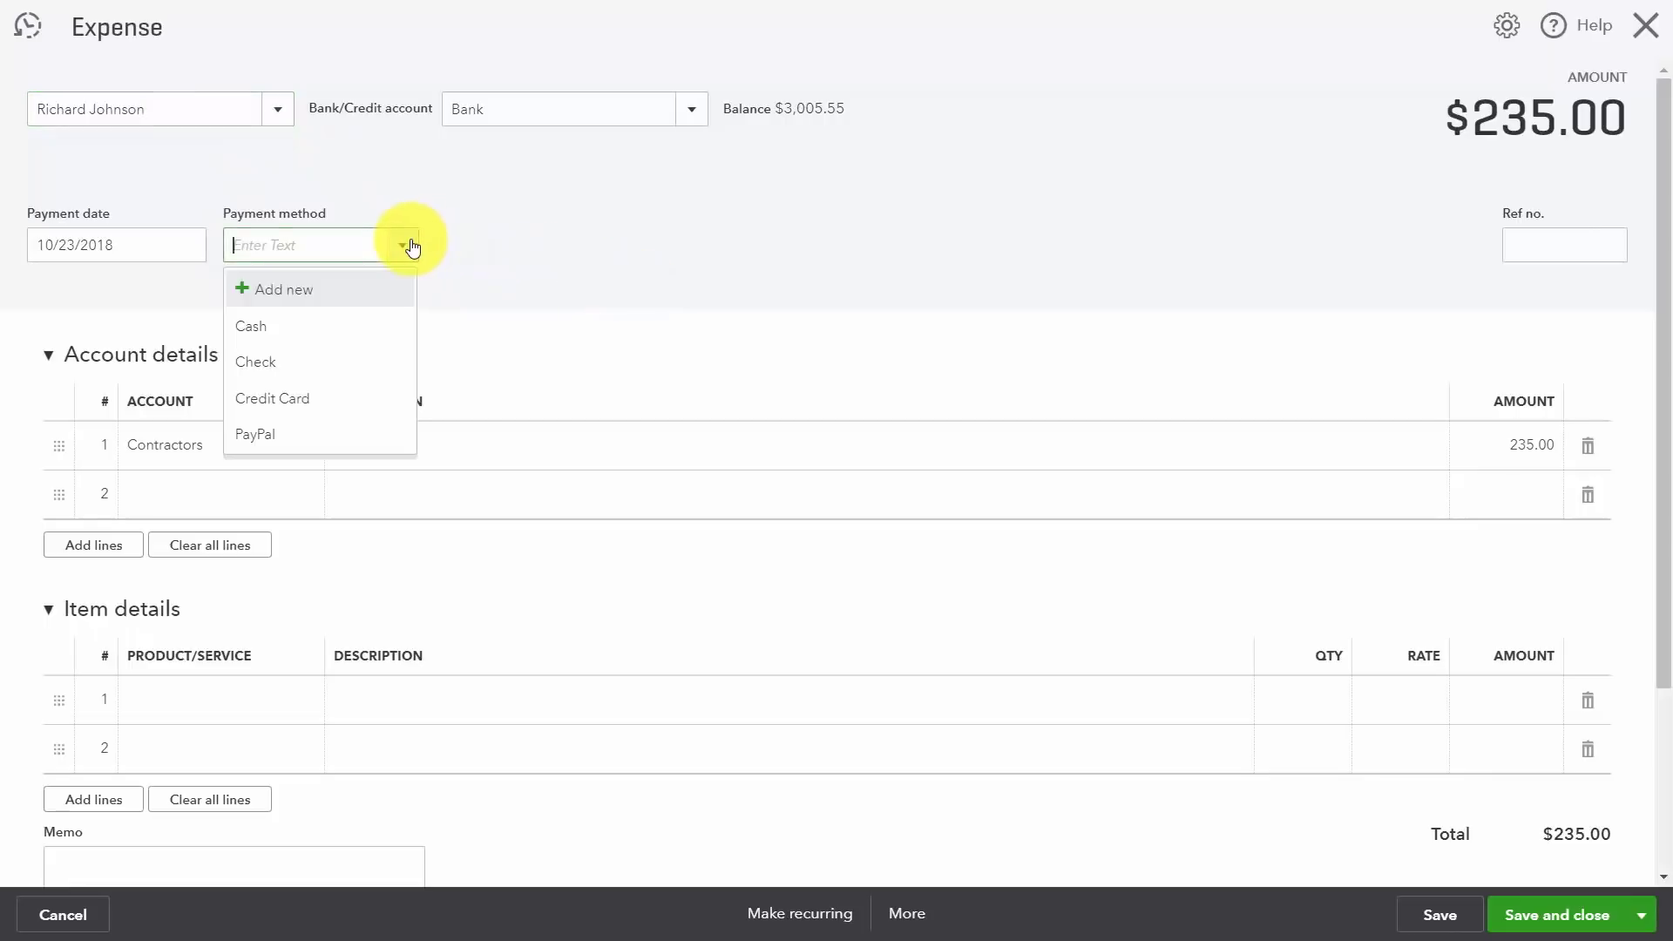
pyautogui.click(264, 326)
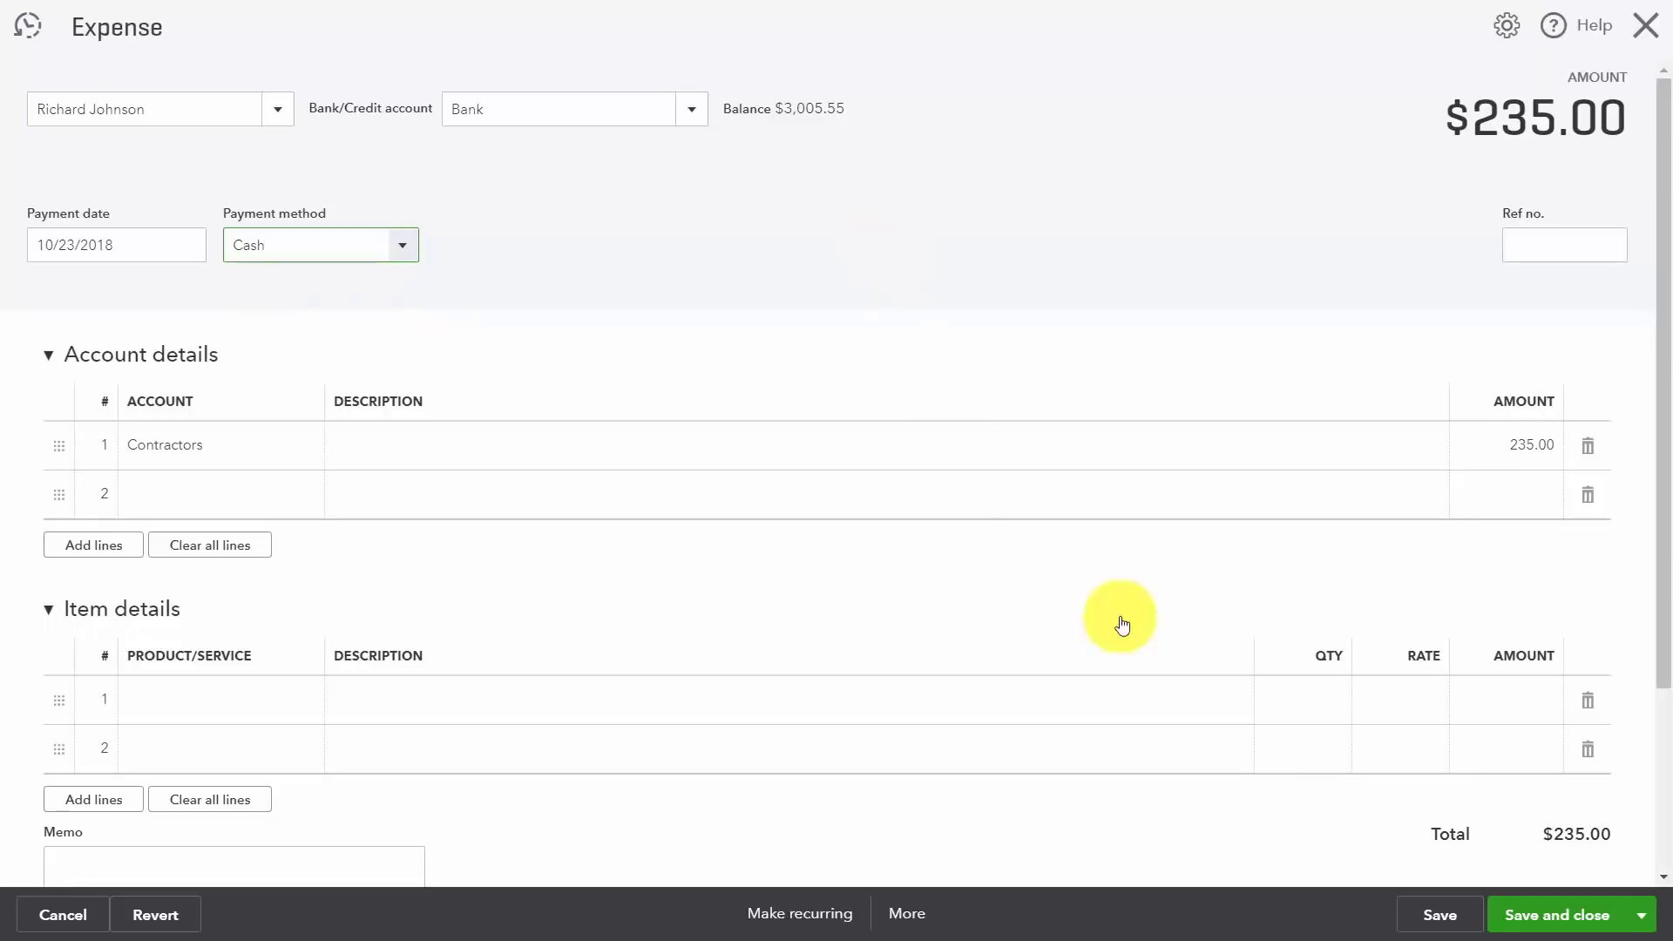
pyautogui.click(1436, 917)
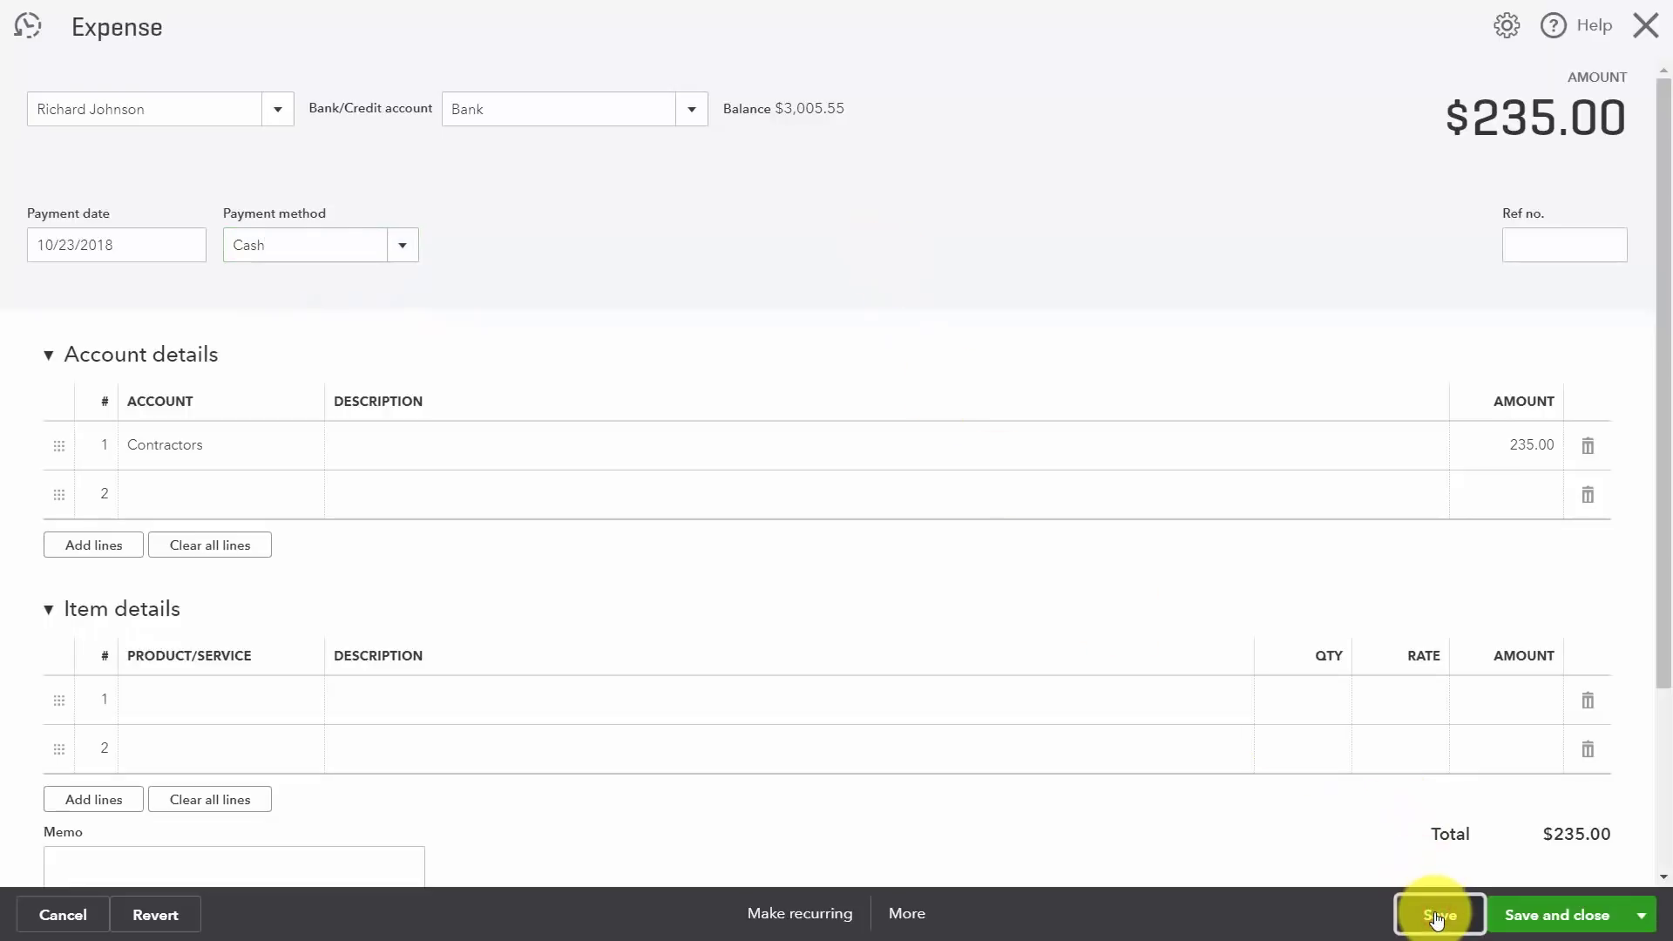
pyautogui.click(1150, 214)
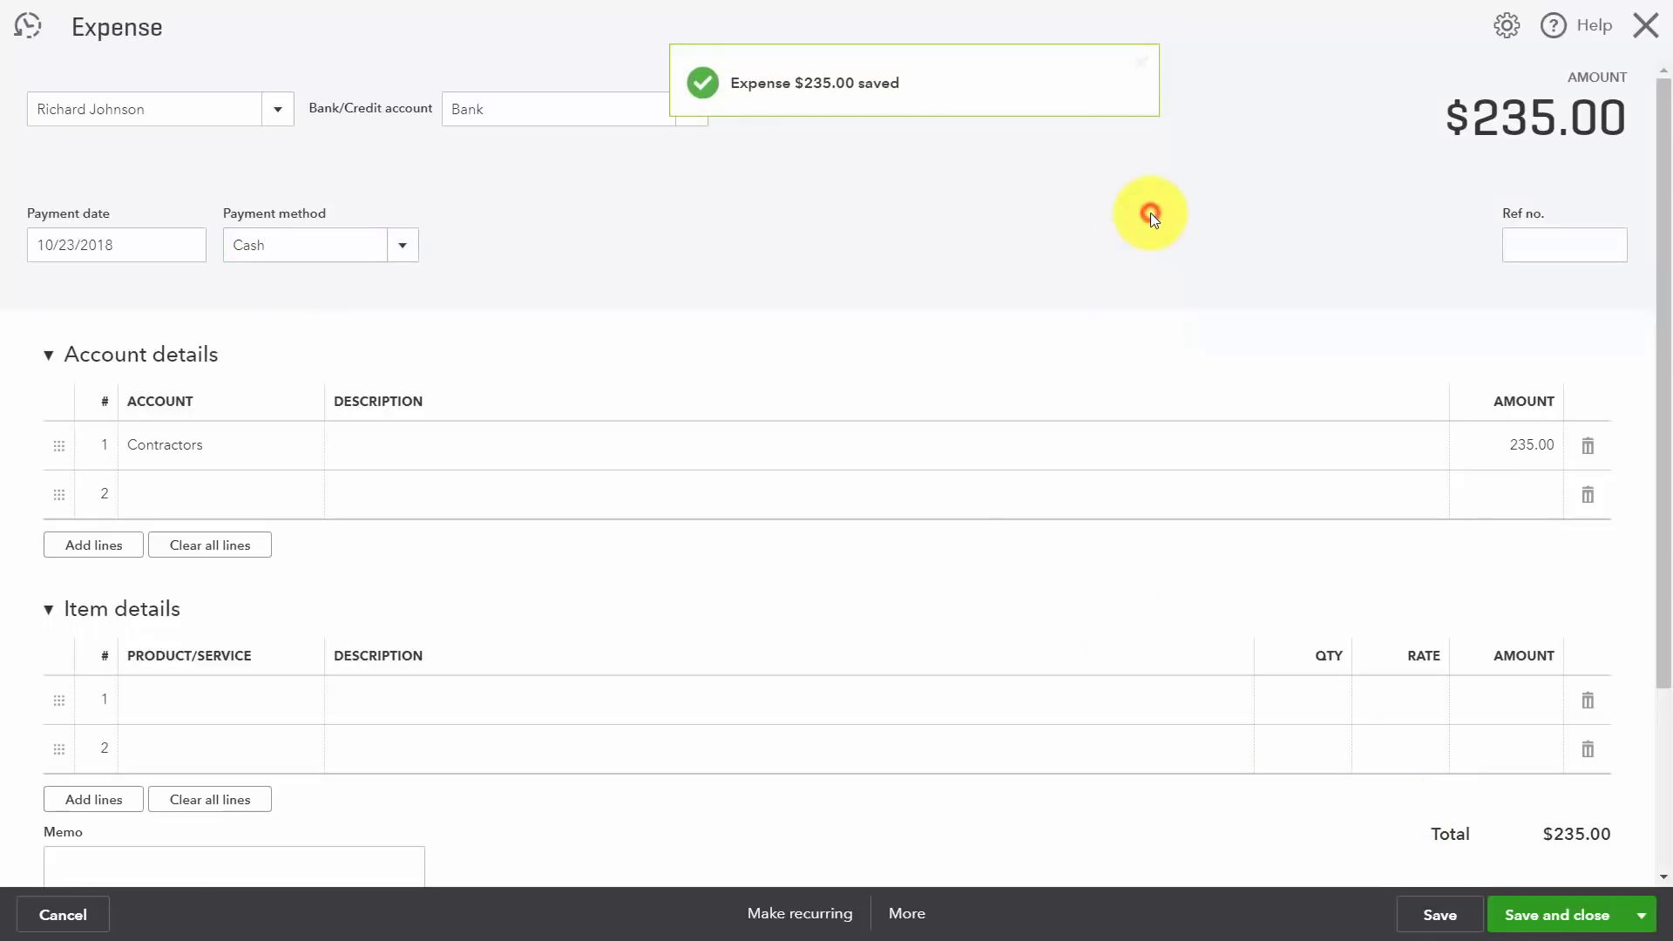
pyautogui.click(1635, 911)
pyautogui.click(1569, 915)
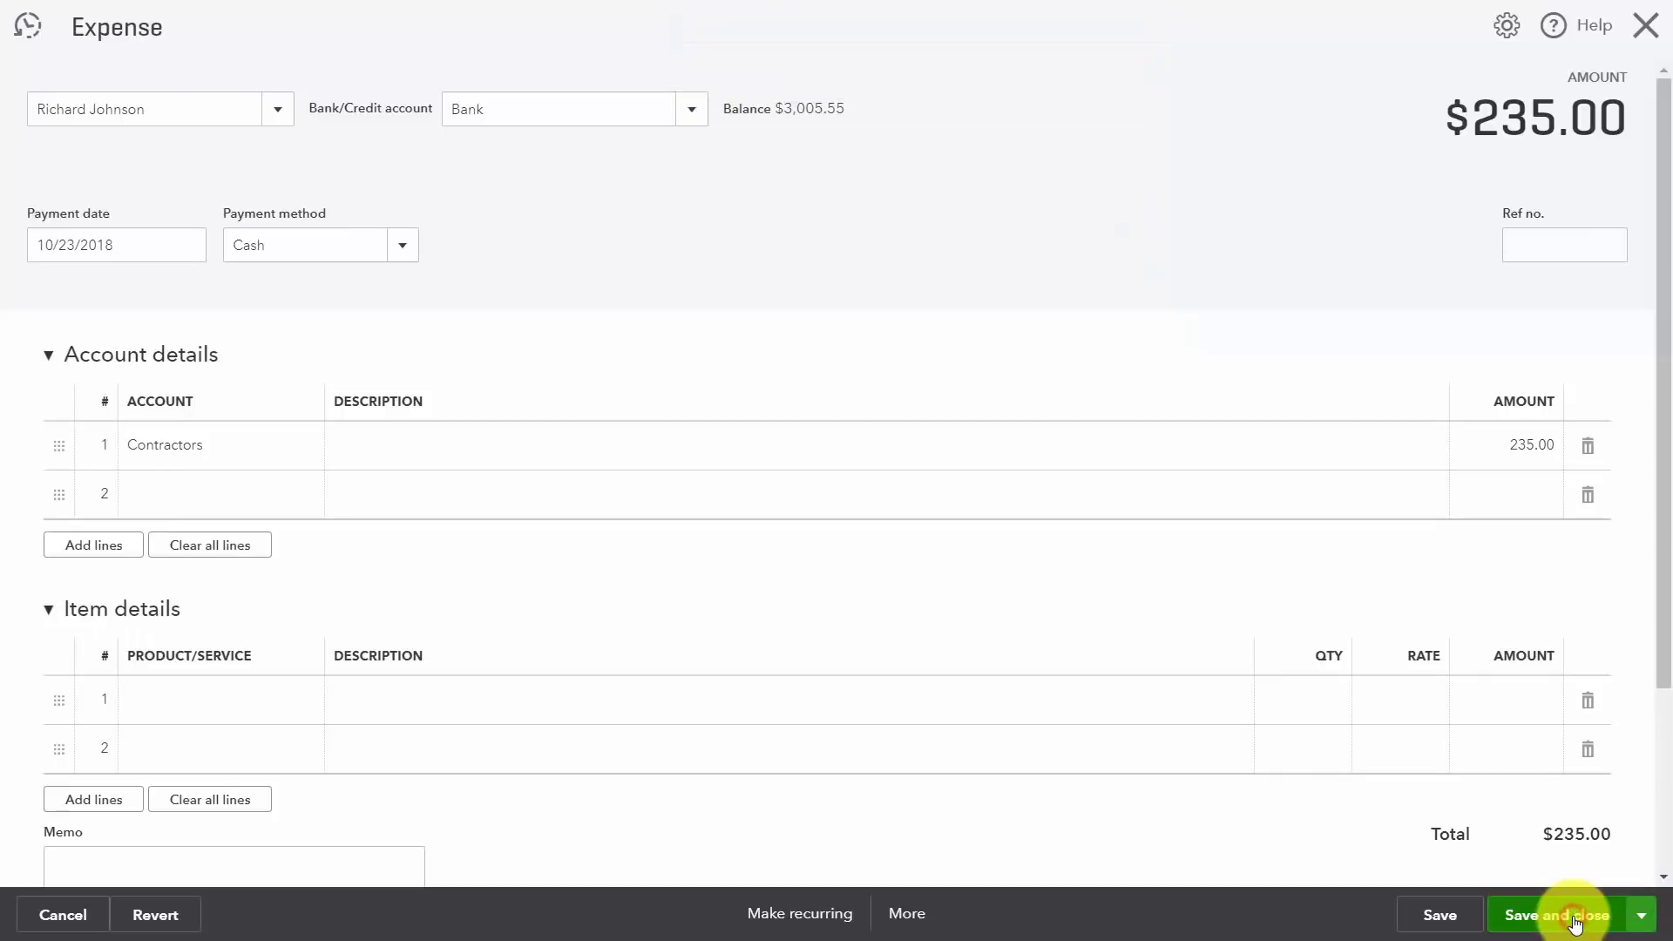
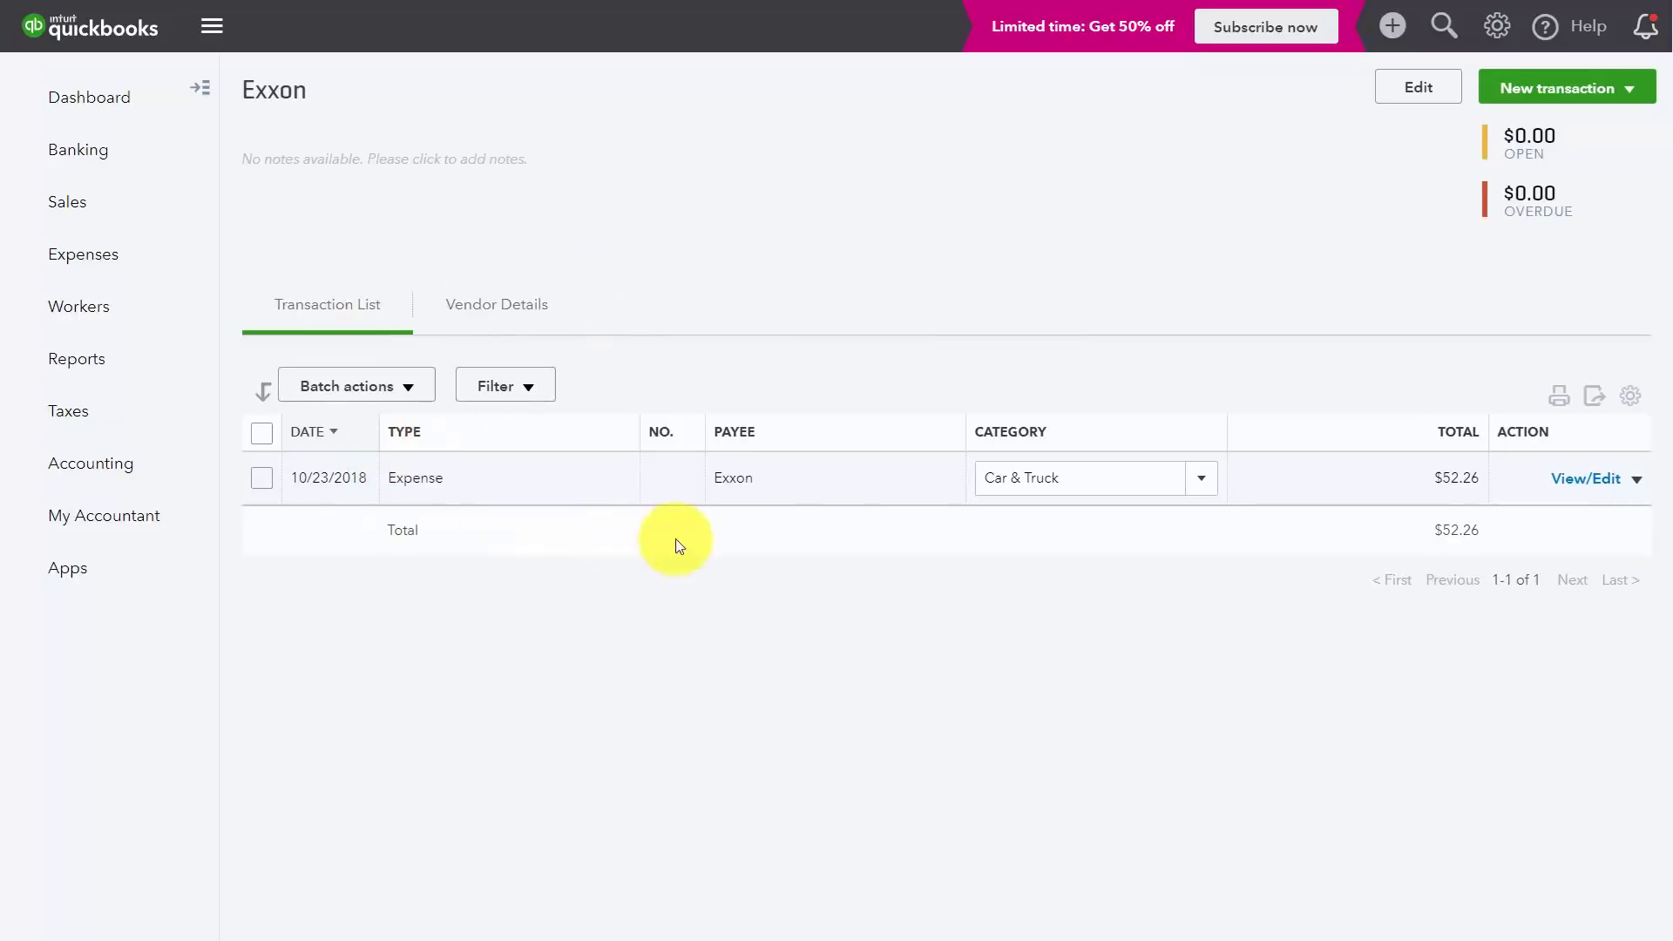
# Step: Open the $52.26 Exxon expense and browse for another file to attach
pyautogui.click(1600, 481)
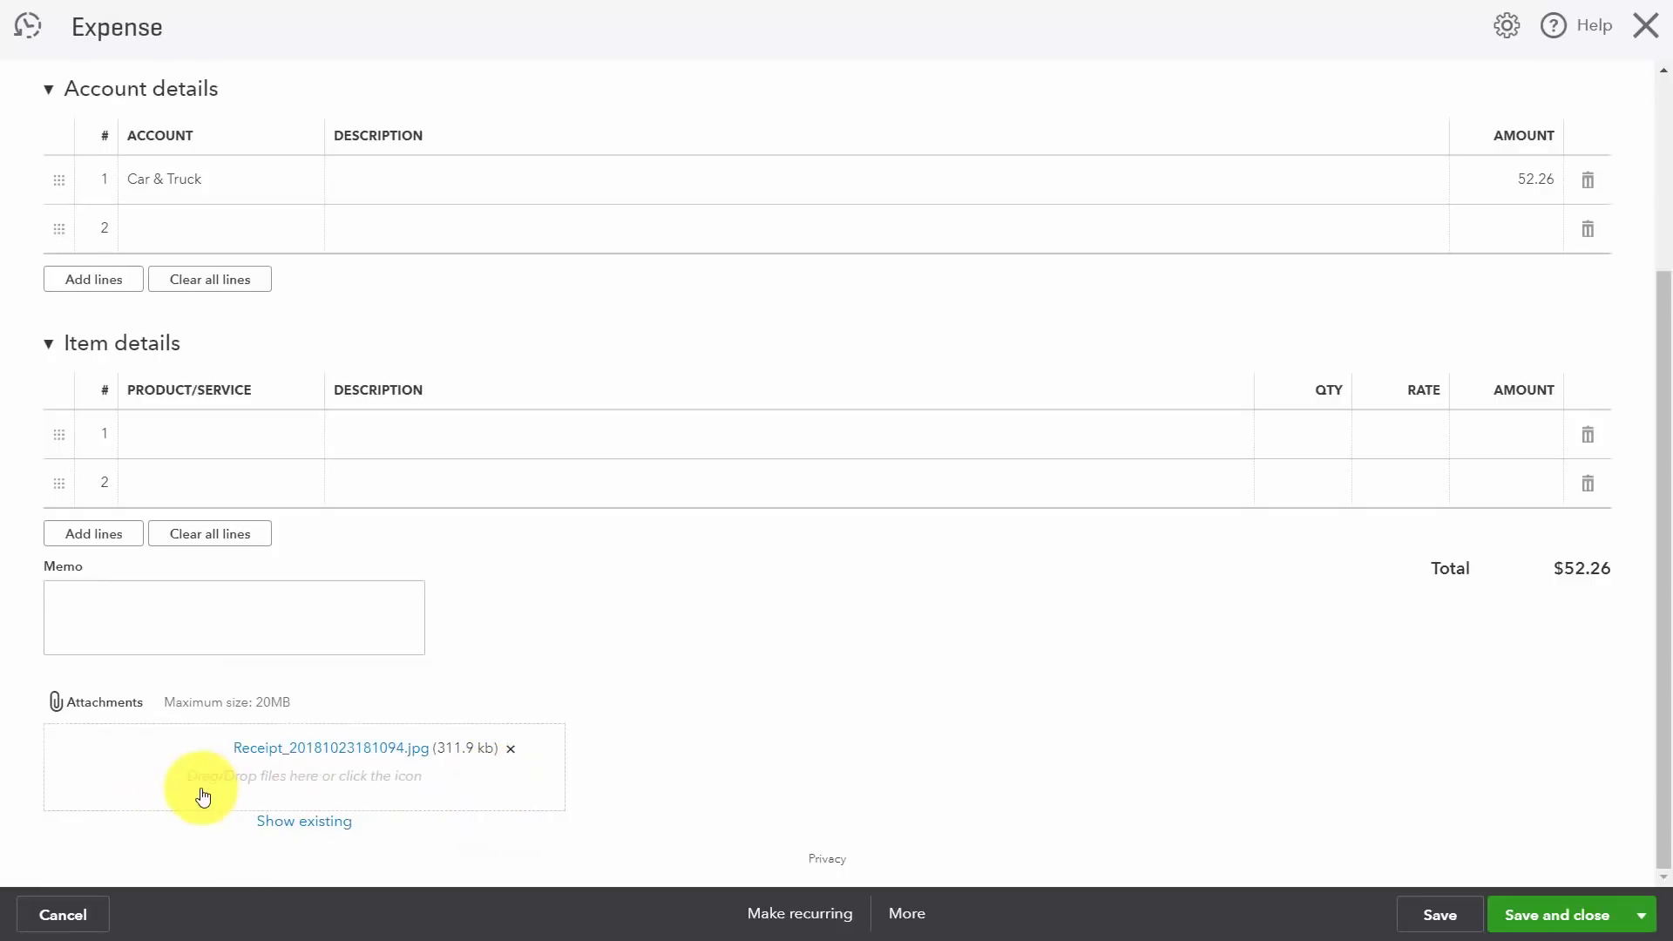
pyautogui.click(359, 785)
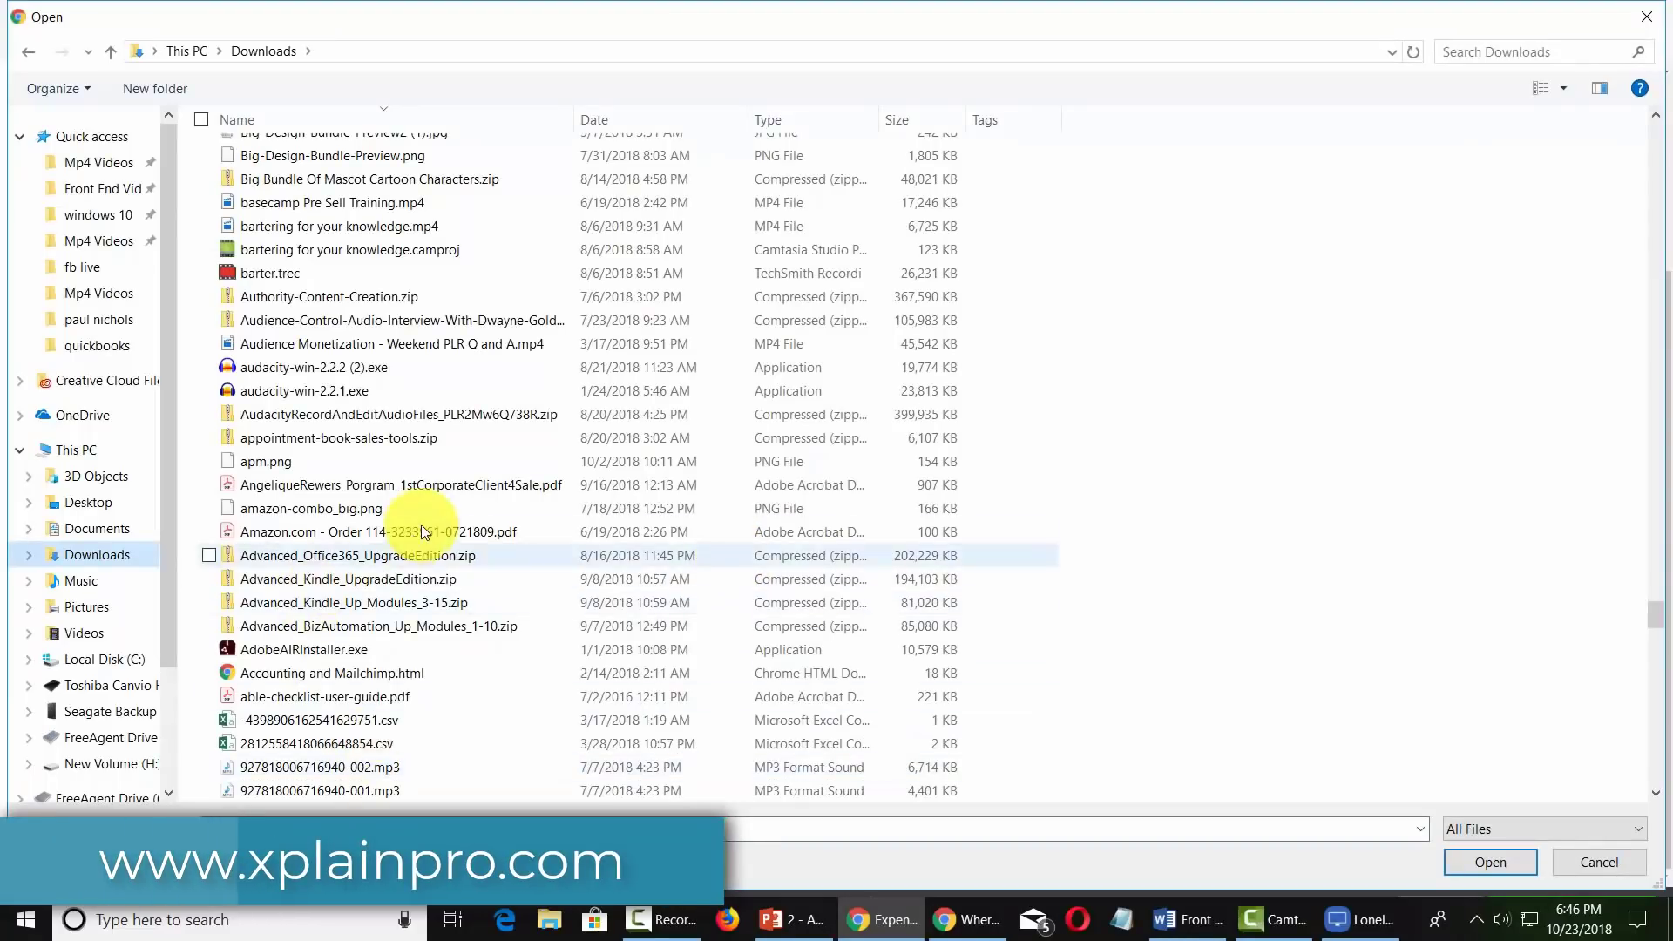
# Step: Attach the Amazon.com order PDF from Downloads to the Exxon expense
pyautogui.click(420, 533)
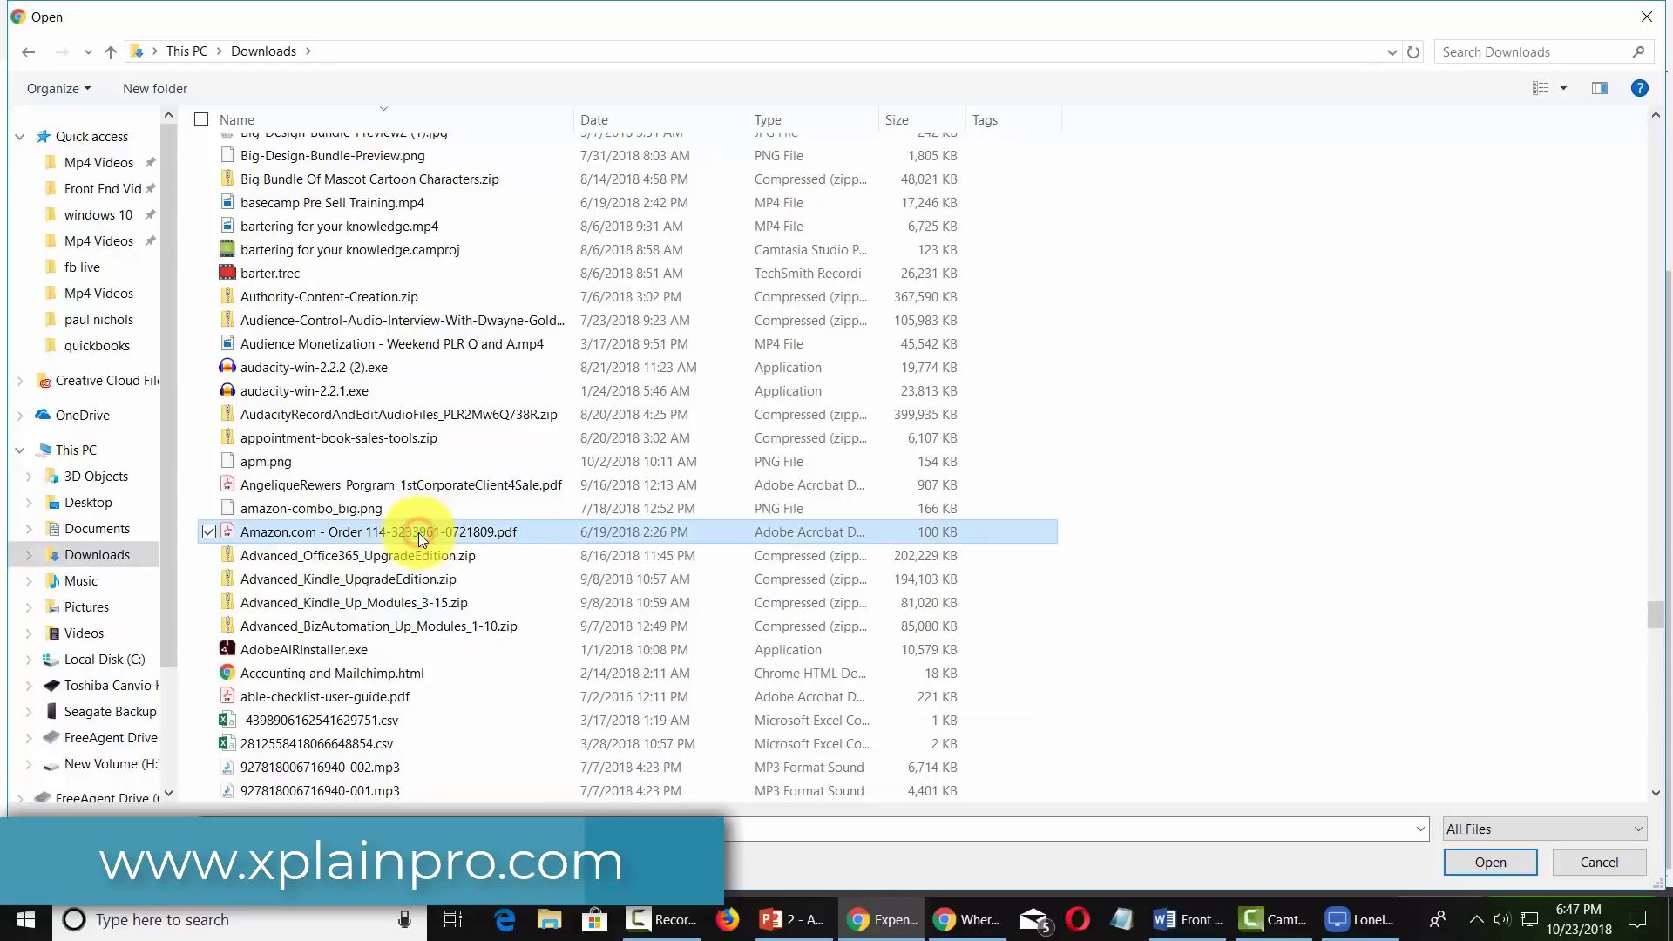
pyautogui.doubleClick(418, 531)
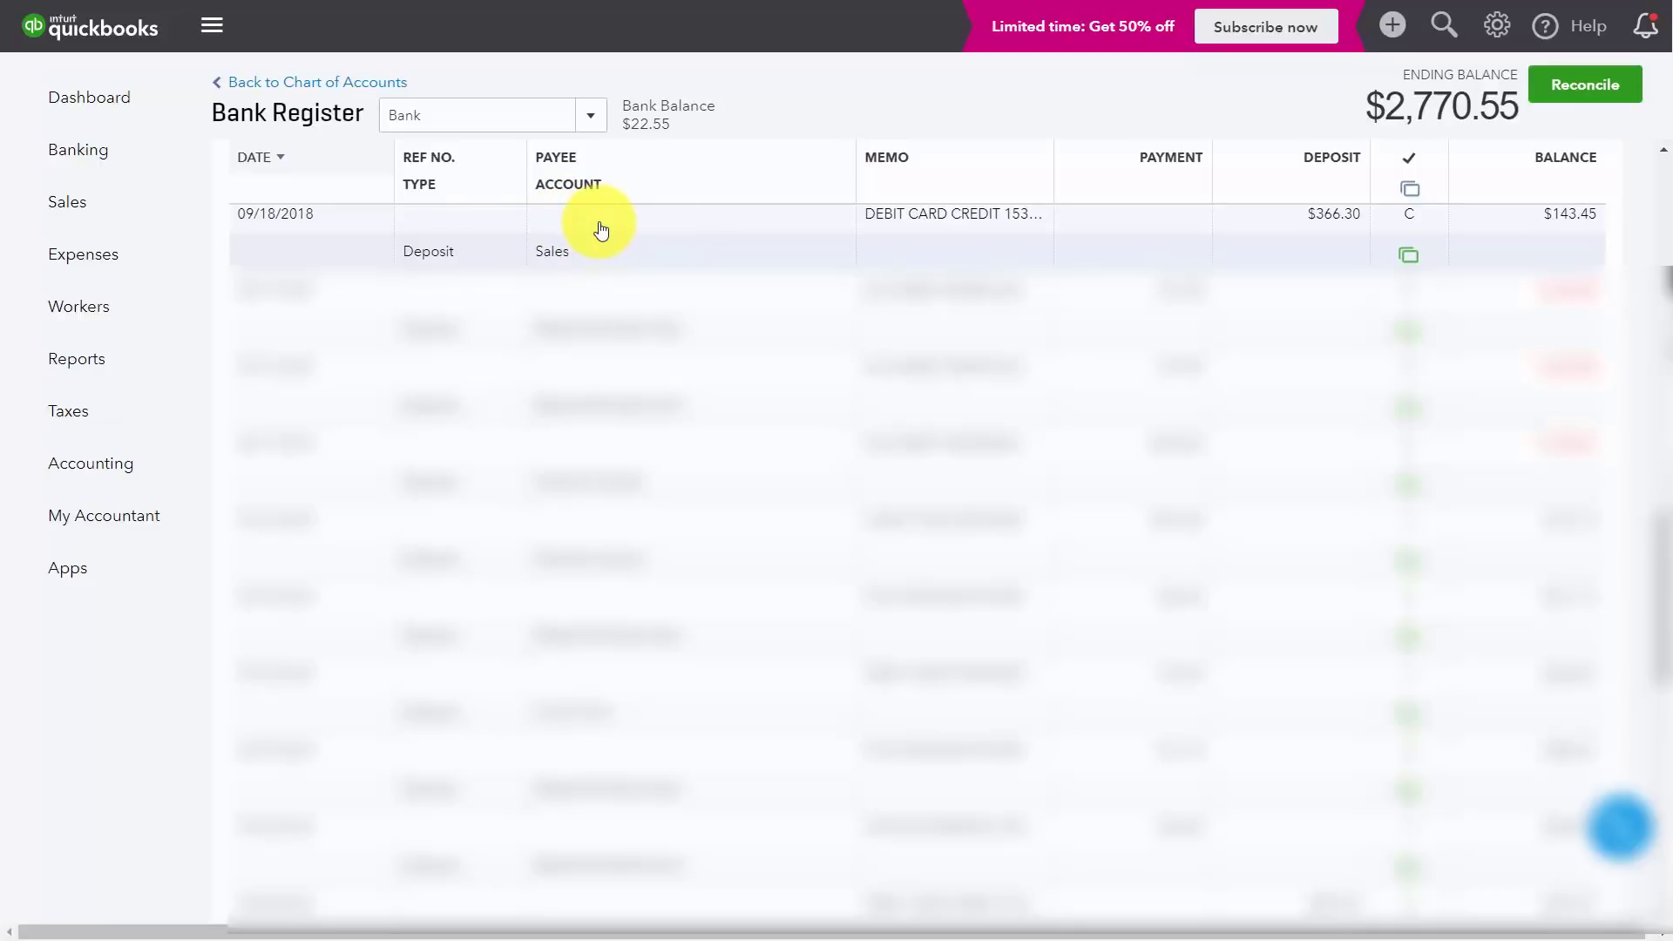
# Step: On the $366.30 deposit, add new payer 'The Design Shop' with full customer details
pyautogui.click(600, 226)
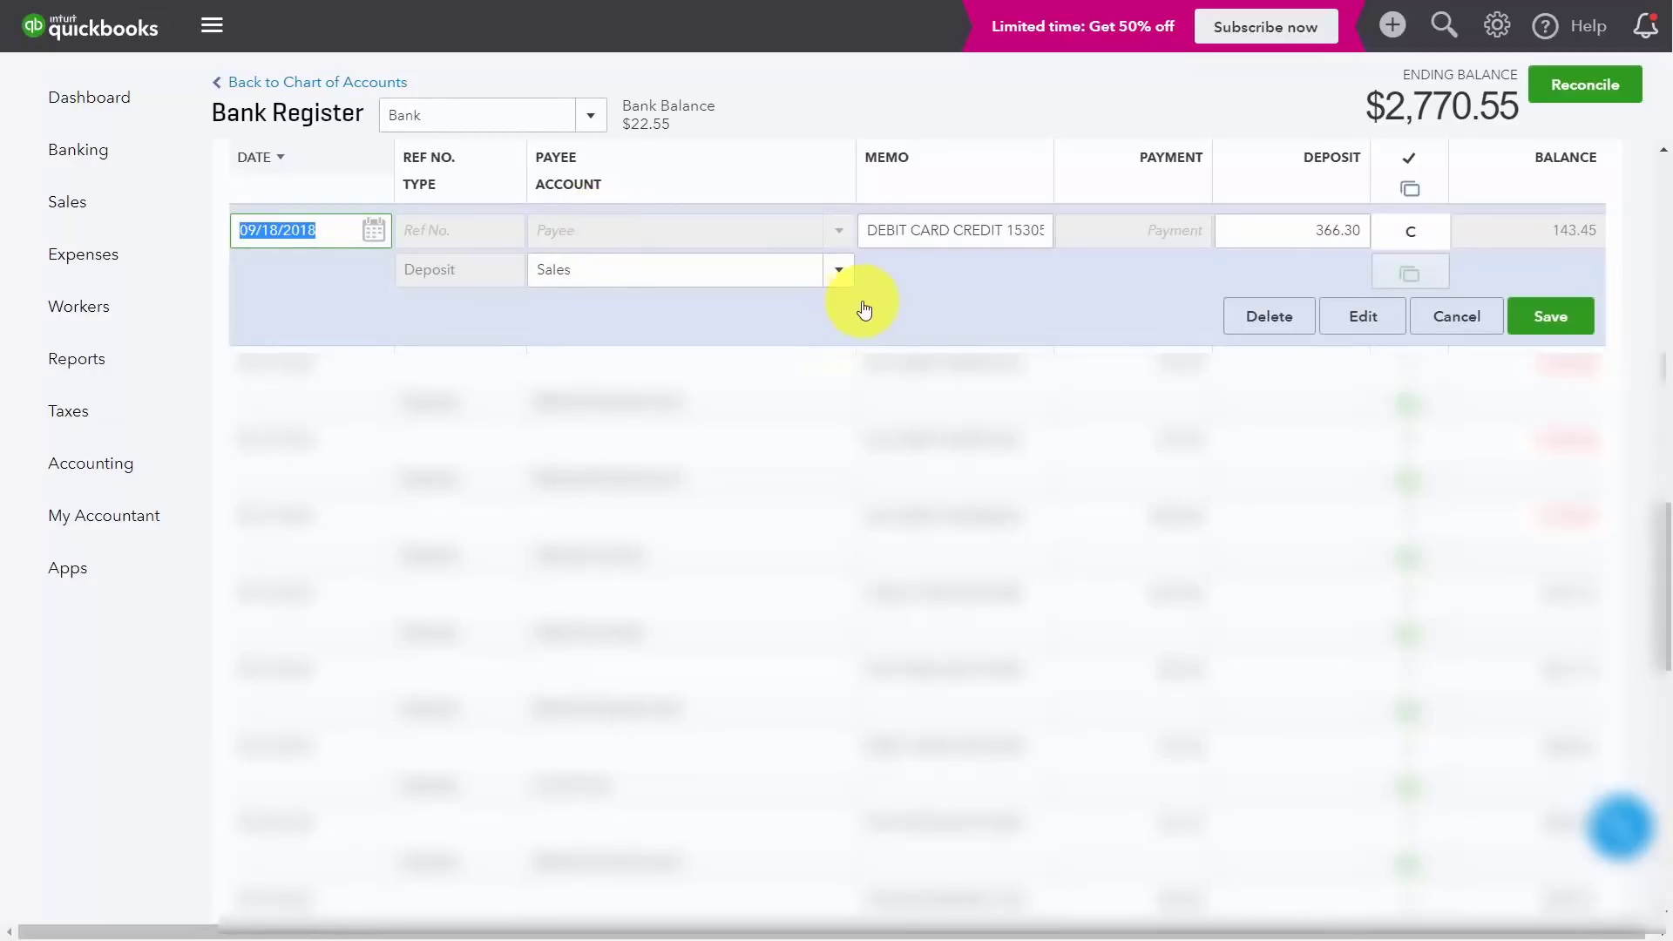
pyautogui.click(1351, 322)
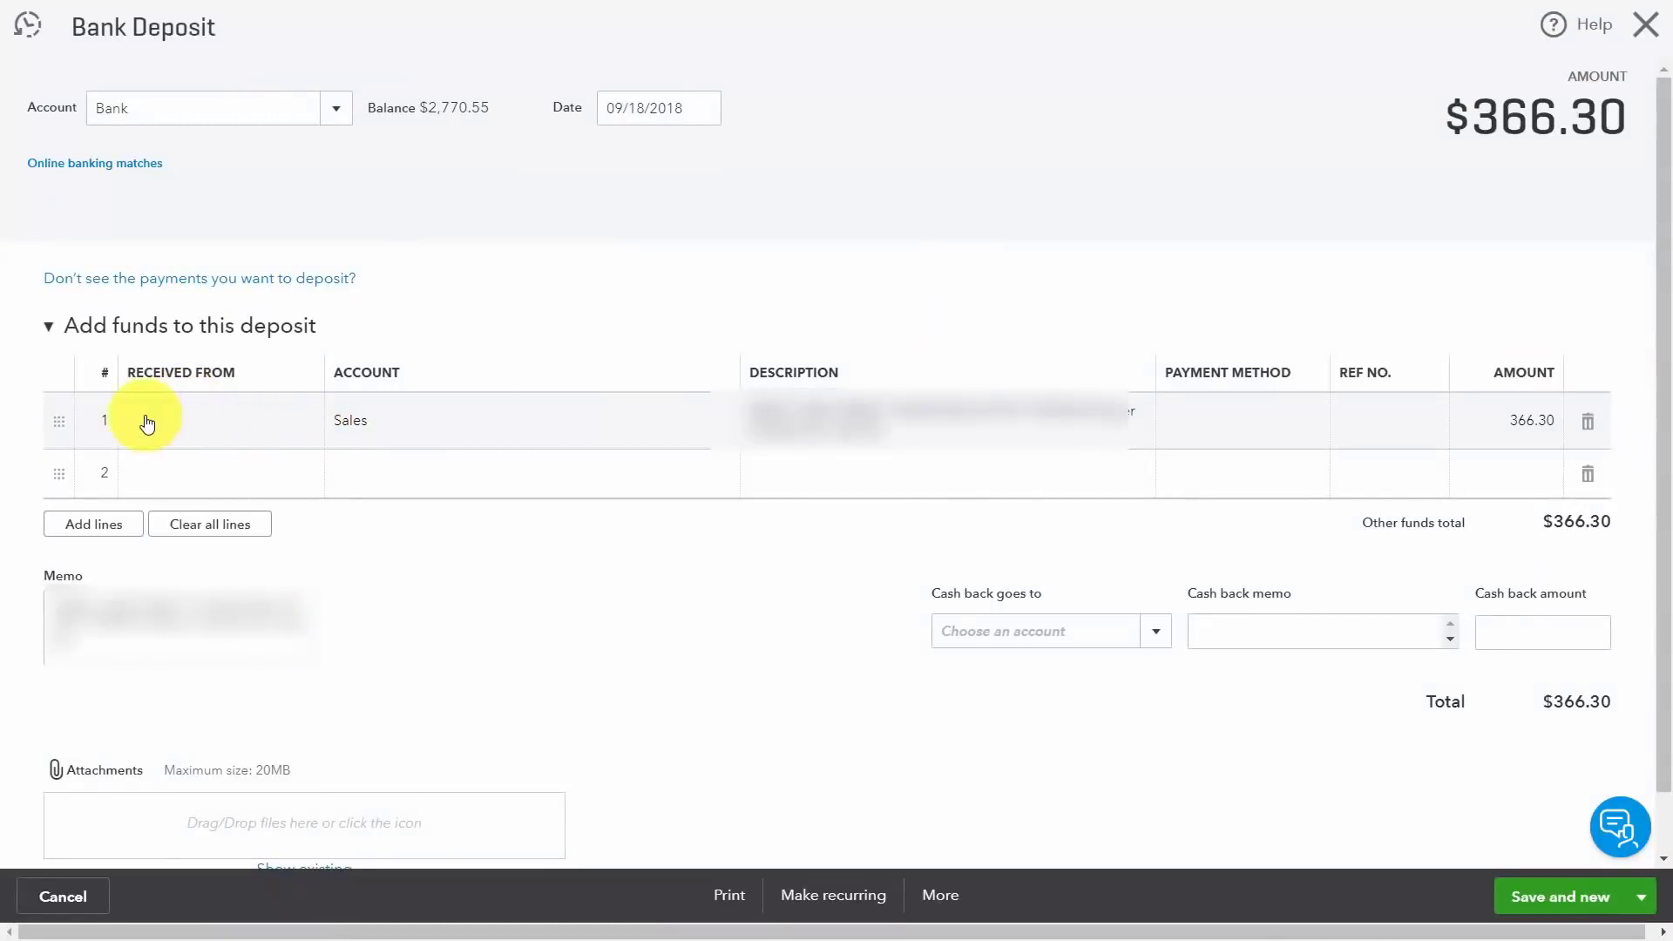
pyautogui.click(306, 424)
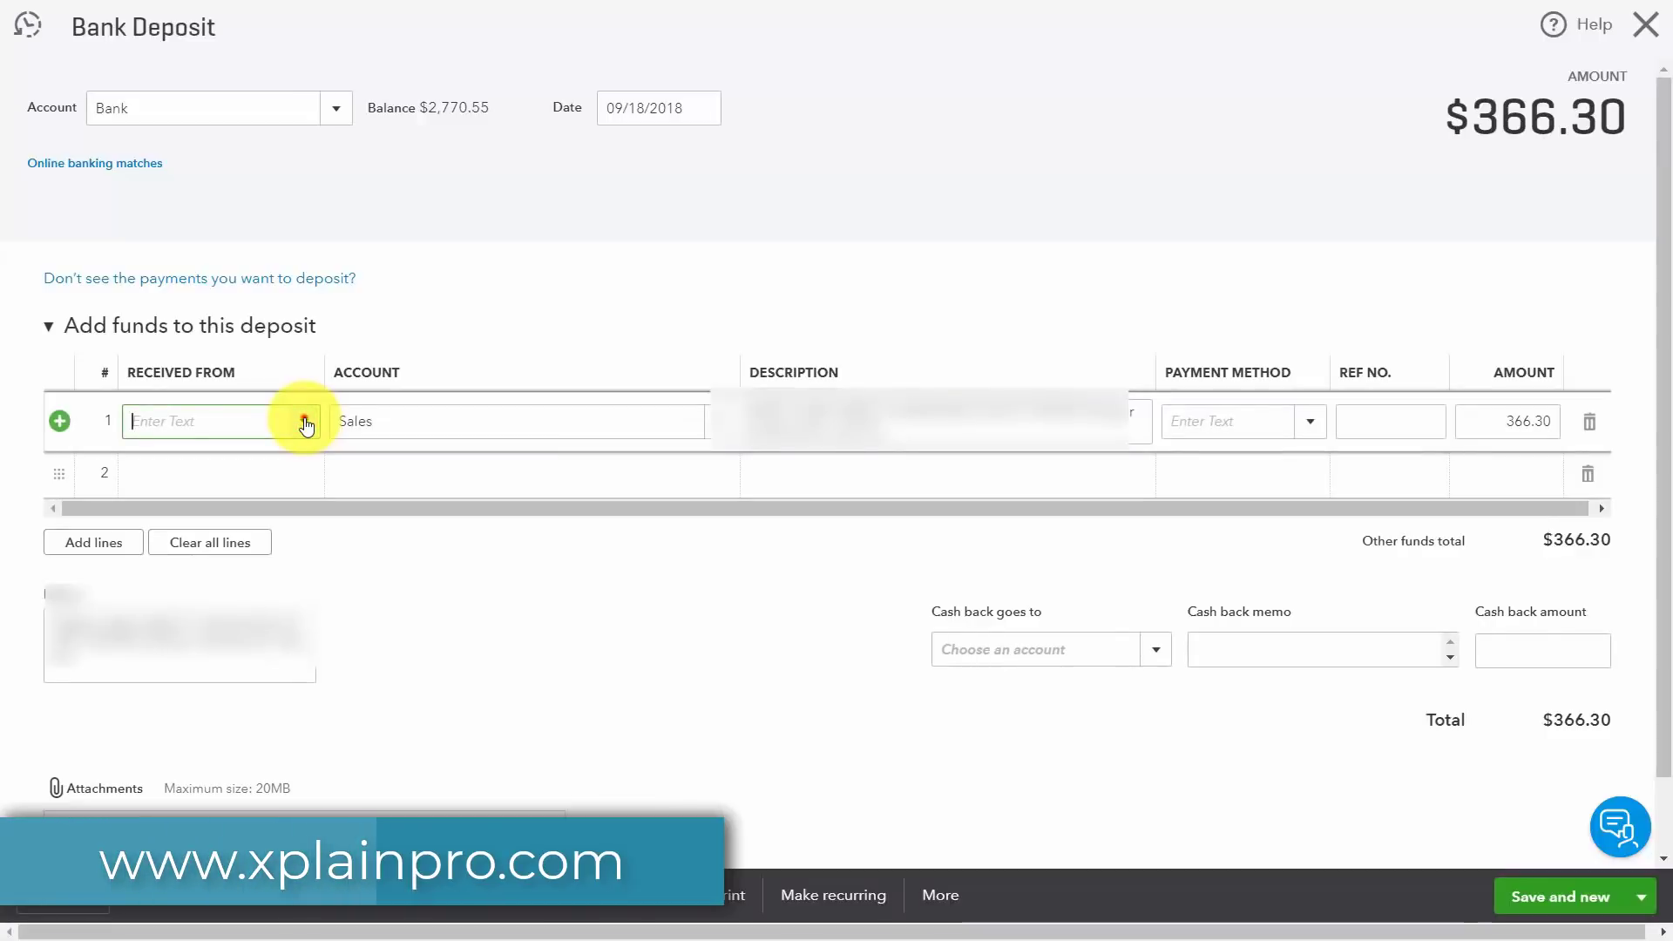
pyautogui.click(306, 423)
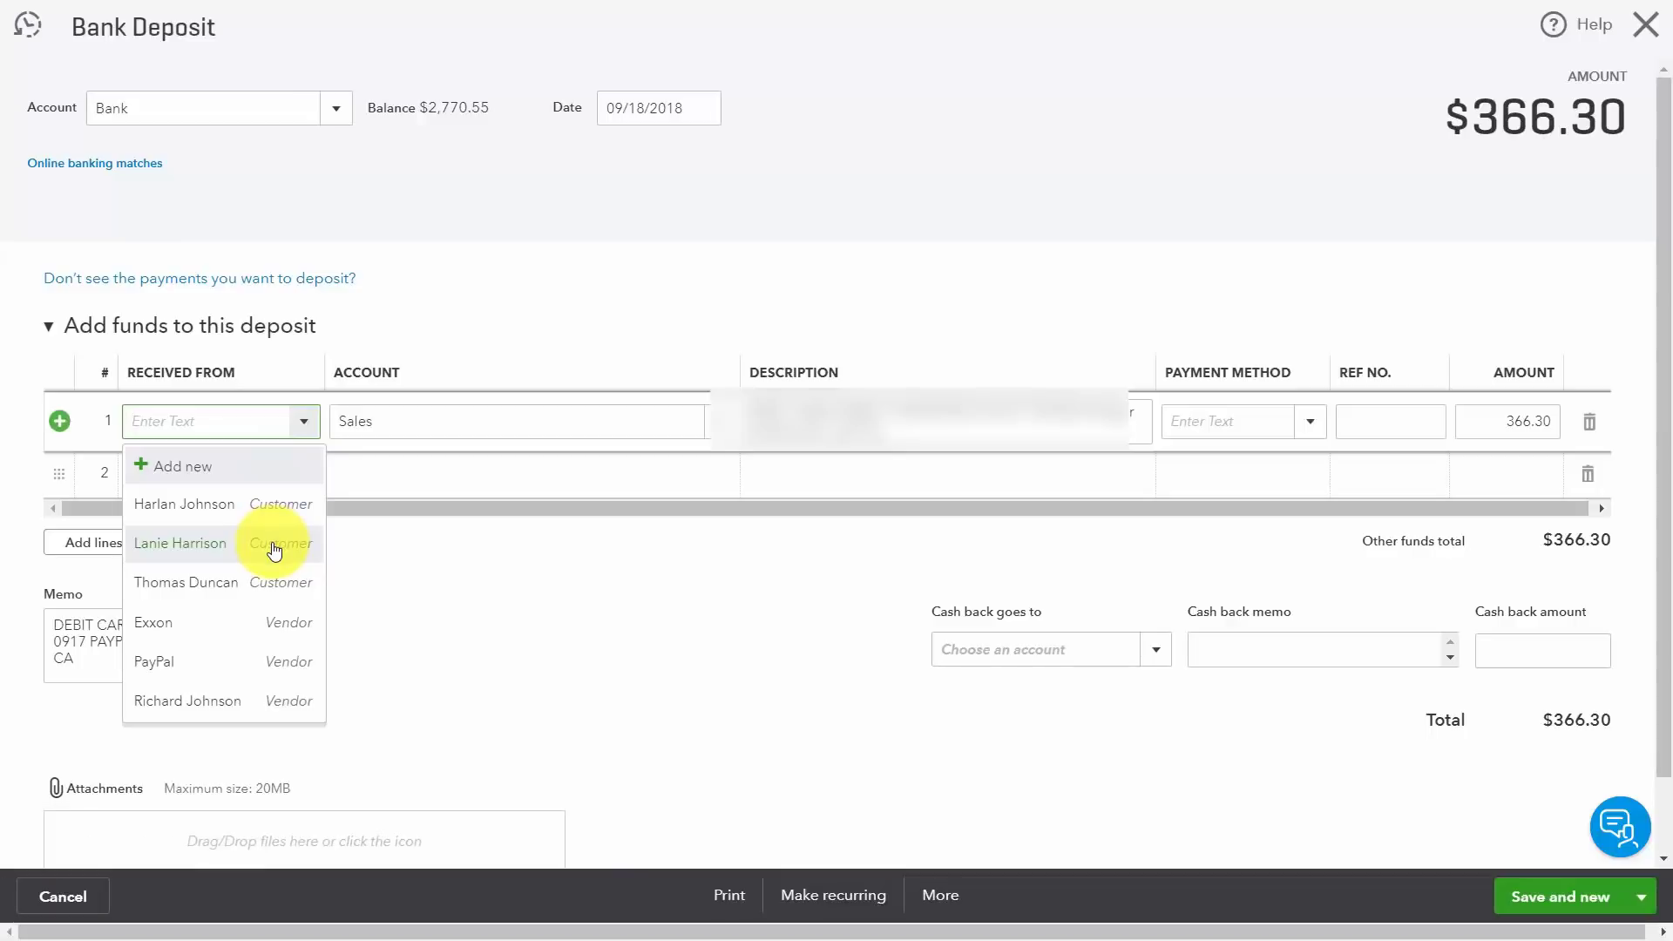
pyautogui.click(168, 471)
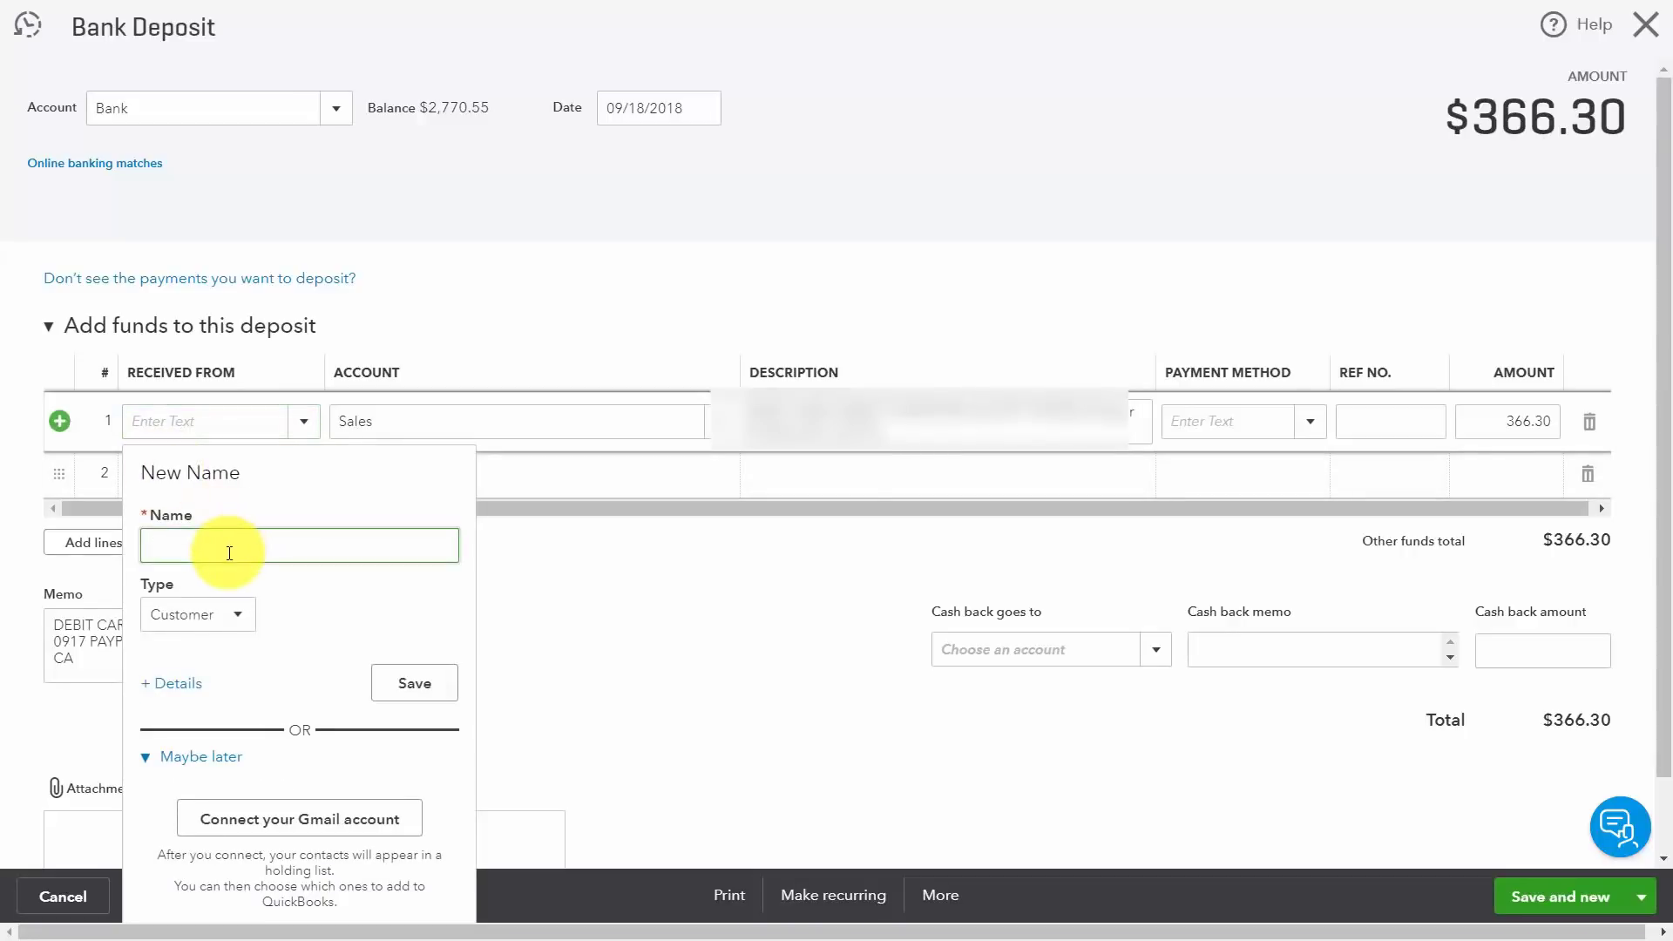
pyautogui.write('The Design Shop')
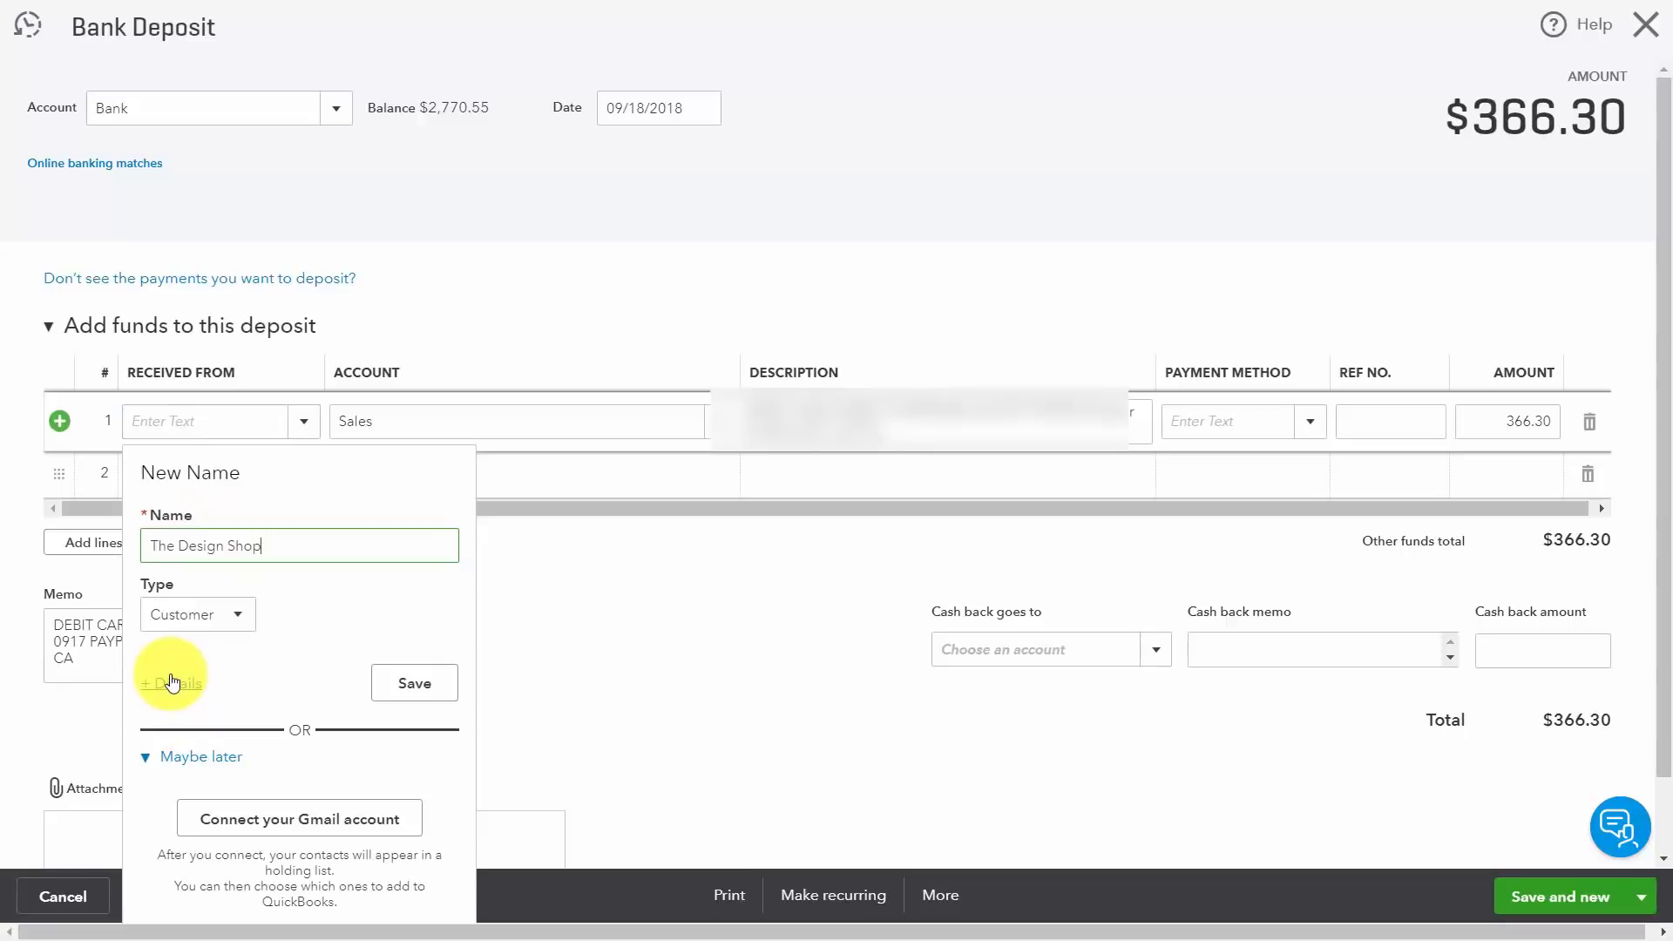
pyautogui.click(170, 686)
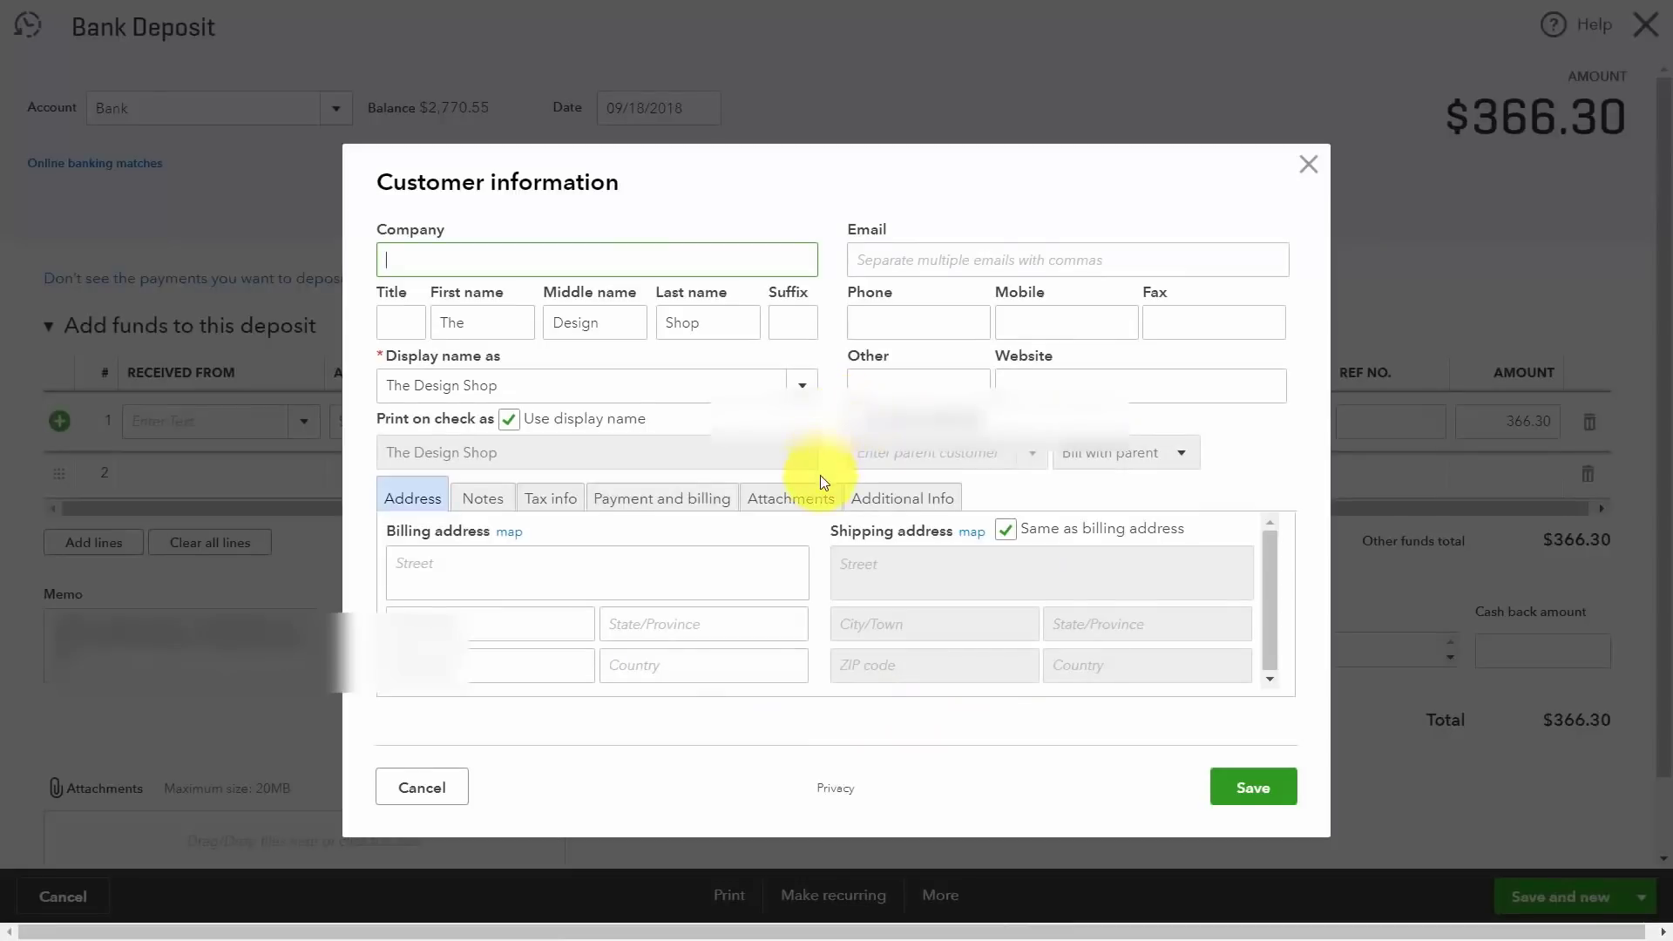
# Step: Save The Design Shop's customer information
pyautogui.click(1251, 792)
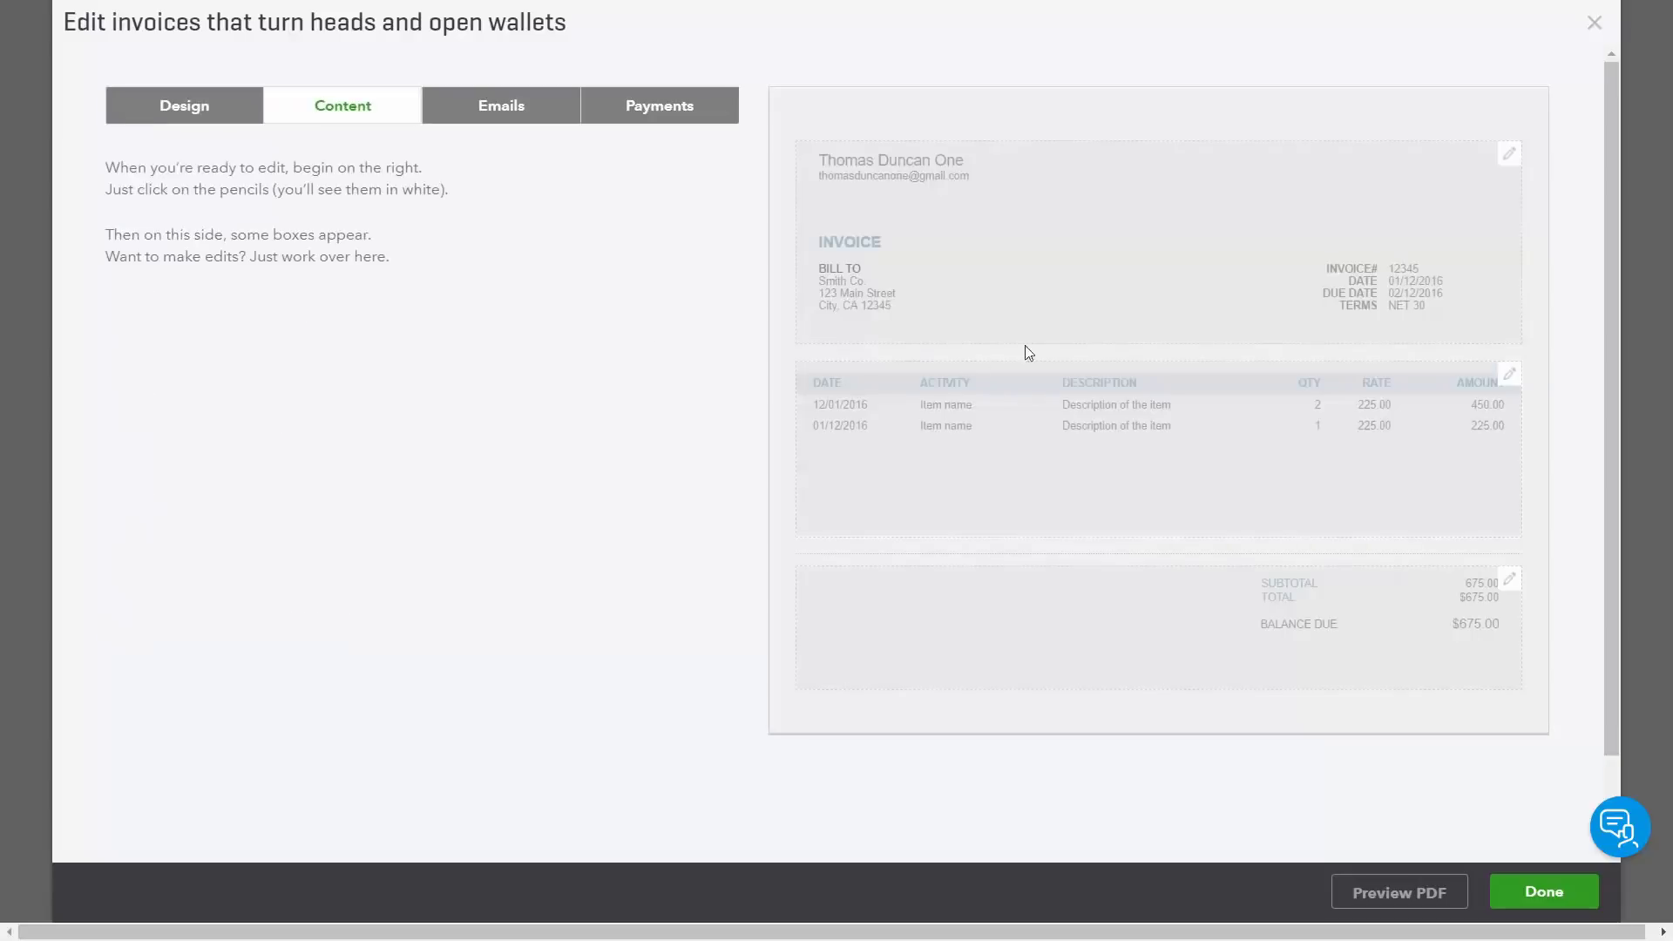
# Step: Review the invoice header, item table and email settings in the customizer
pyautogui.click(1028, 316)
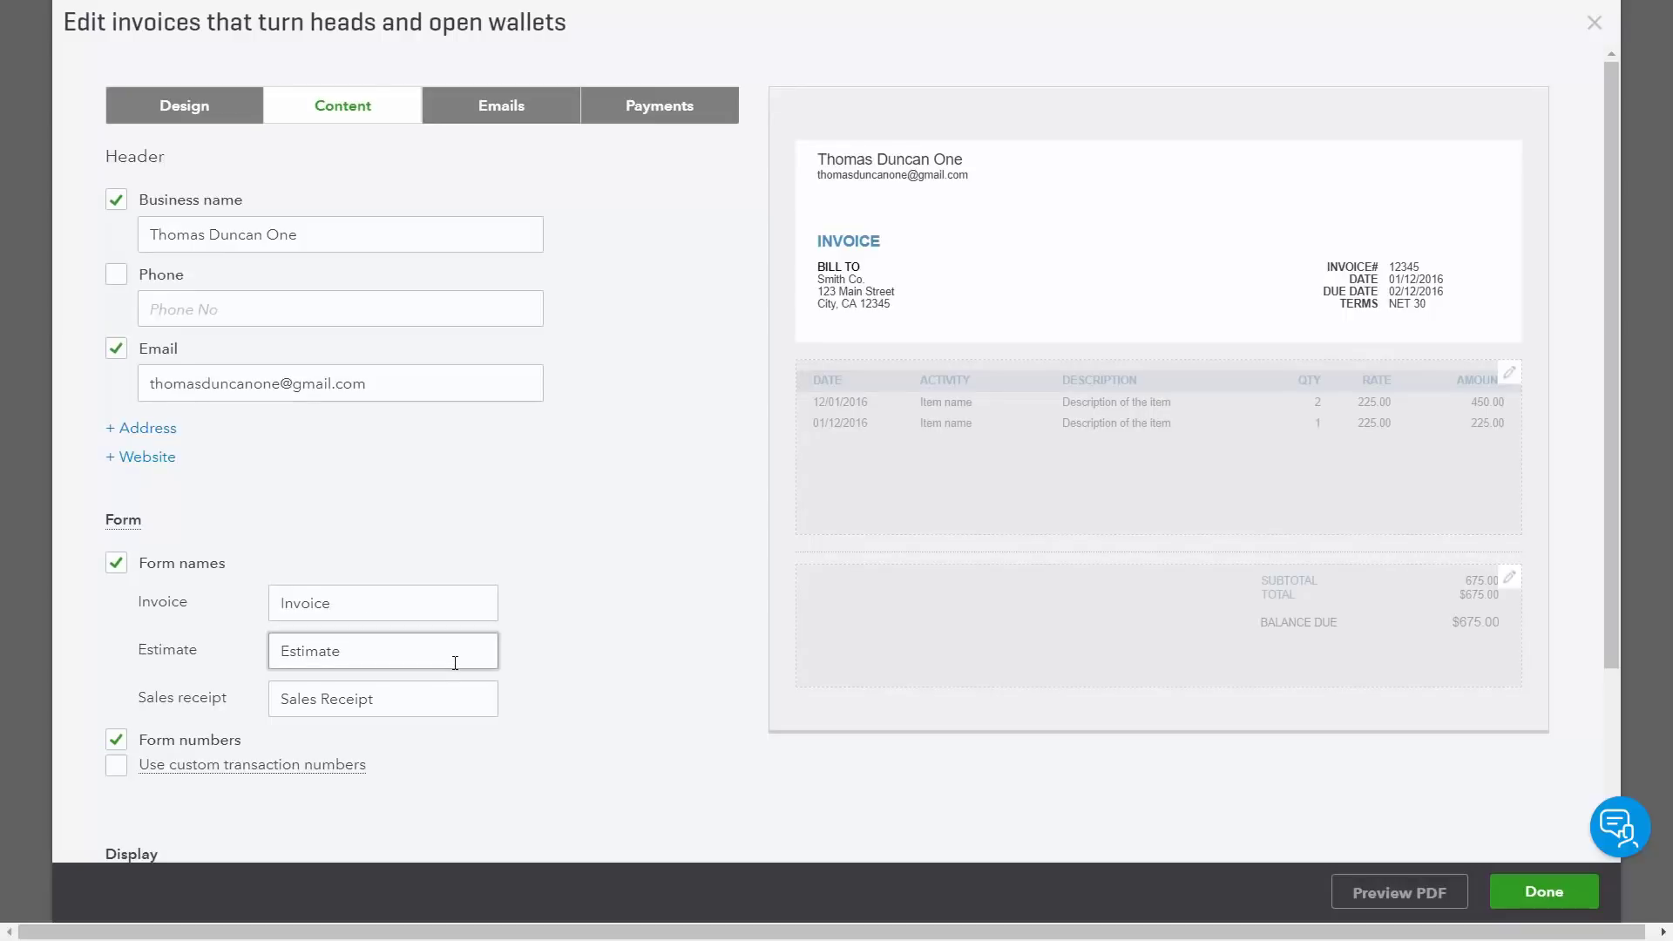
pyautogui.click(854, 482)
pyautogui.click(501, 106)
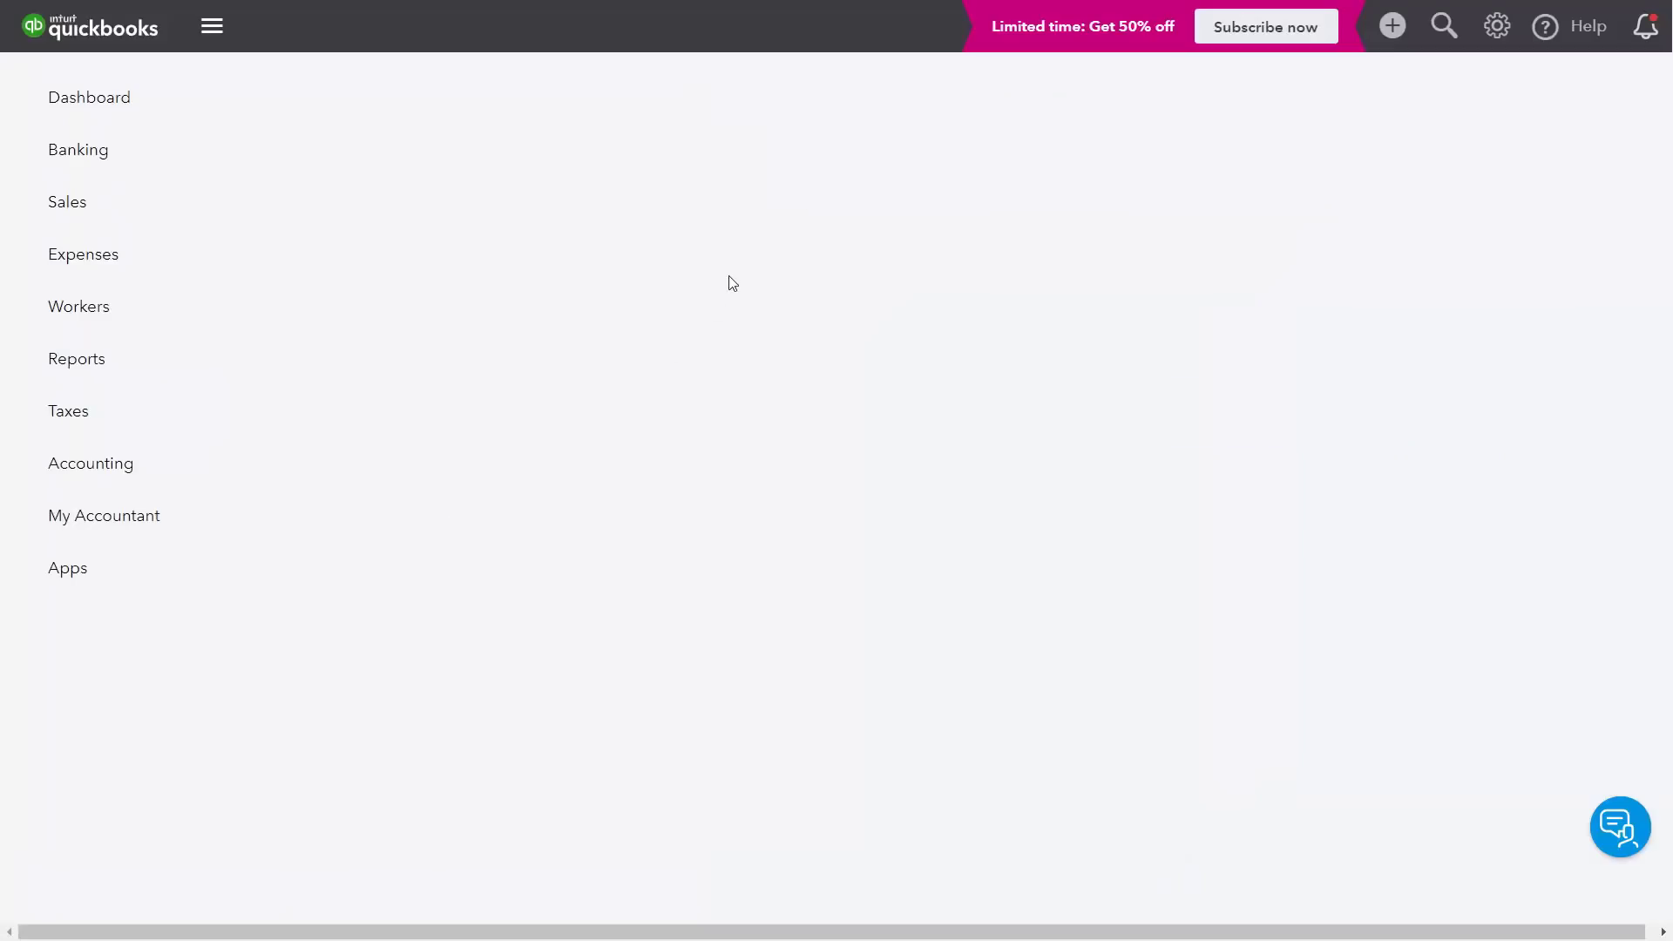
# Step: Go to the Sales Invoices list and start a new invoice
pyautogui.moveTo(91, 203)
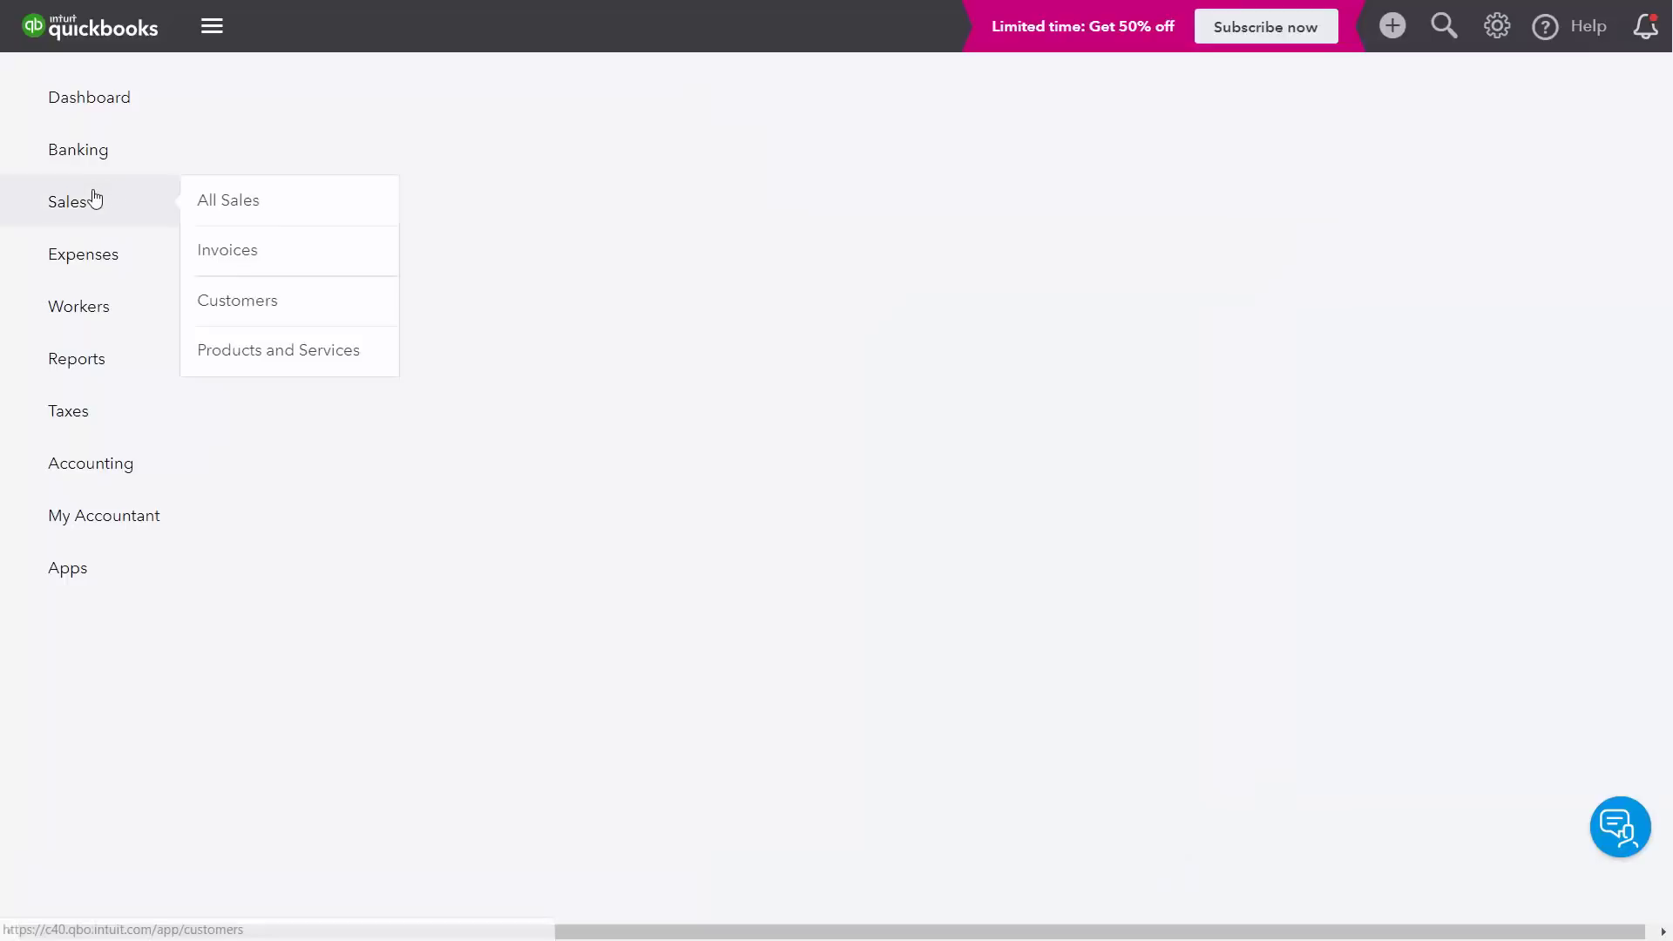
pyautogui.click(220, 255)
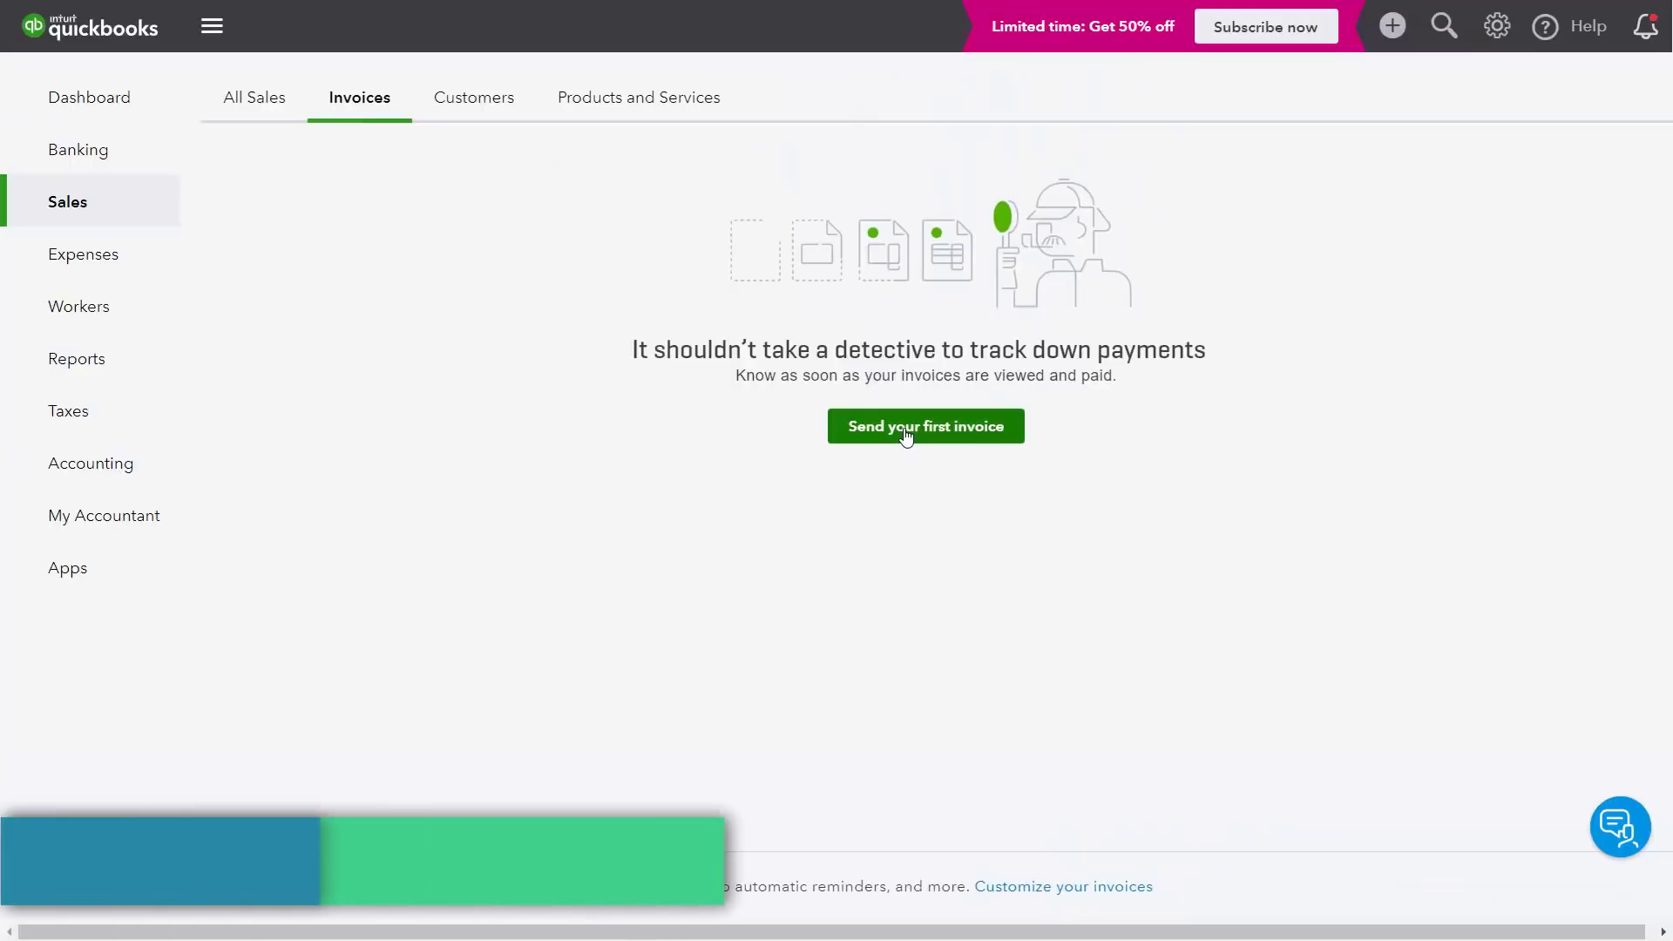
pyautogui.click(906, 433)
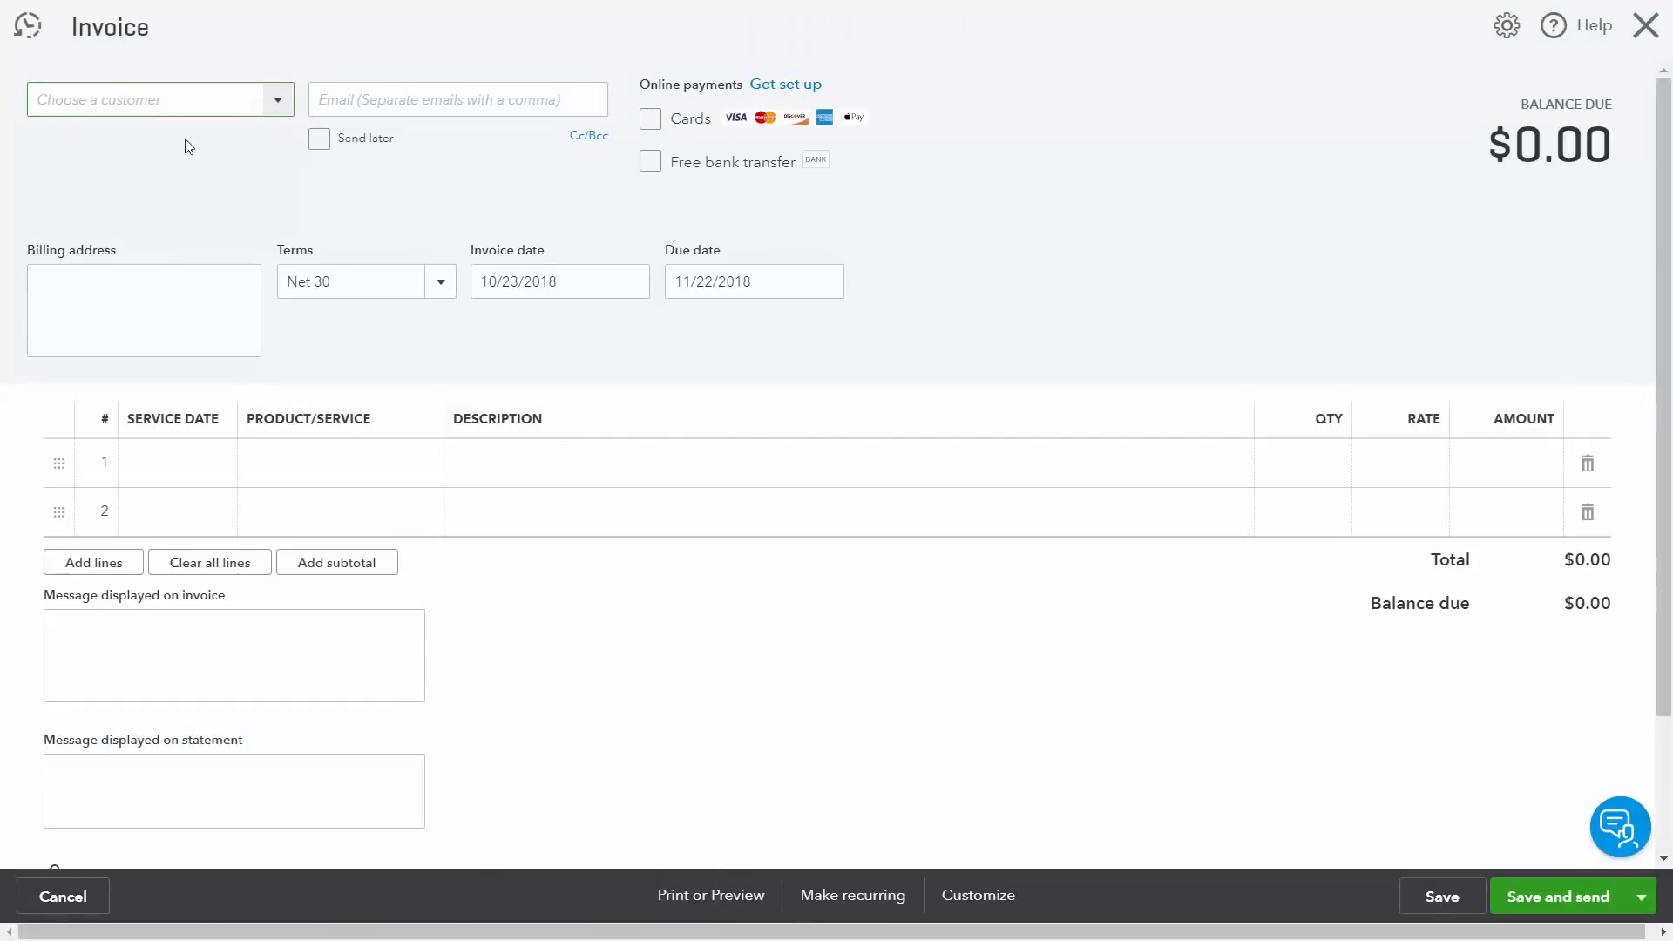
# Step: Bill the invoice to the first listed customer with Due on receipt terms
pyautogui.click(278, 103)
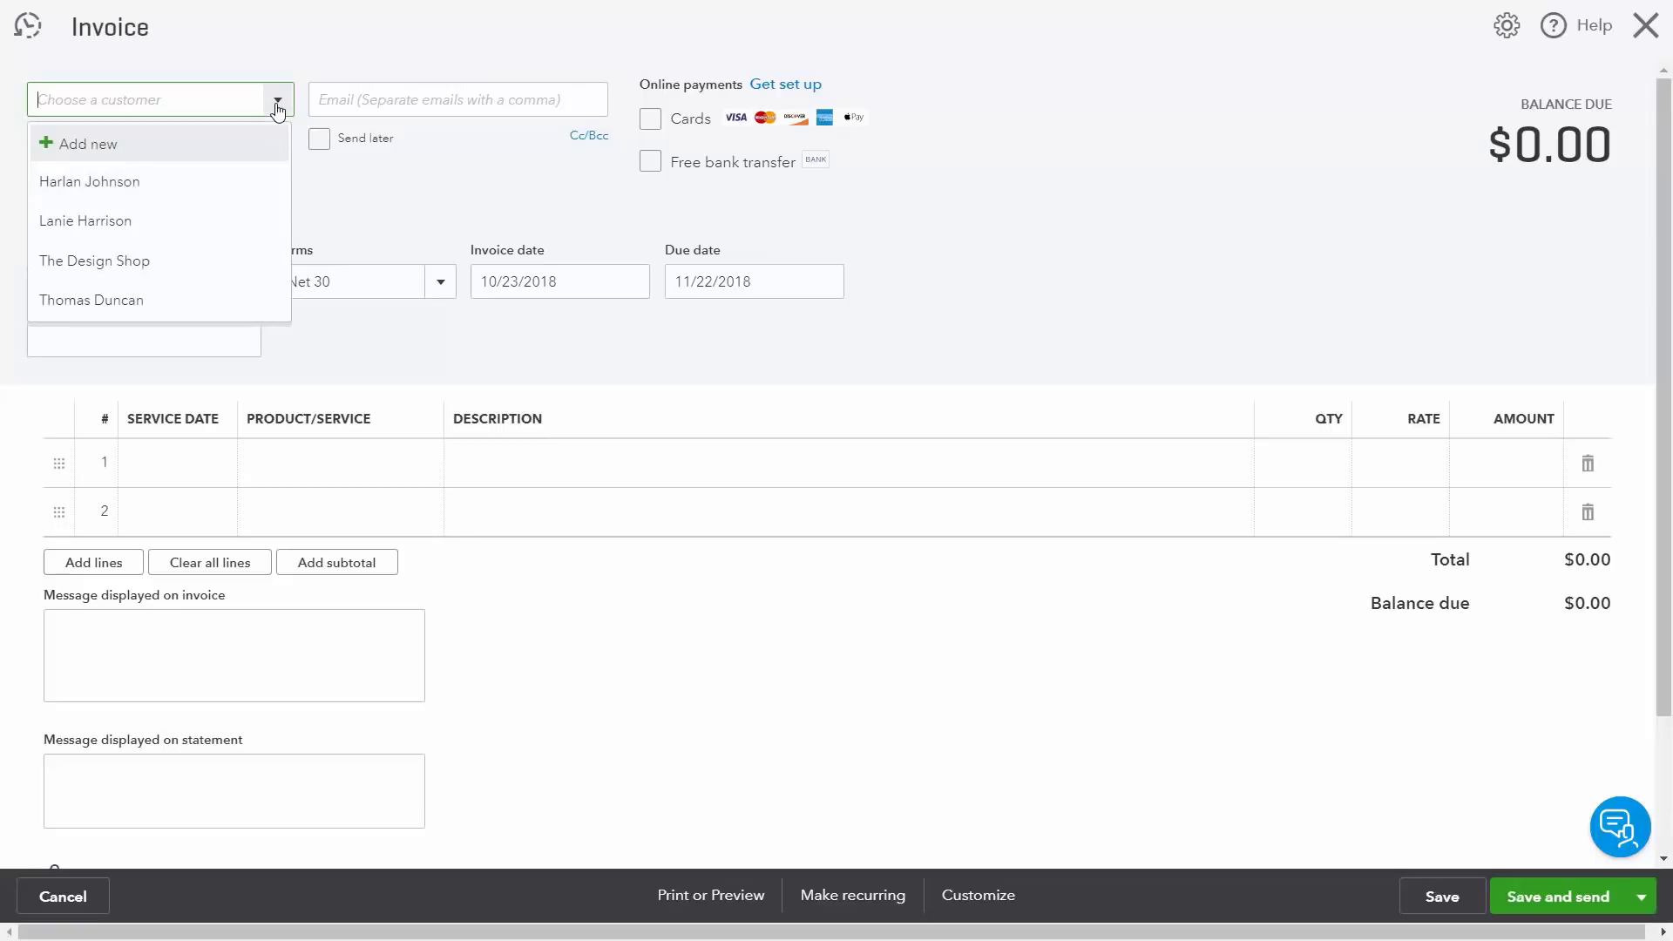
pyautogui.click(126, 183)
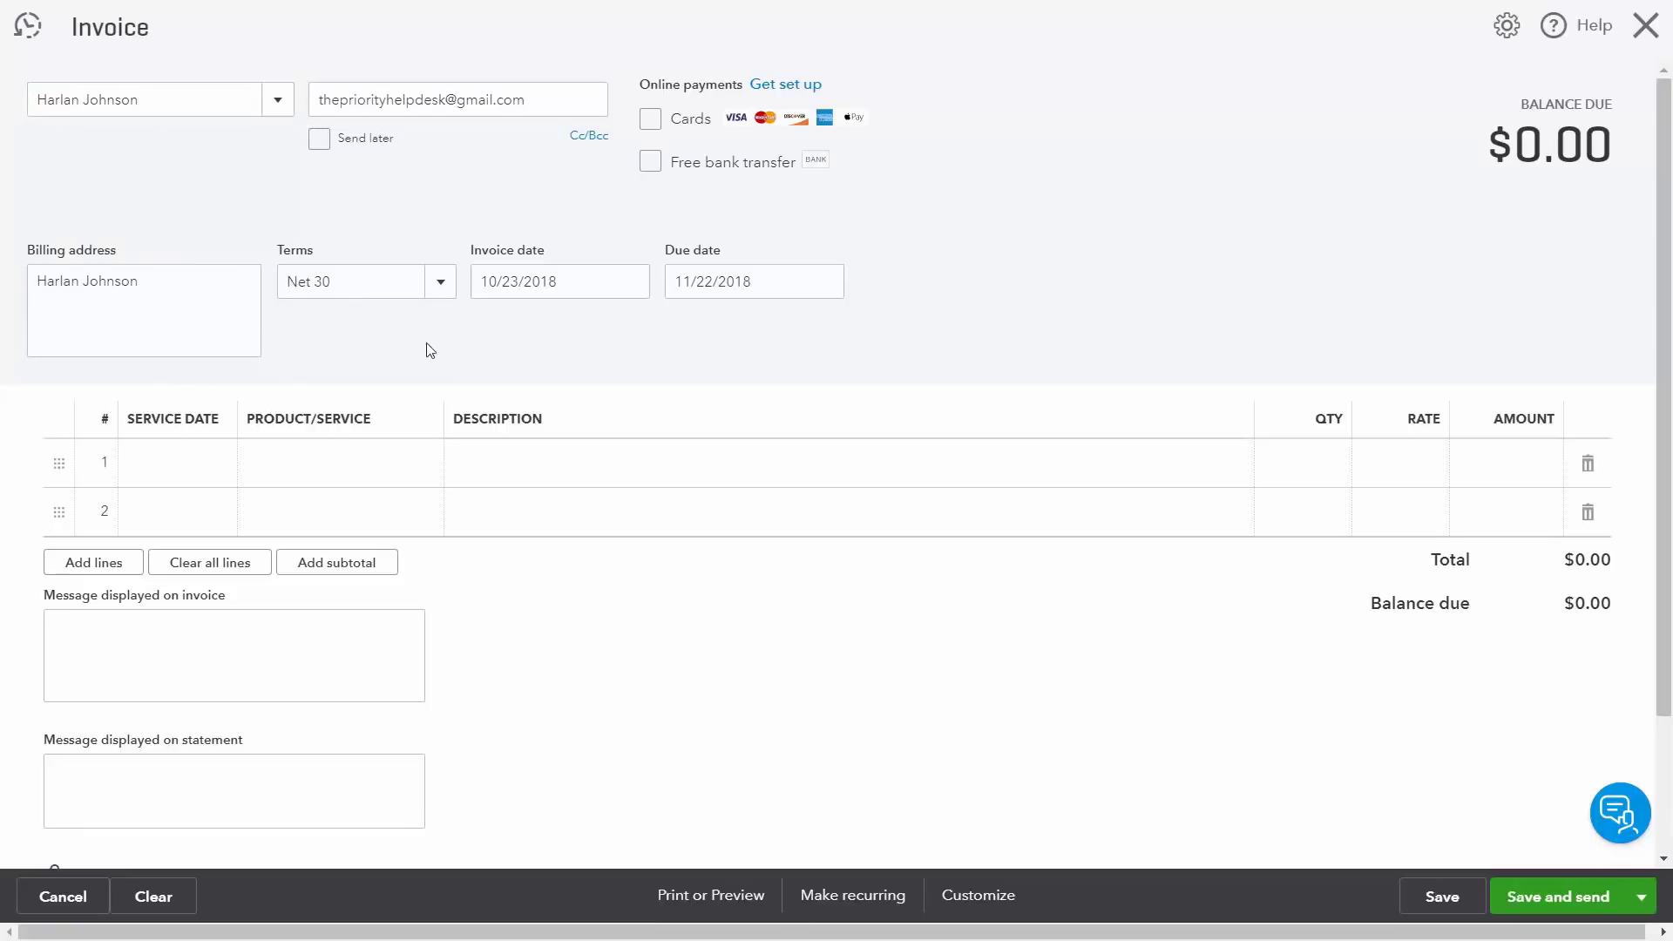
pyautogui.click(438, 292)
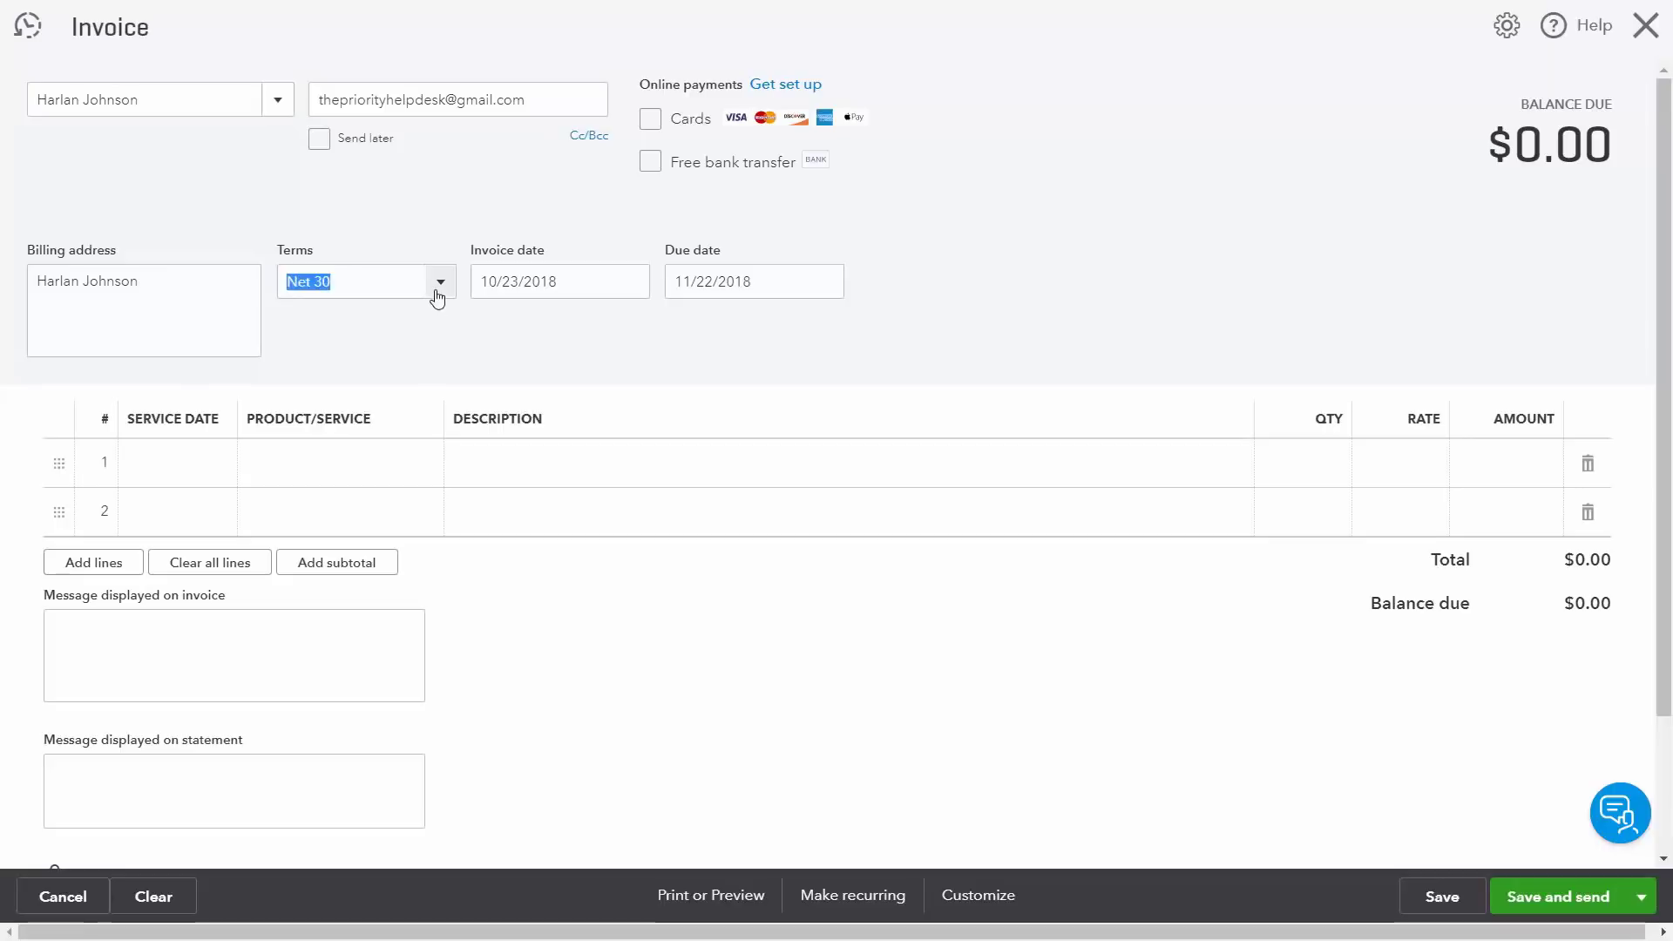
pyautogui.click(388, 362)
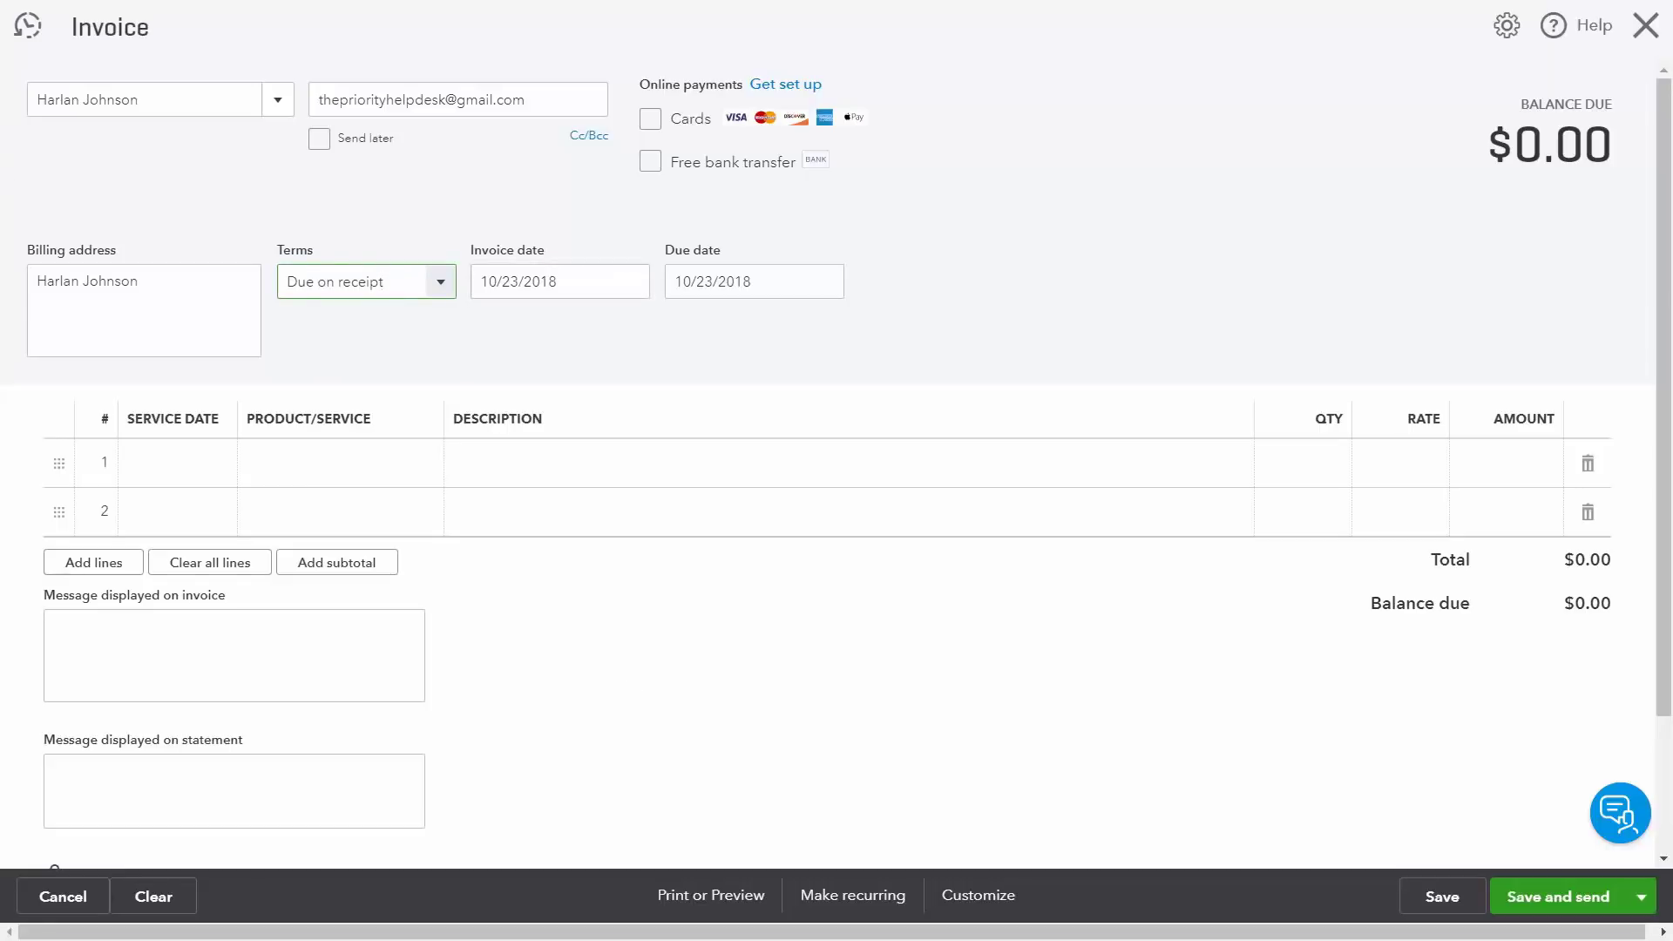
# Step: Add a 10/01/2018 Consulting line, then save and email the invoice
pyautogui.click(204, 473)
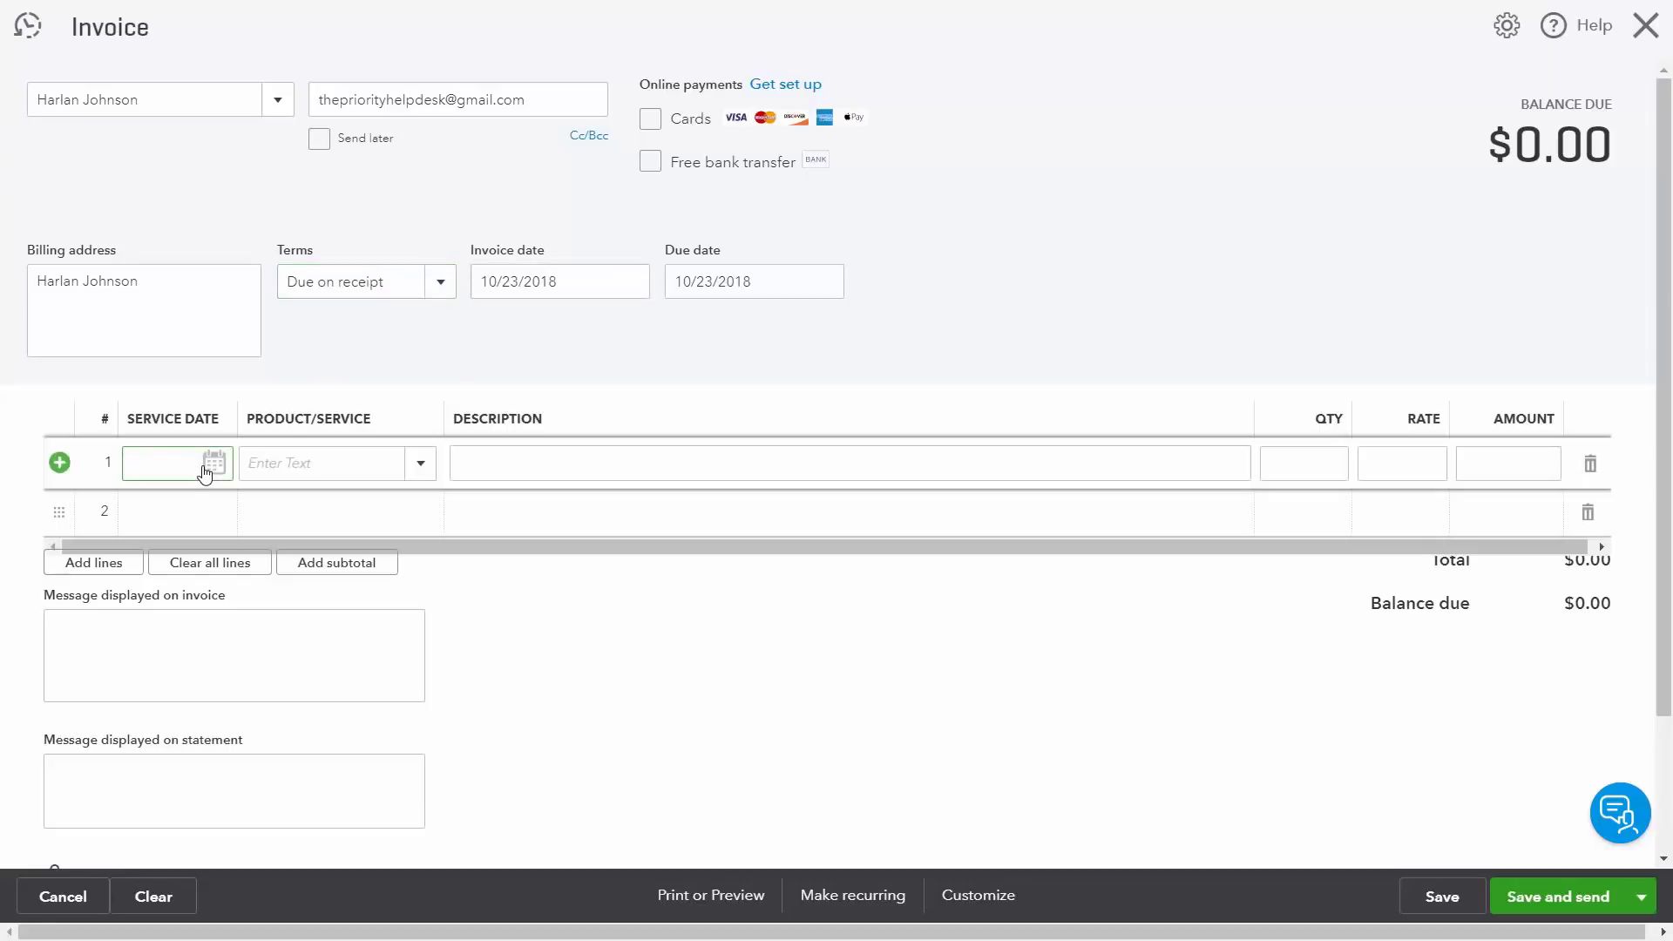
pyautogui.write('10/01/2018')
pyautogui.click(421, 463)
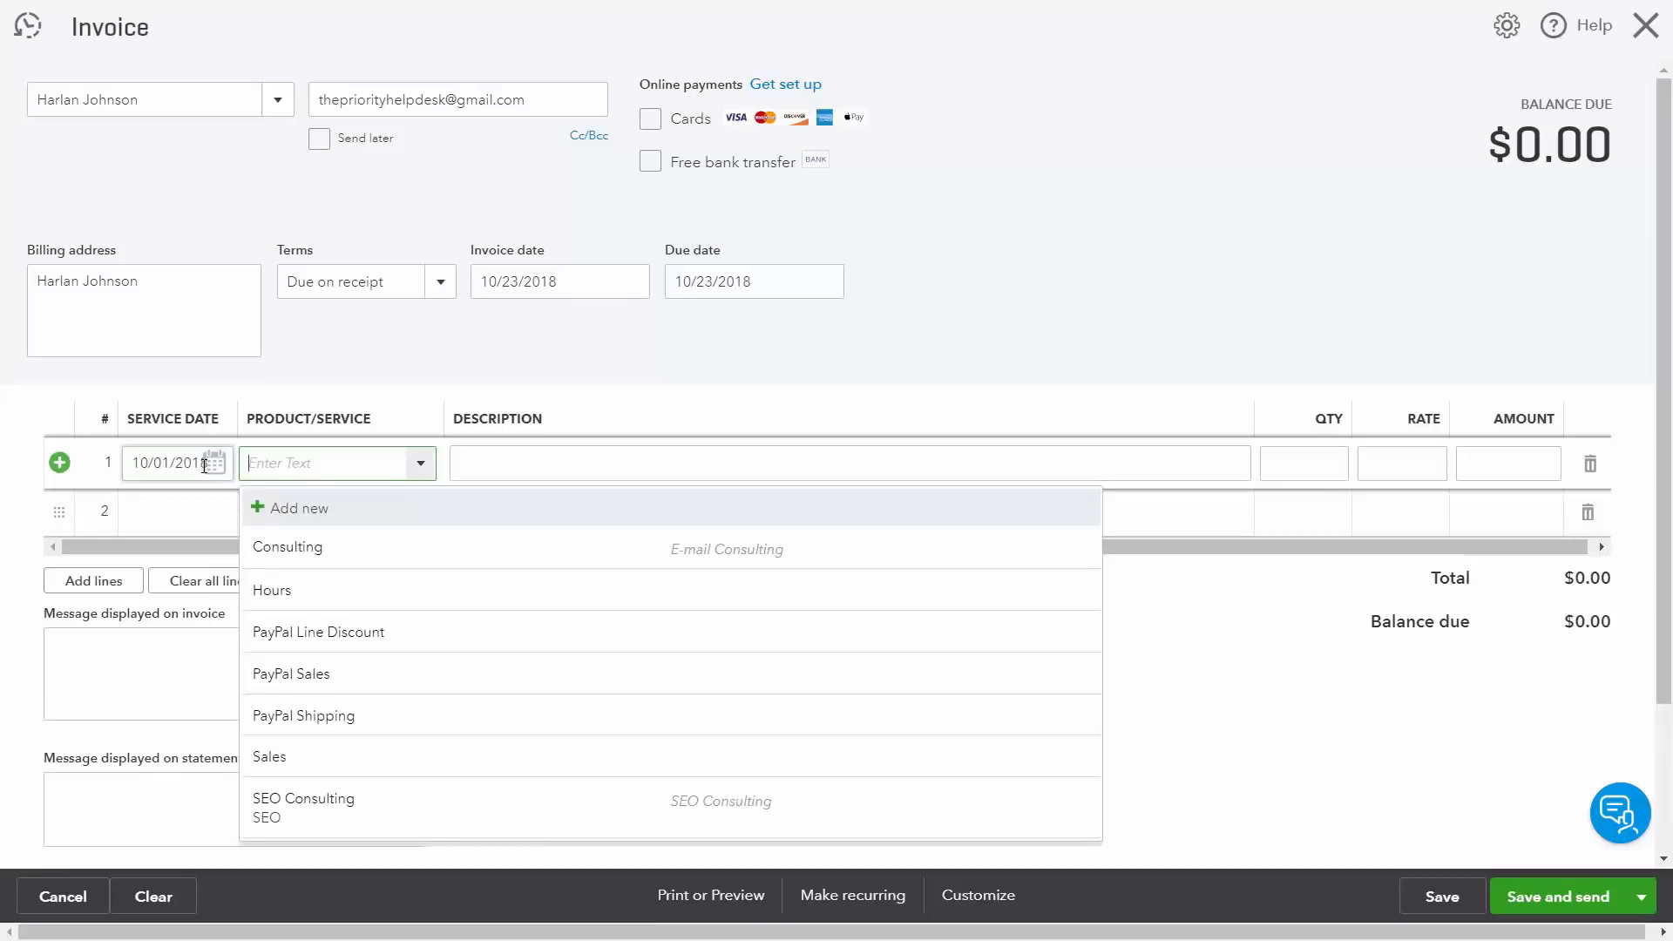
pyautogui.click(312, 547)
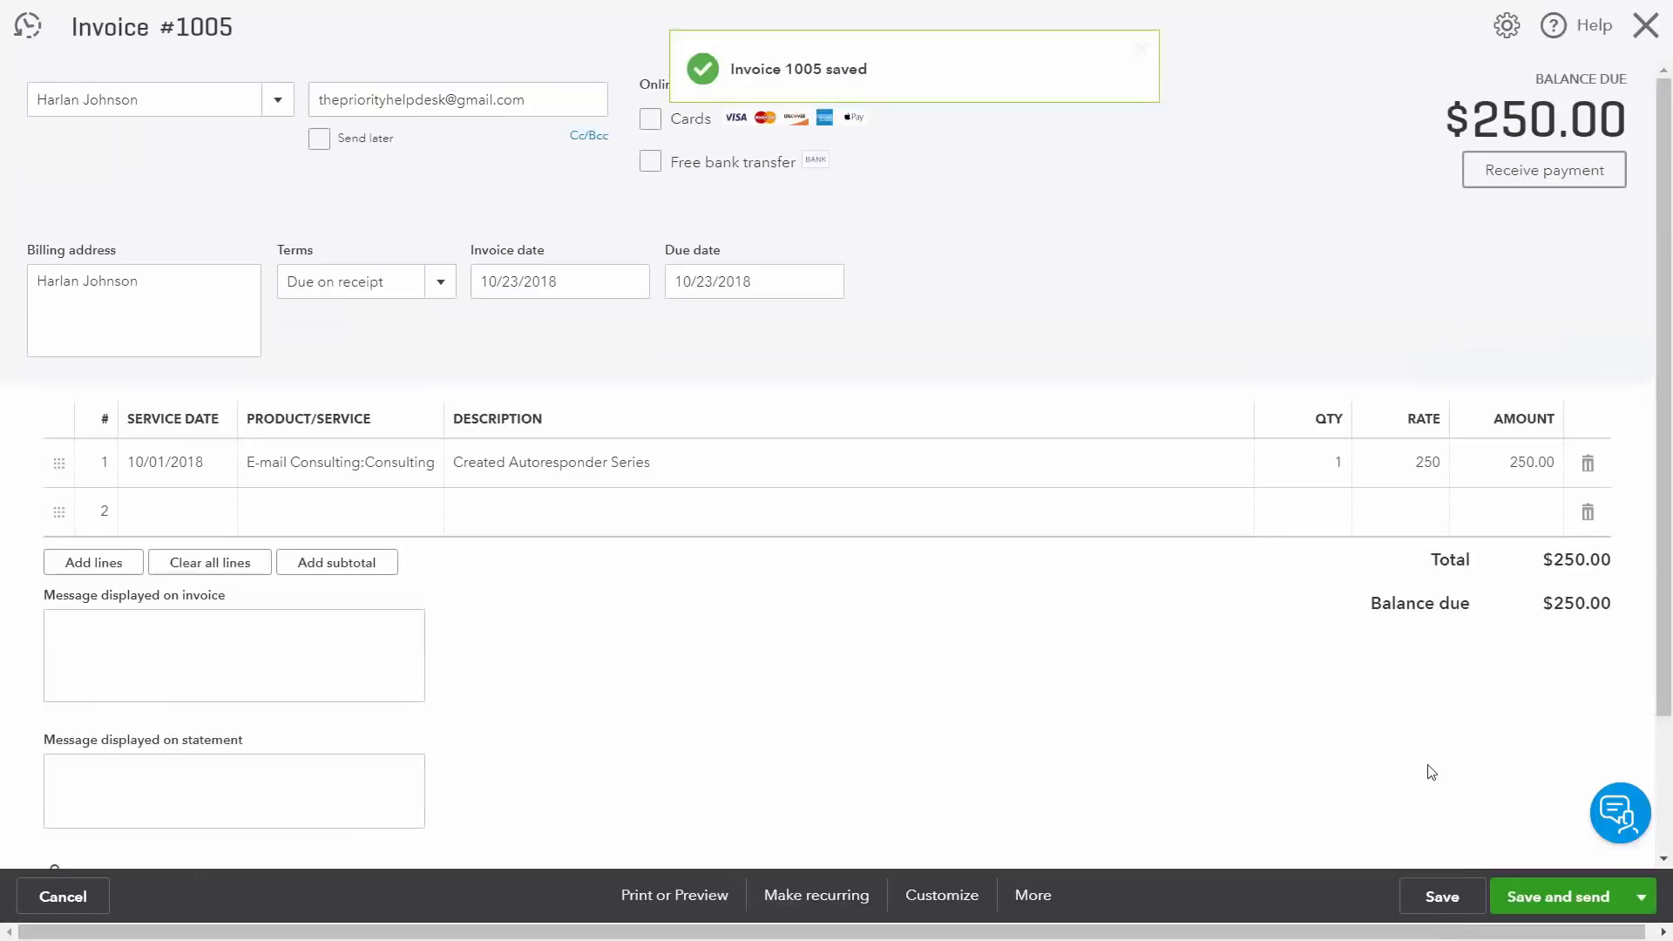
pyautogui.click(1640, 897)
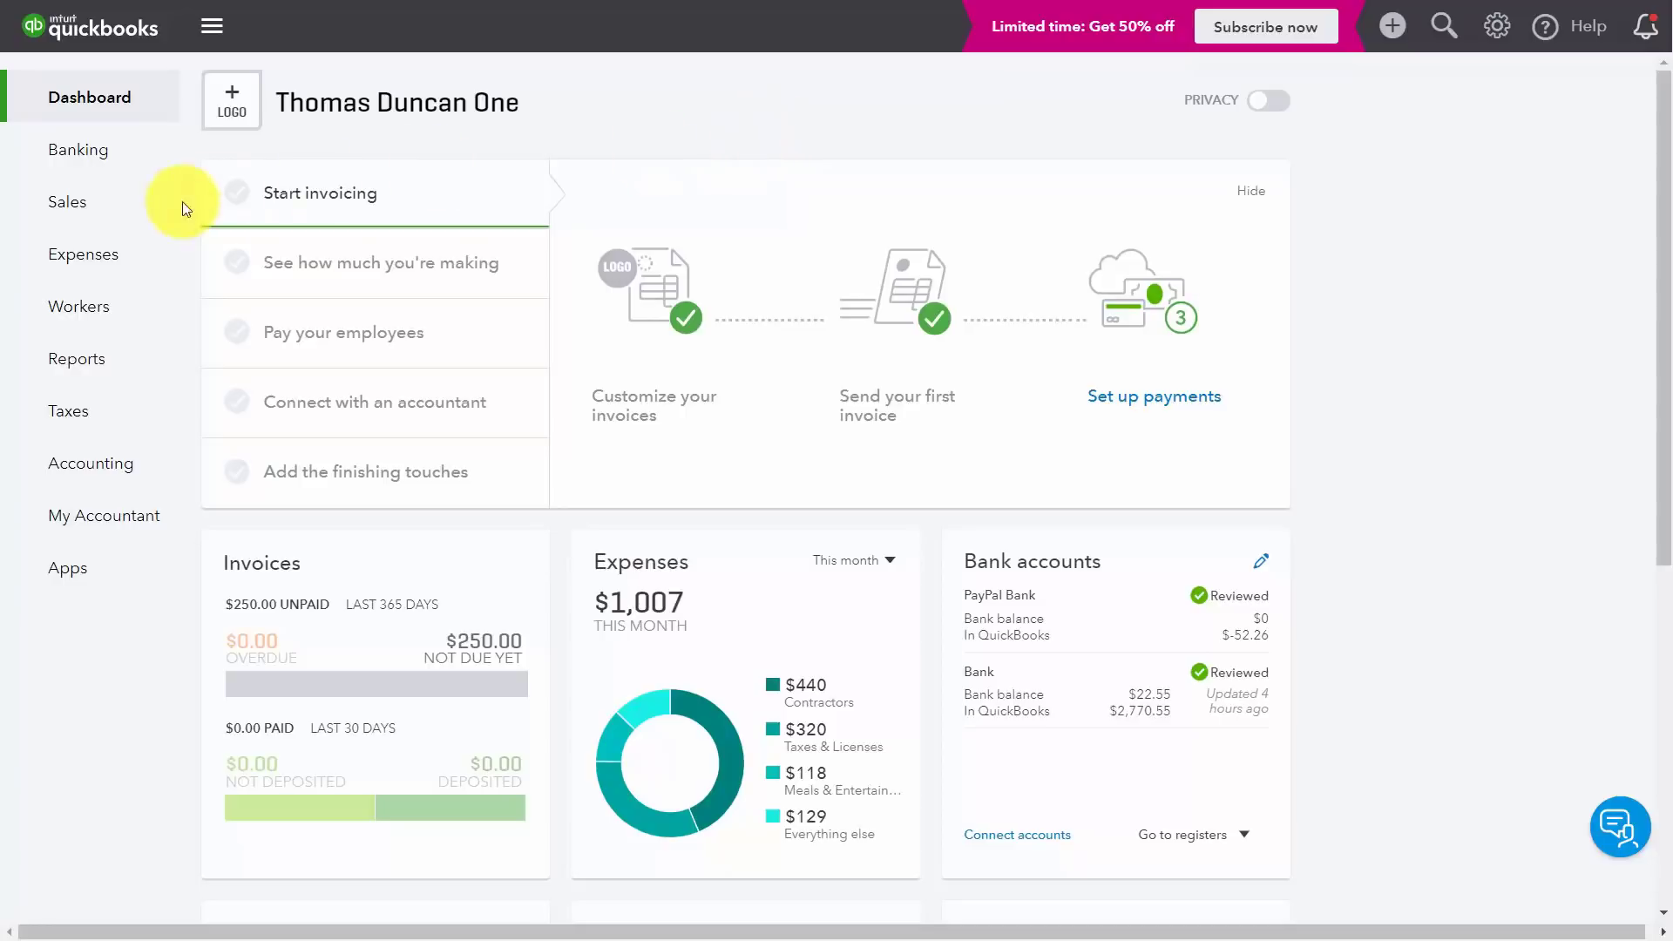
# Step: Open a Receive Payment form for Invoice 1005 from the Invoices list
pyautogui.moveTo(49, 214)
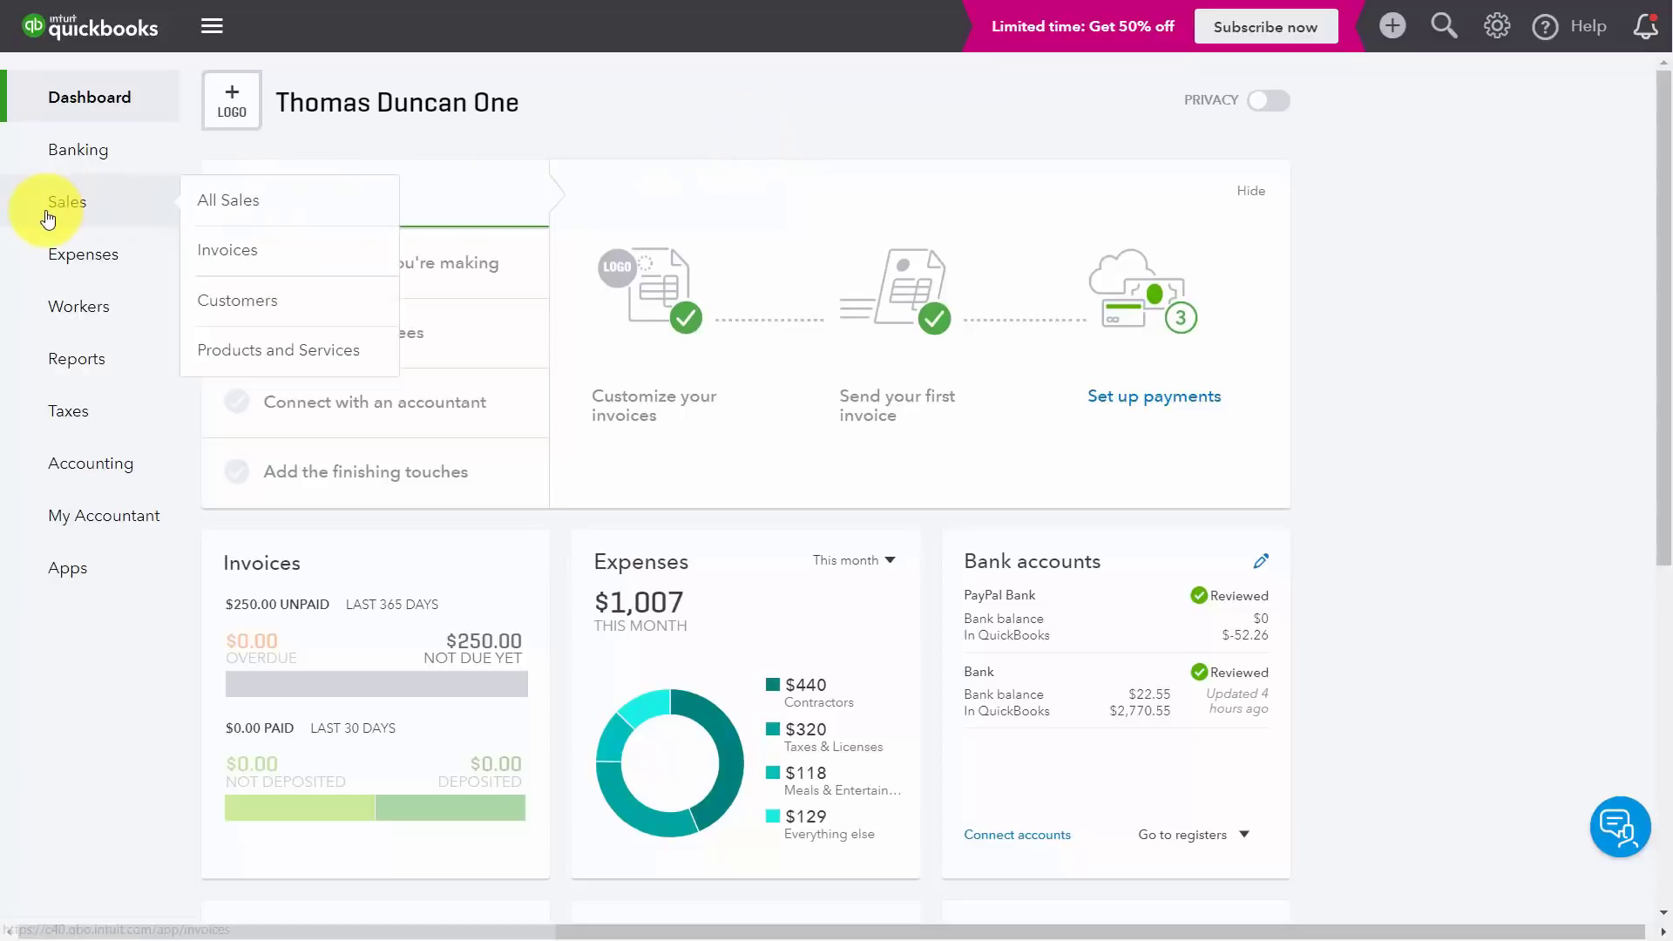
pyautogui.click(218, 252)
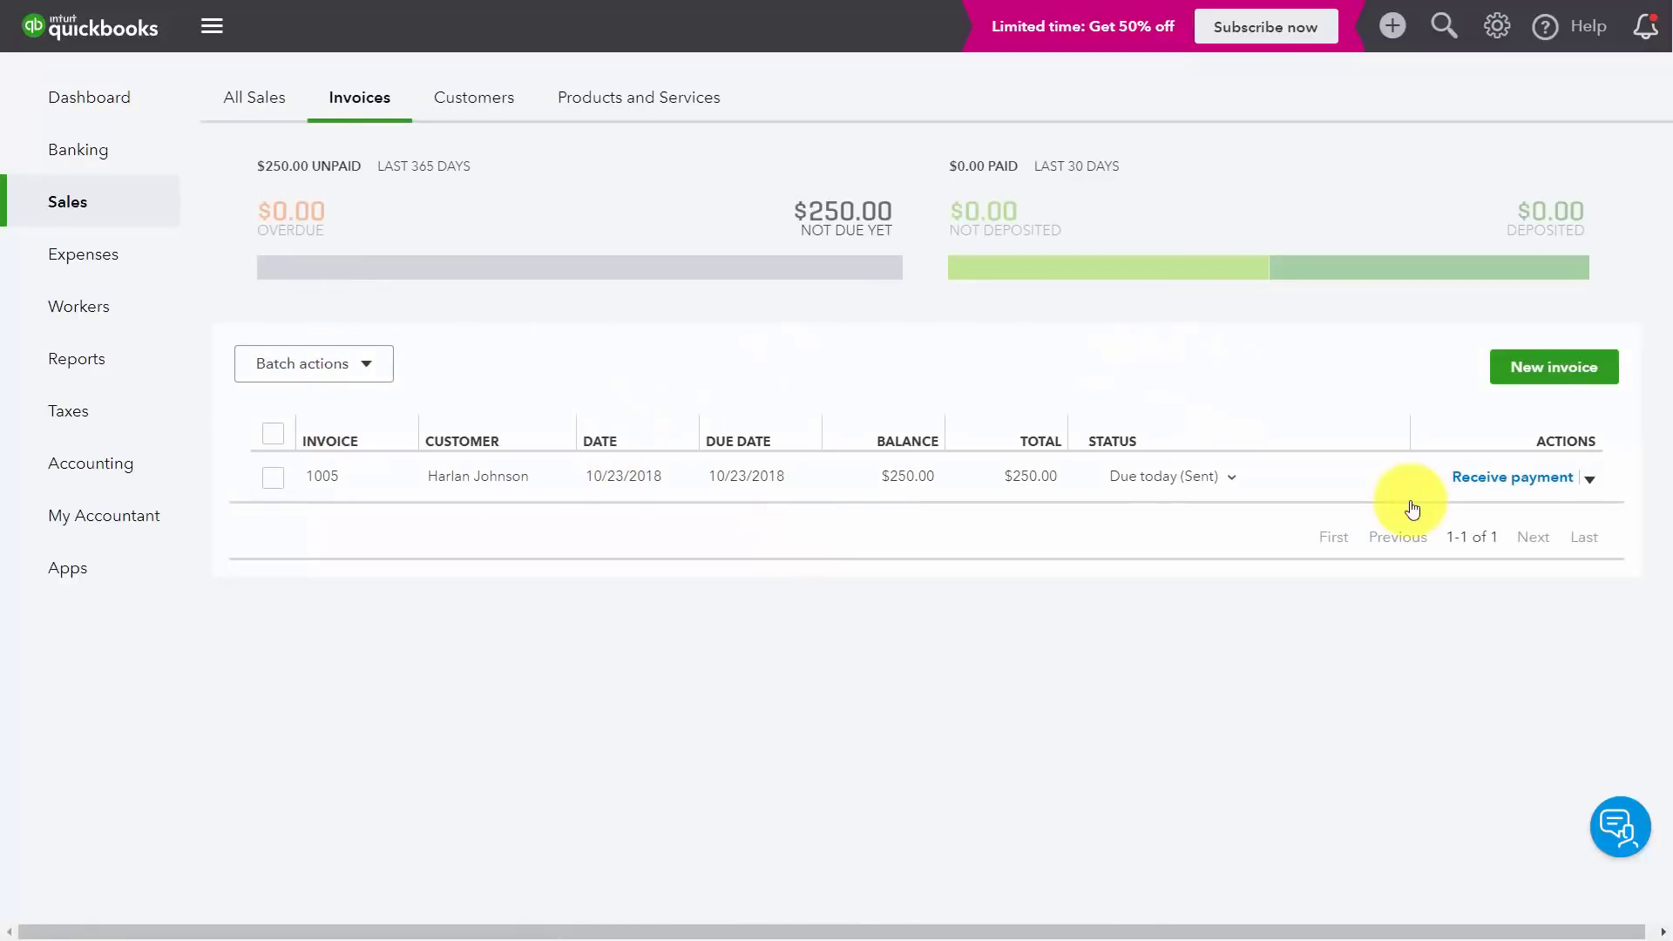
pyautogui.click(1496, 481)
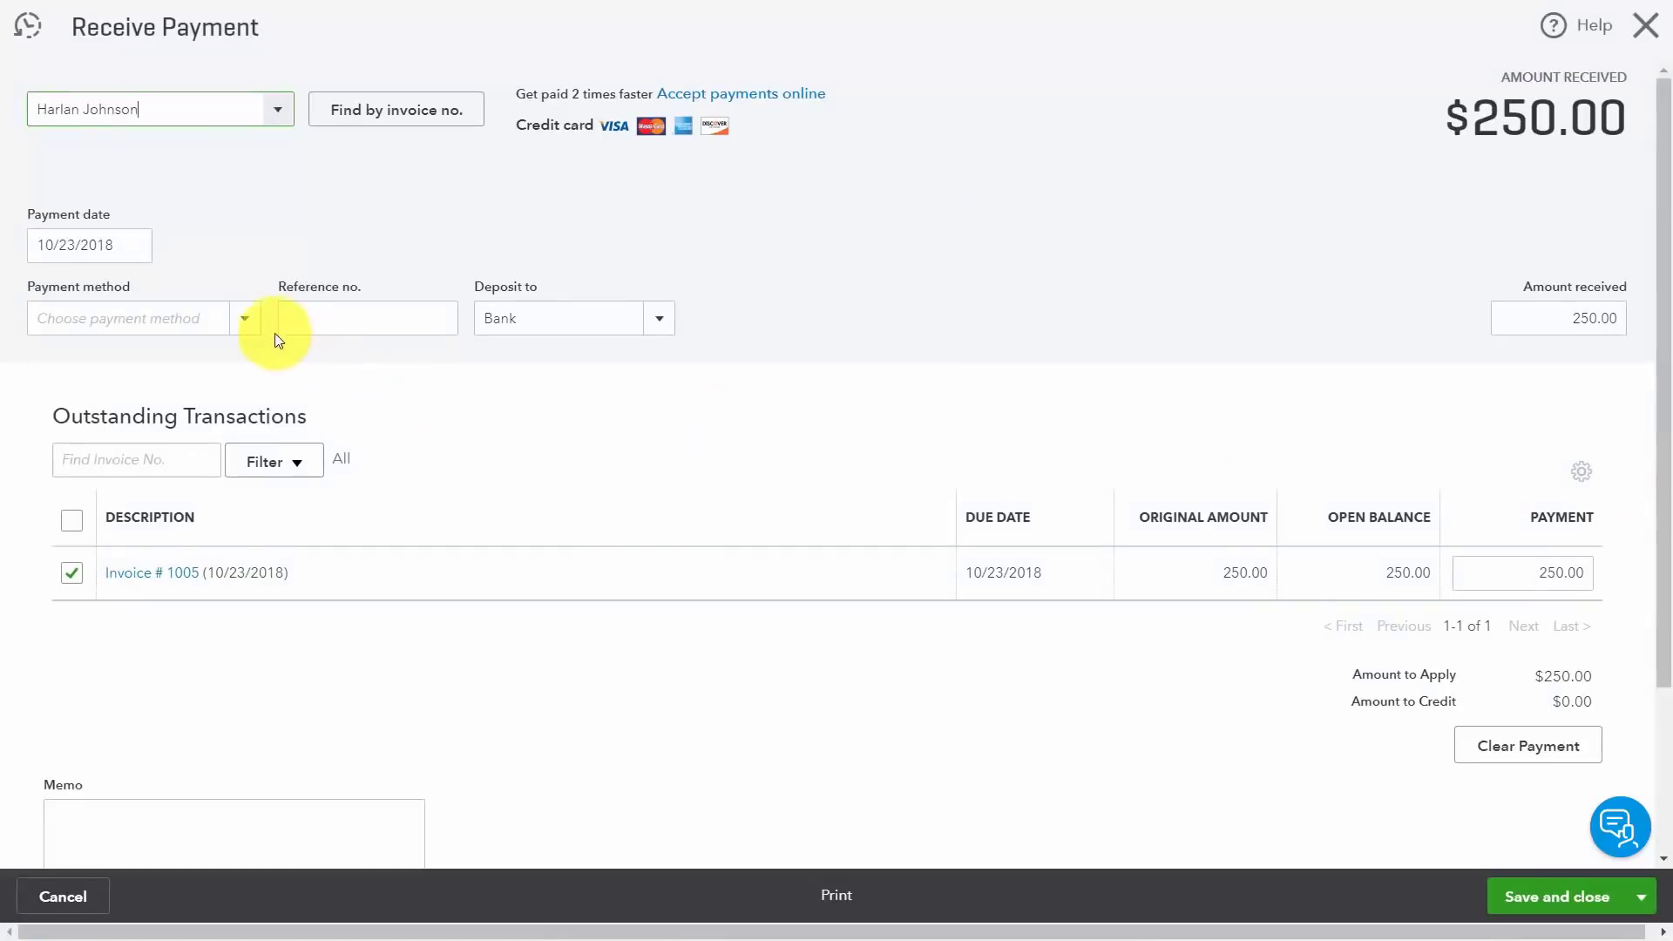
# Step: Set the payment method to Cash, keeping Bank as the deposit account
pyautogui.click(235, 318)
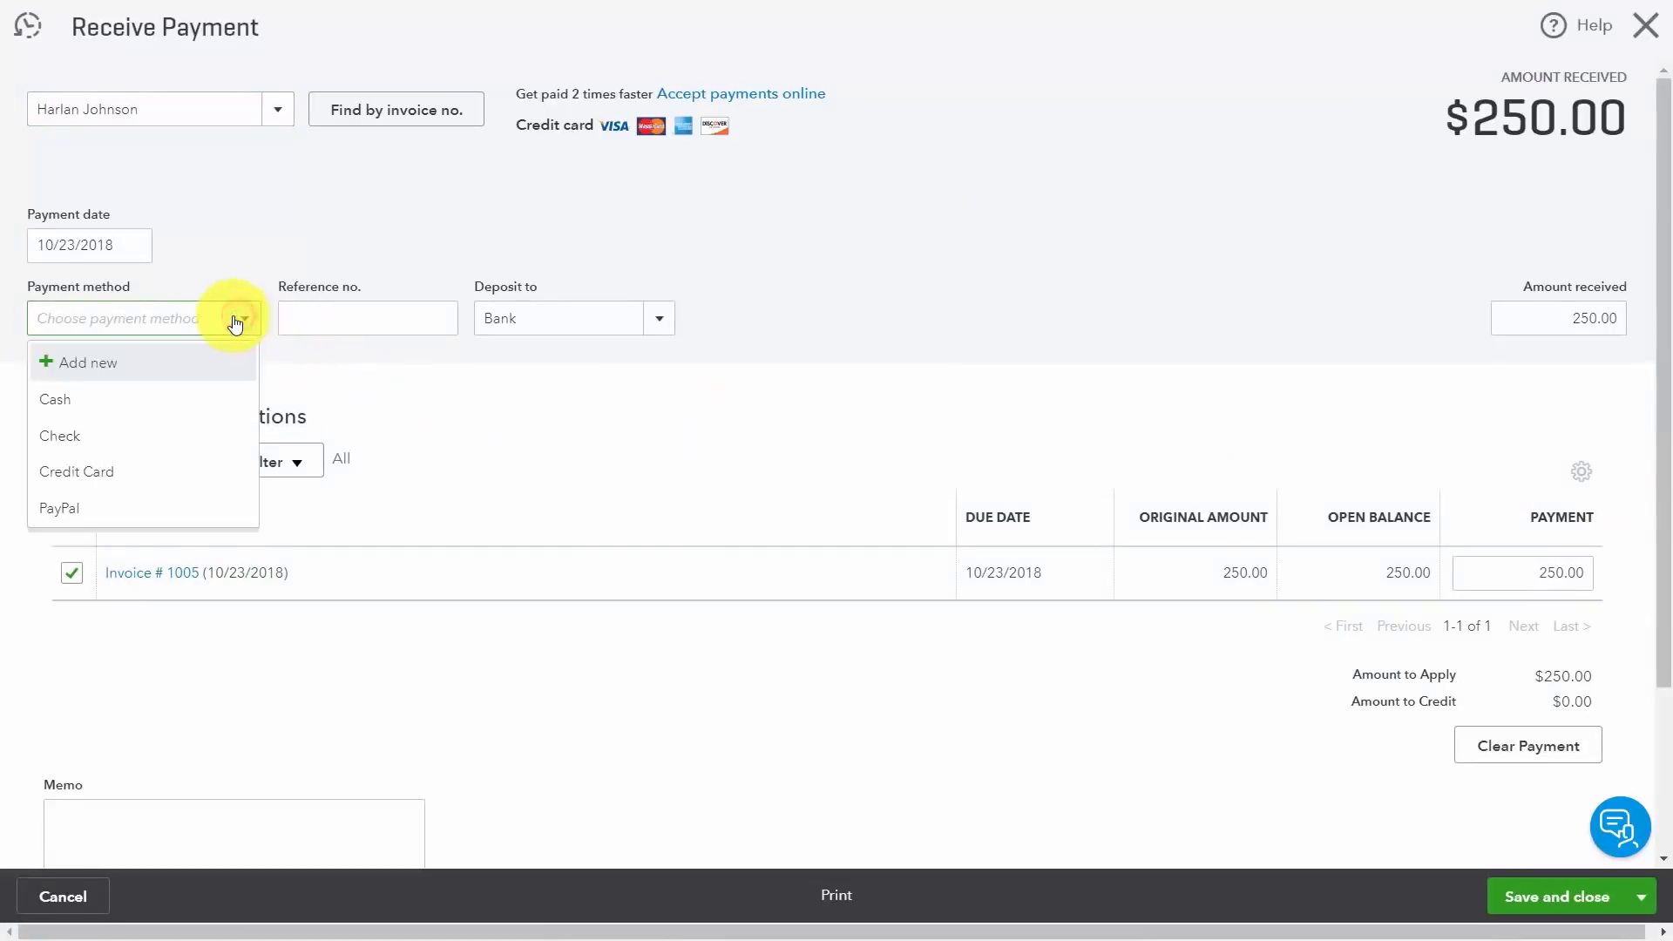
pyautogui.click(56, 403)
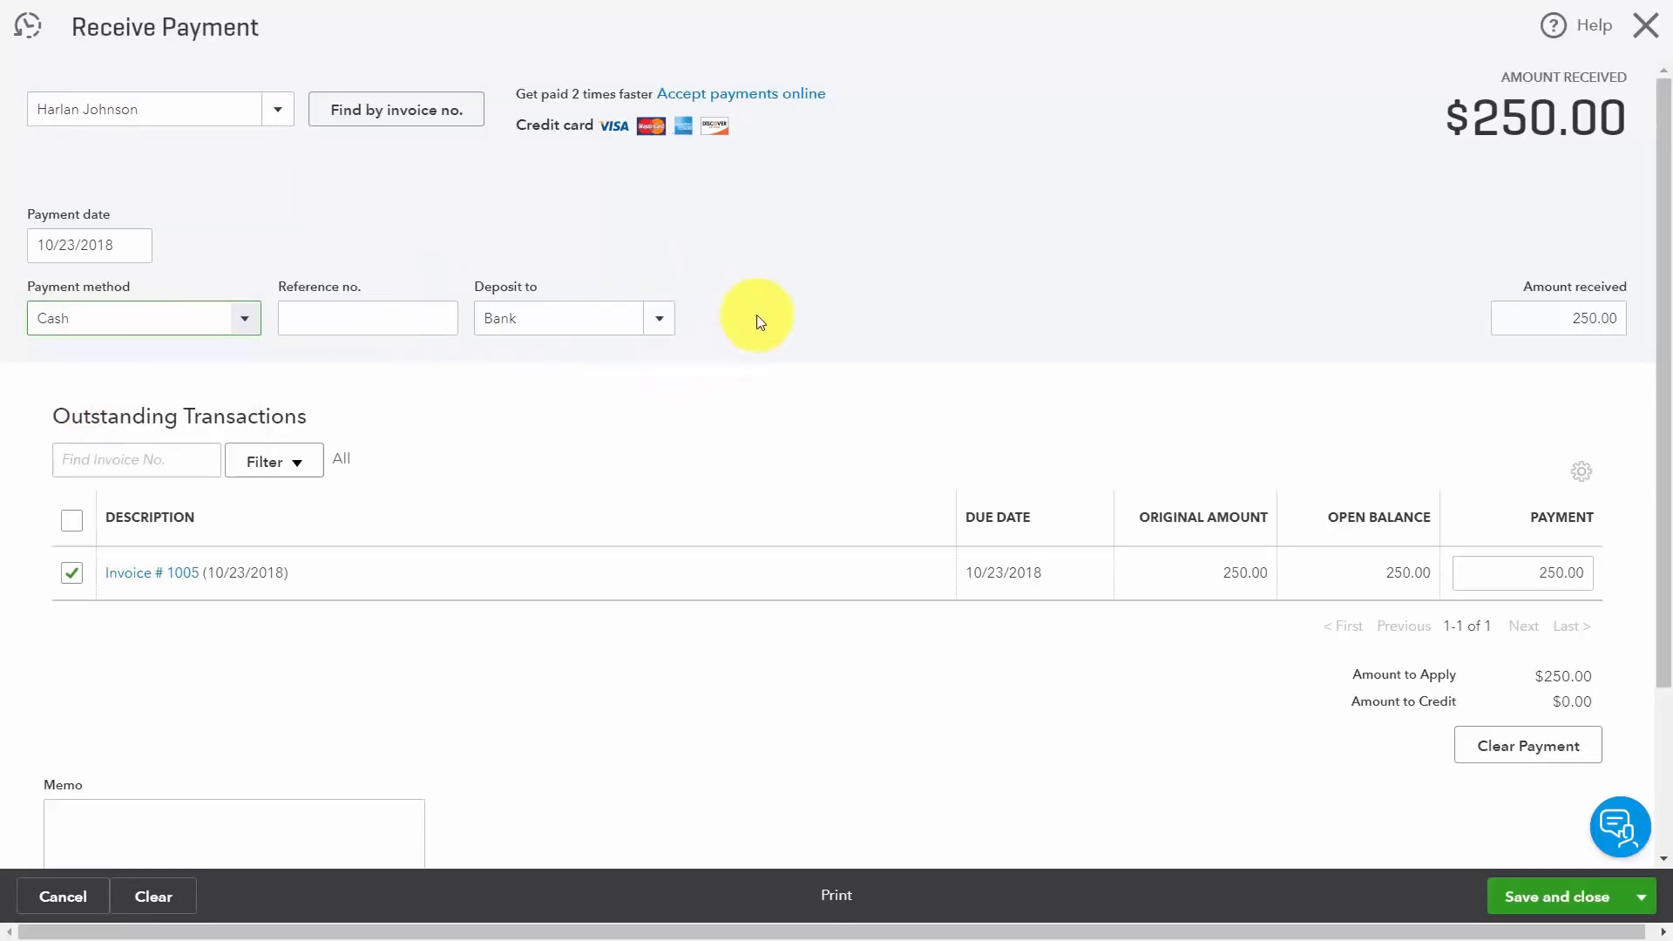
pyautogui.click(659, 320)
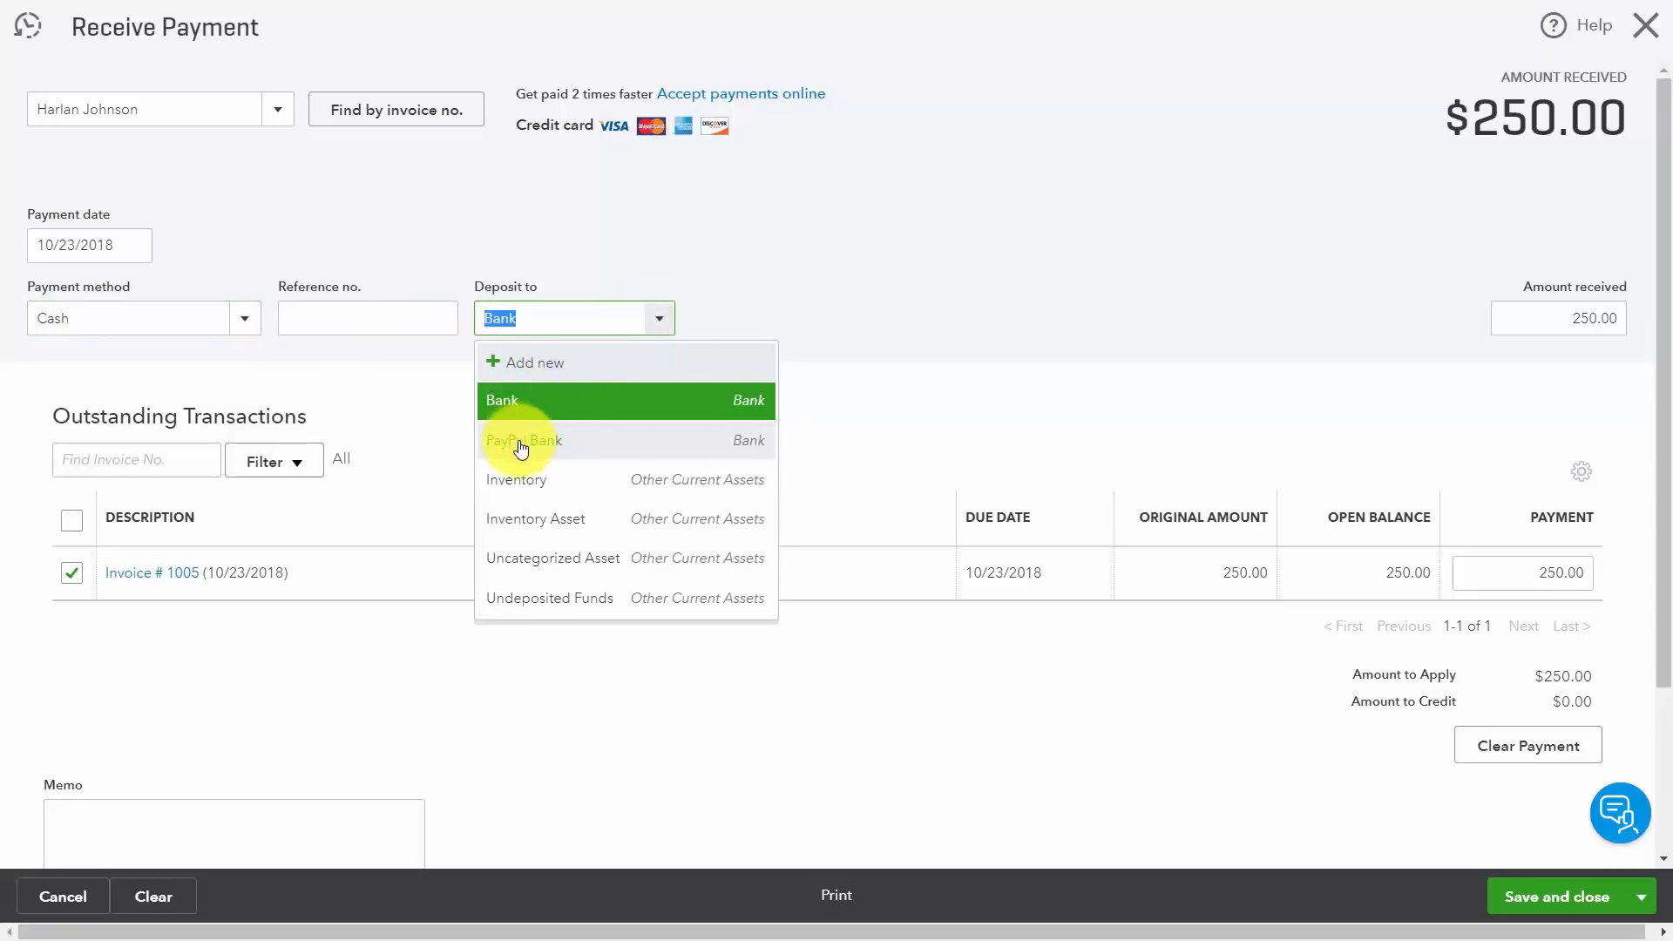
pyautogui.click(828, 322)
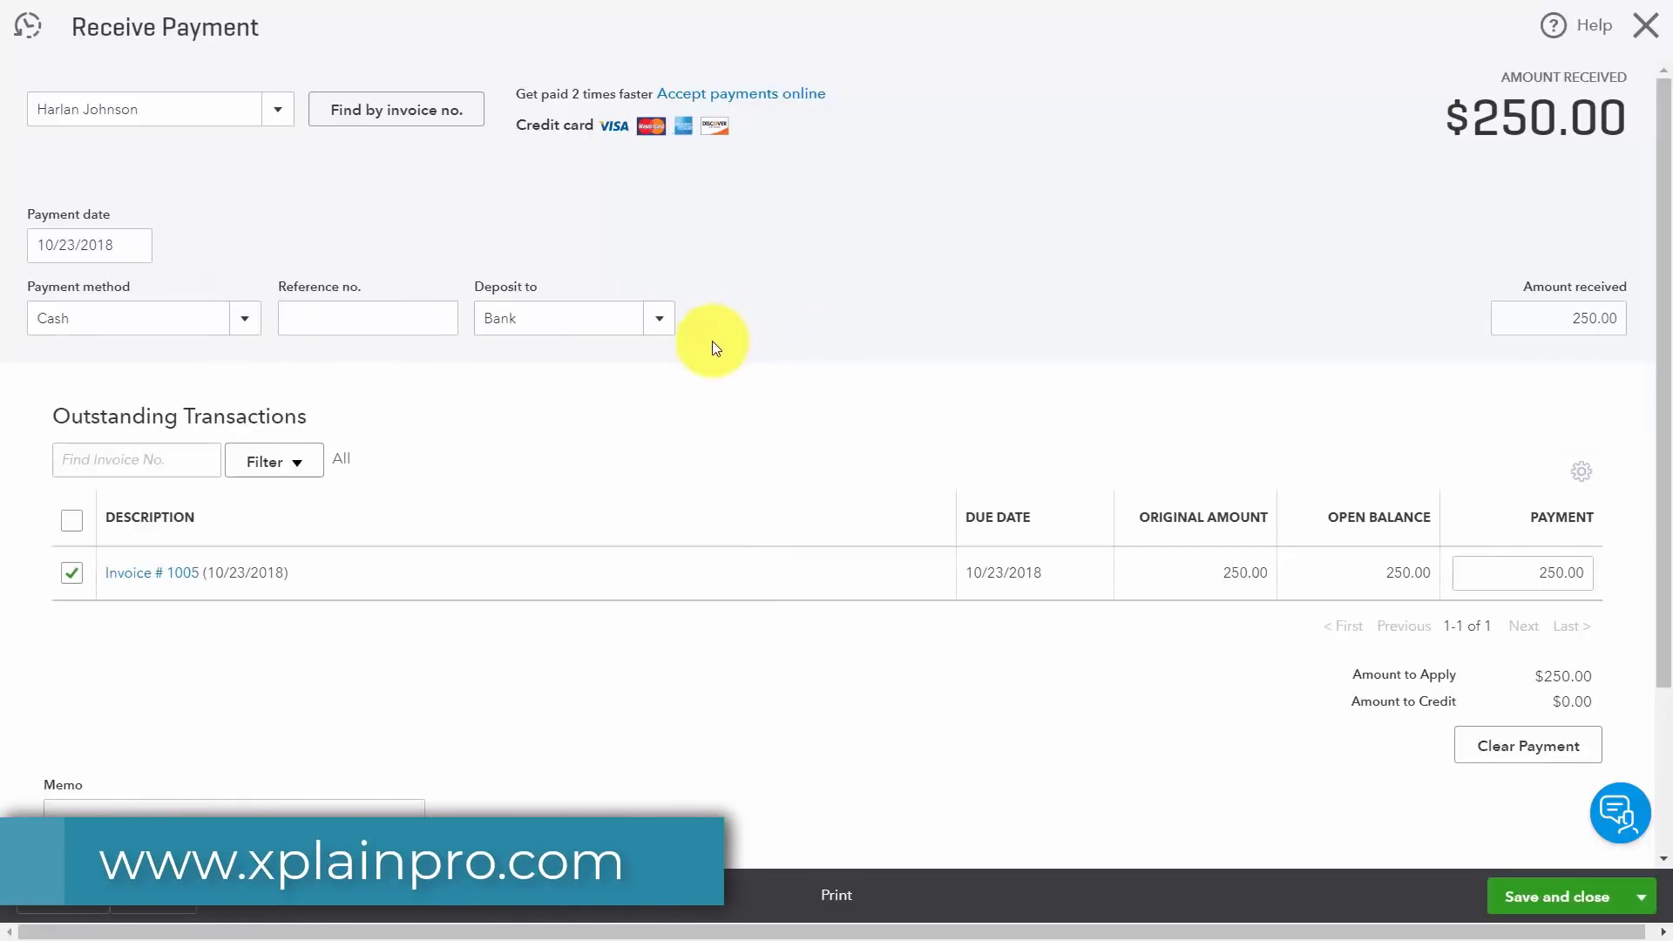
# Step: Add the memo 'Walked in to the office.' to the payment
pyautogui.scroll(-2, 970, 629)
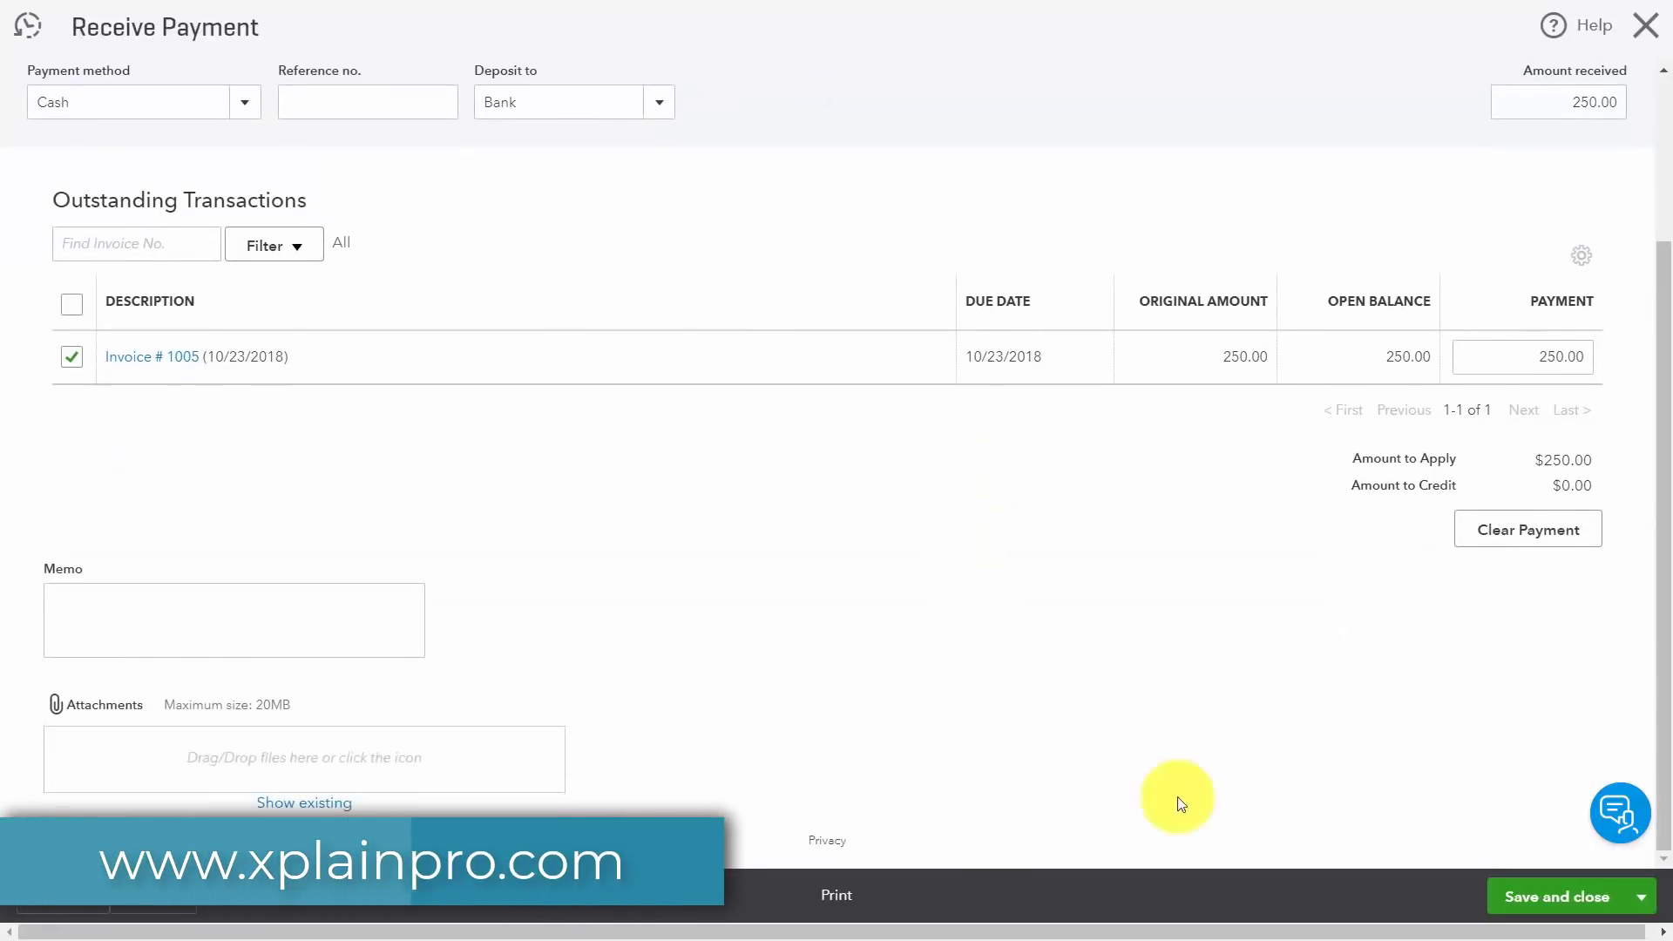
pyautogui.click(164, 593)
pyautogui.write('Walked in to the office.')
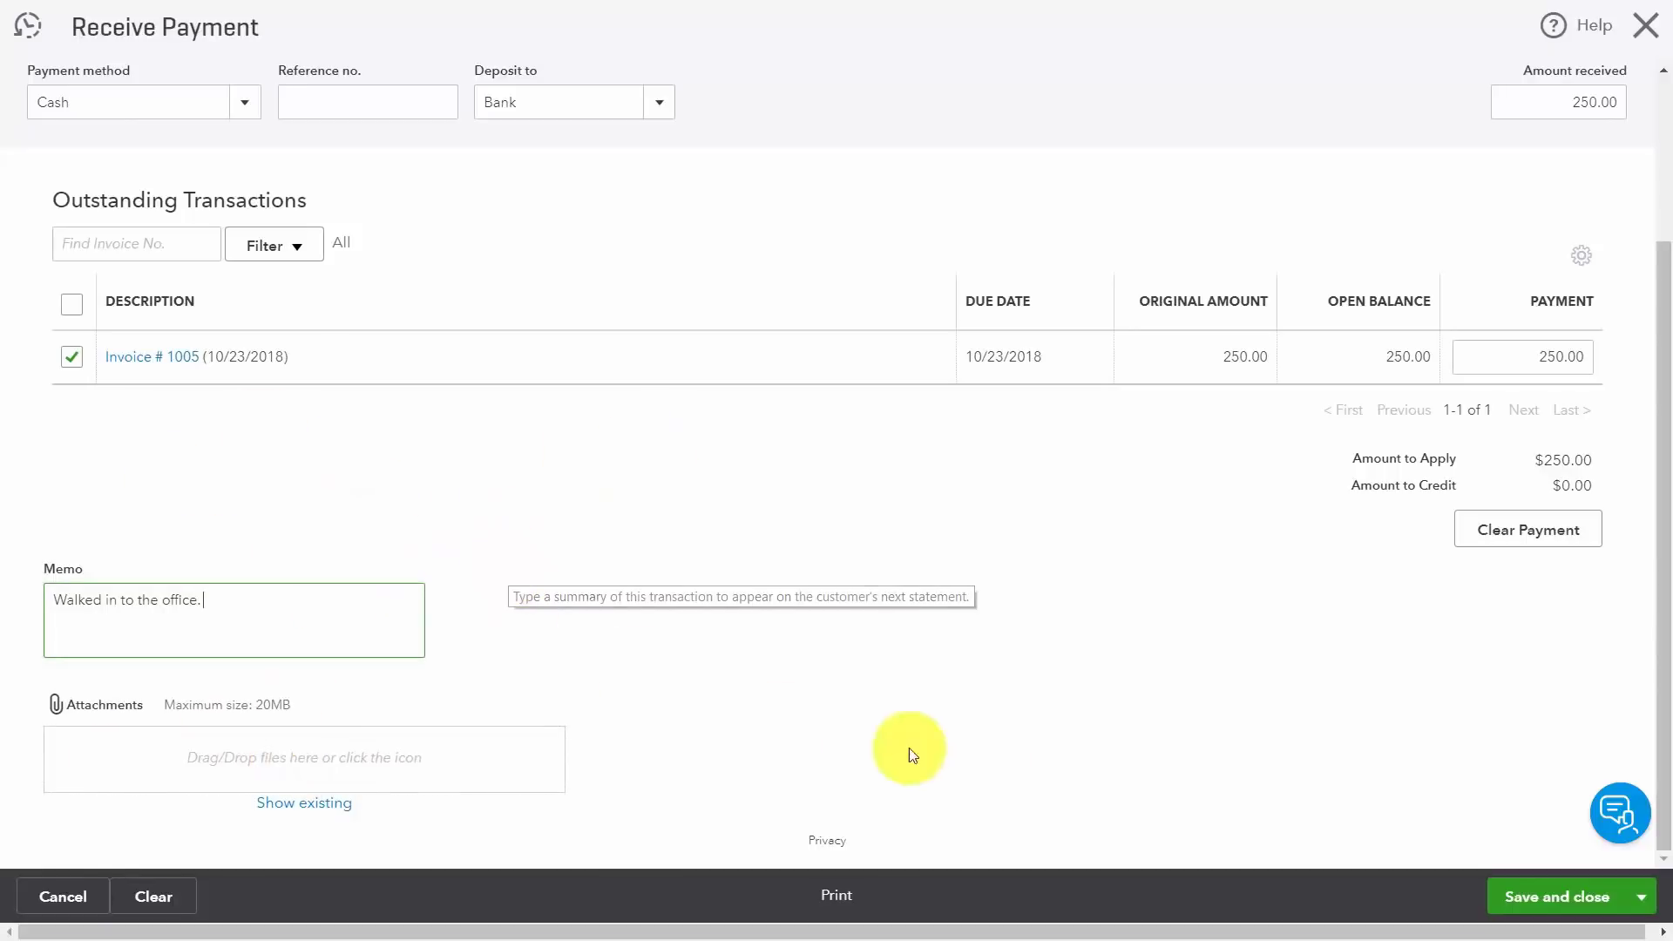
pyautogui.click(1640, 897)
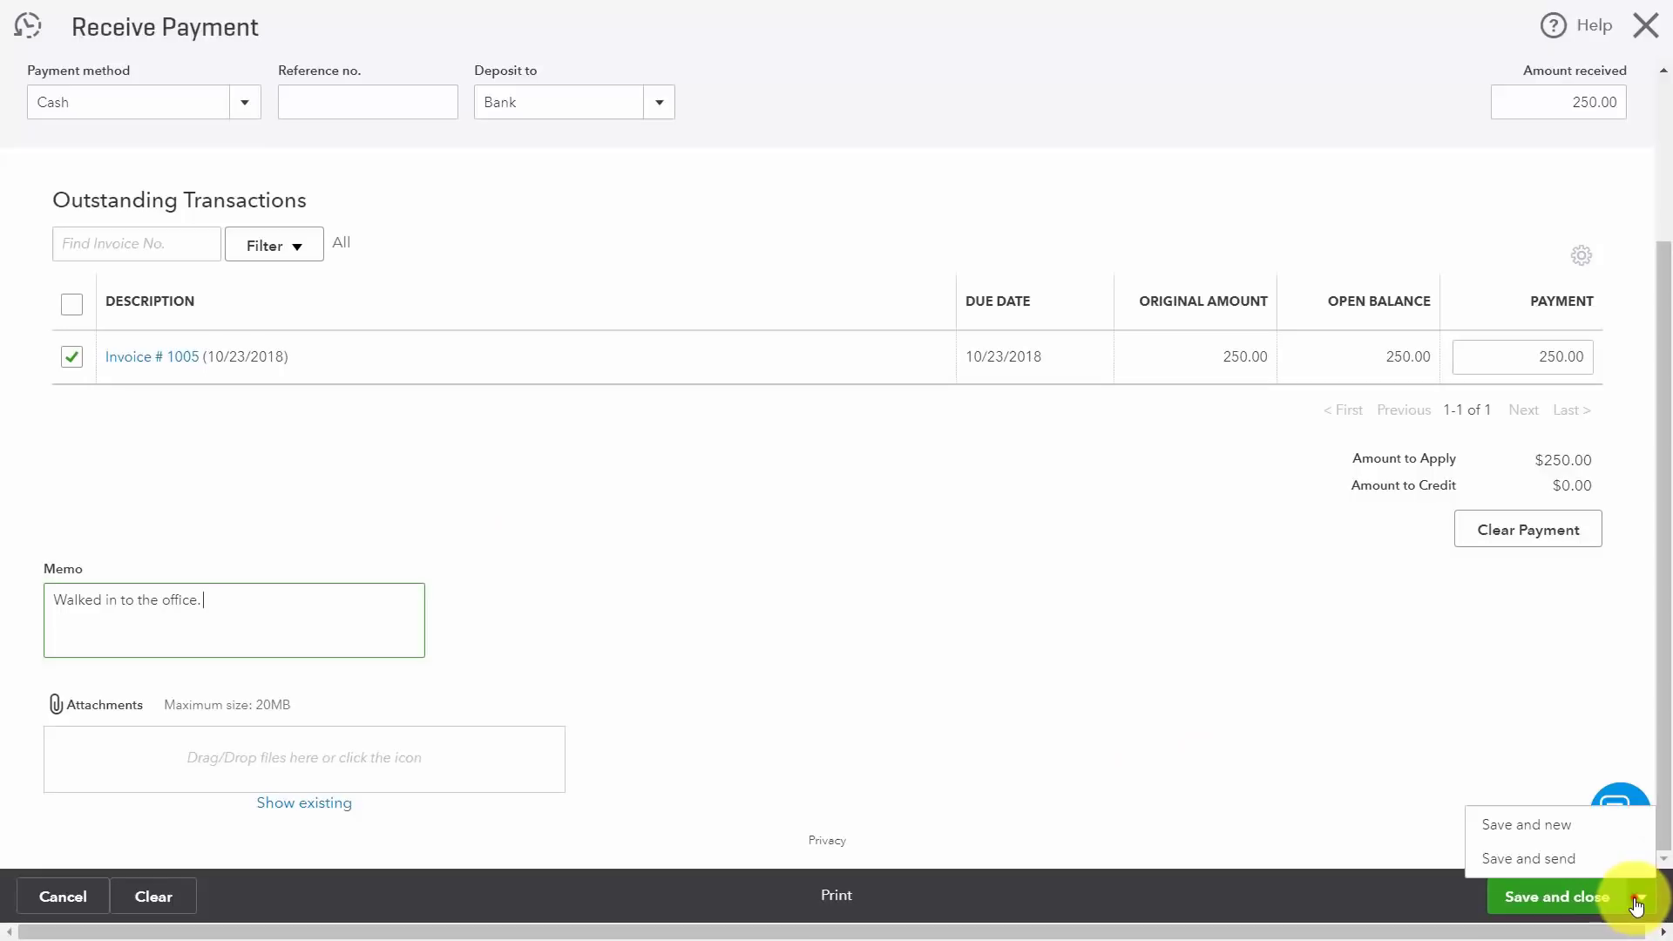
# Step: Save the $250 payment and email its receipt to the customer
pyautogui.click(1532, 860)
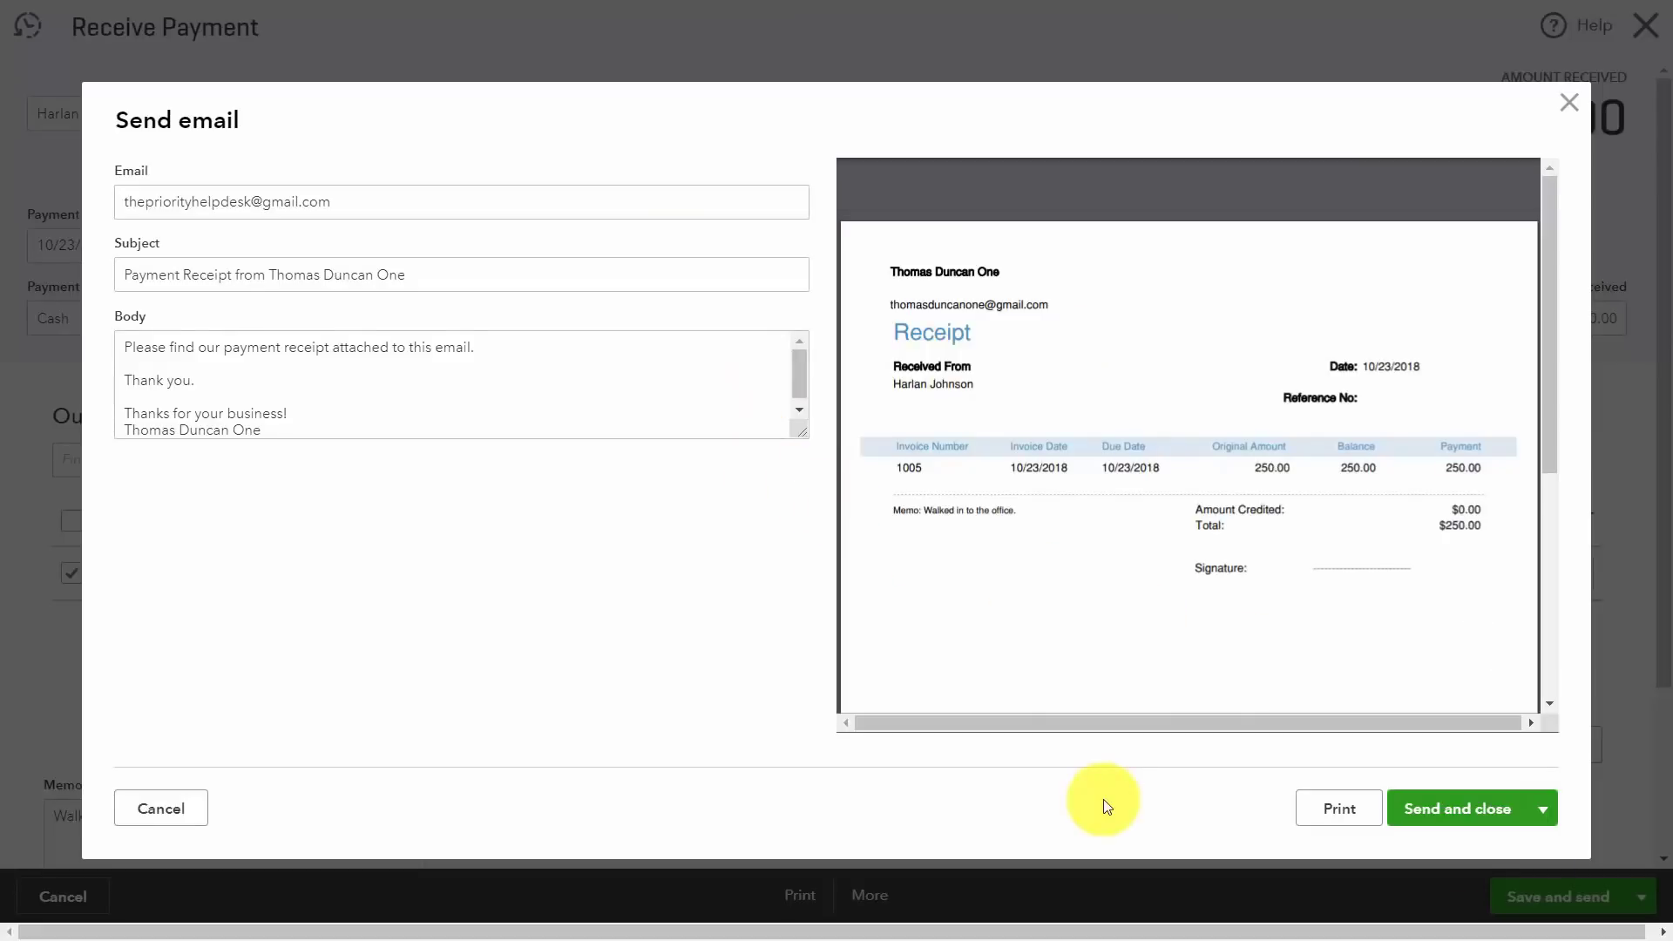
pyautogui.click(1455, 811)
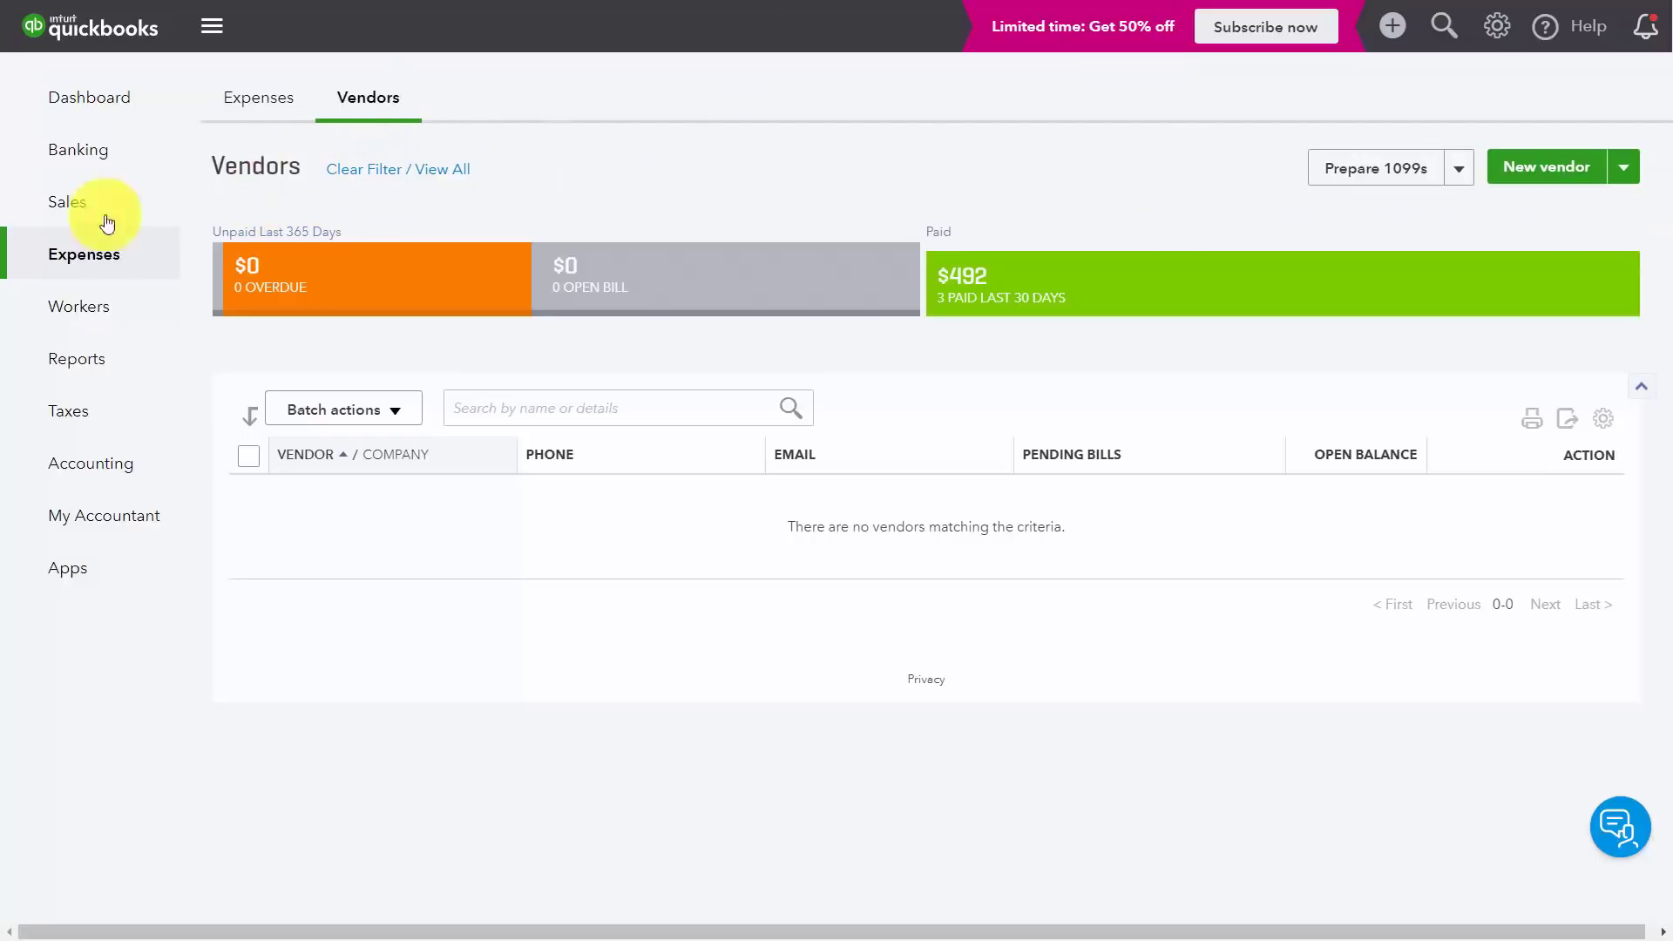
# Step: Add the Graphics Unlimited vendor with its contact name and a $197.00 opening balance
pyautogui.click(1525, 172)
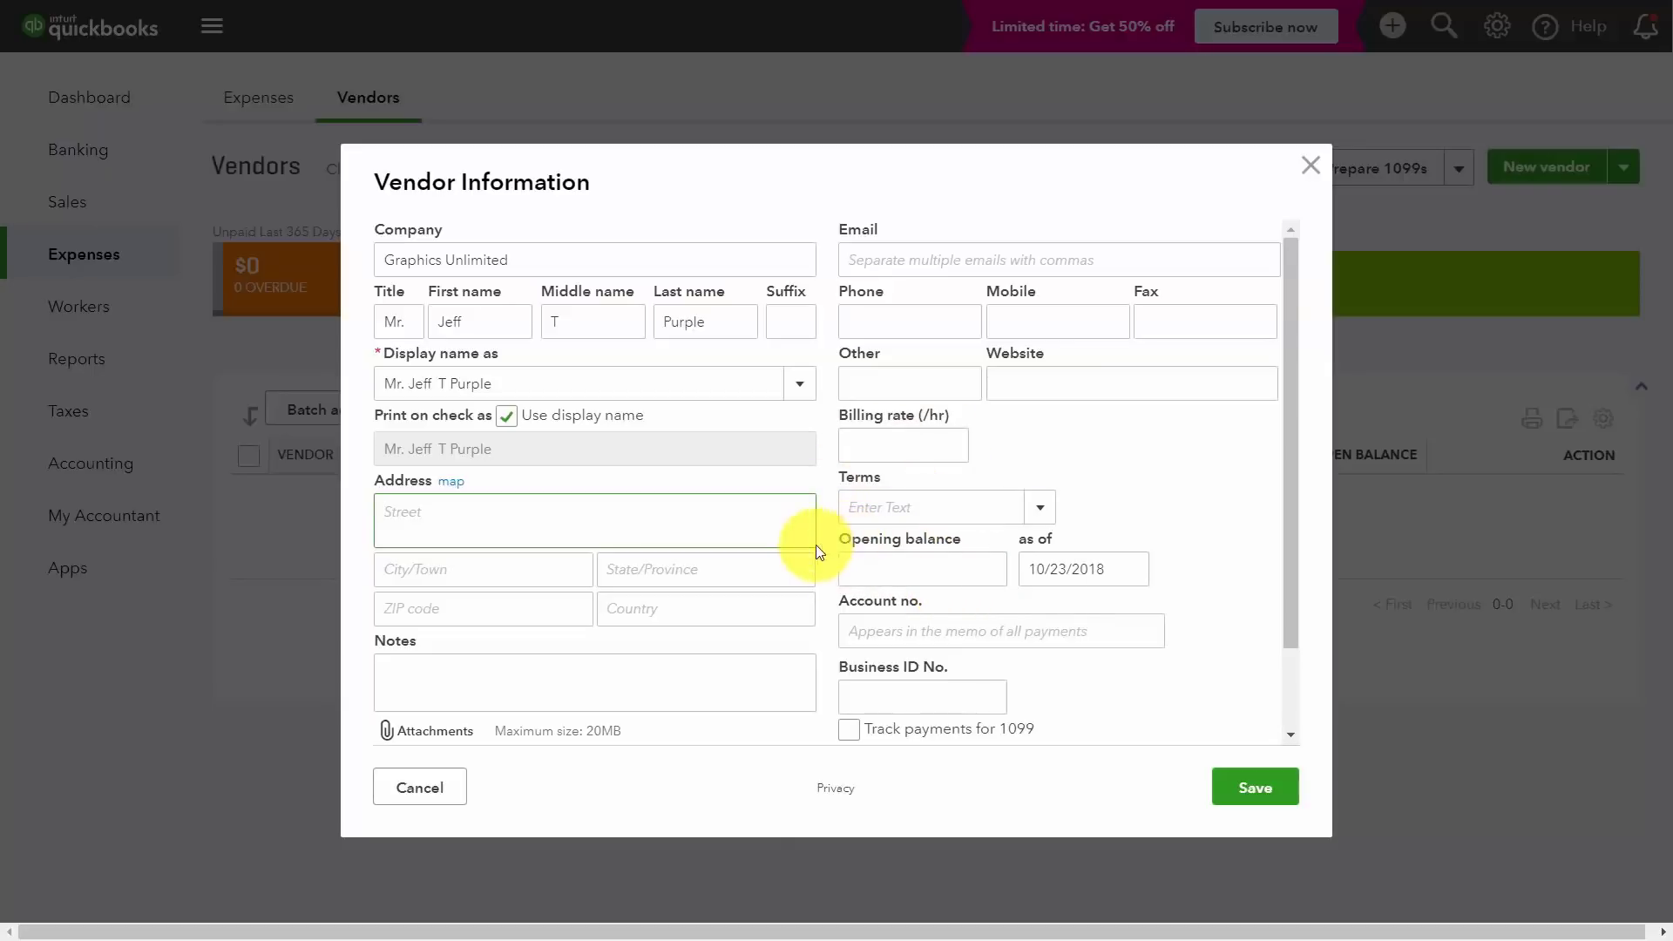
pyautogui.click(938, 562)
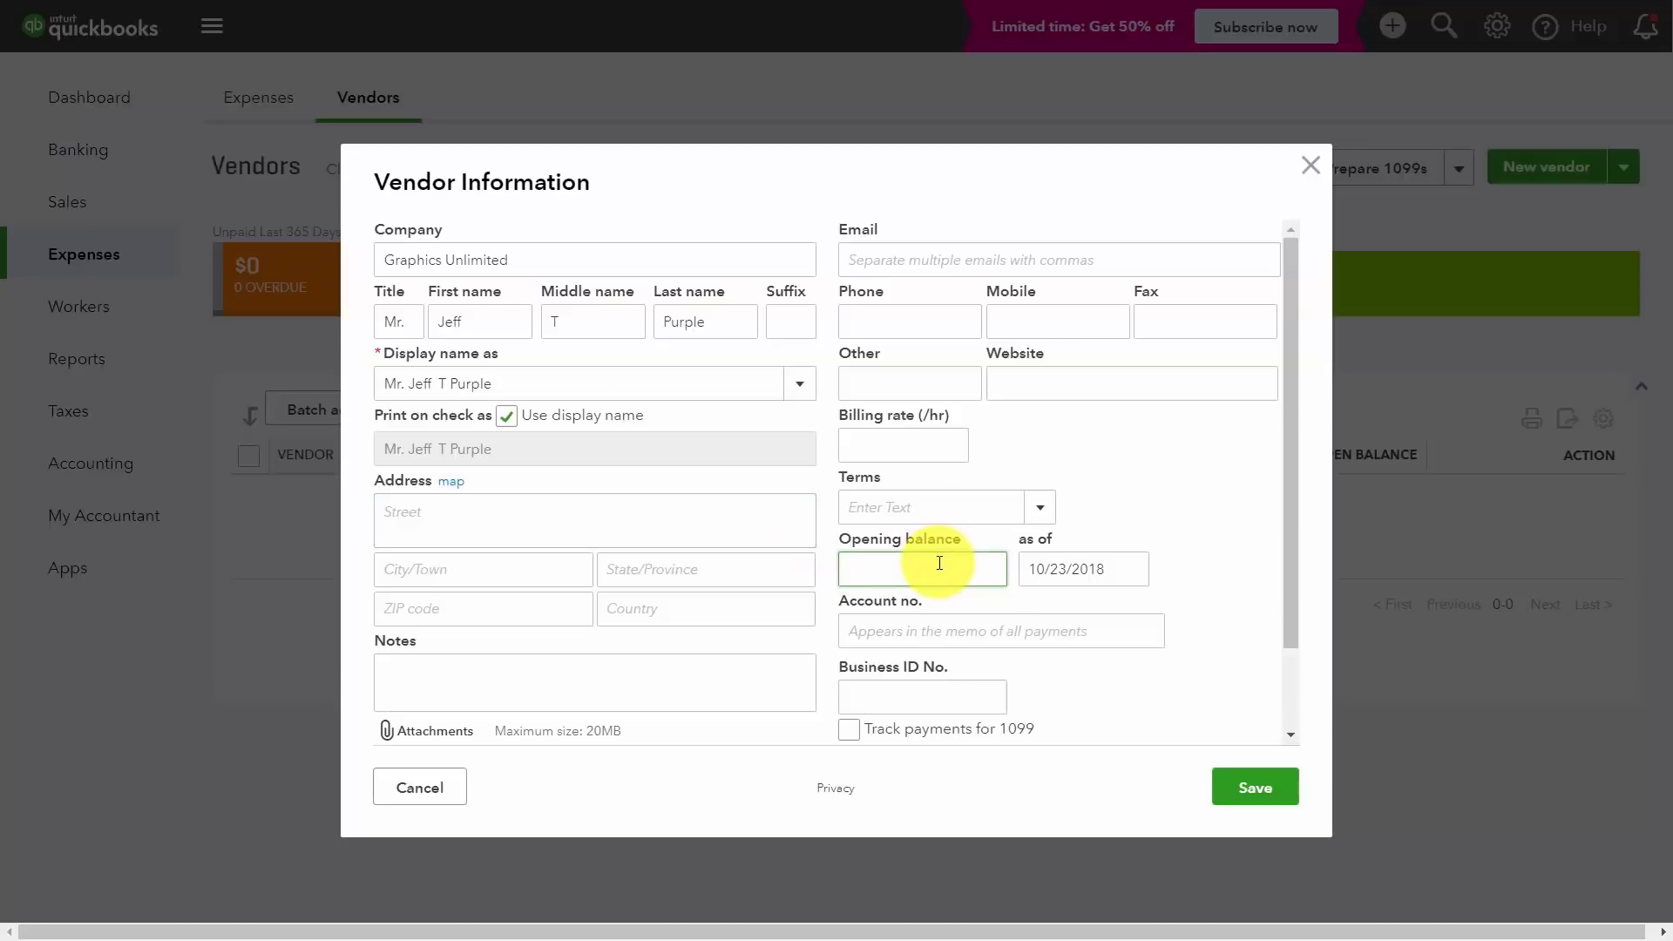
pyautogui.scroll(-2, 1211, 756)
pyautogui.write('197')
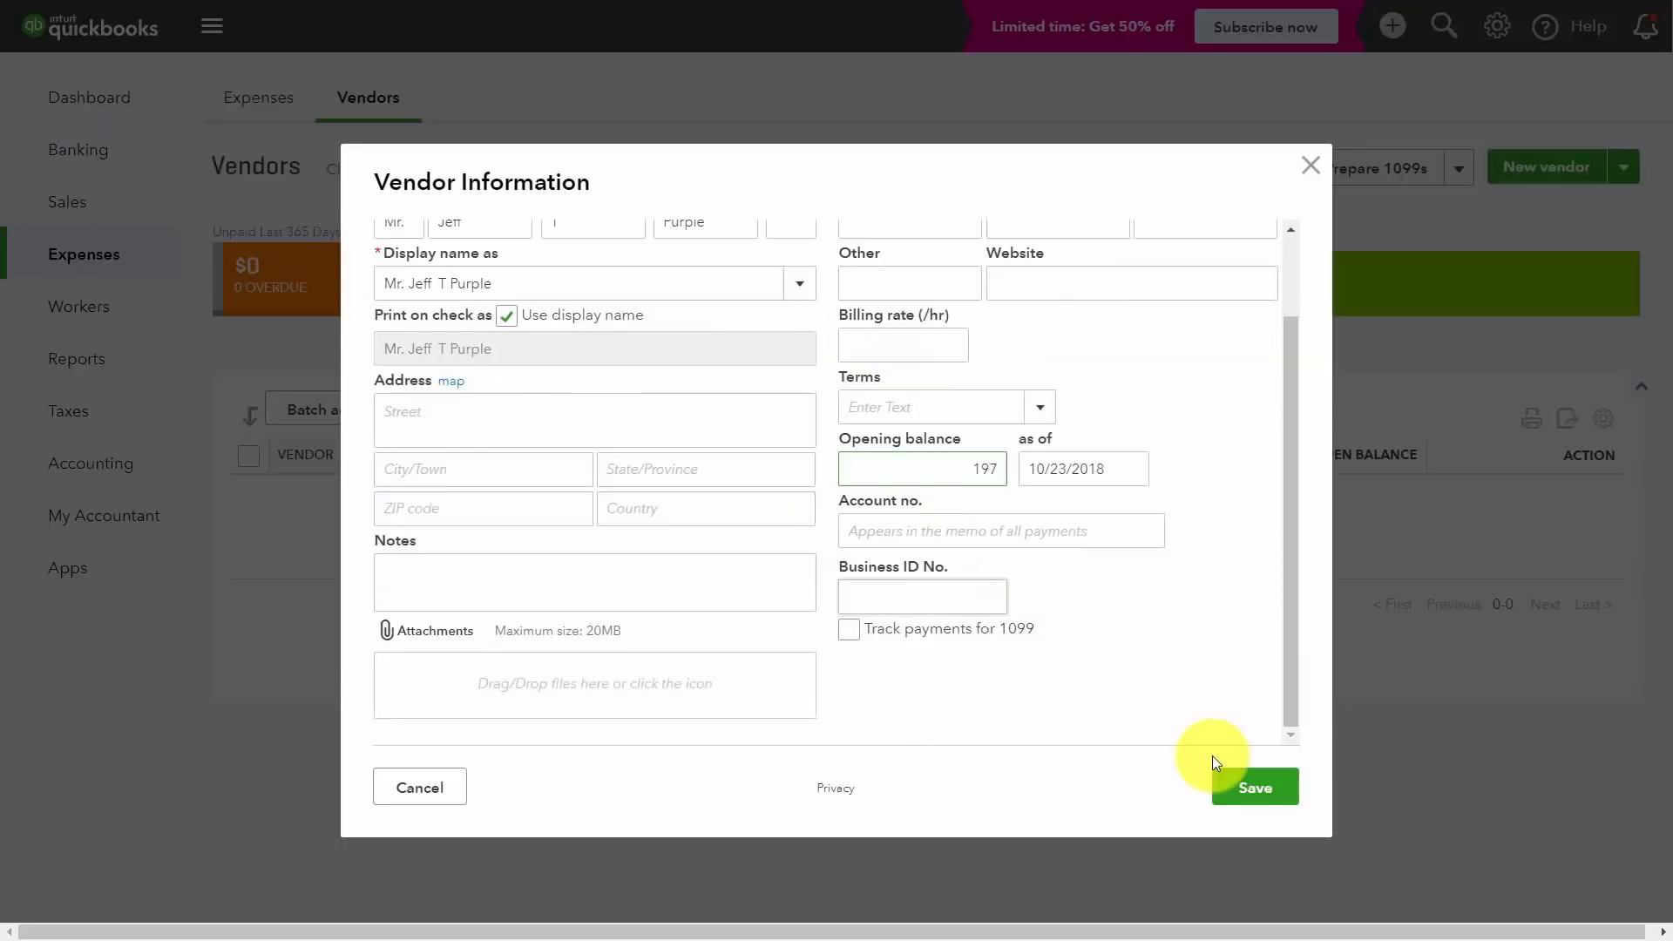
pyautogui.click(1255, 789)
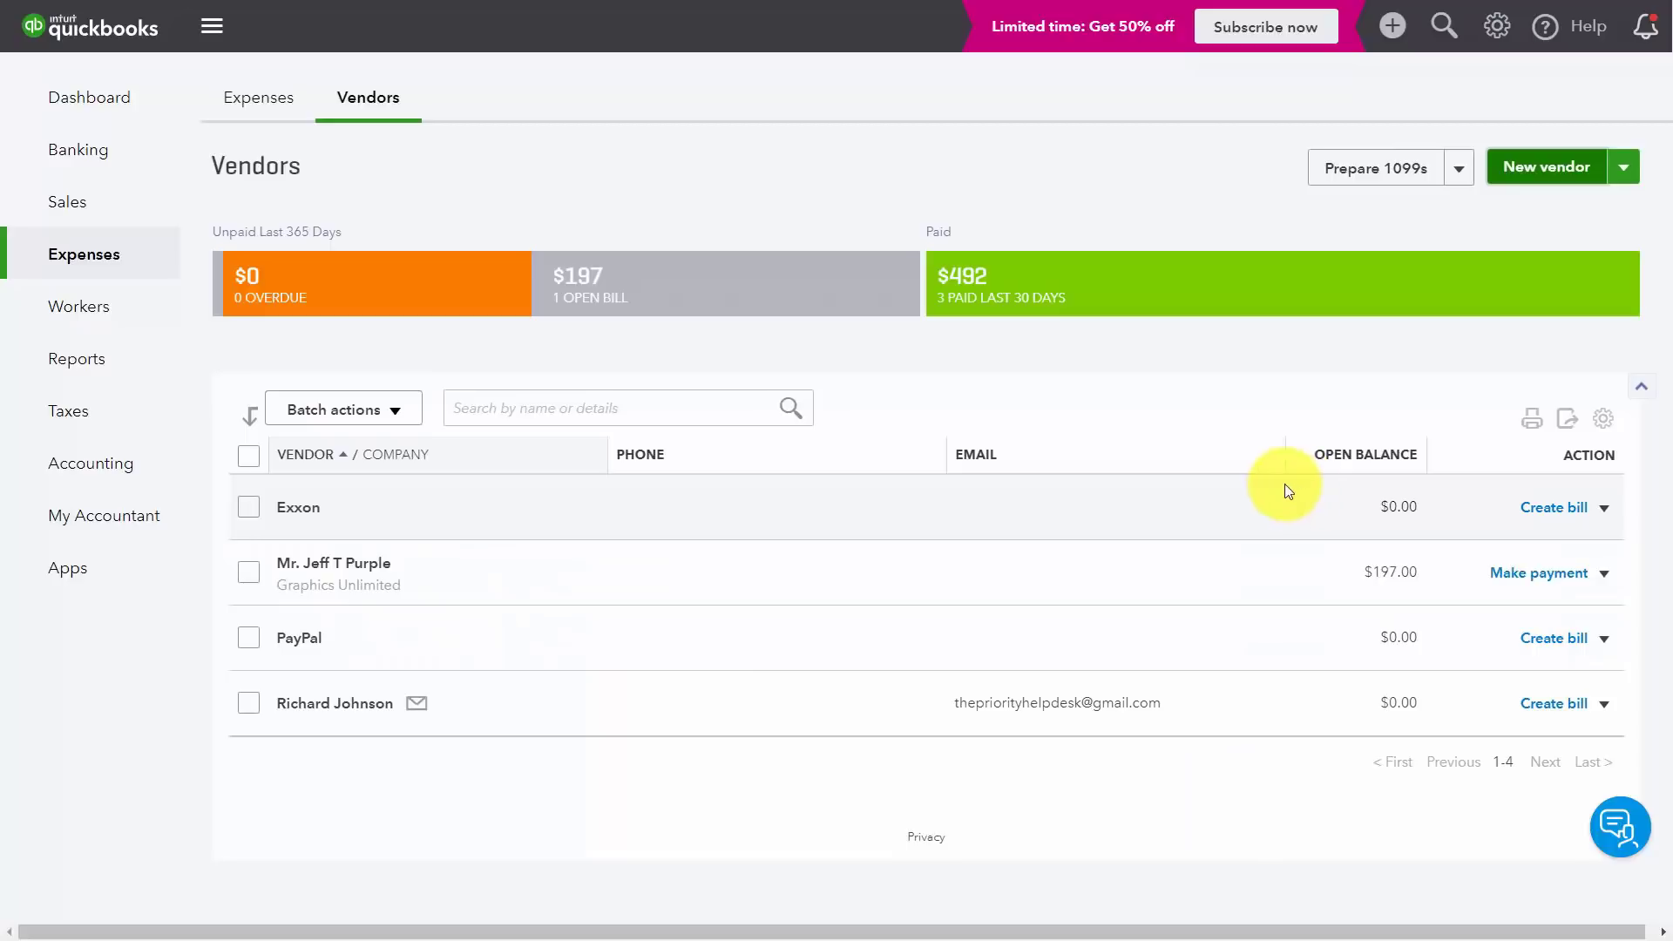
# Step: Start a new bill for the Graphics Unlimited vendor with Due on receipt terms
pyautogui.click(353, 563)
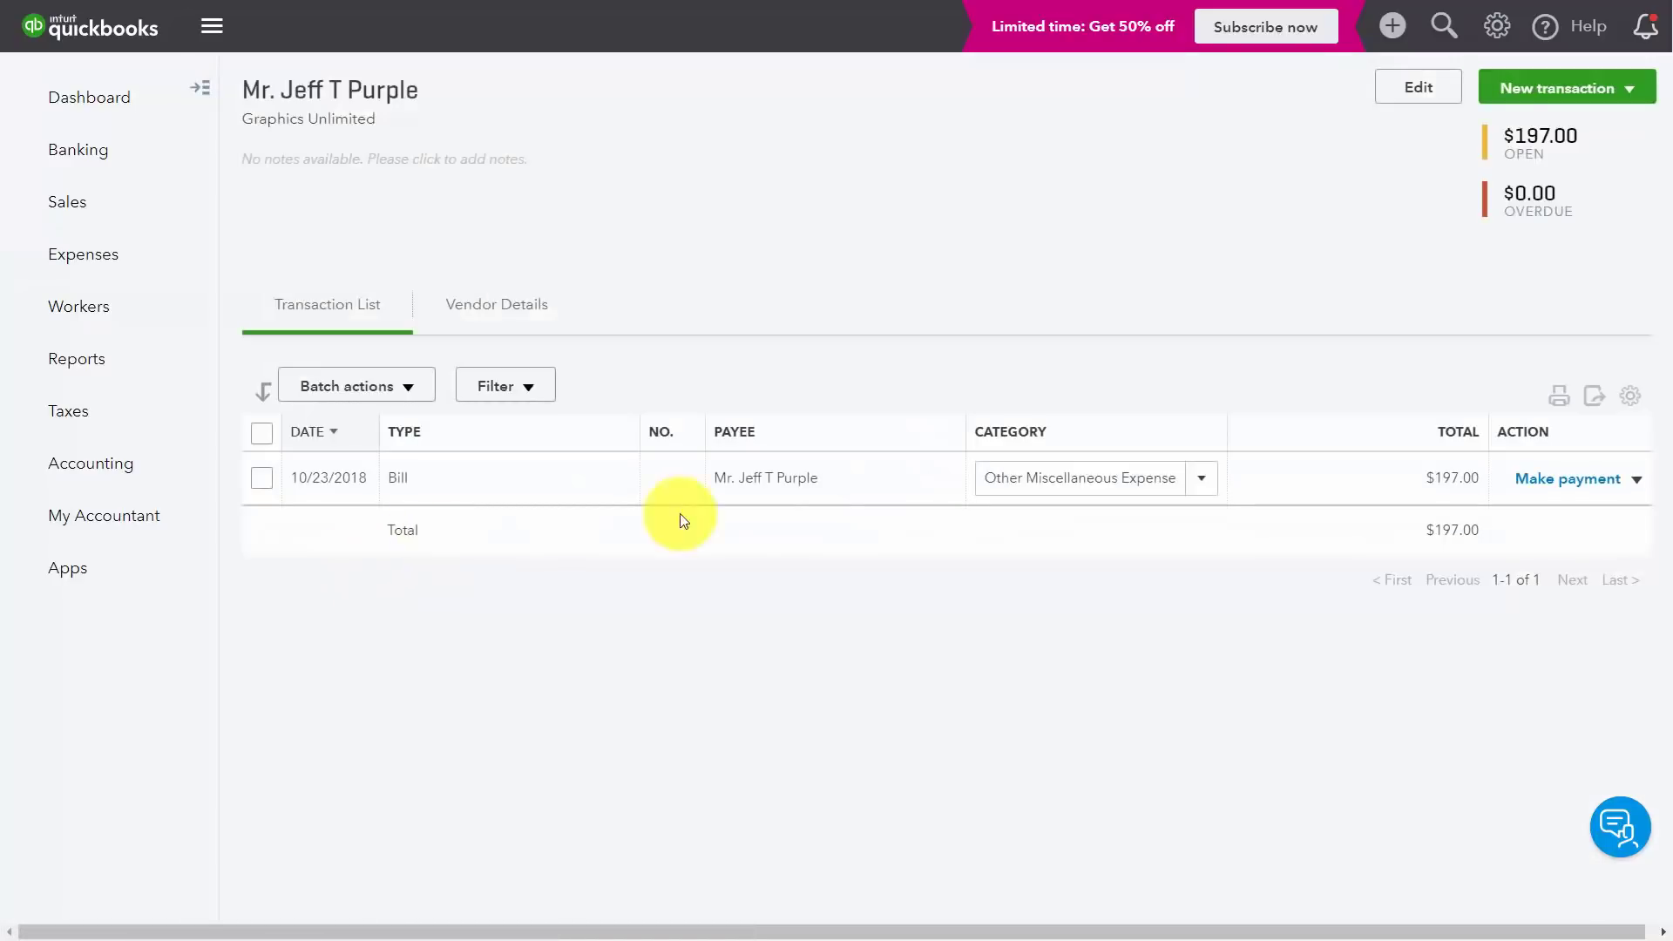
pyautogui.click(1629, 90)
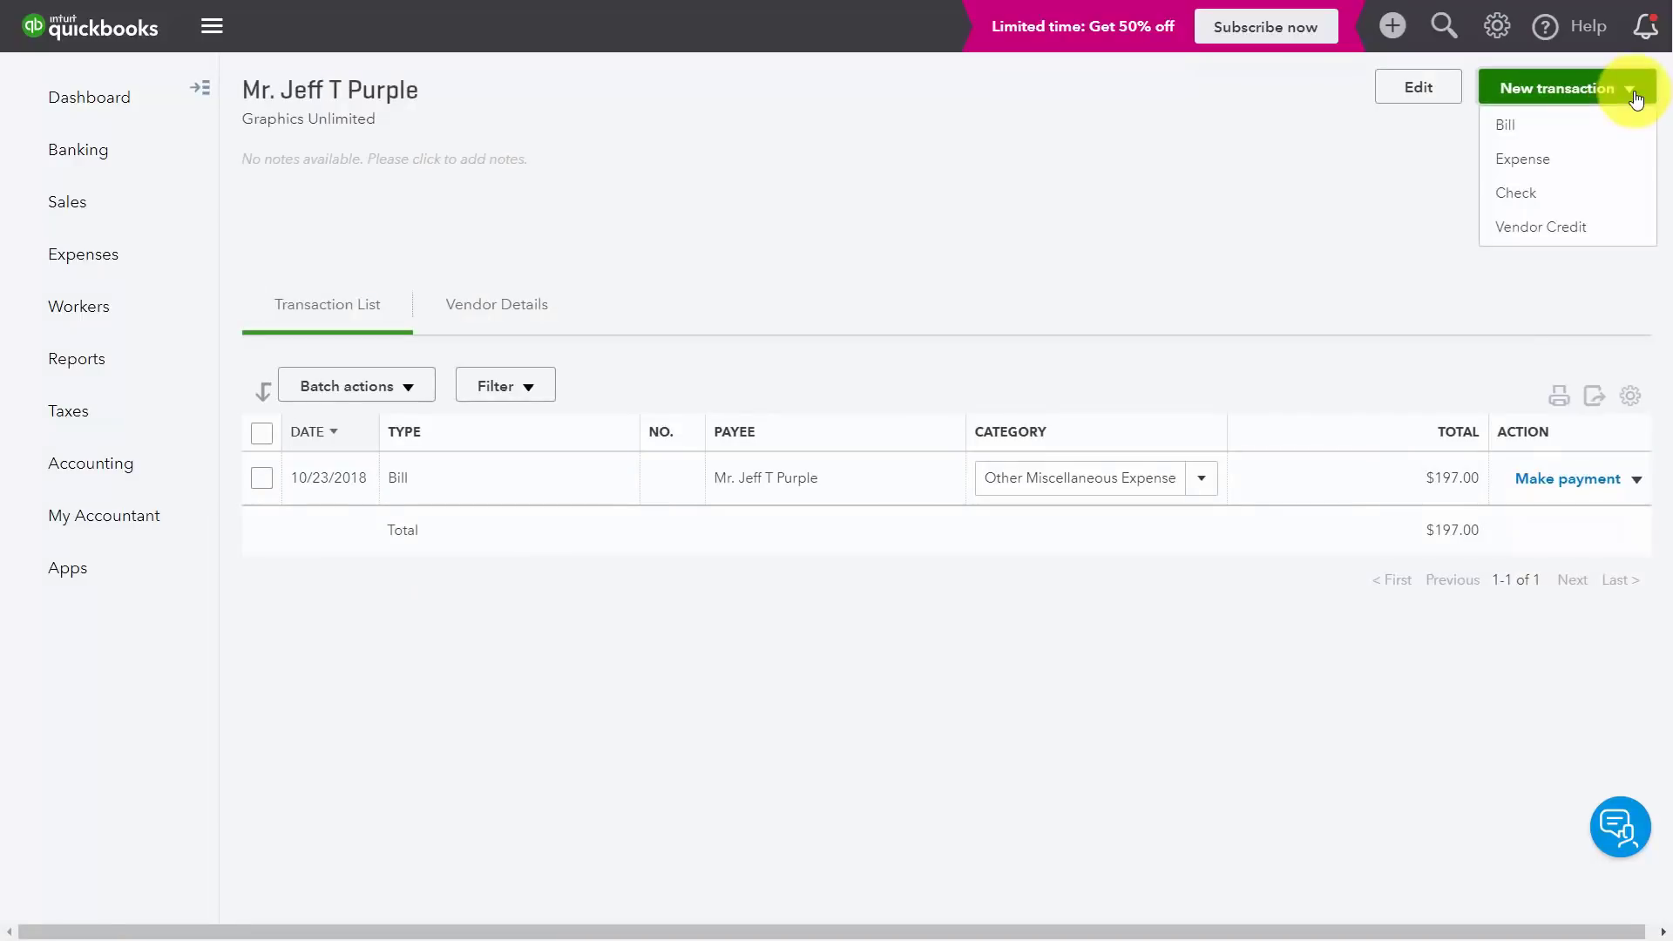
pyautogui.click(1508, 136)
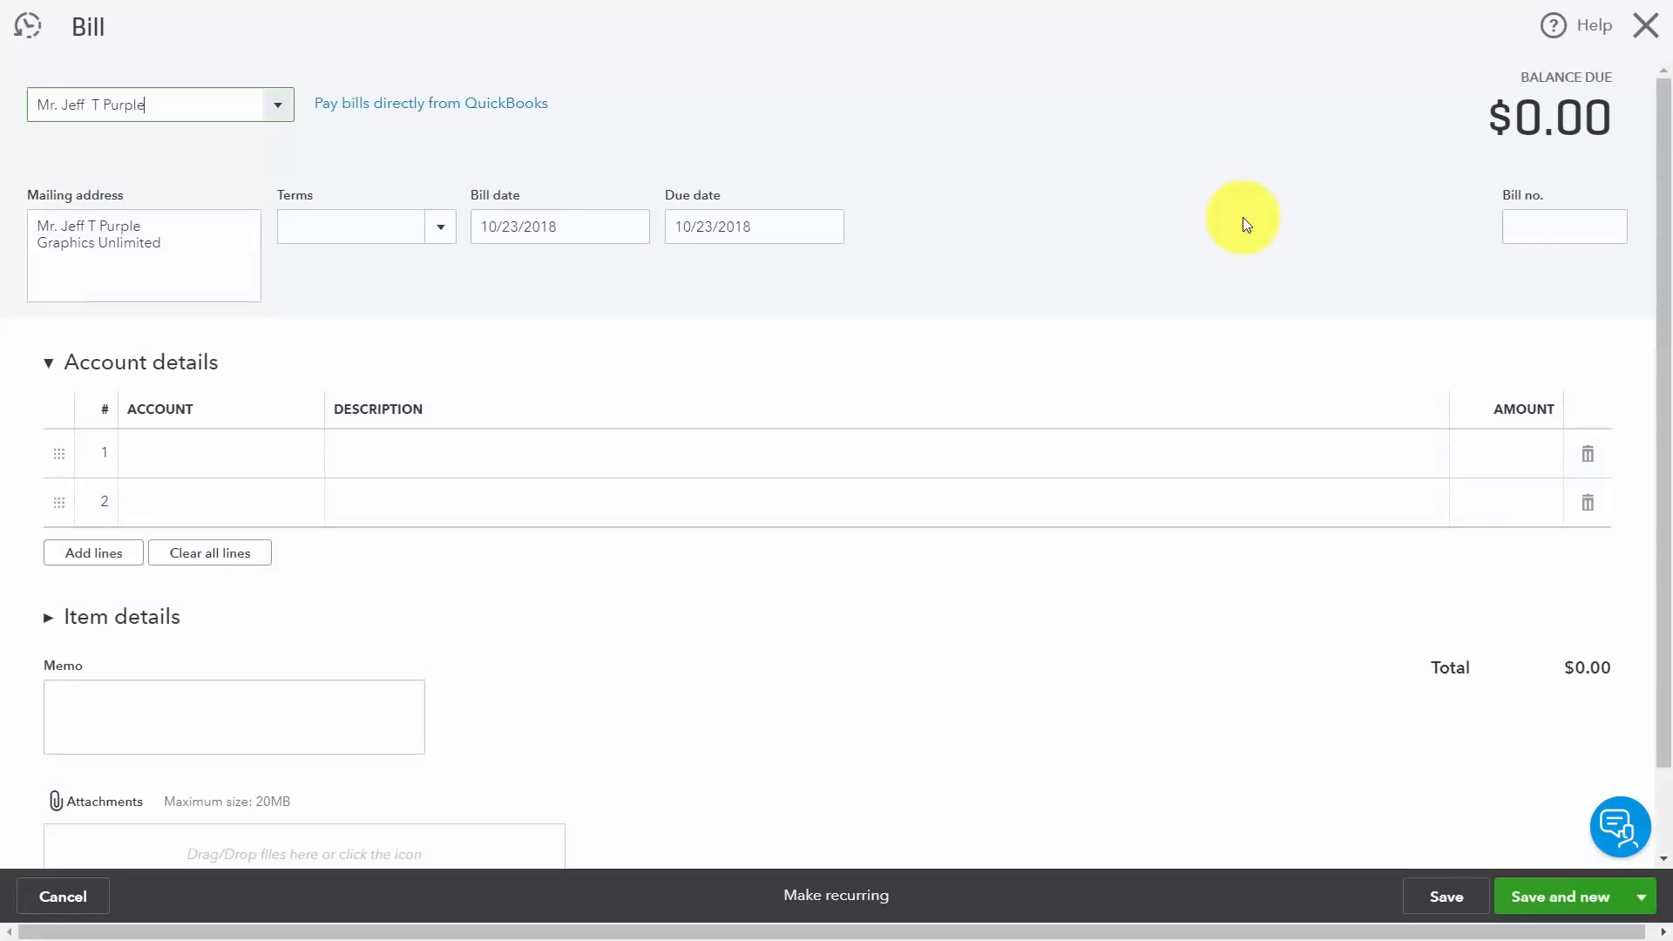
pyautogui.click(440, 226)
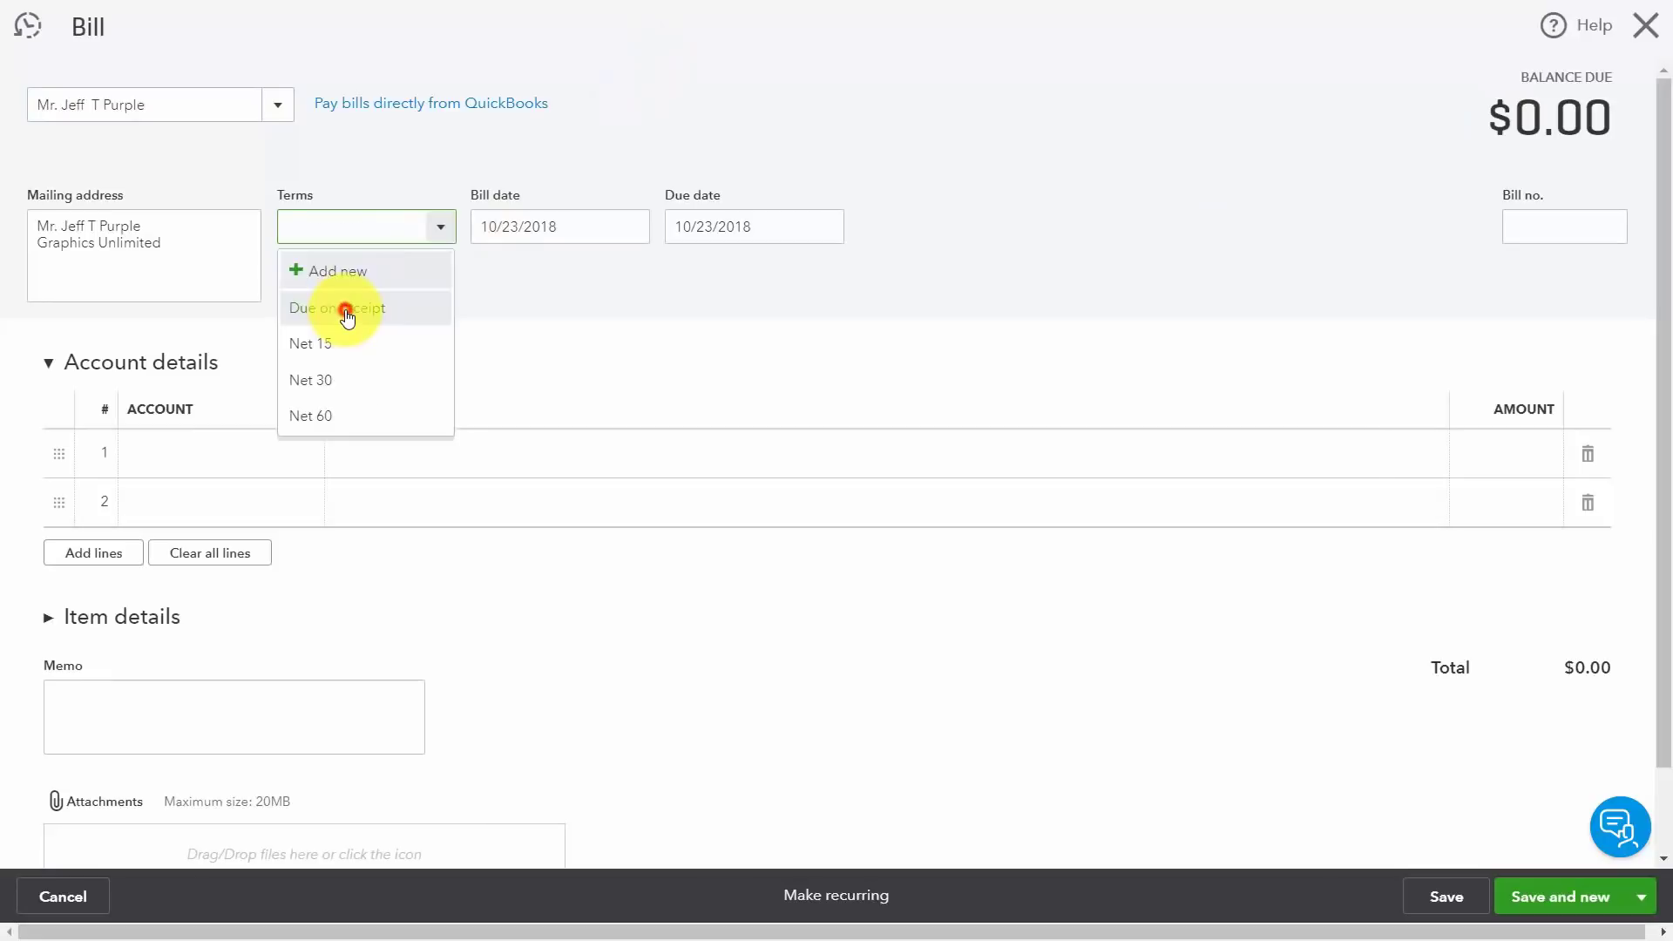
pyautogui.click(345, 311)
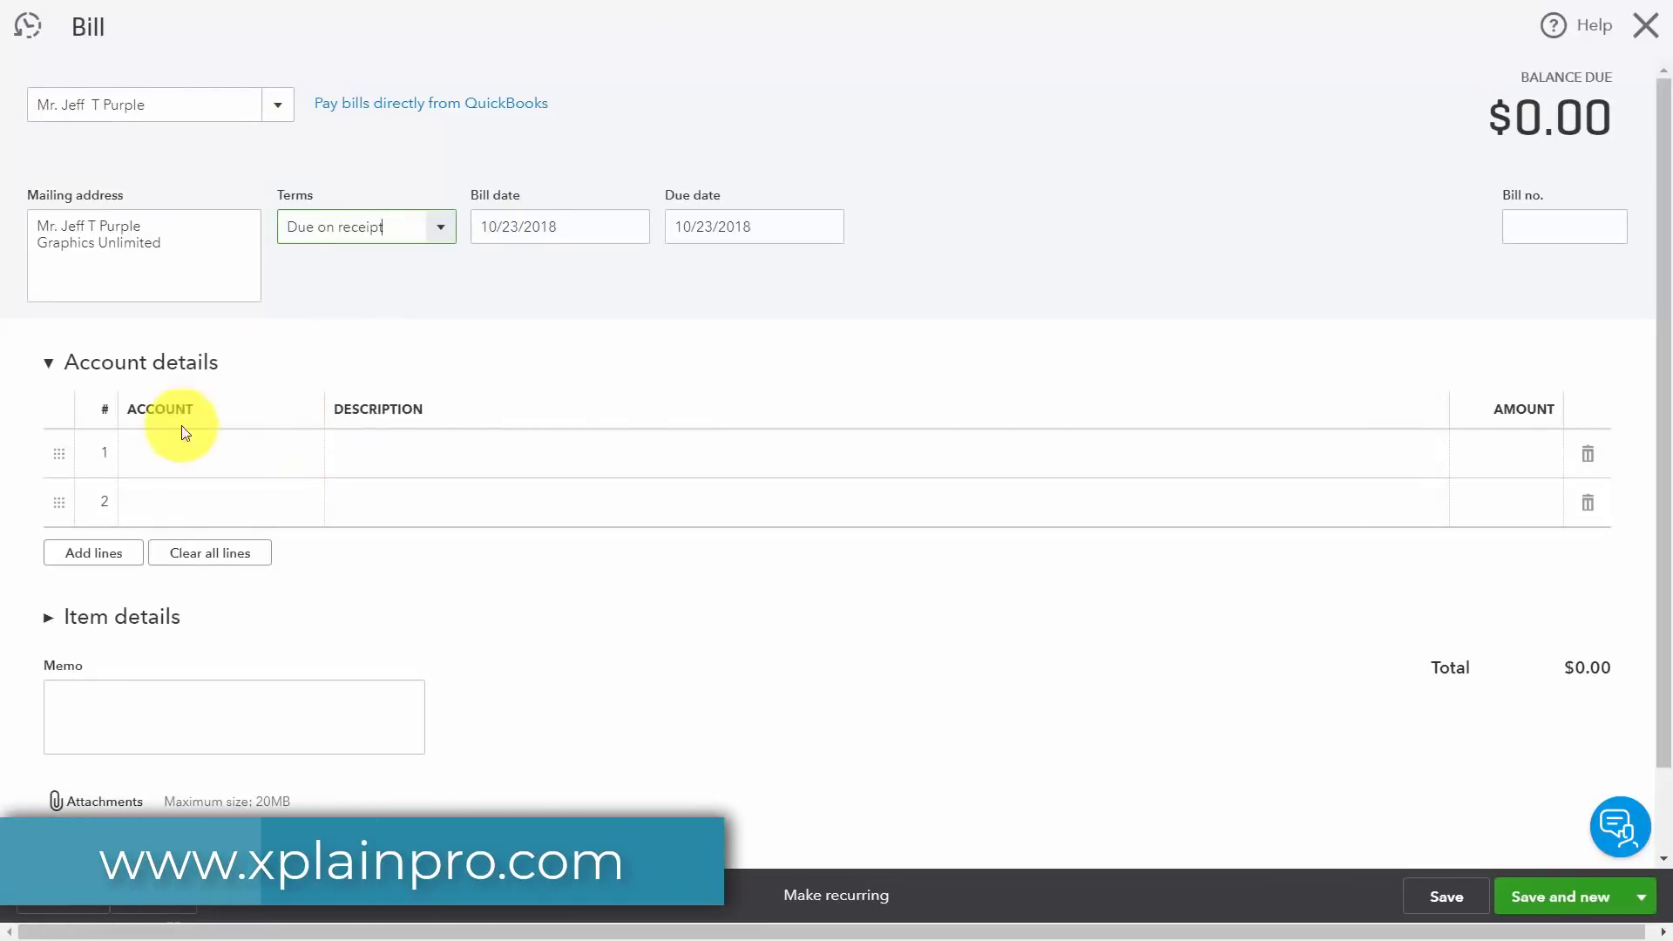
# Step: Record a $767.00 Advertising & Marketing line 'Graphics for the Hawthorne Campaign' and save the bill
pyautogui.click(452, 453)
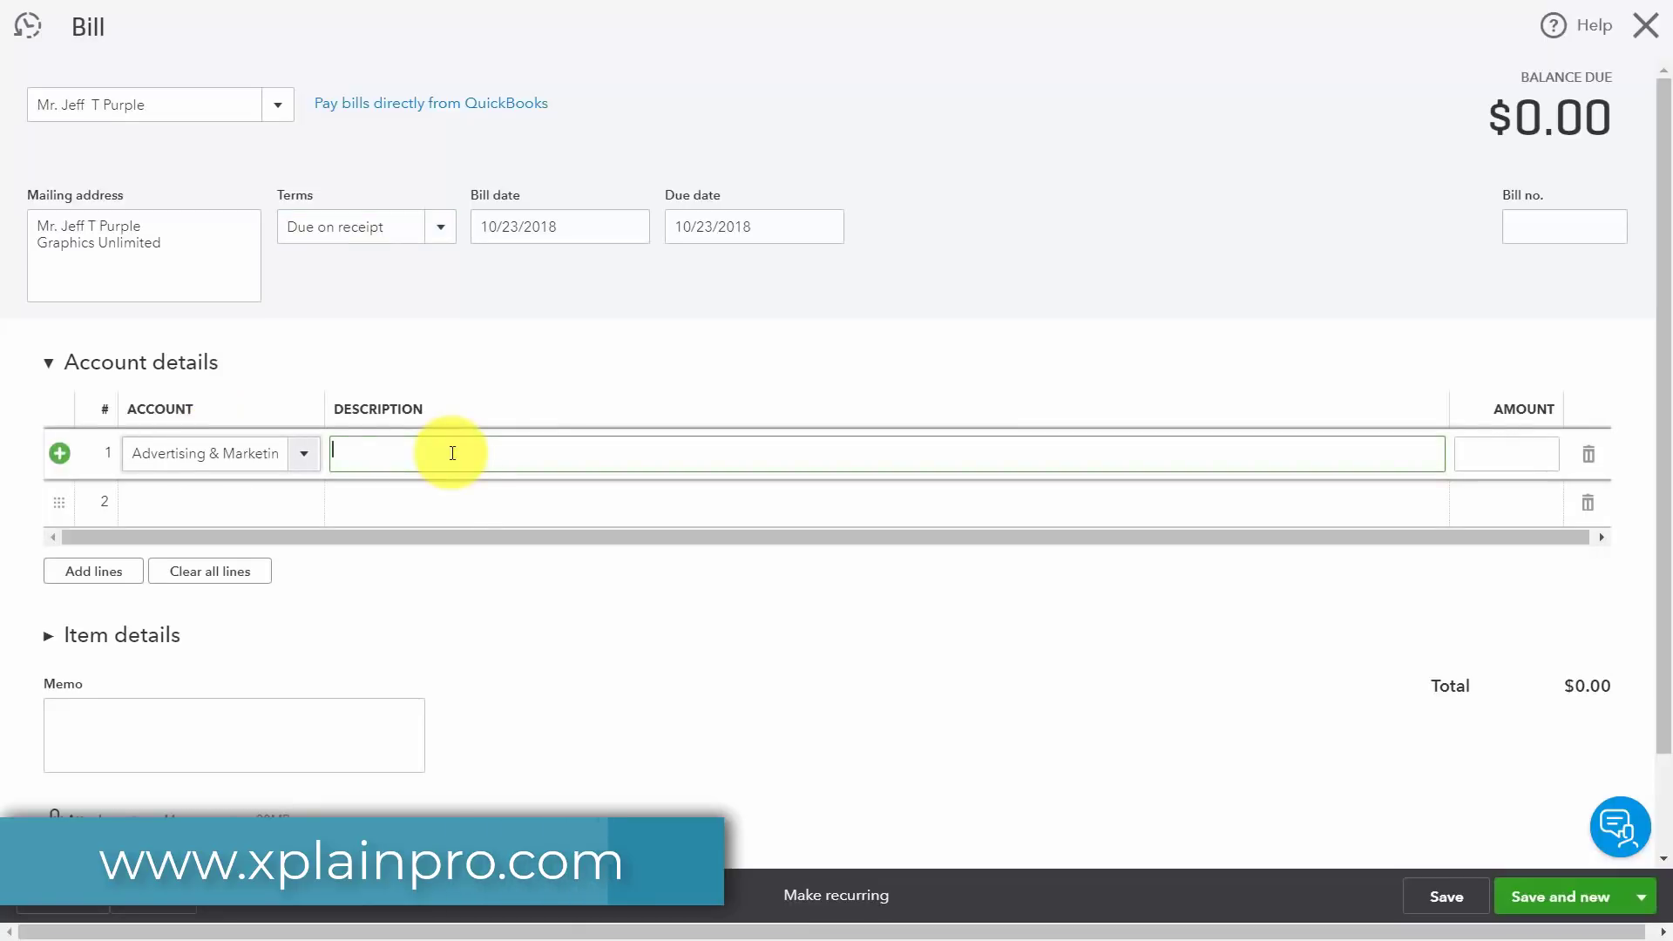
pyautogui.write('Graphics for the Hawthorne Campaign')
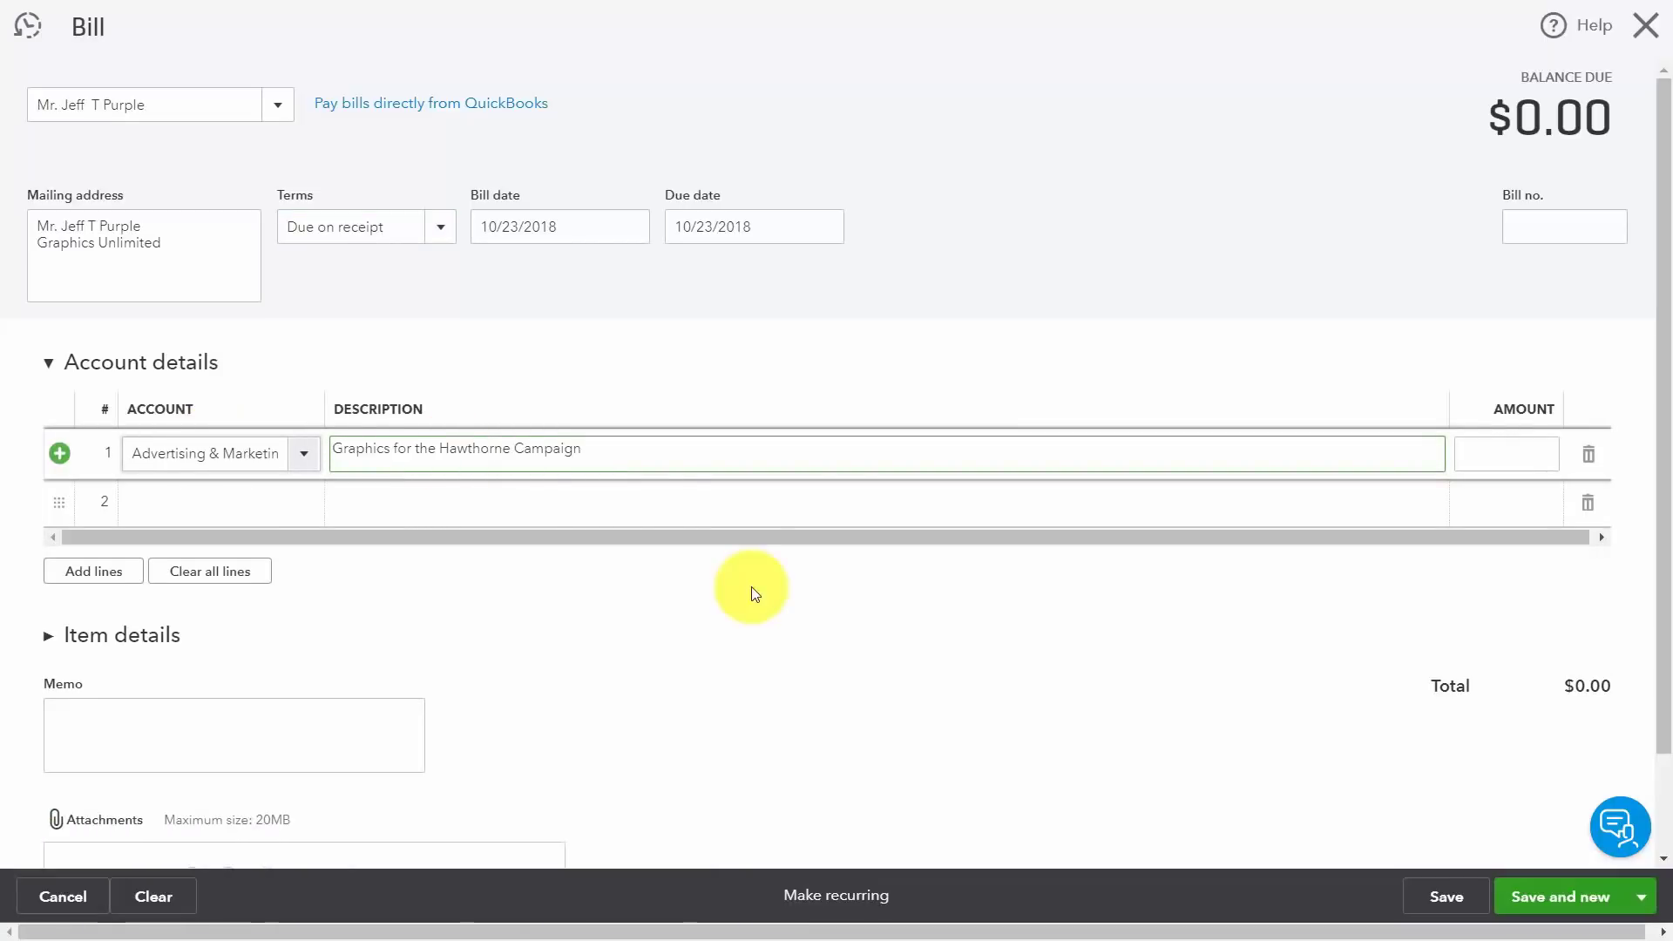
pyautogui.click(1485, 450)
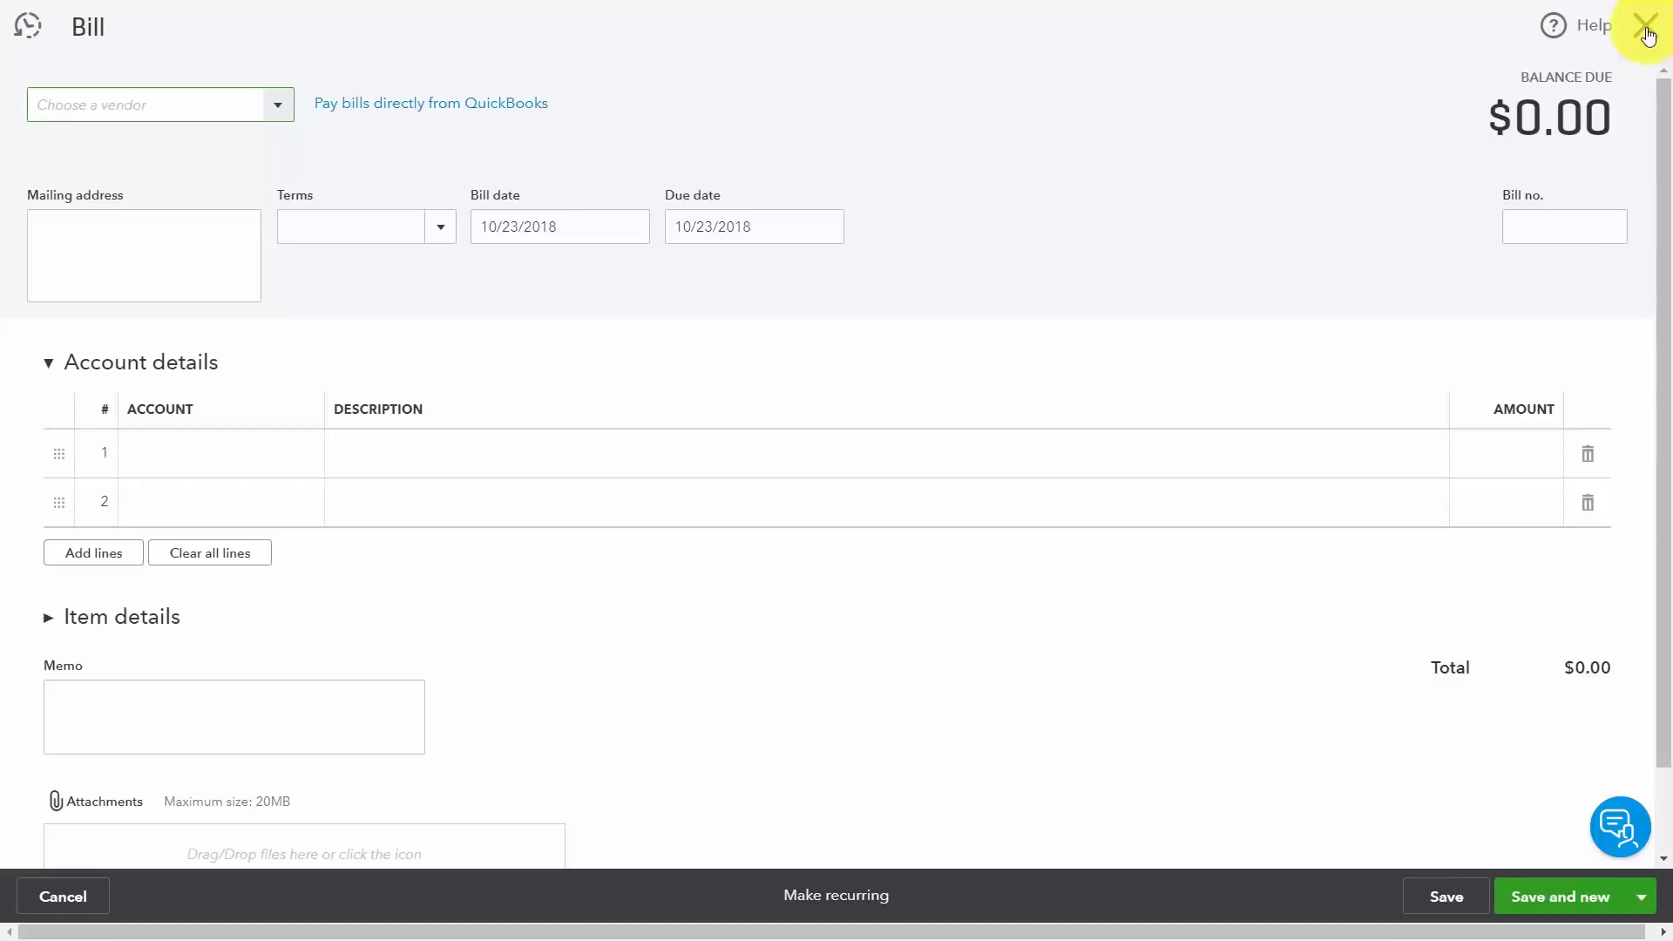
pyautogui.click(1646, 32)
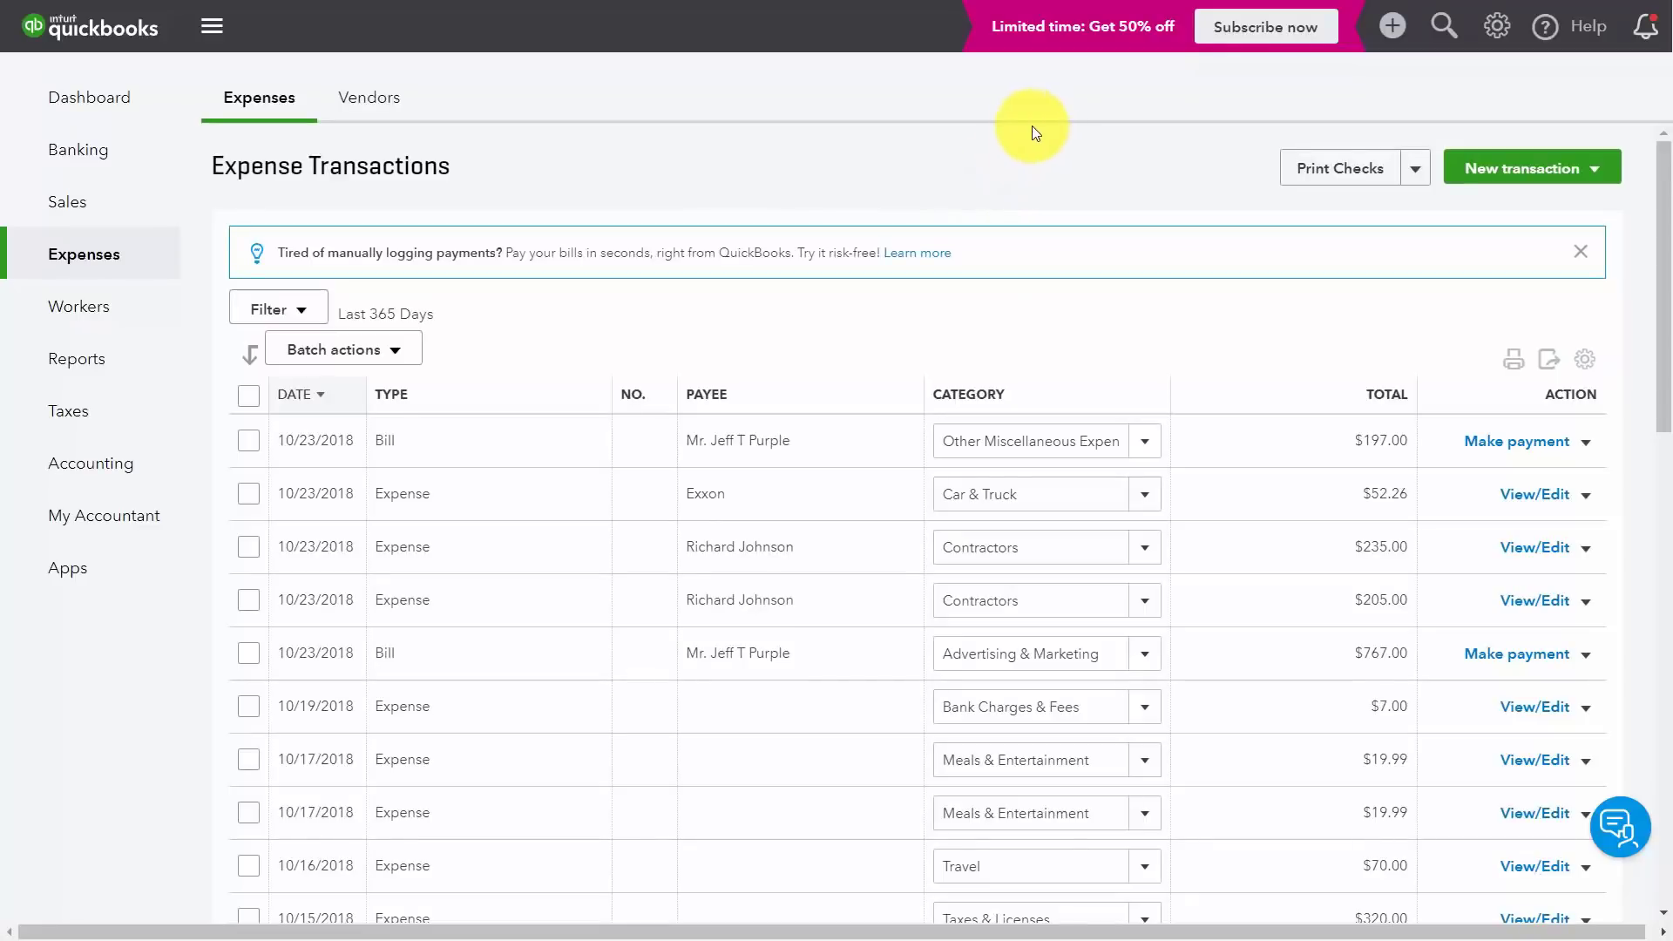
# Step: Open the Graphics Unlimited vendor from the Vendors list to see its $767.00 and $197.00 open bills
pyautogui.moveTo(87, 254)
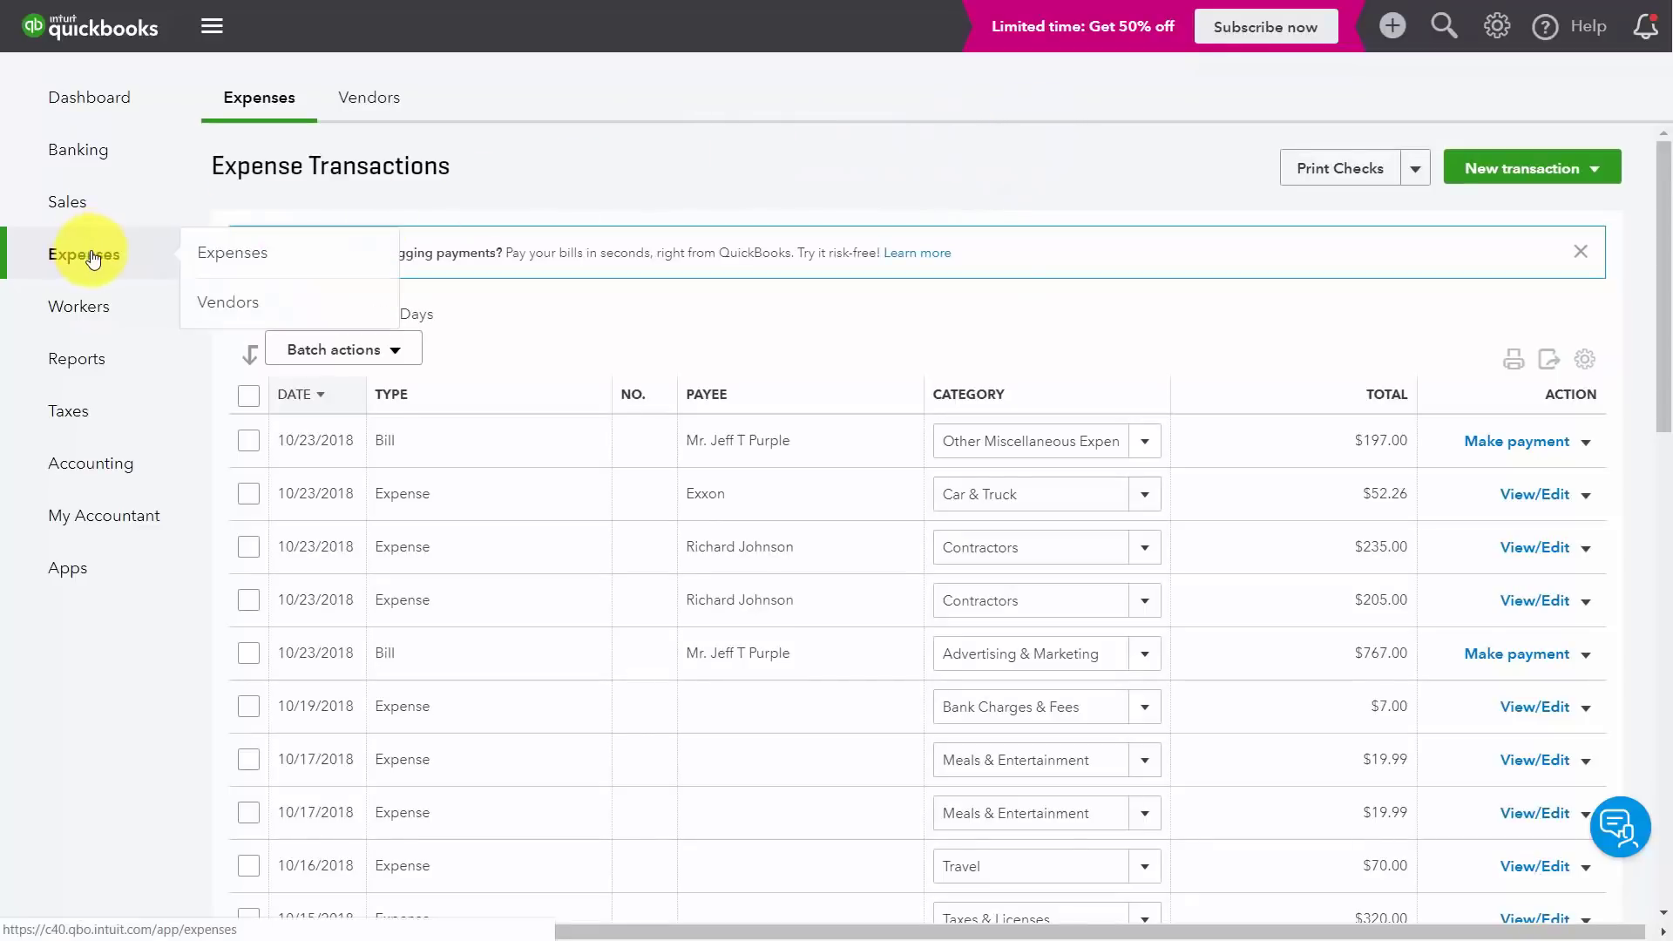
pyautogui.click(214, 301)
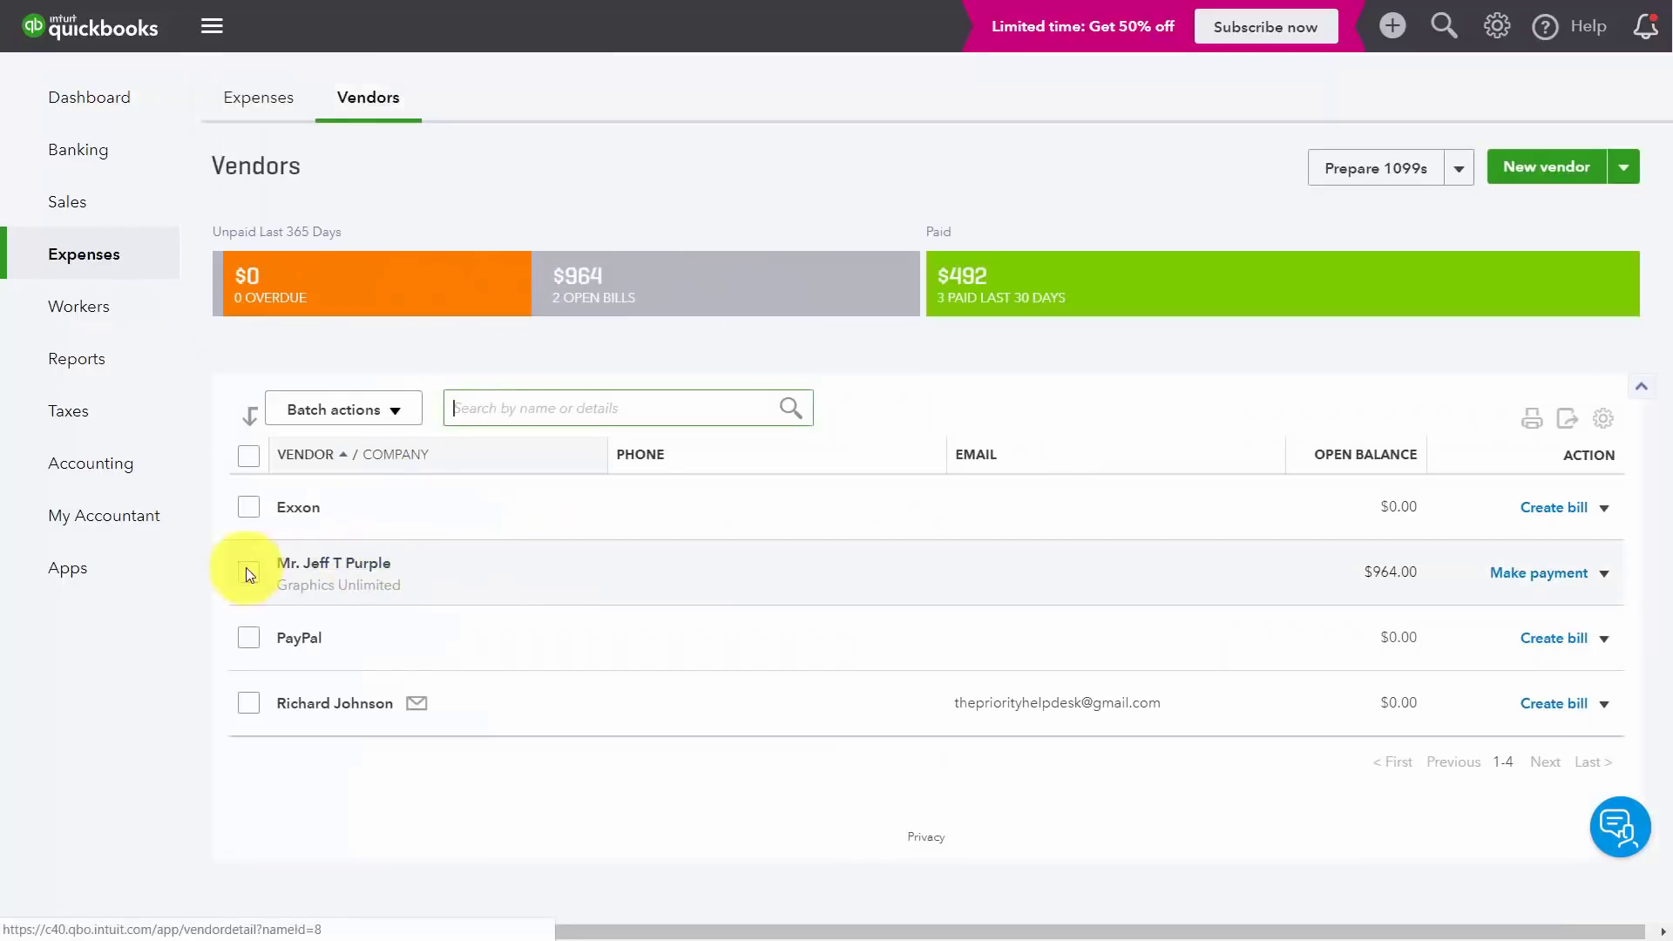
pyautogui.click(358, 565)
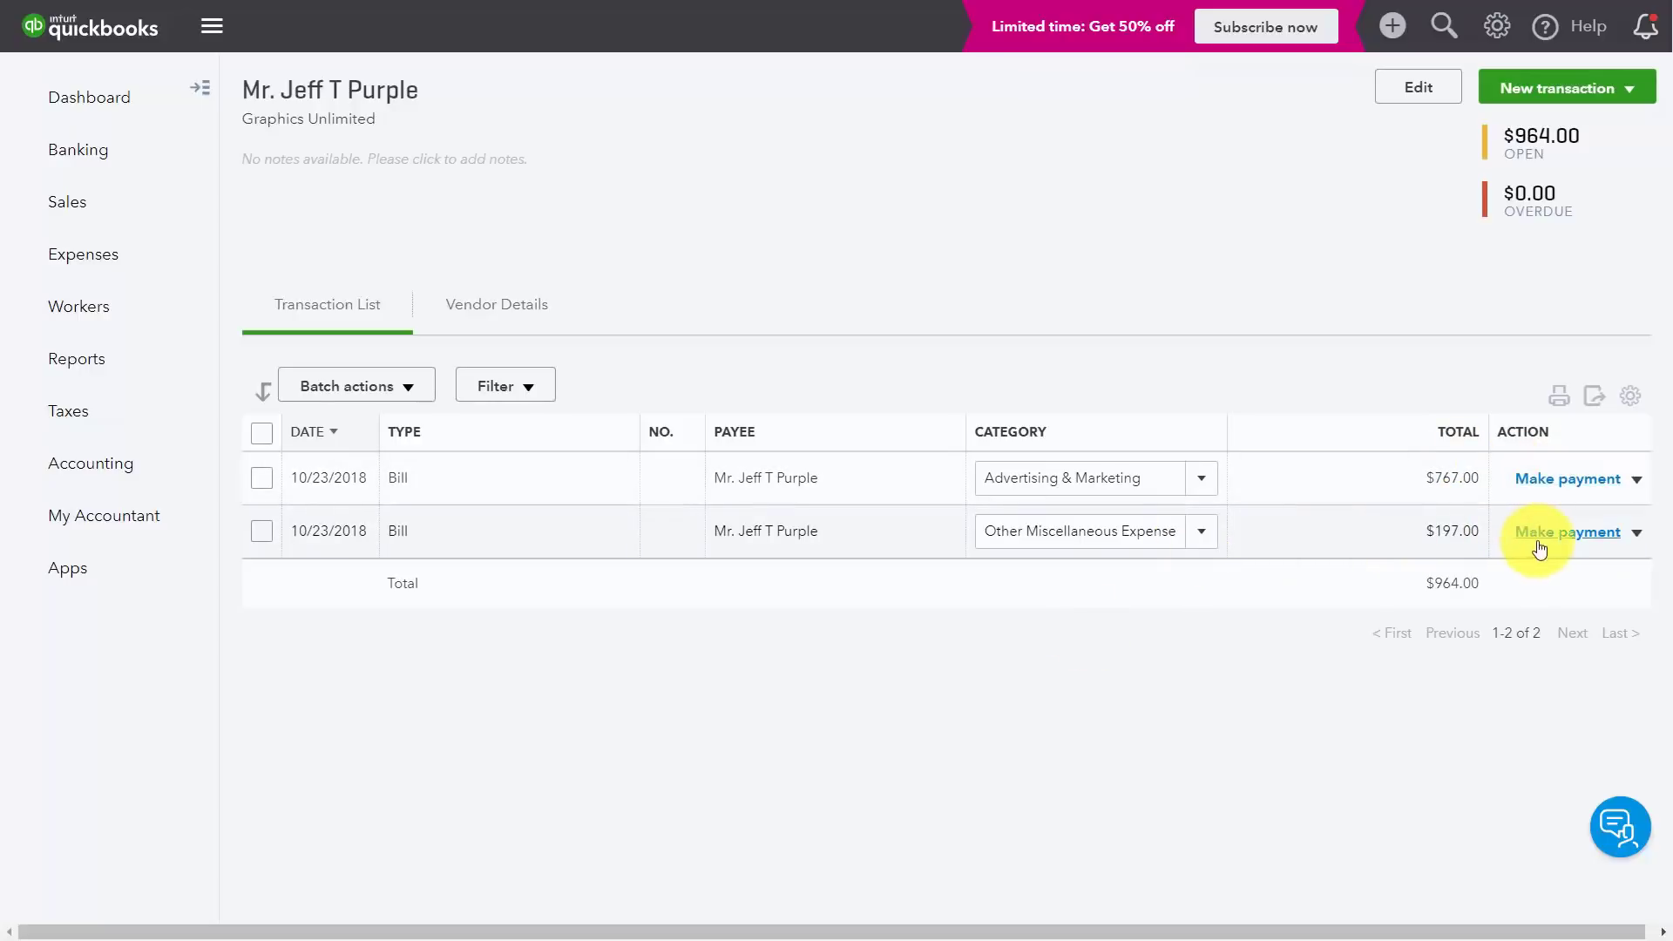
# Step: Pay the $767.00 bill in full plus $67.00 of the $197.00 bill, an $834.00 payment
pyautogui.click(1560, 484)
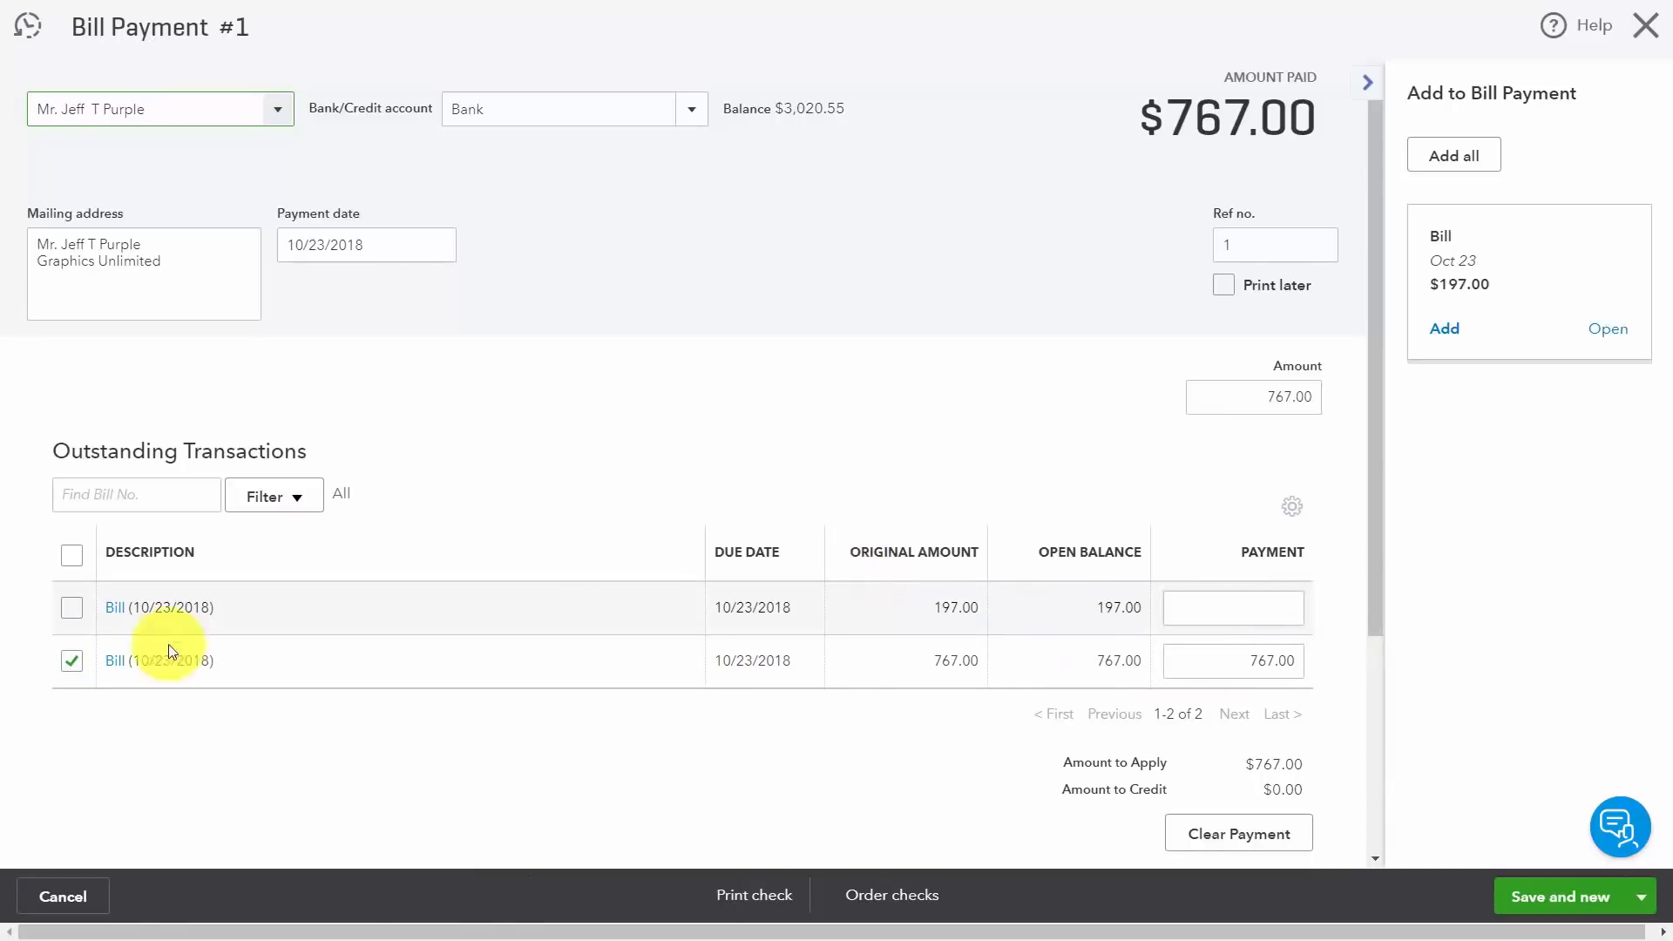
pyautogui.click(73, 610)
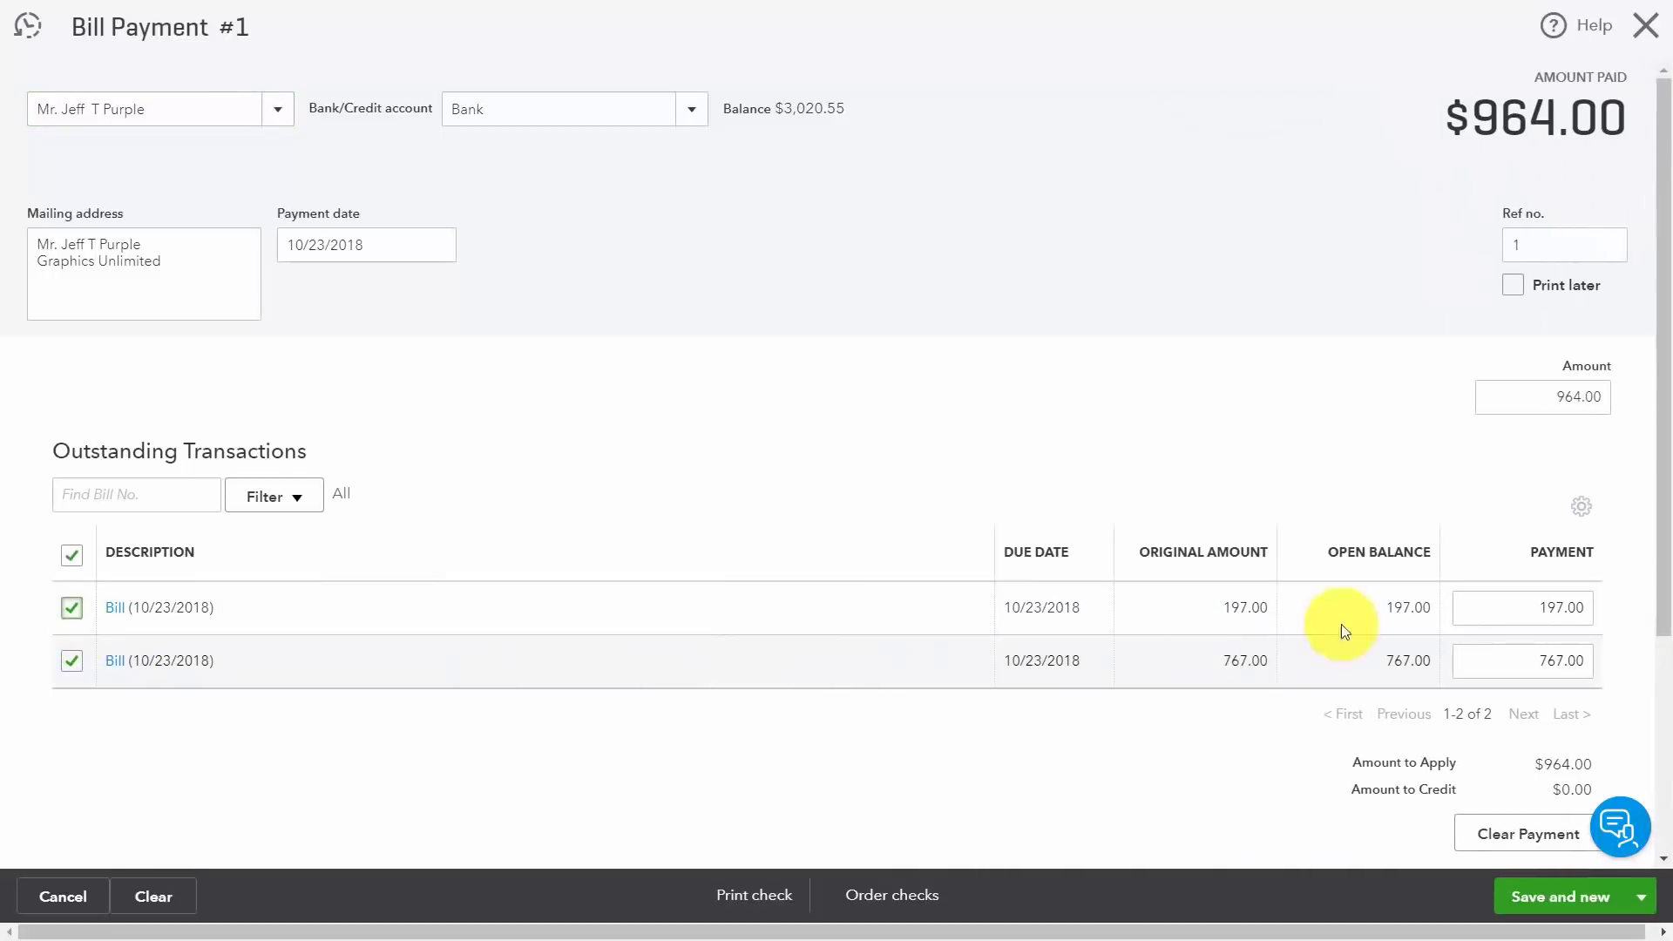
pyautogui.moveTo(1531, 609); pyautogui.dragTo(1593, 609)
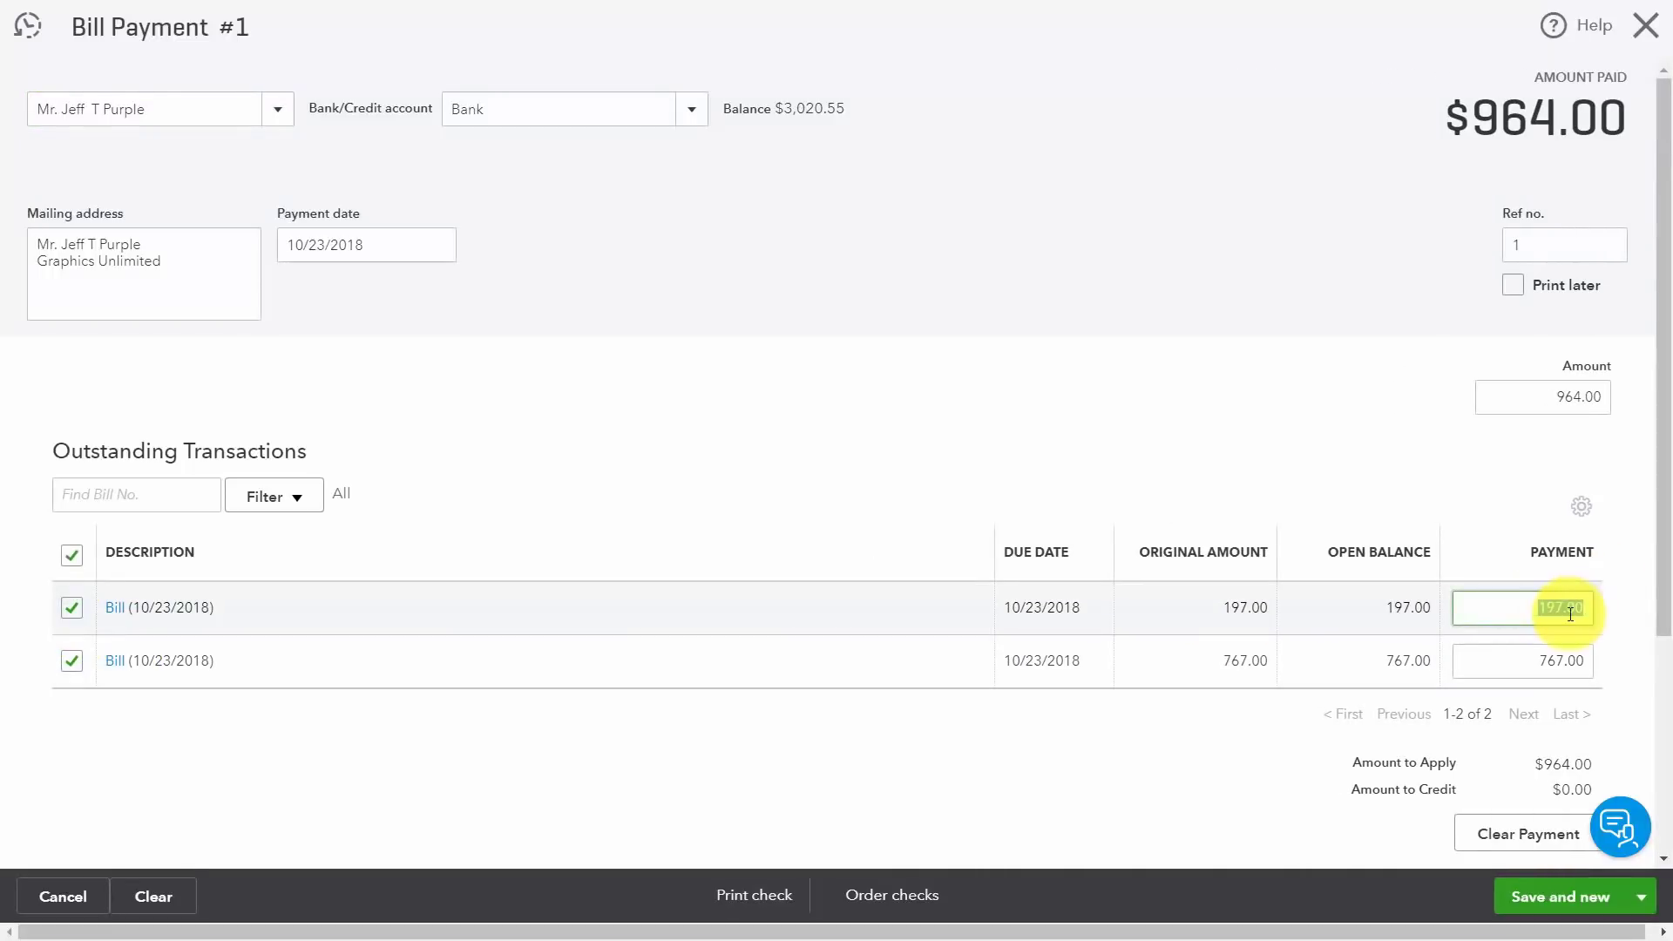
pyautogui.write('67.00')
pyautogui.scroll(-1, 1186, 764)
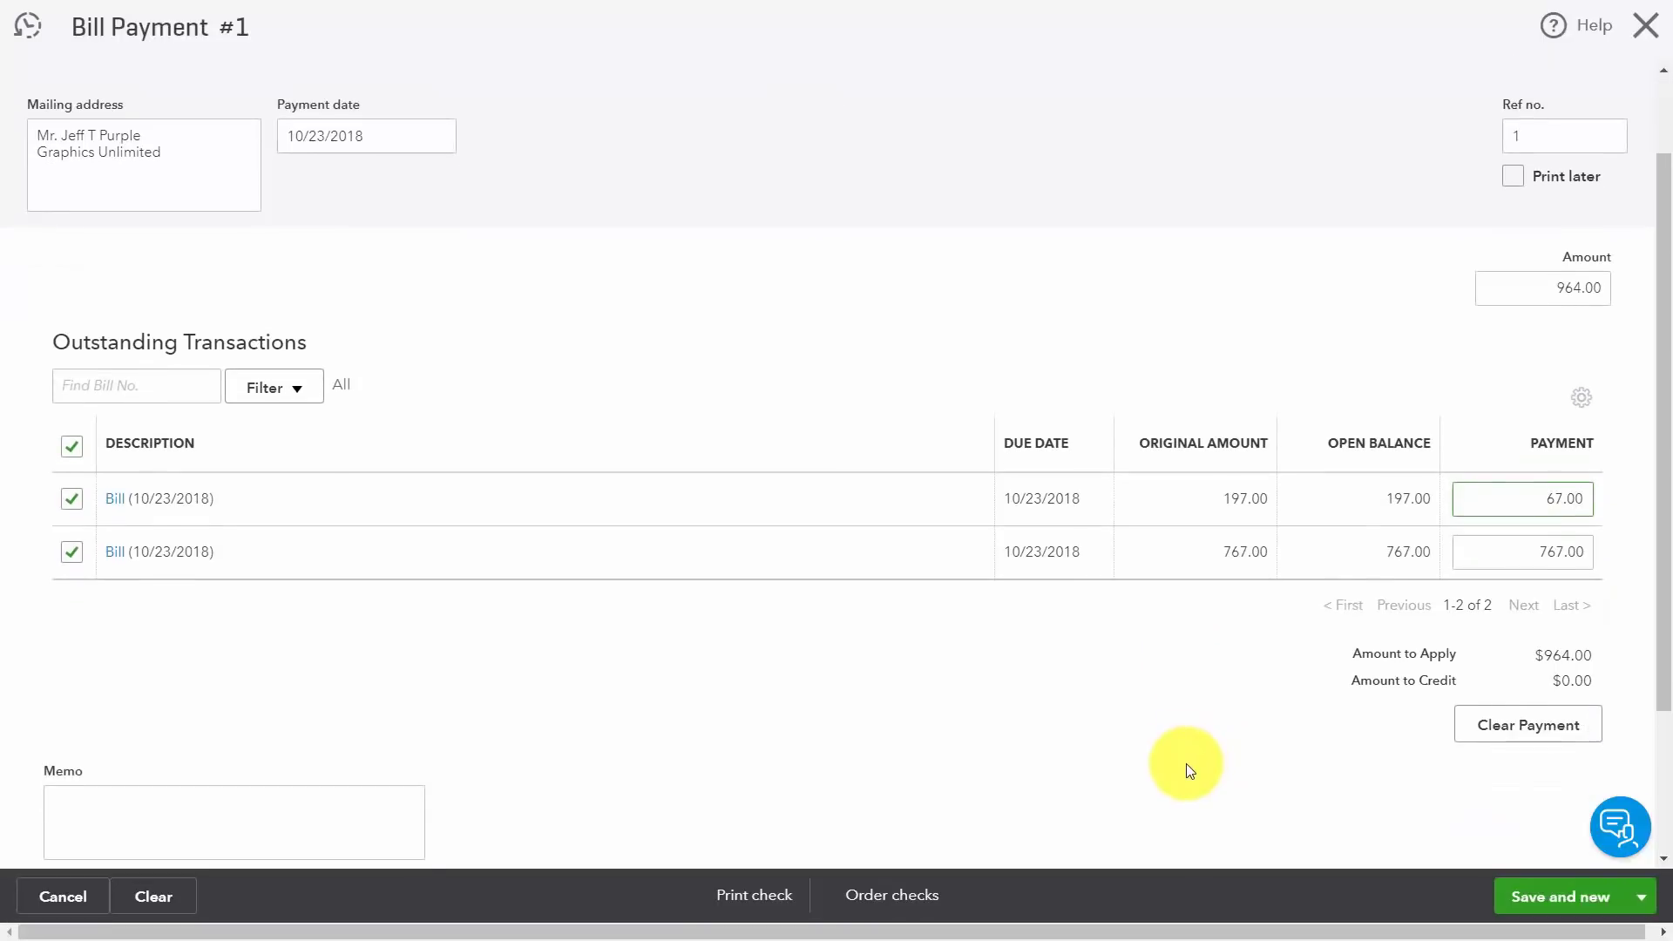
pyautogui.scroll(1, 1185, 763)
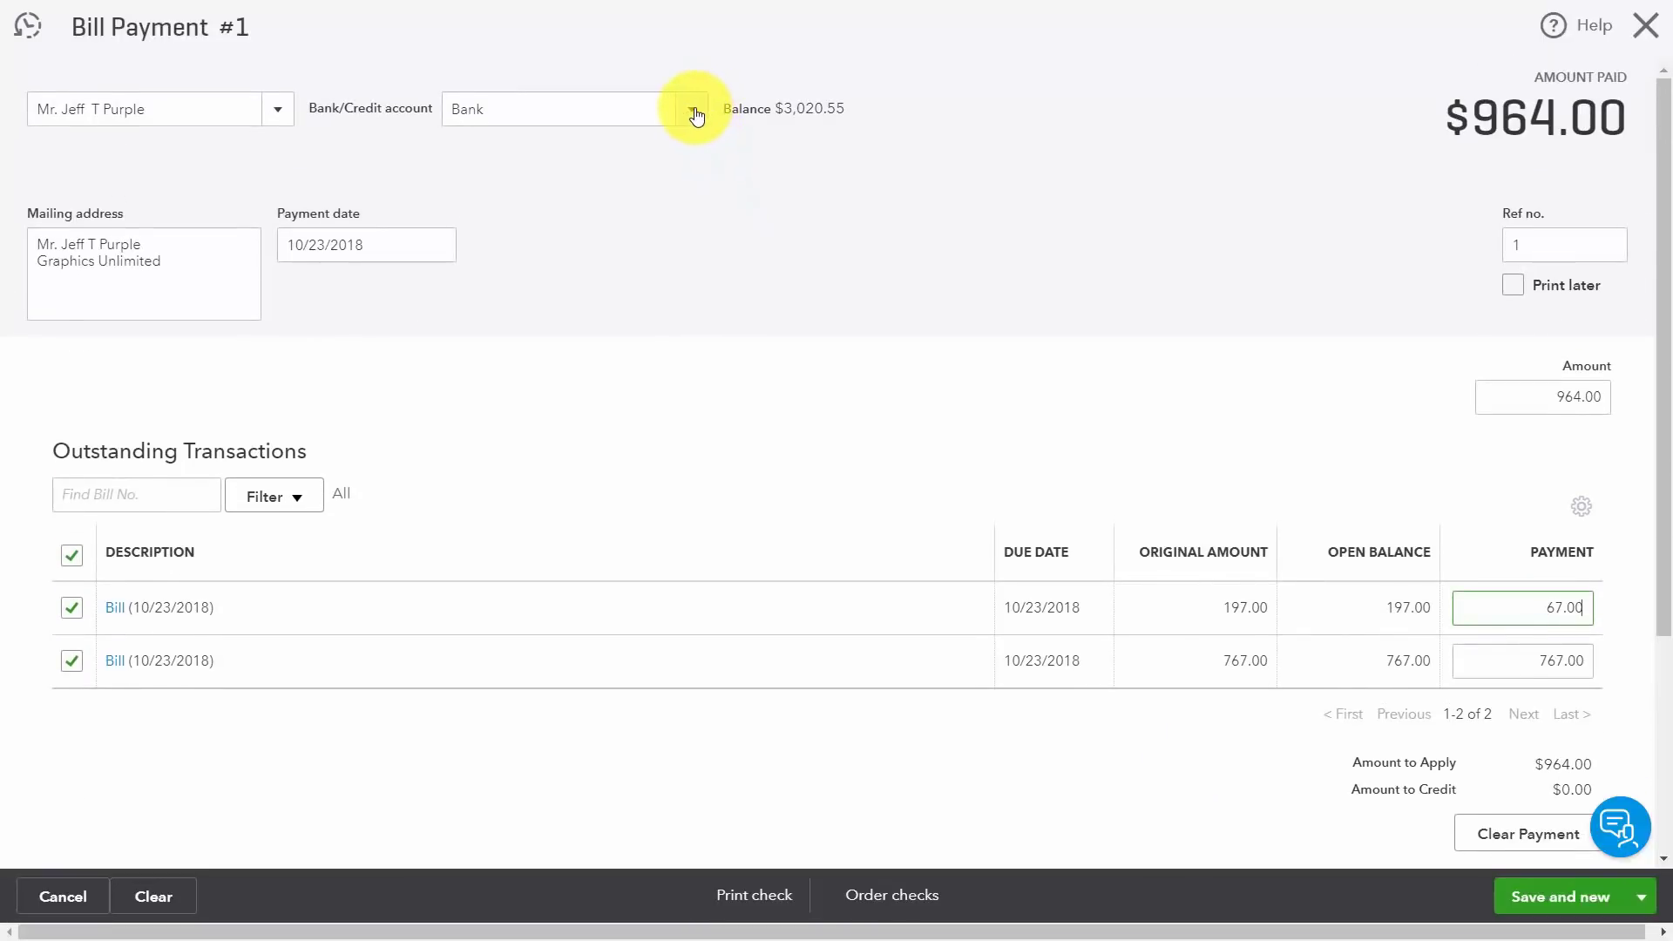
pyautogui.click(741, 280)
pyautogui.scroll(-1, 930, 617)
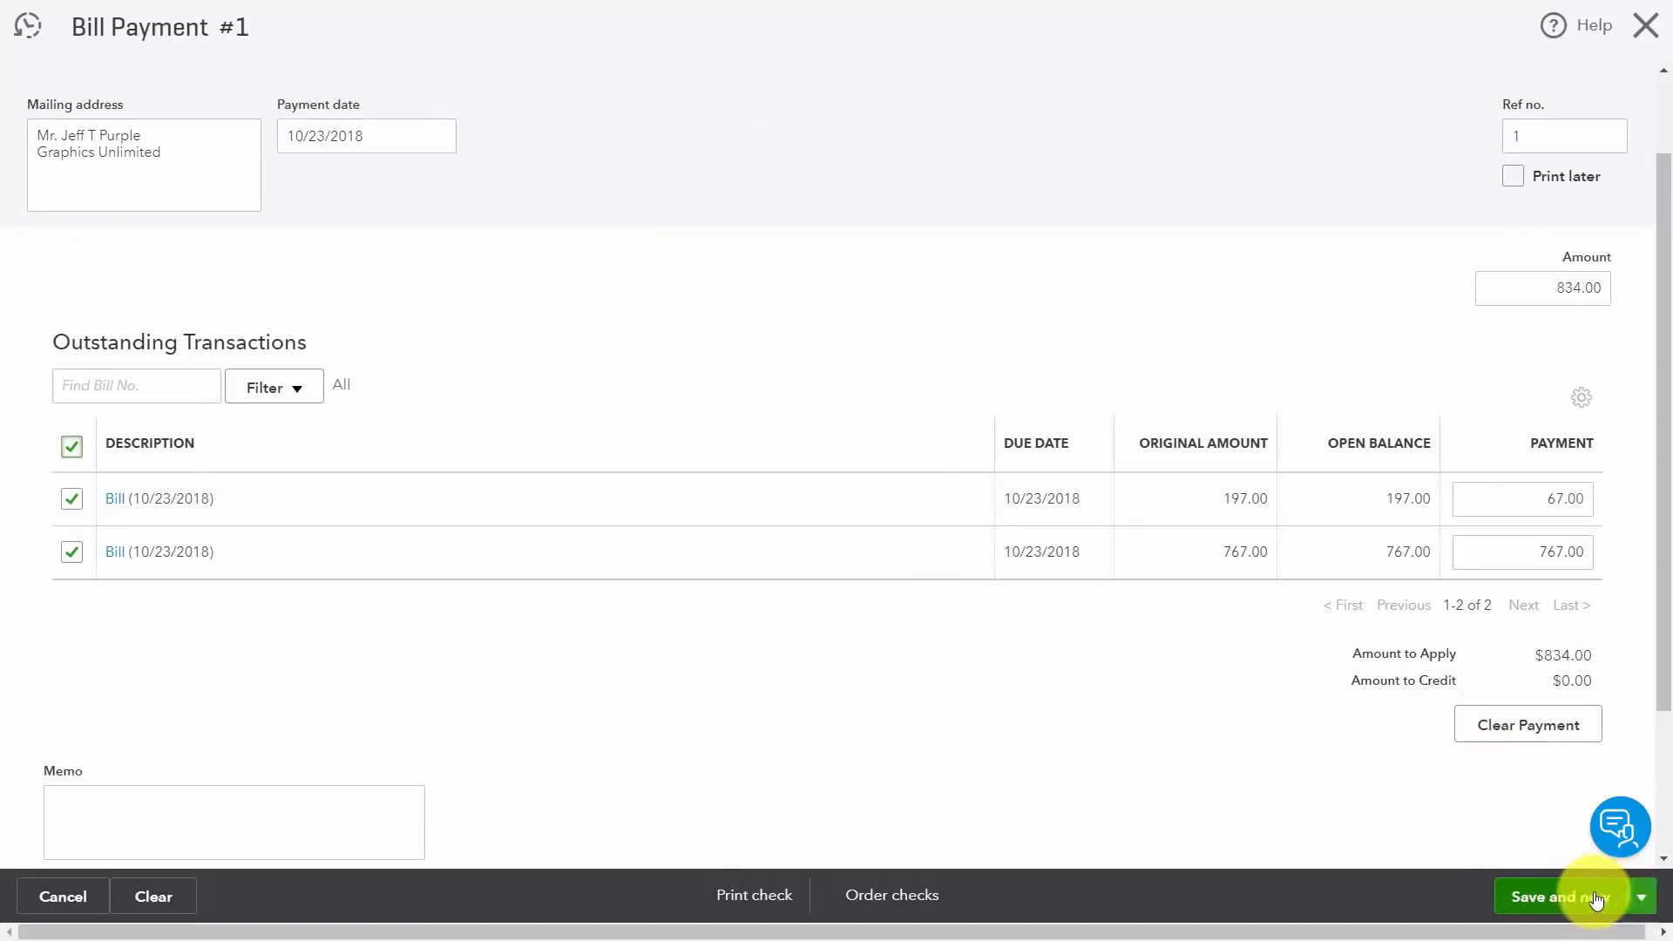
pyautogui.click(1561, 897)
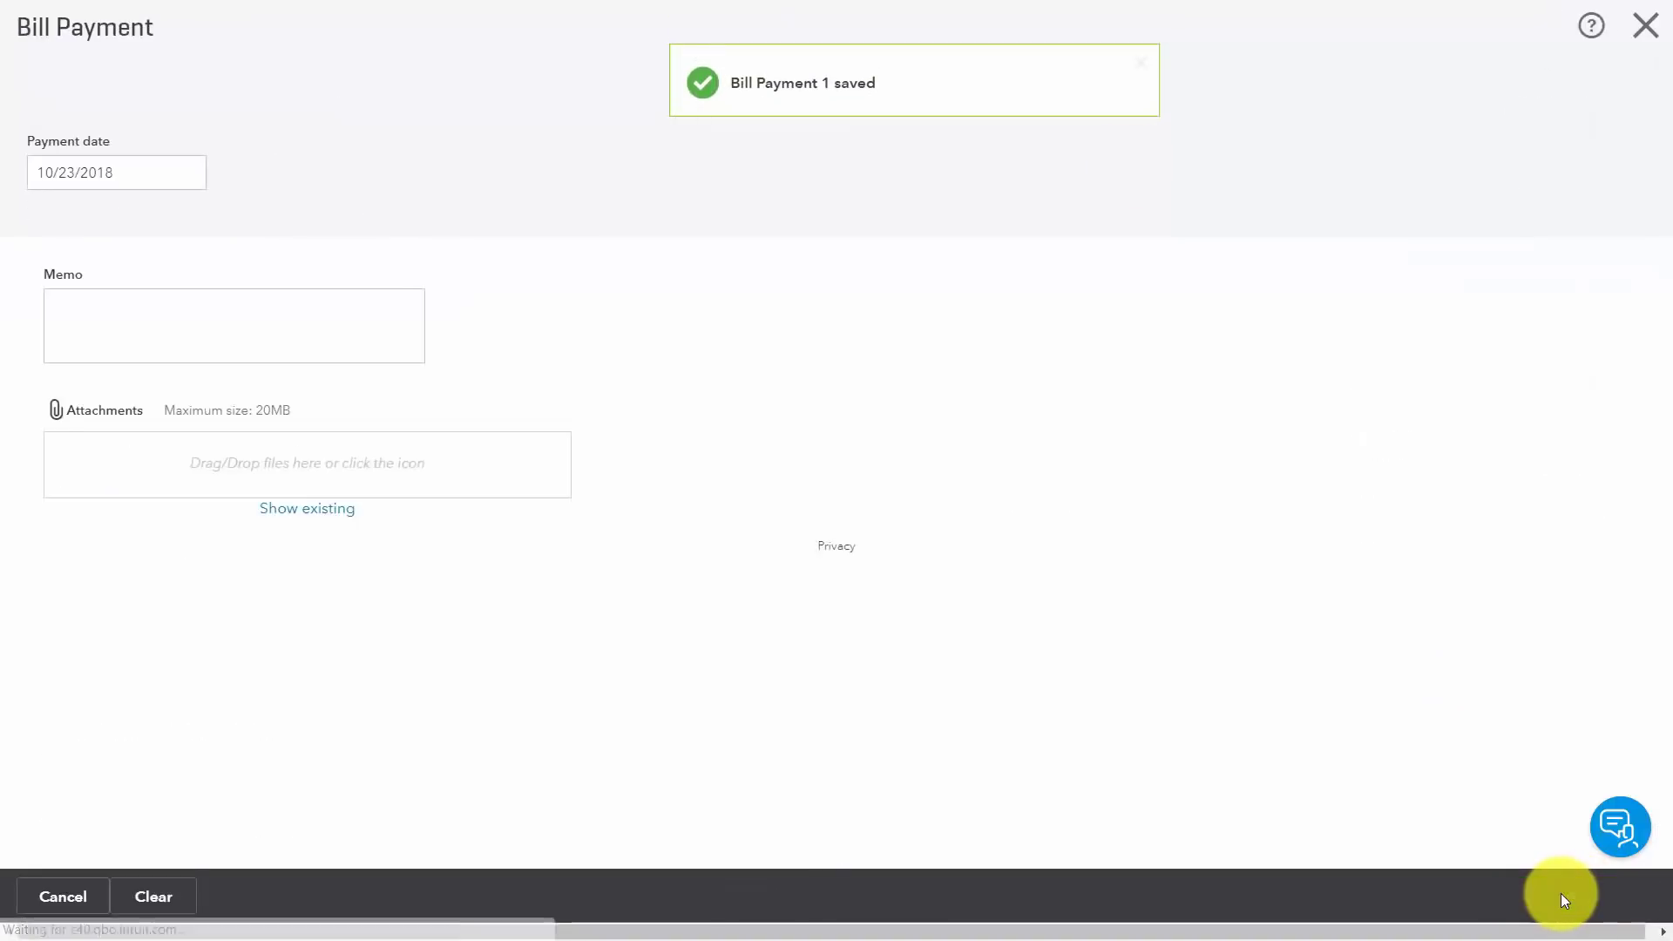